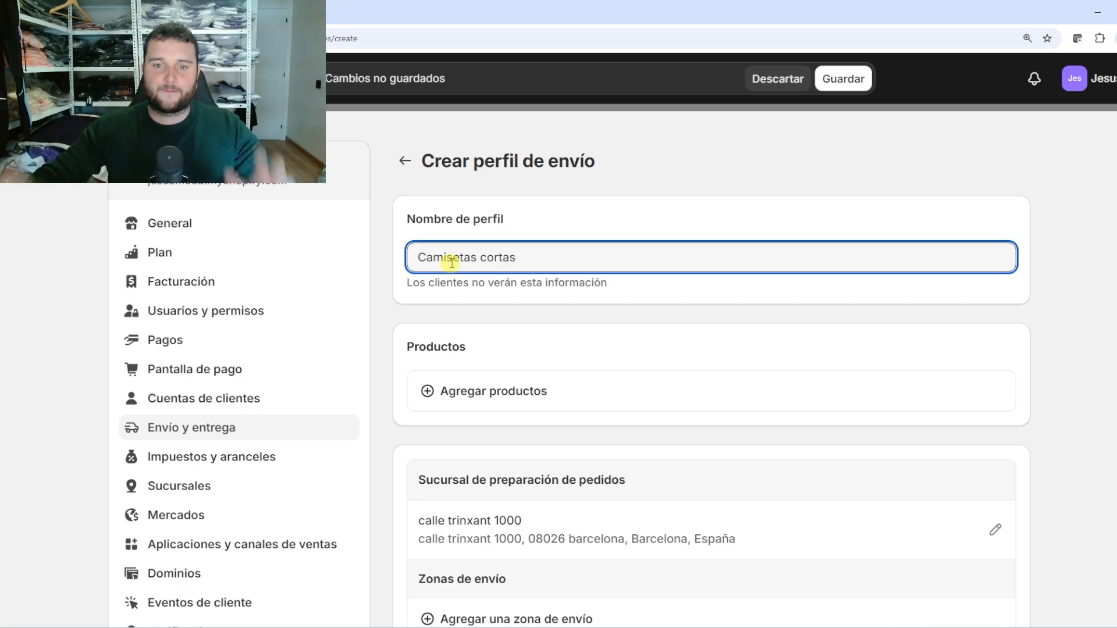
Save Camisetas cortas, then create and save a new shipping profile named Sudaderas
click(855, 86)
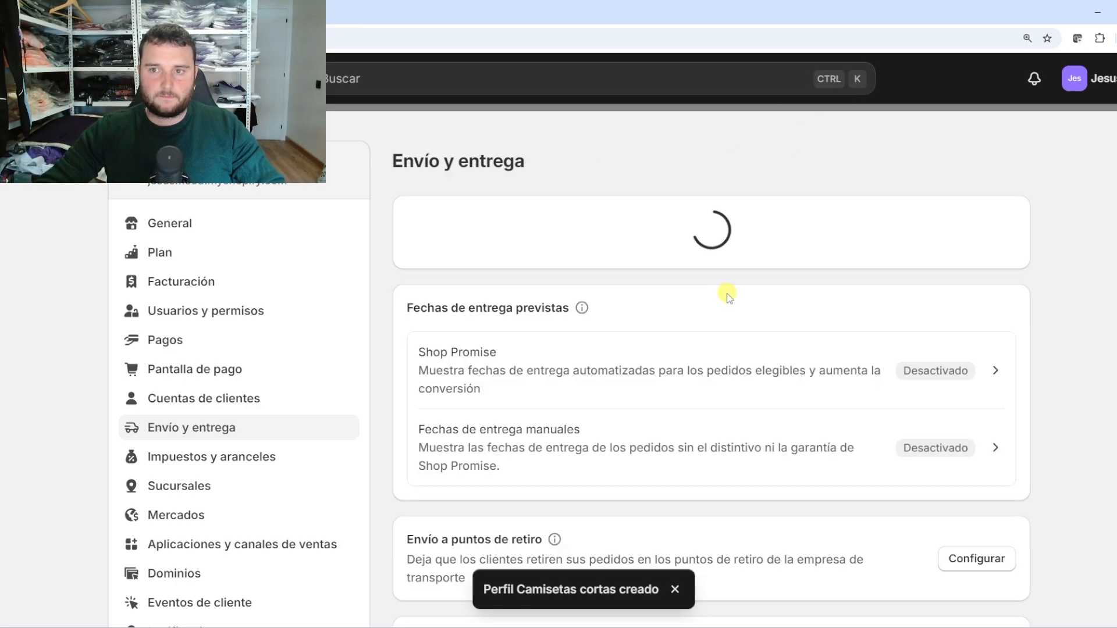
scroll(611, 378, down, 2)
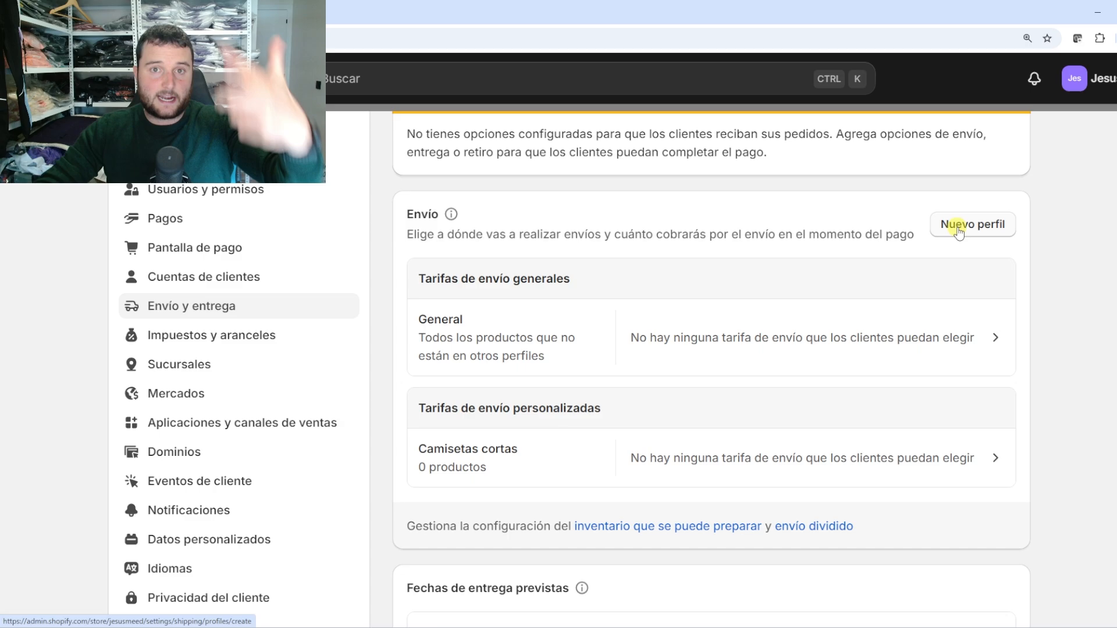
click(958, 230)
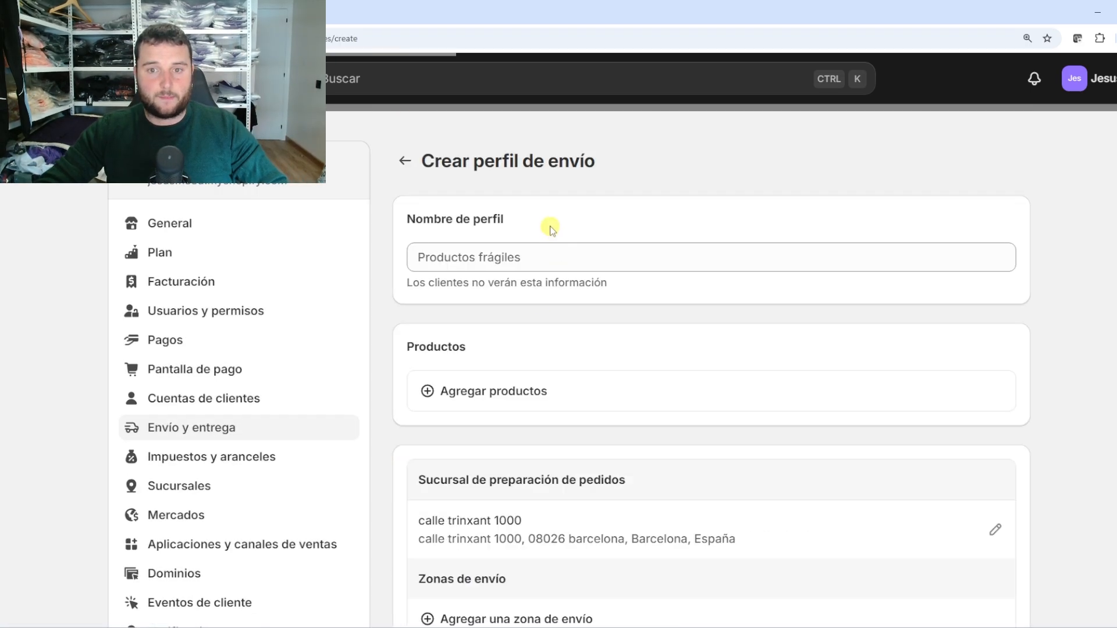
click(538, 256)
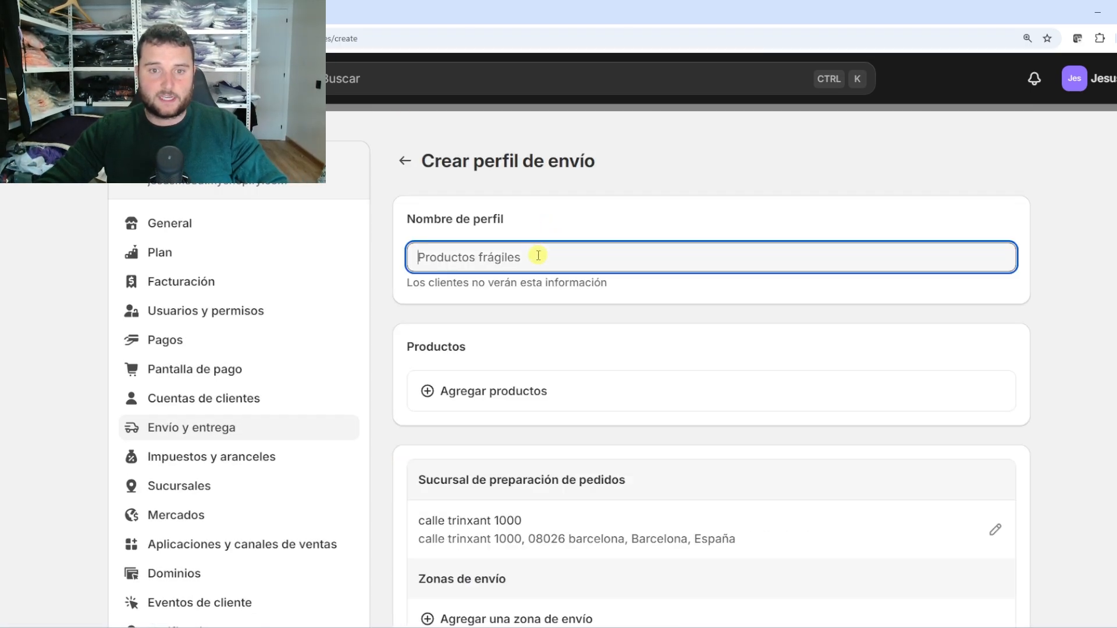
text(Sudaderas)
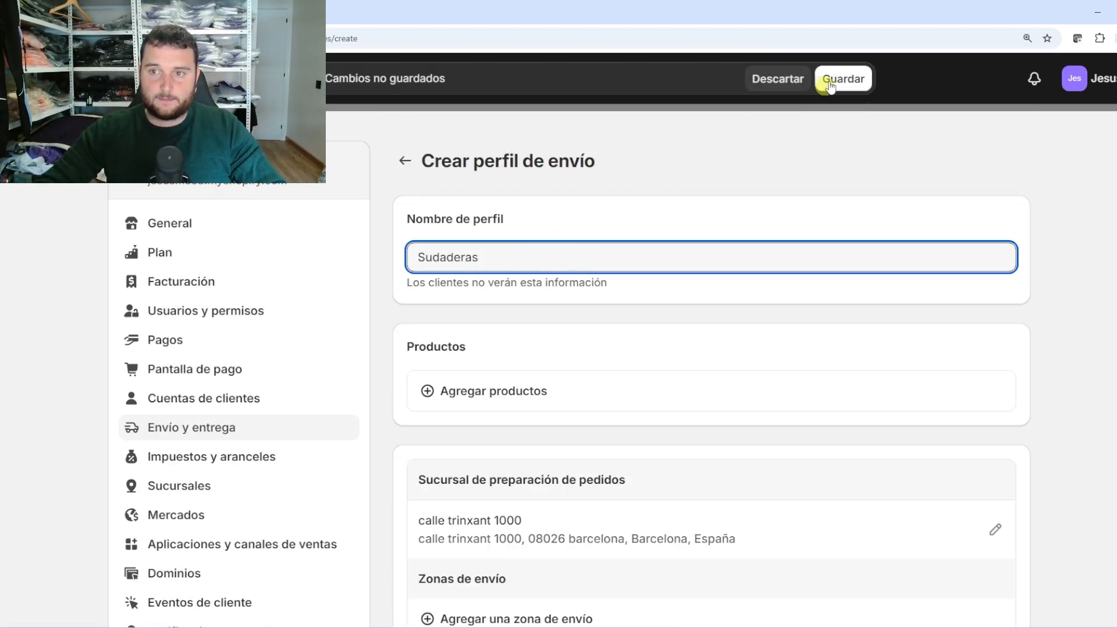
click(830, 81)
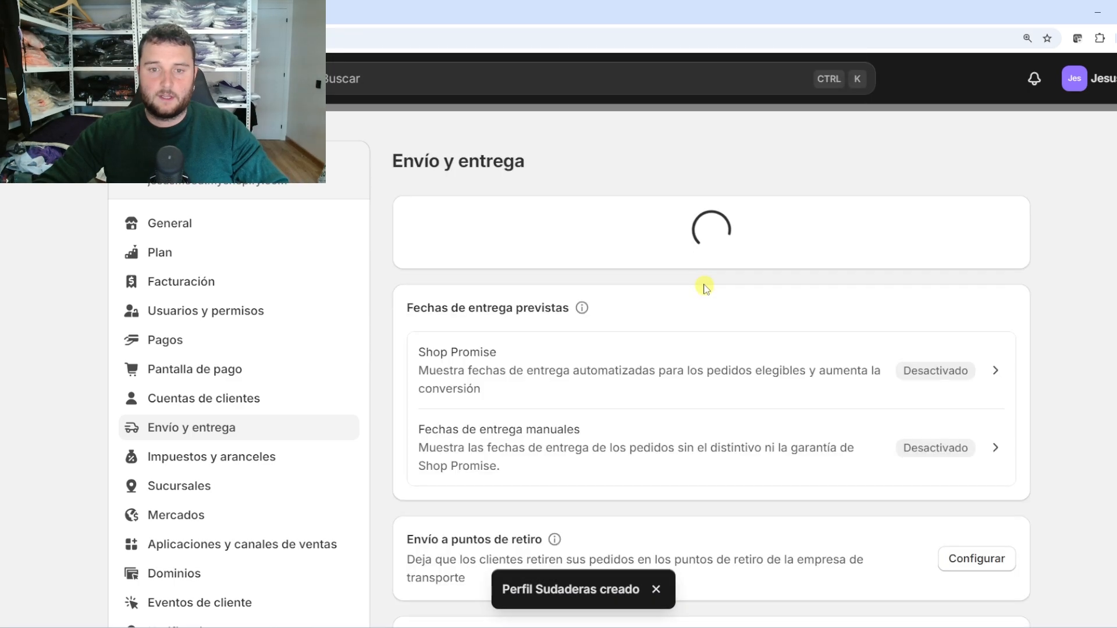
scroll(577, 459, down, 3)
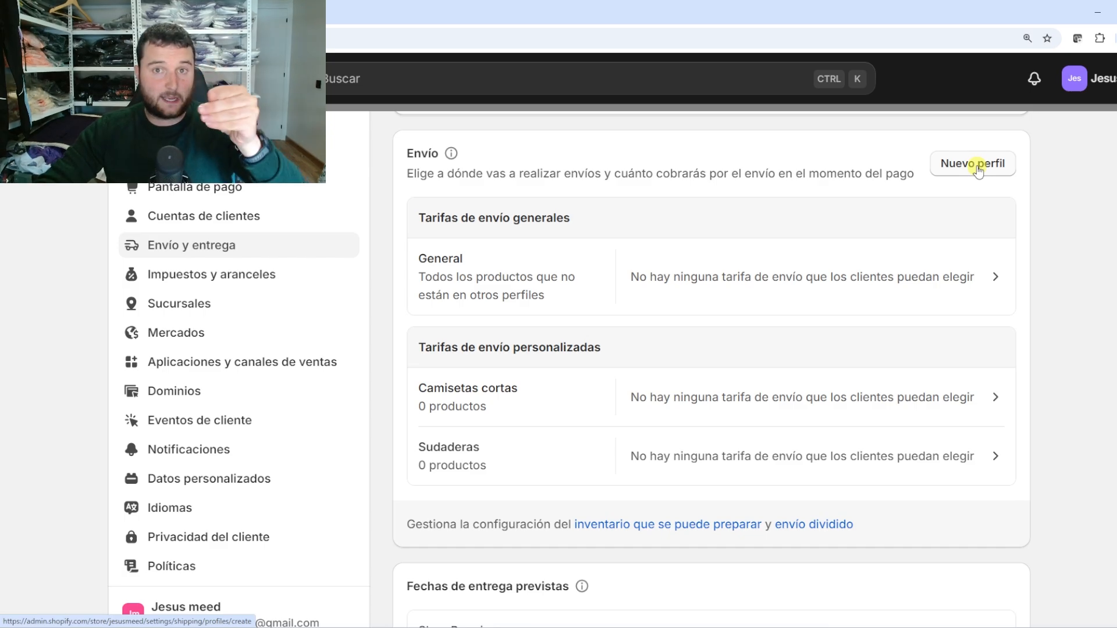
Create and save a new shipping profile named dropshipping
click(978, 166)
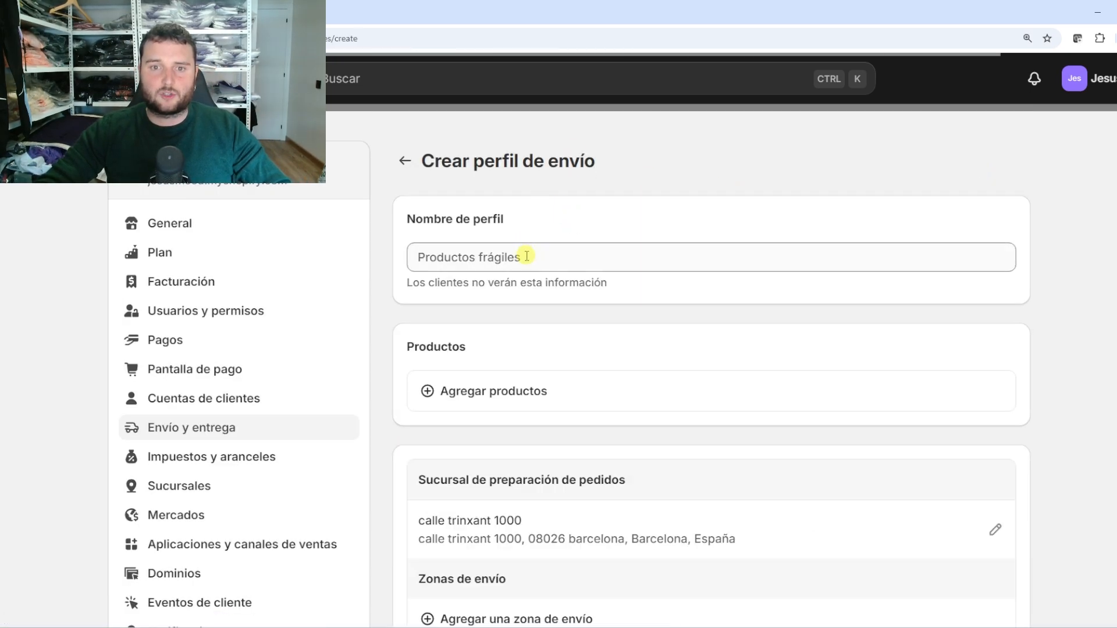
click(526, 257)
text(c)
key(BackSpace)
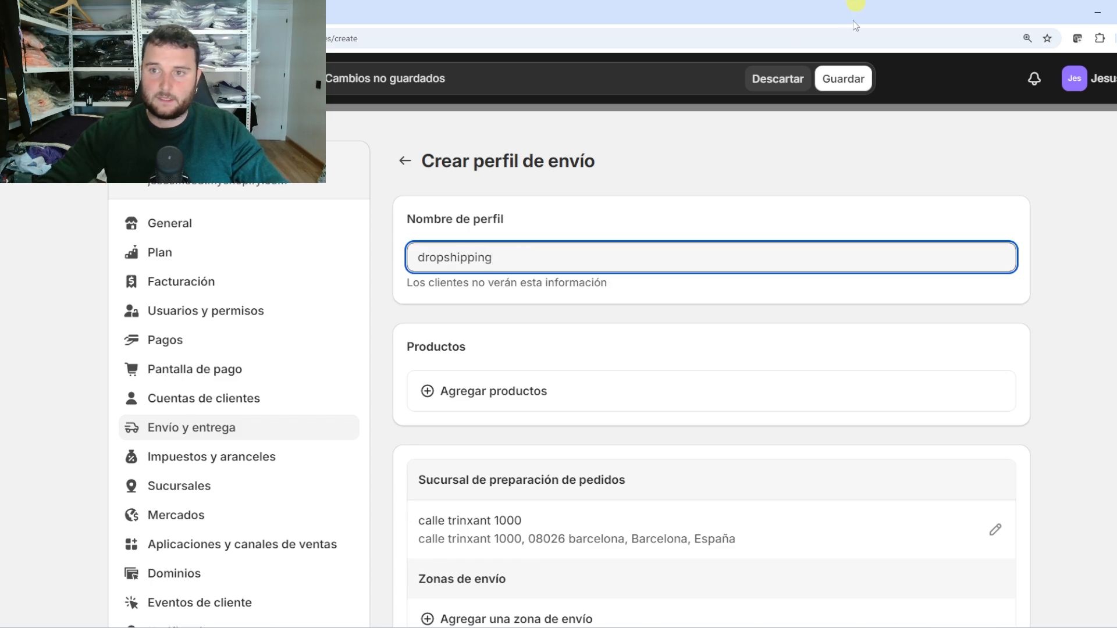
click(843, 78)
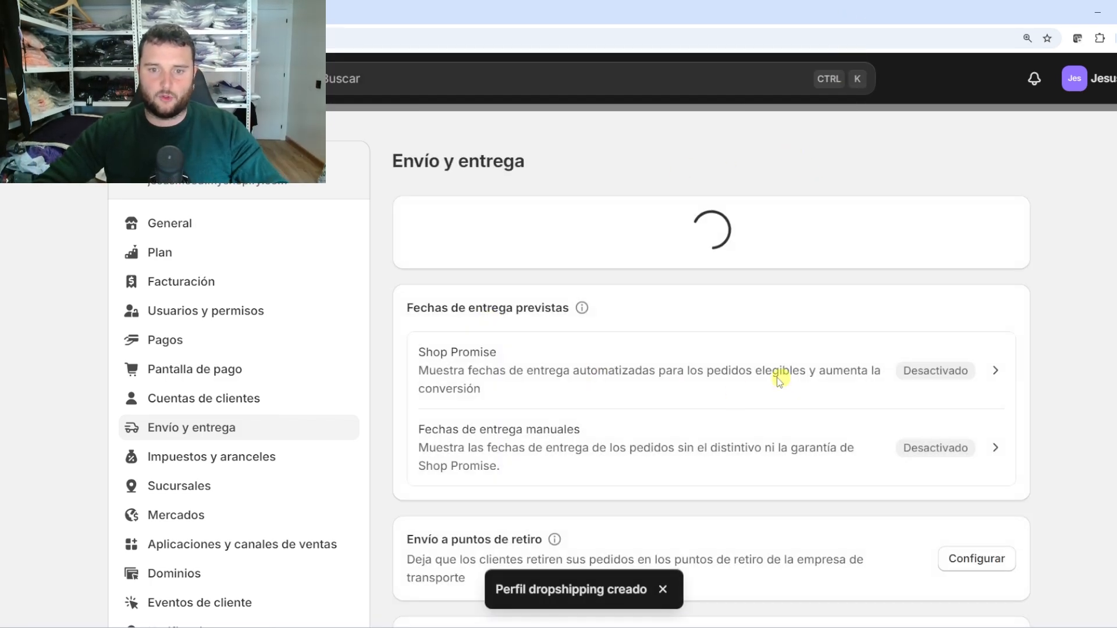
scroll(526, 451, down, 3)
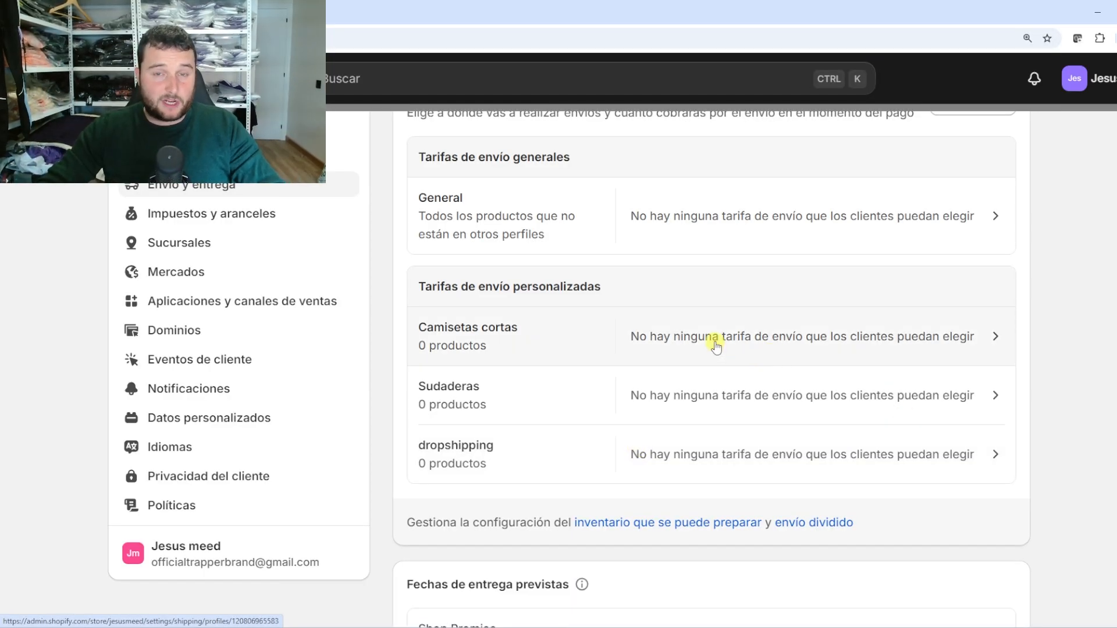
click(713, 348)
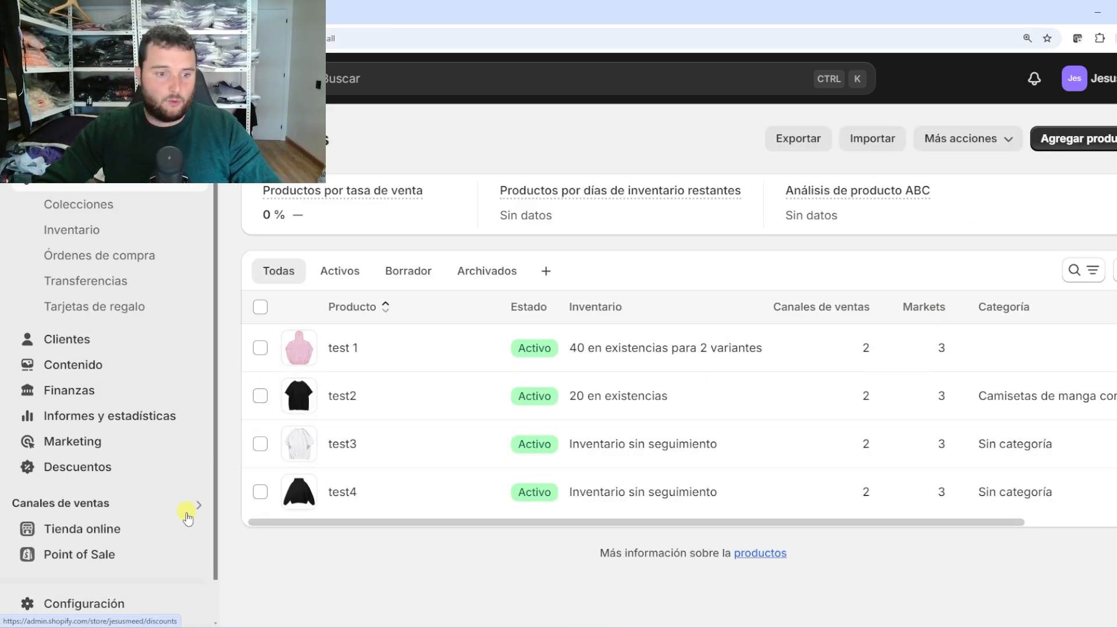
click(145, 596)
click(194, 430)
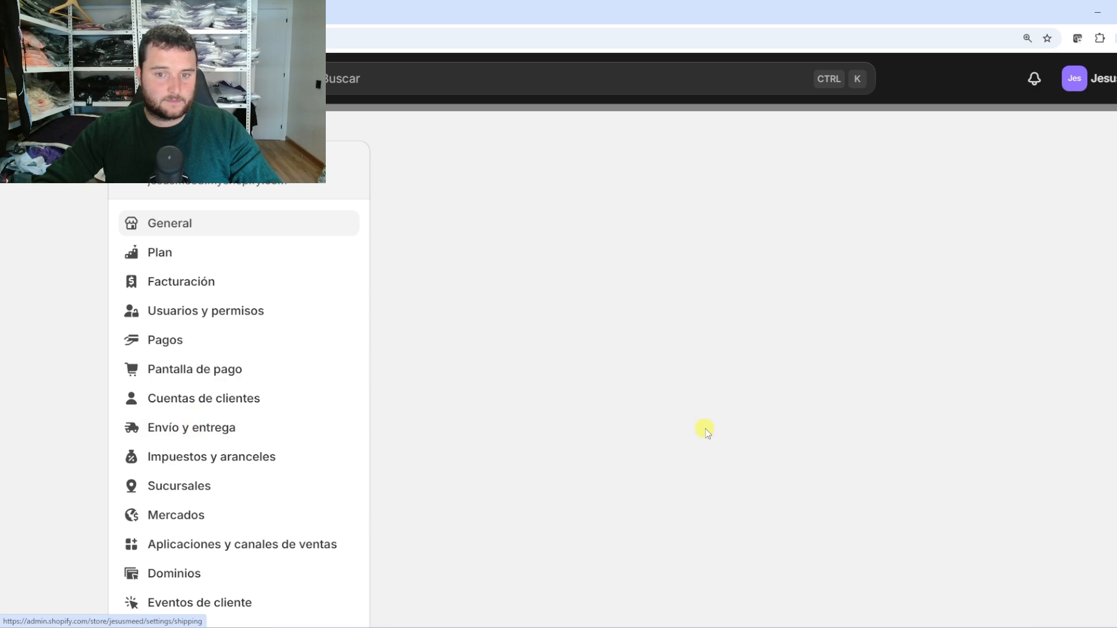
scroll(642, 407, down, 5)
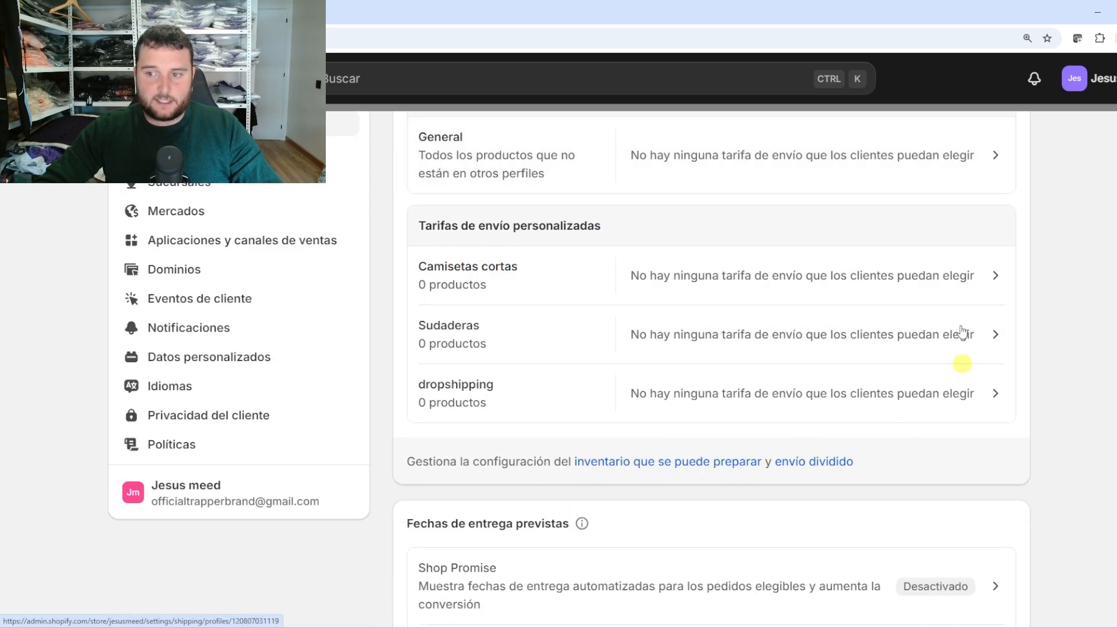
scroll(977, 308, up, 4)
click(975, 286)
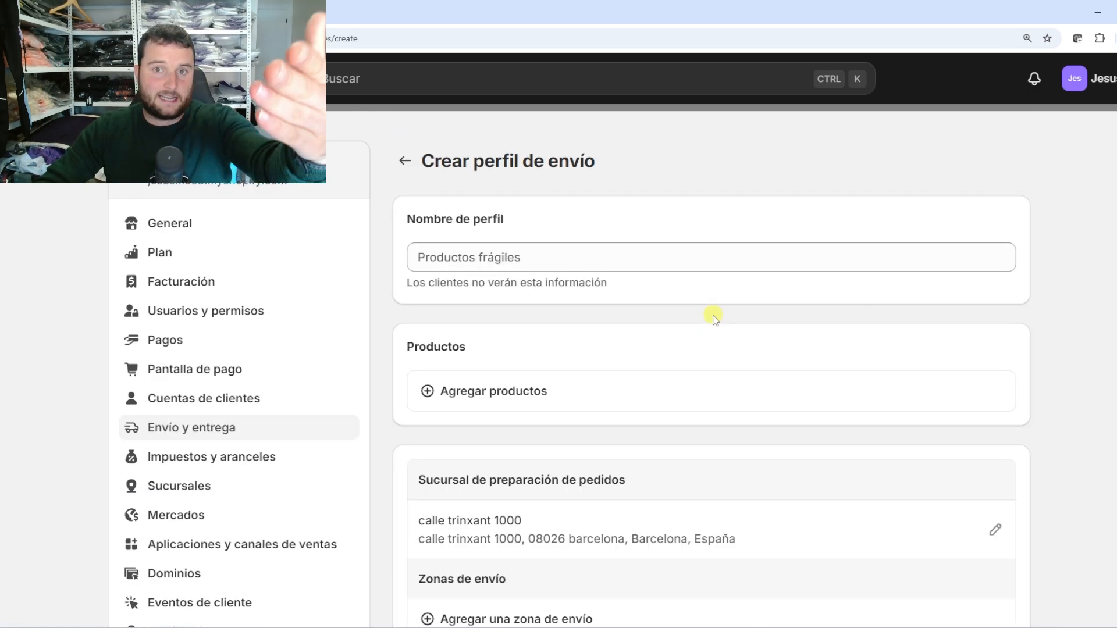
scroll(713, 317, down, 8)
scroll(707, 337, up, 6)
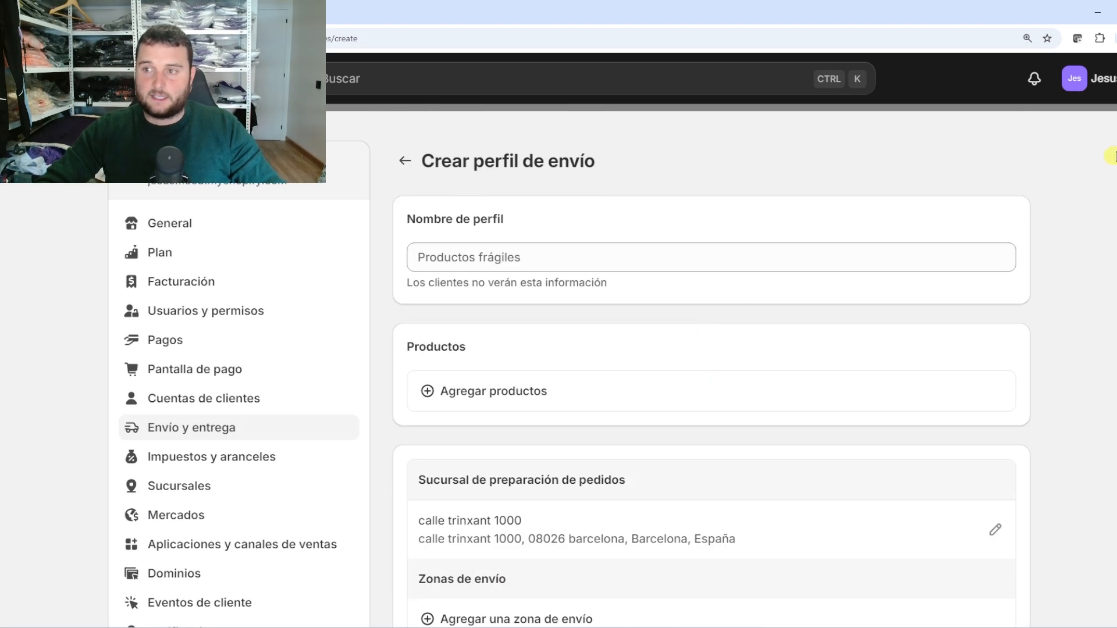
click(1113, 156)
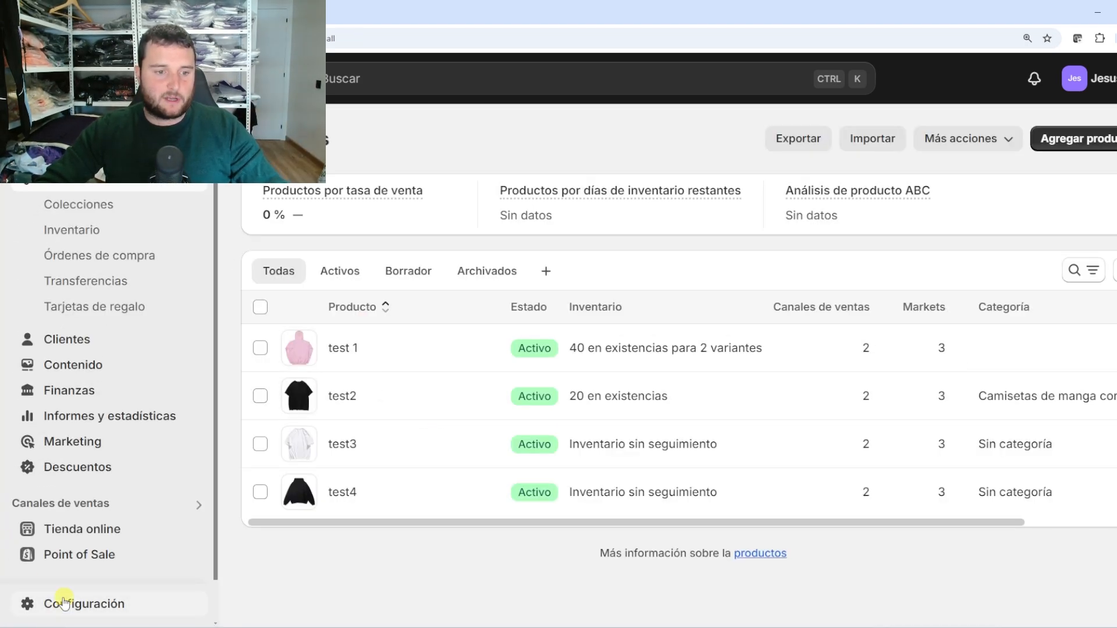
click(64, 602)
scroll(549, 370, down, 3)
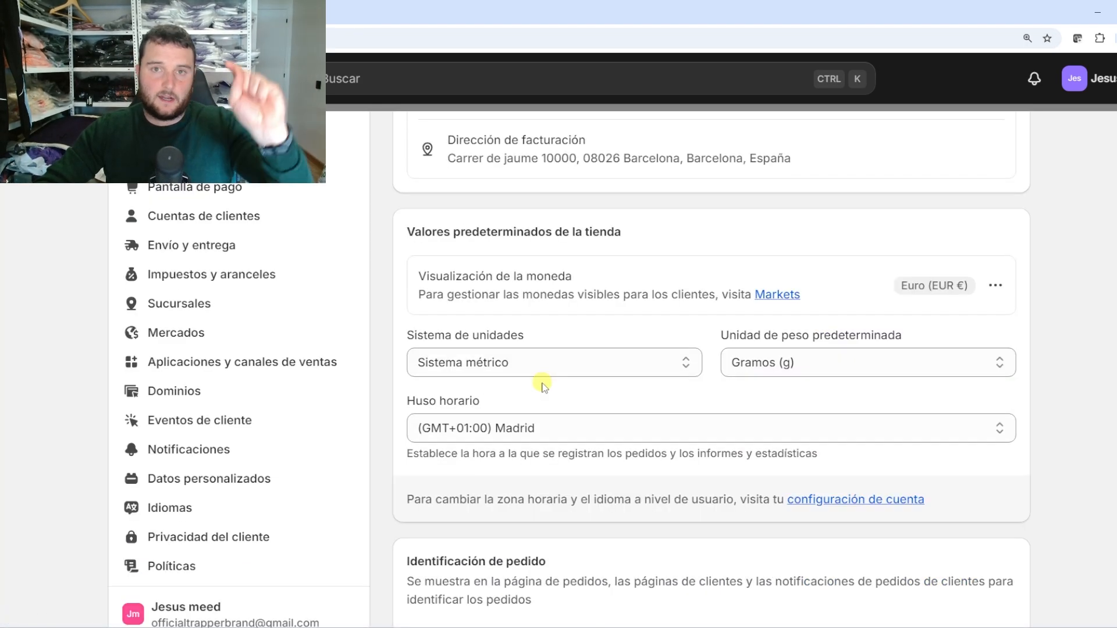
scroll(542, 381, down, 4)
scroll(291, 384, up, 5)
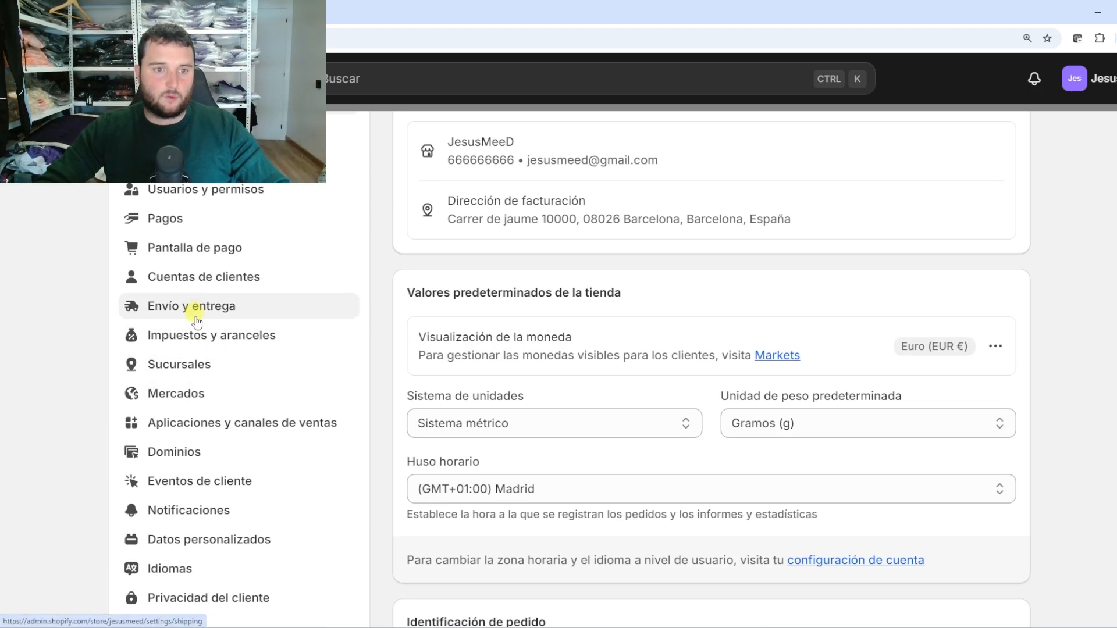
click(208, 318)
scroll(581, 343, down, 5)
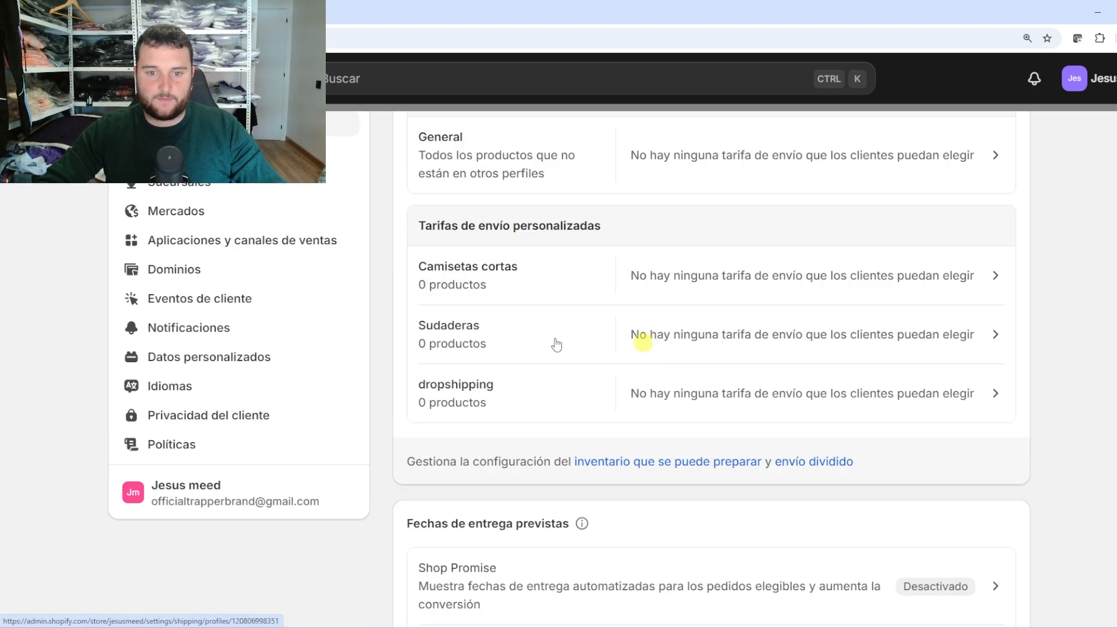
click(510, 280)
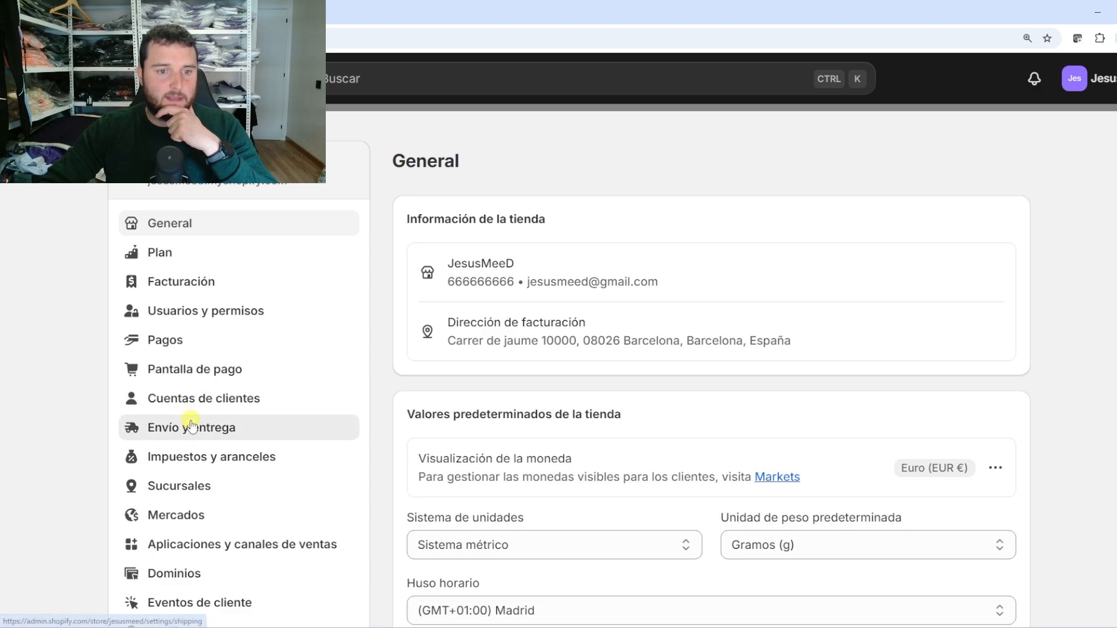
click(155, 427)
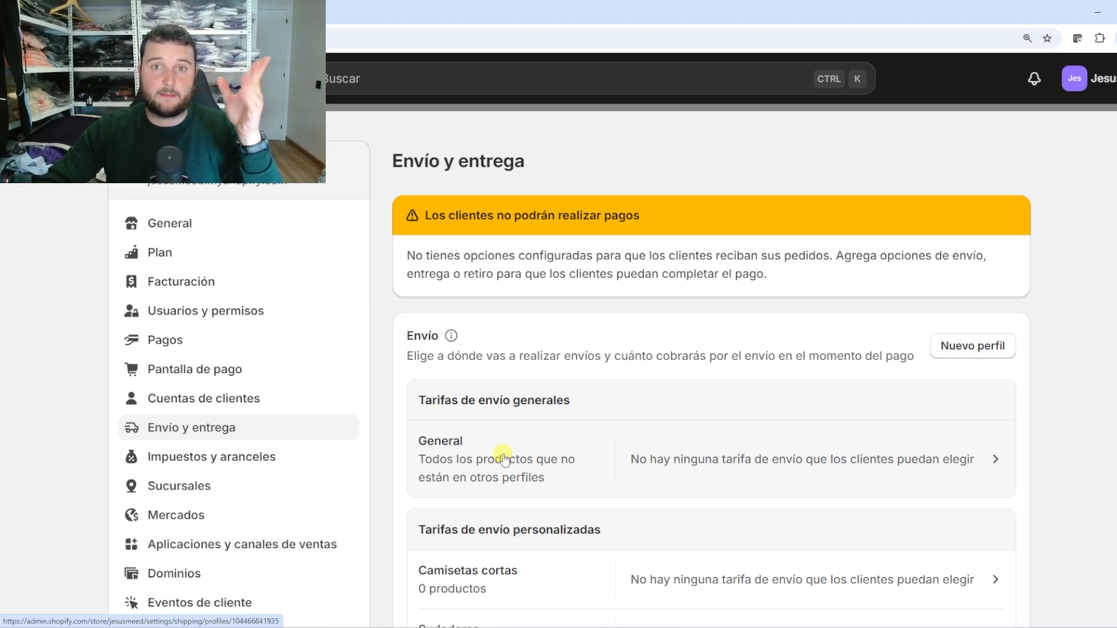
Review the General profile's products and empty zones, then close settings to return to the products list
click(504, 459)
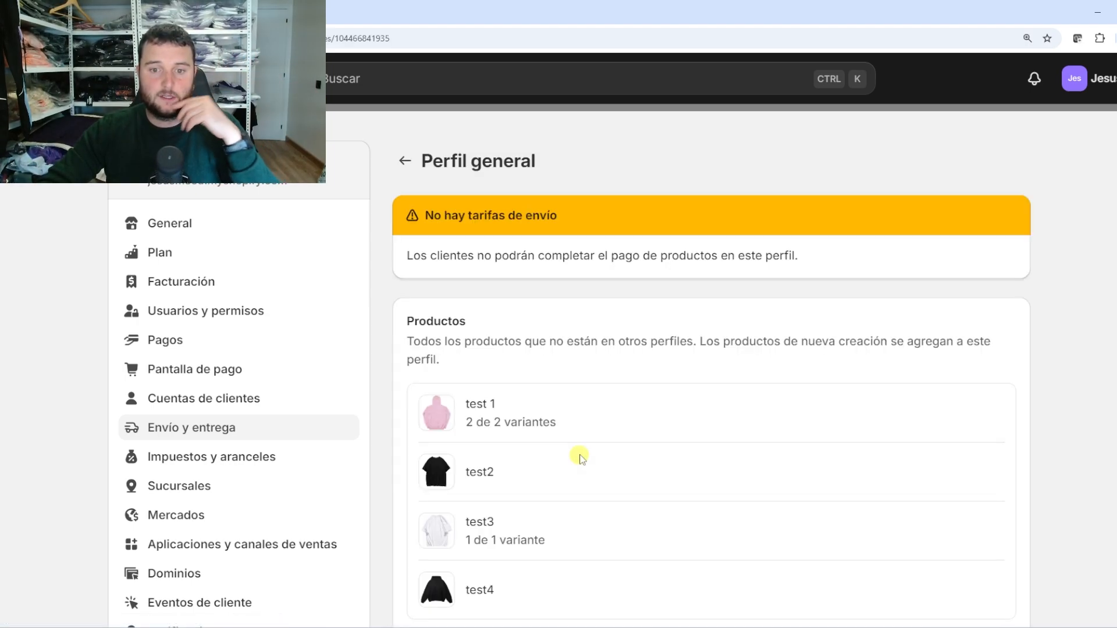
scroll(579, 457, down, 1)
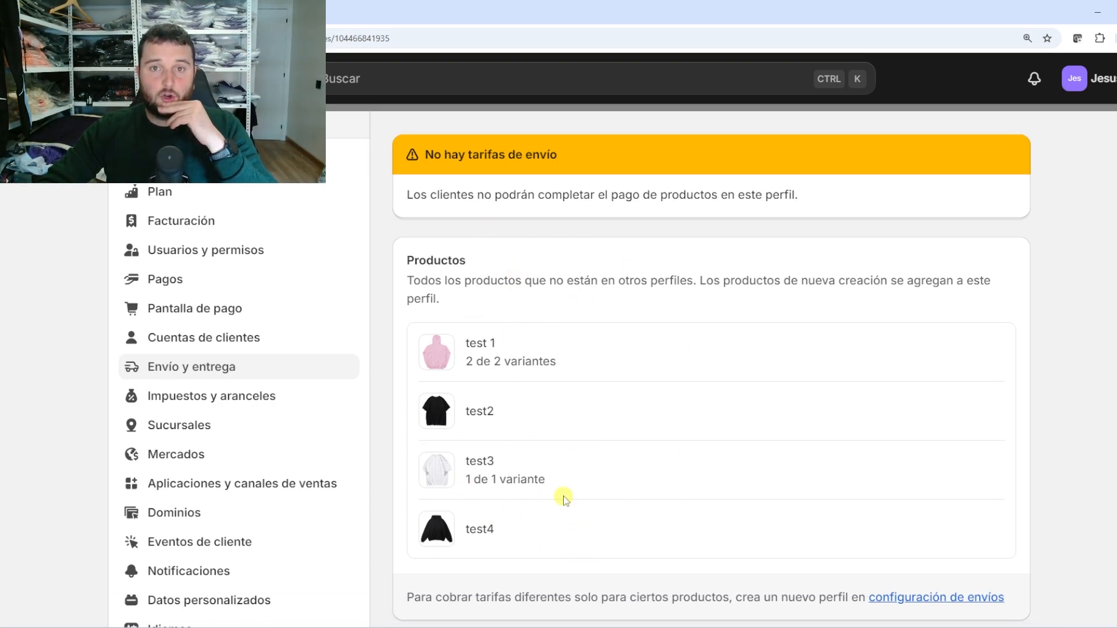
scroll(564, 496, down, 7)
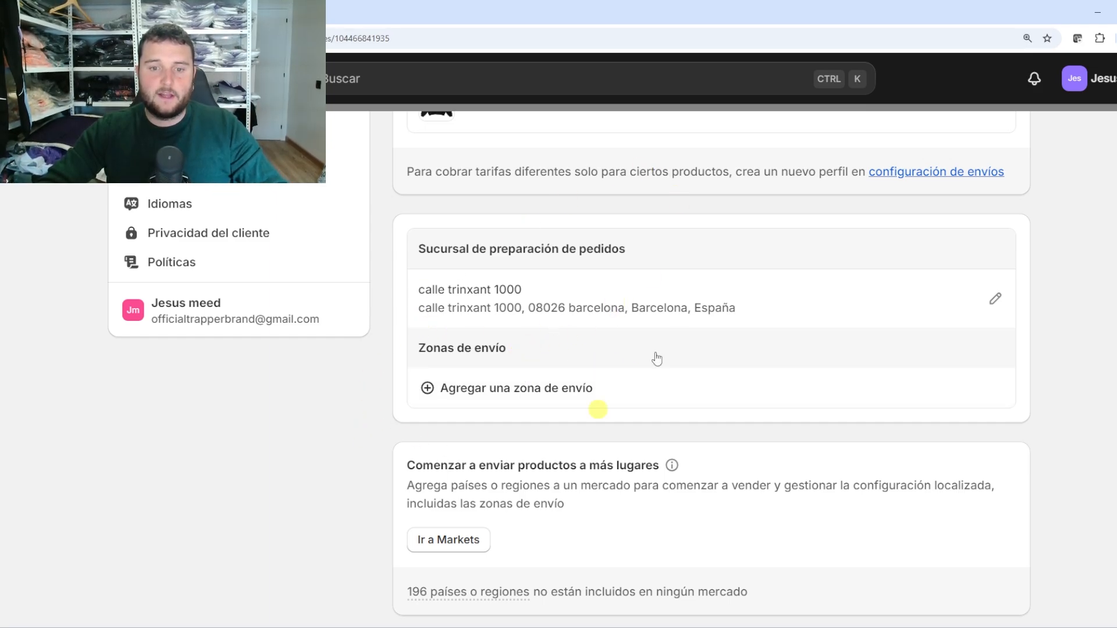
scroll(575, 371, up, 5)
scroll(526, 352, down, 4)
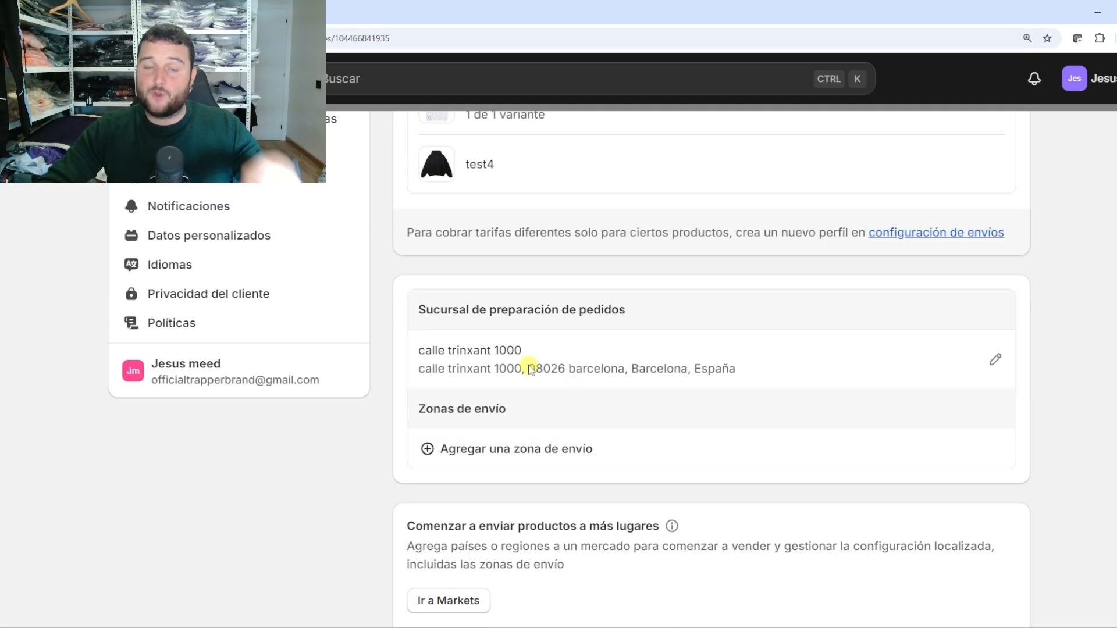
scroll(534, 370, up, 7)
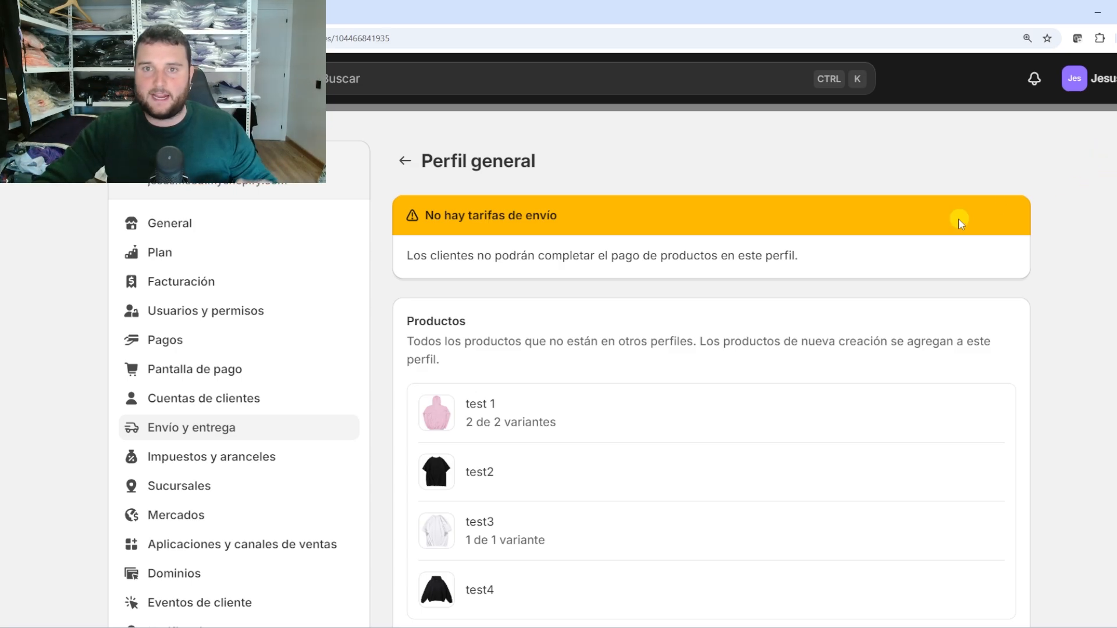
scroll(904, 303, down, 5)
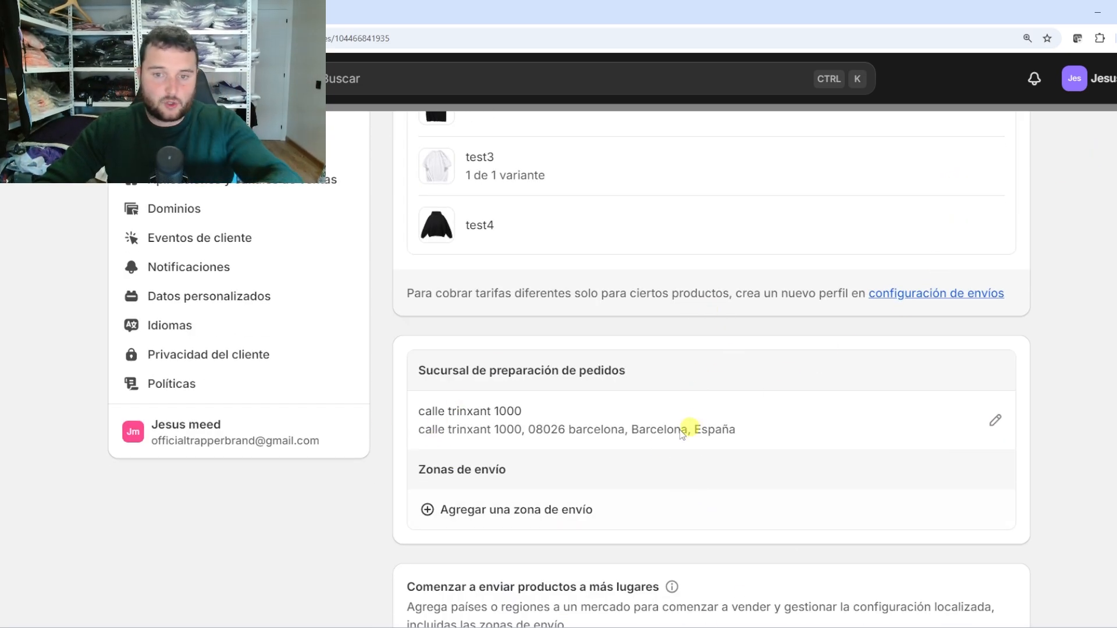
scroll(850, 298, up, 5)
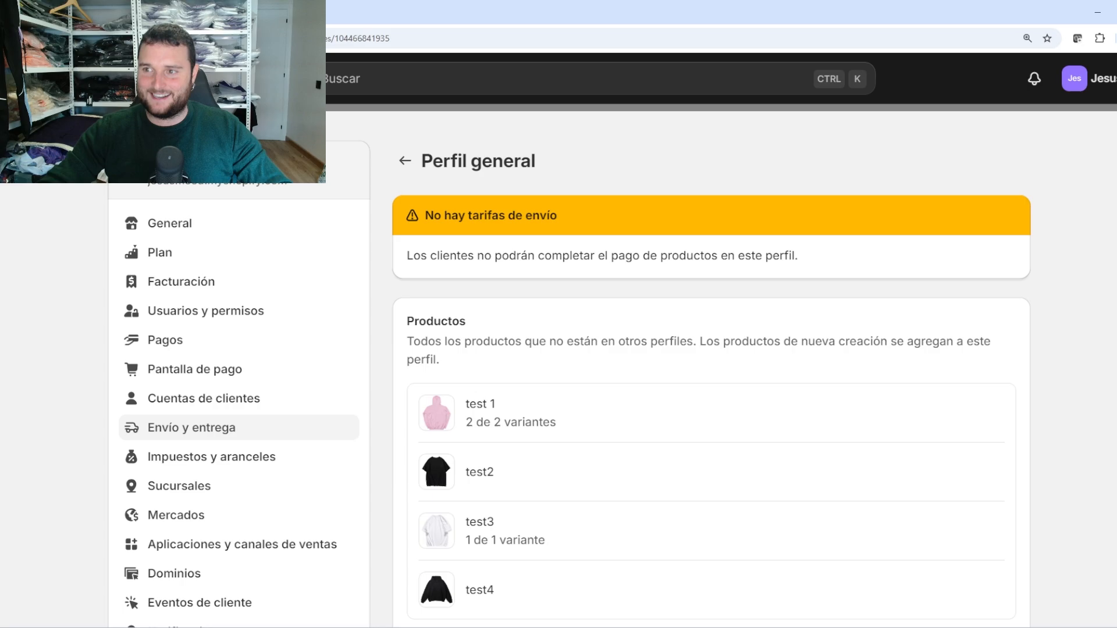
key(Escape)
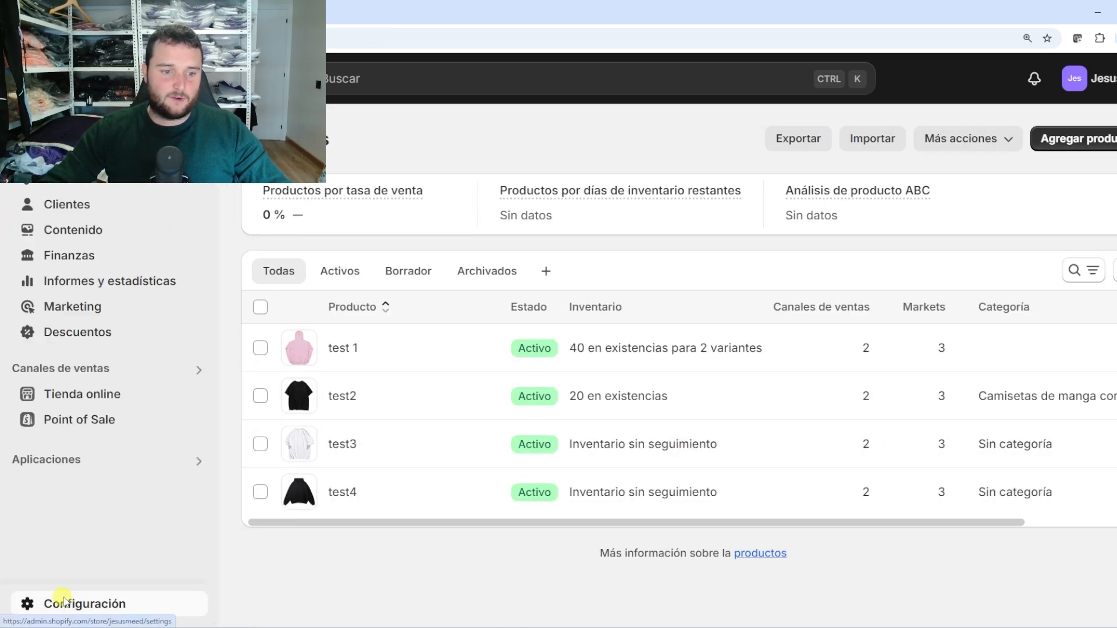
click(62, 599)
click(290, 427)
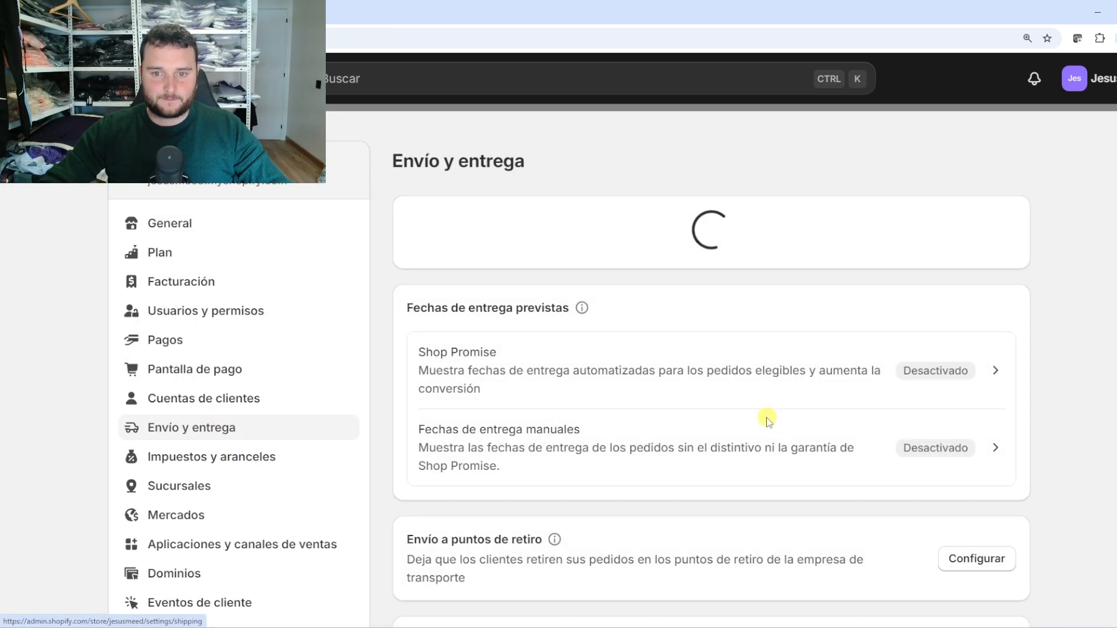
scroll(634, 410, down, 5)
scroll(494, 385, up, 1)
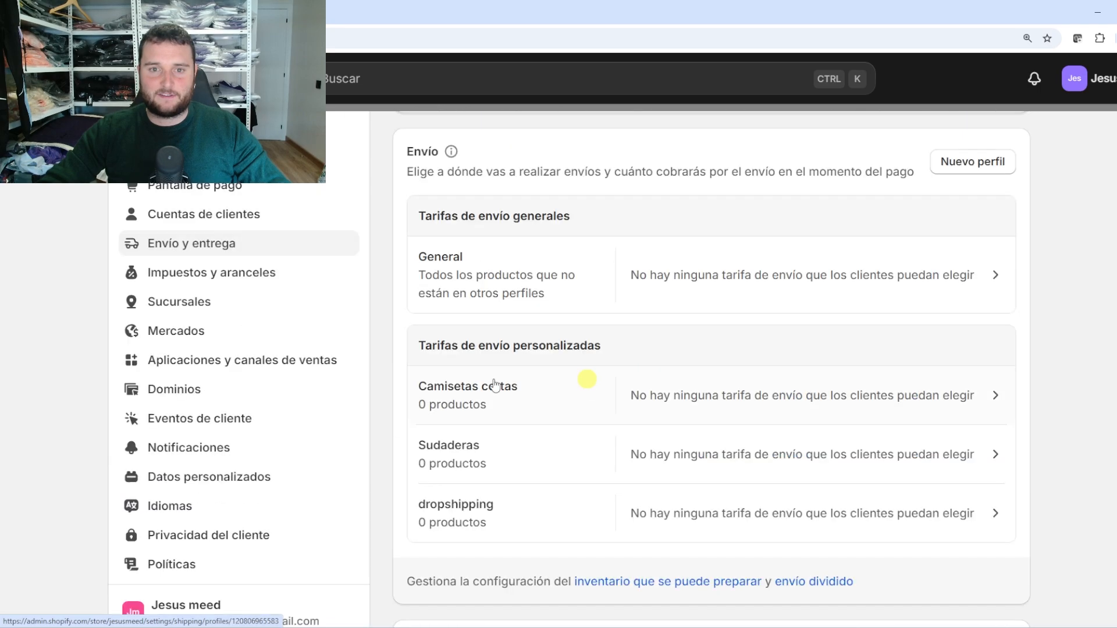
click(465, 395)
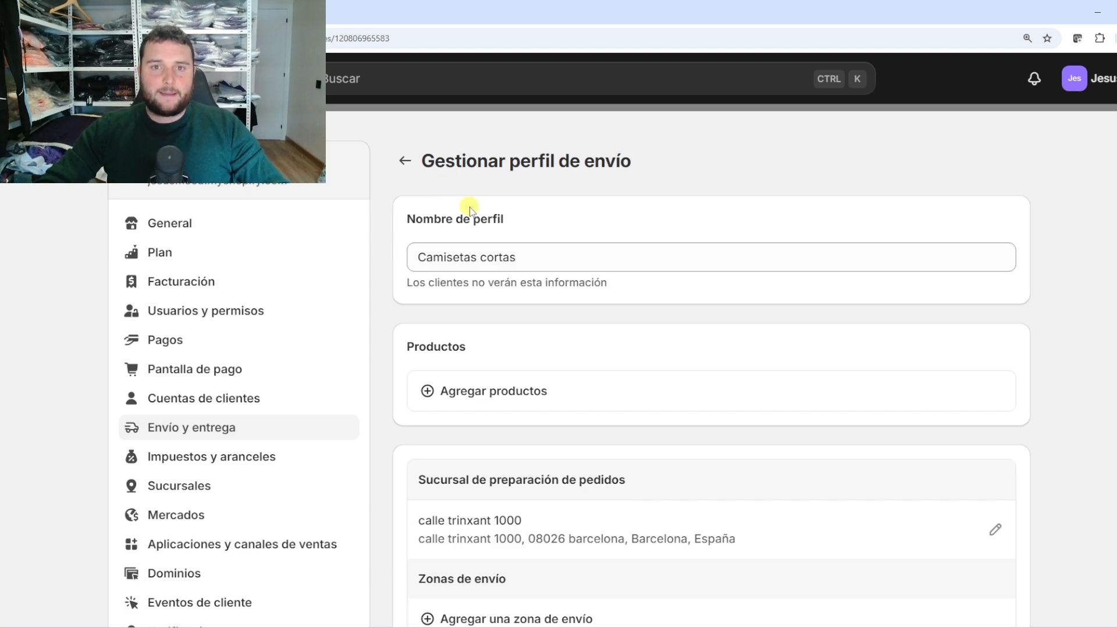
drag(541, 257, 401, 265)
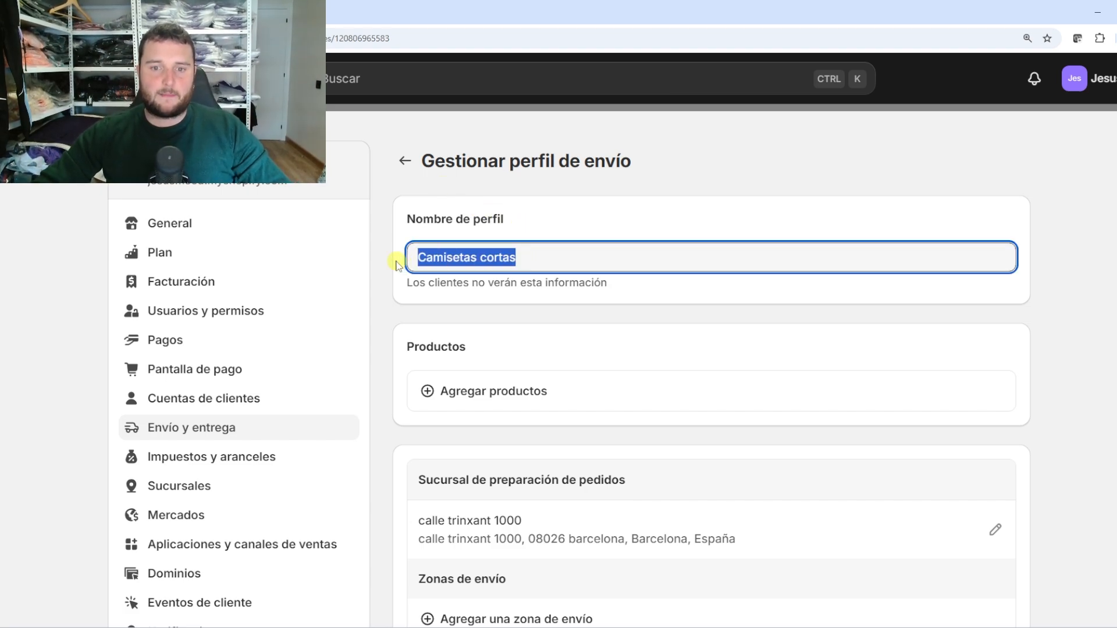
click(383, 251)
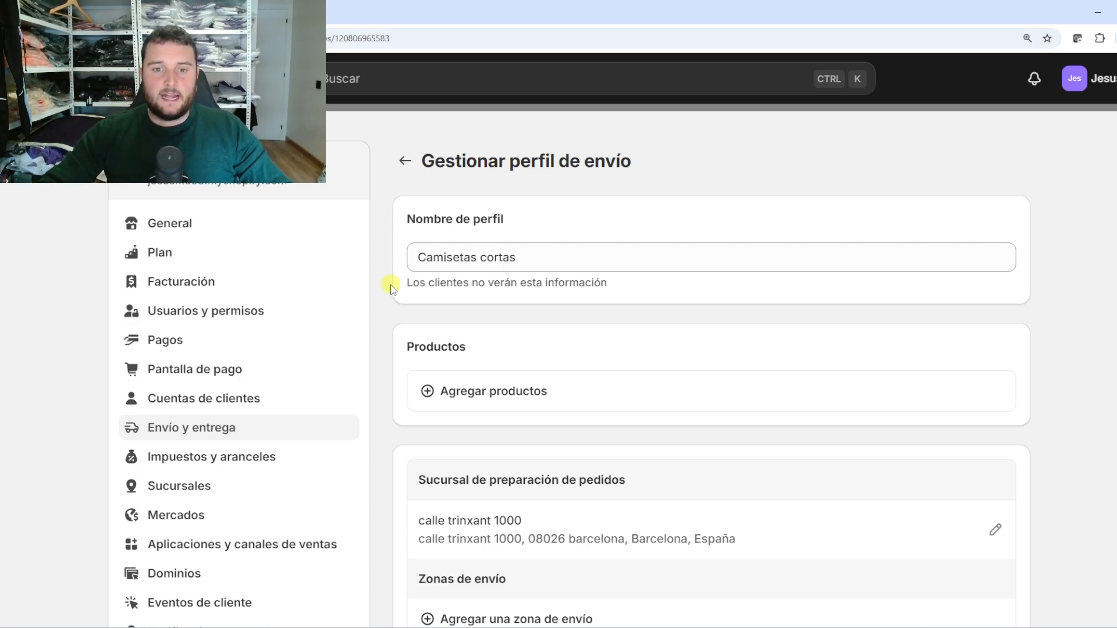
scroll(392, 281, down, 2)
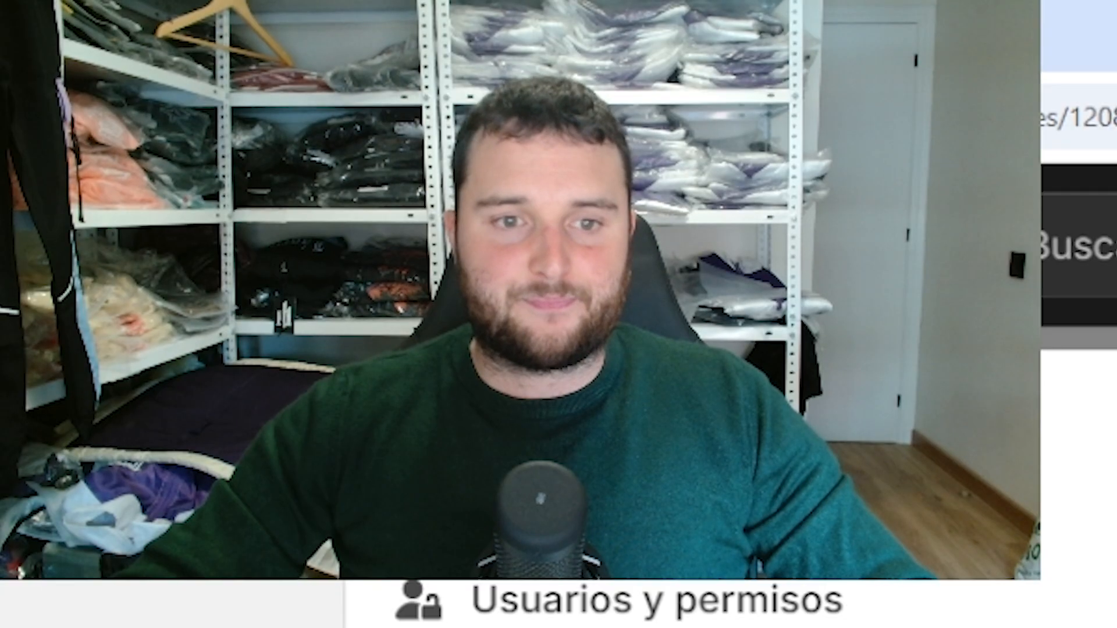
scroll(698, 604, up, 2)
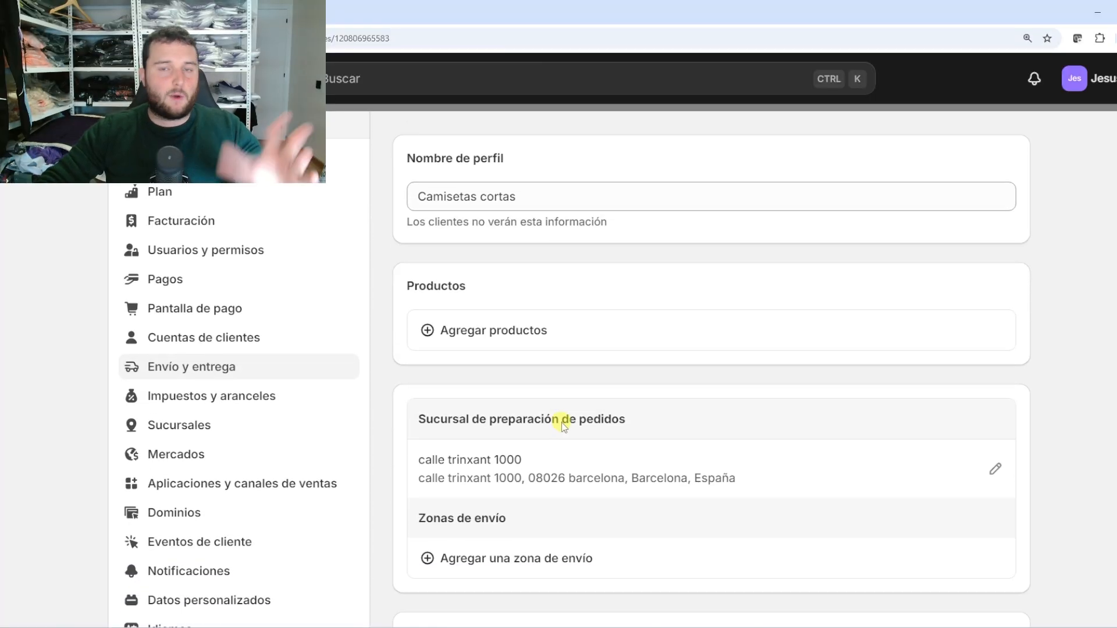
scroll(562, 423, down, 1)
scroll(562, 424, up, 2)
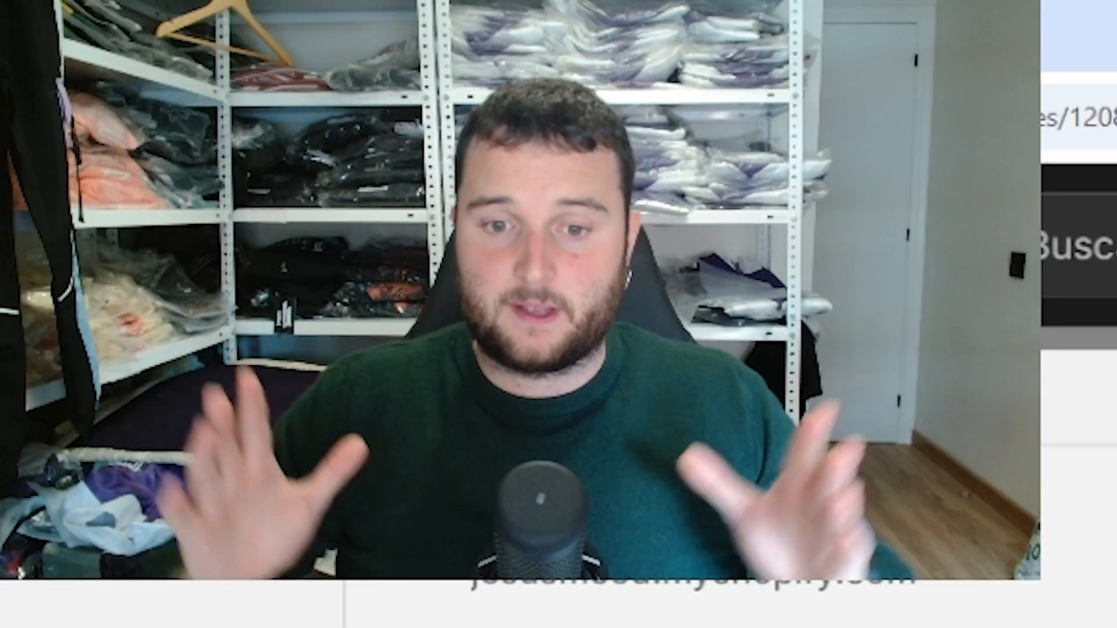
scroll(693, 604, down, 1)
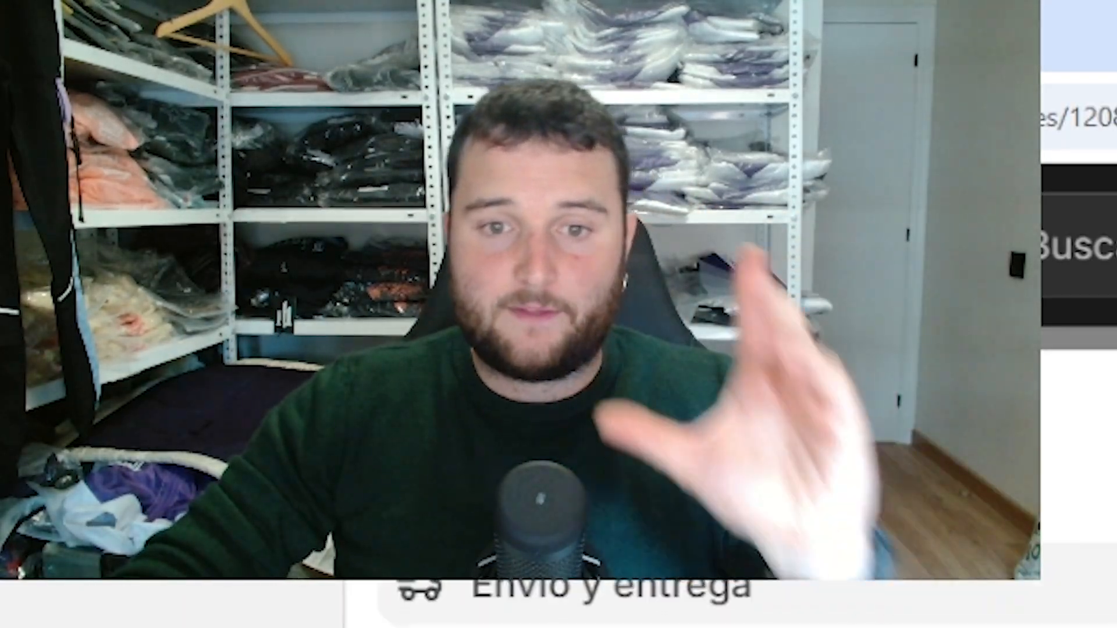
scroll(692, 604, up, 4)
scroll(692, 604, down, 2)
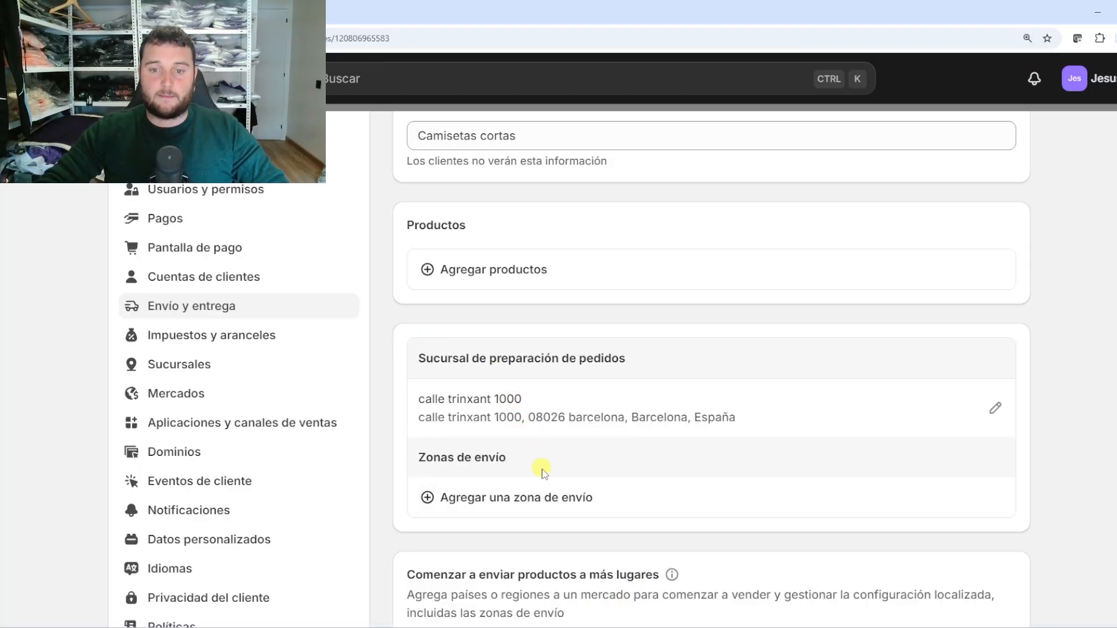
scroll(541, 470, up, 2)
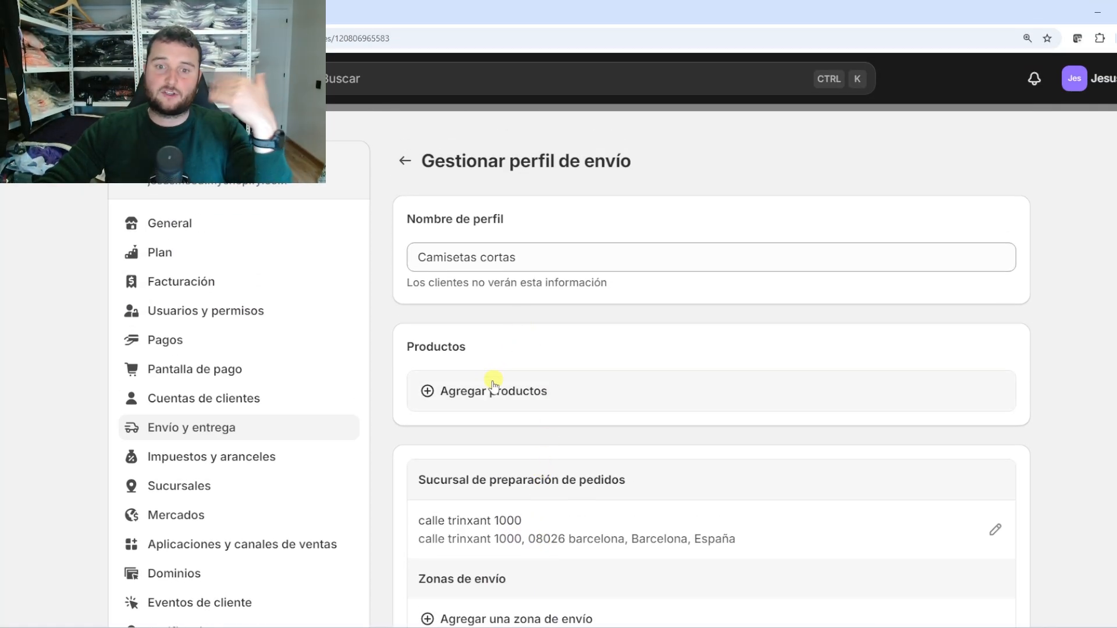
scroll(494, 404, down, 4)
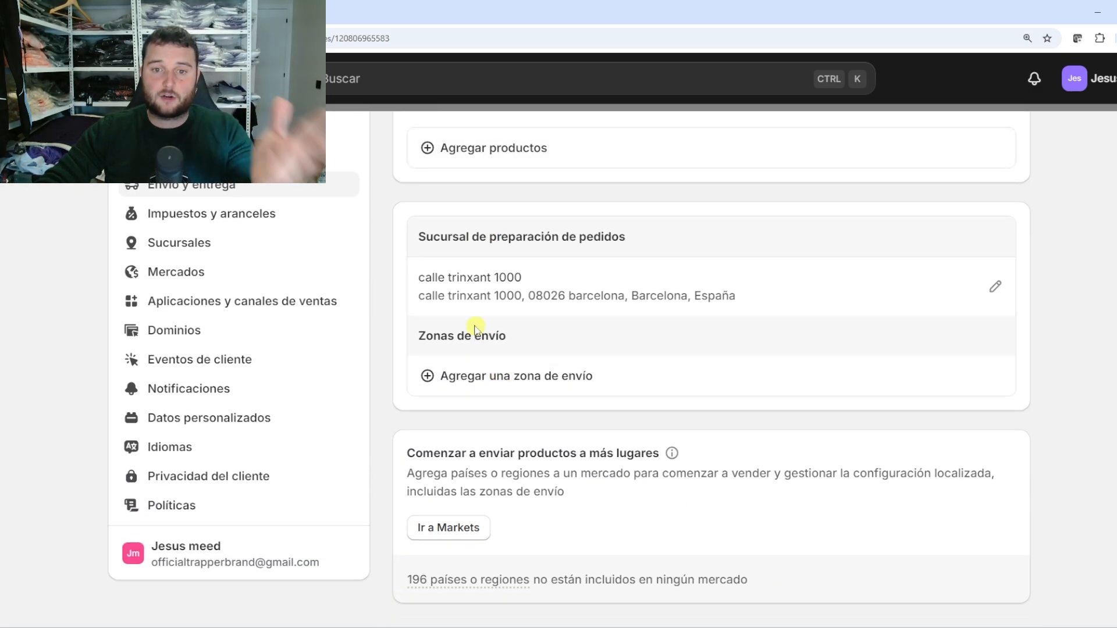
scroll(498, 338, up, 2)
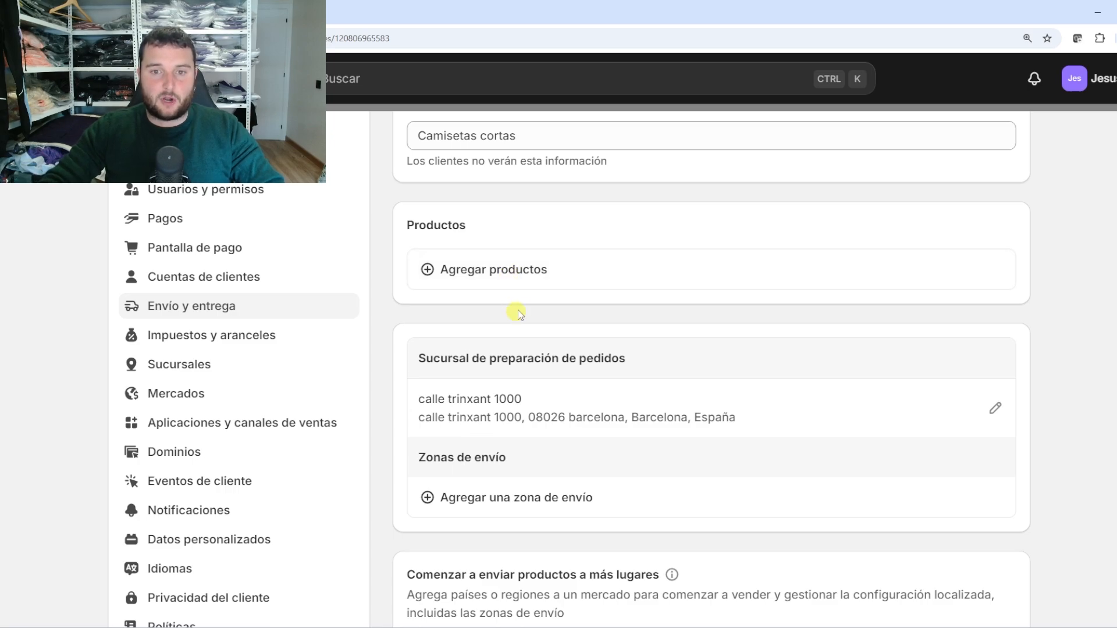
Add products test2 and test3 to Camisetas cortas and save the profile
click(514, 271)
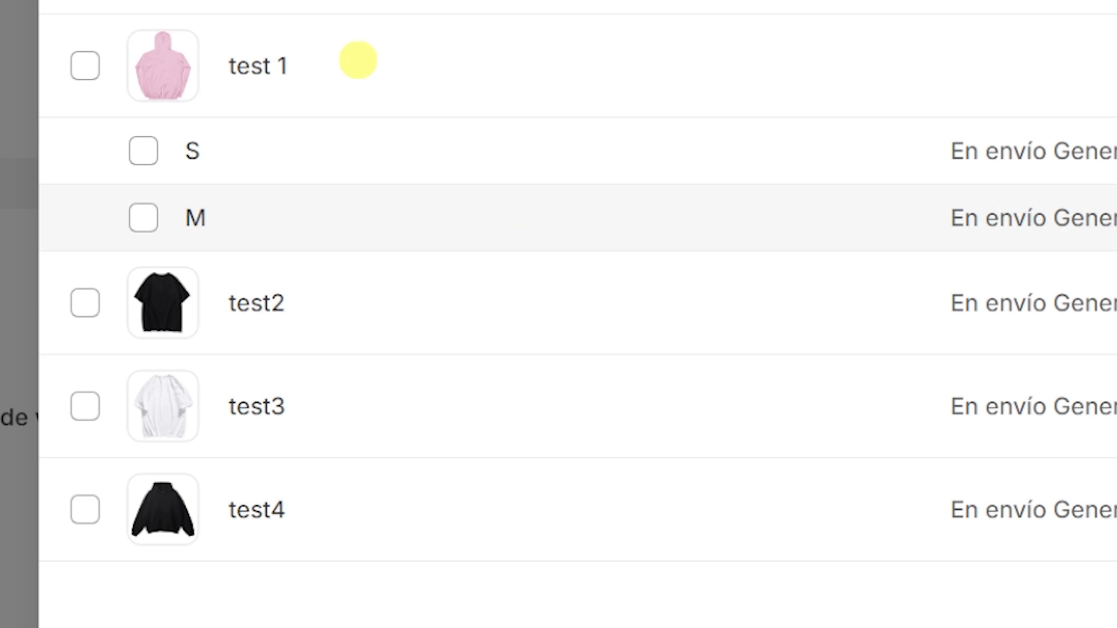
click(87, 302)
click(86, 408)
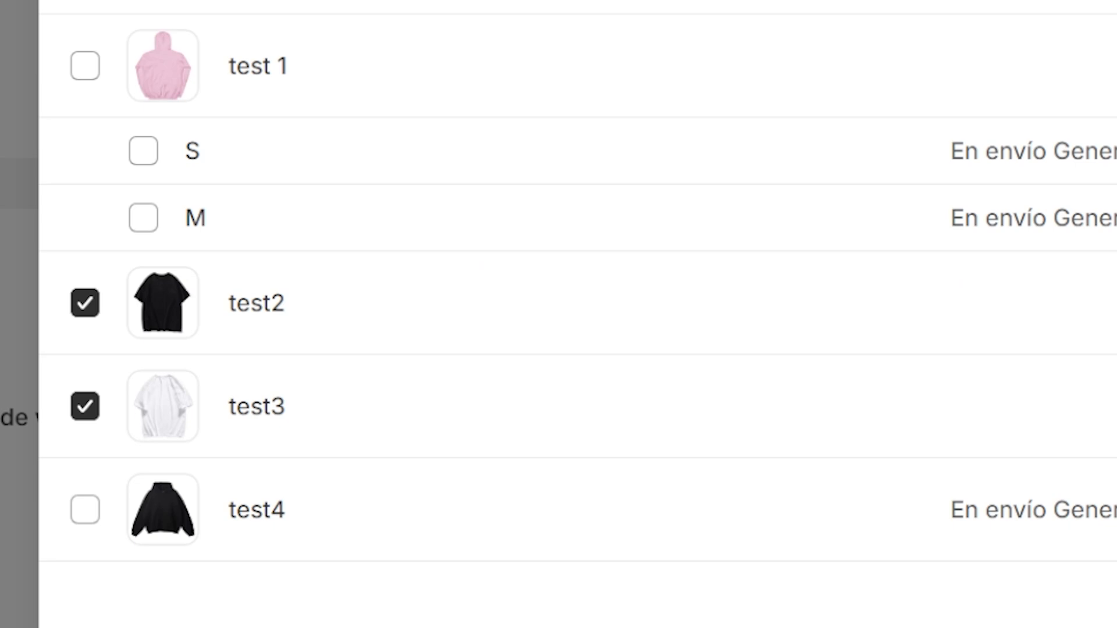
click(810, 531)
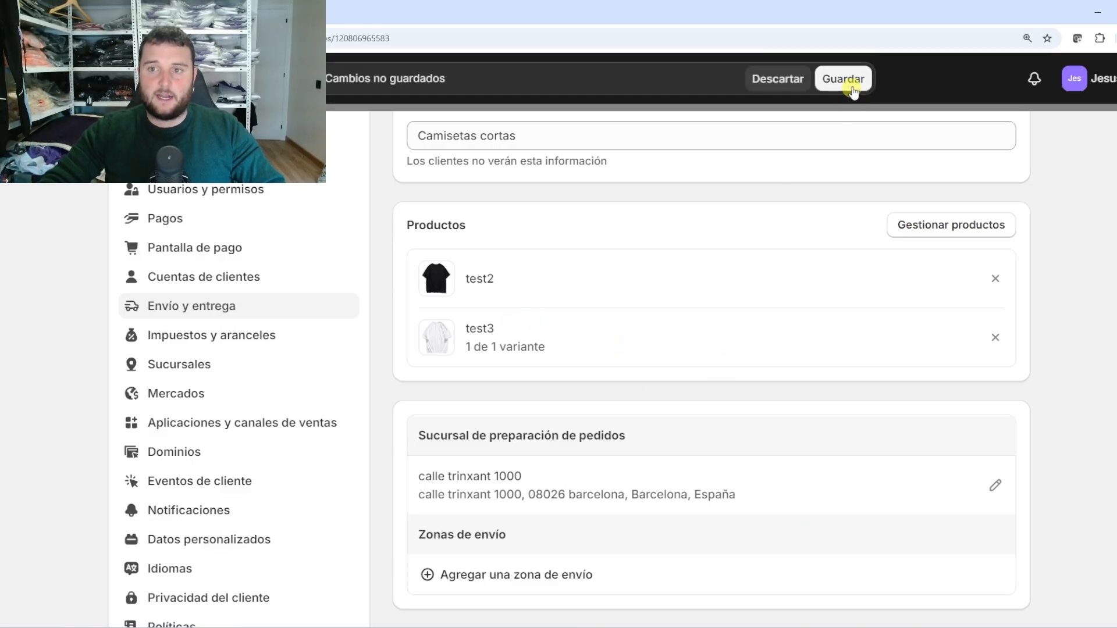
click(851, 87)
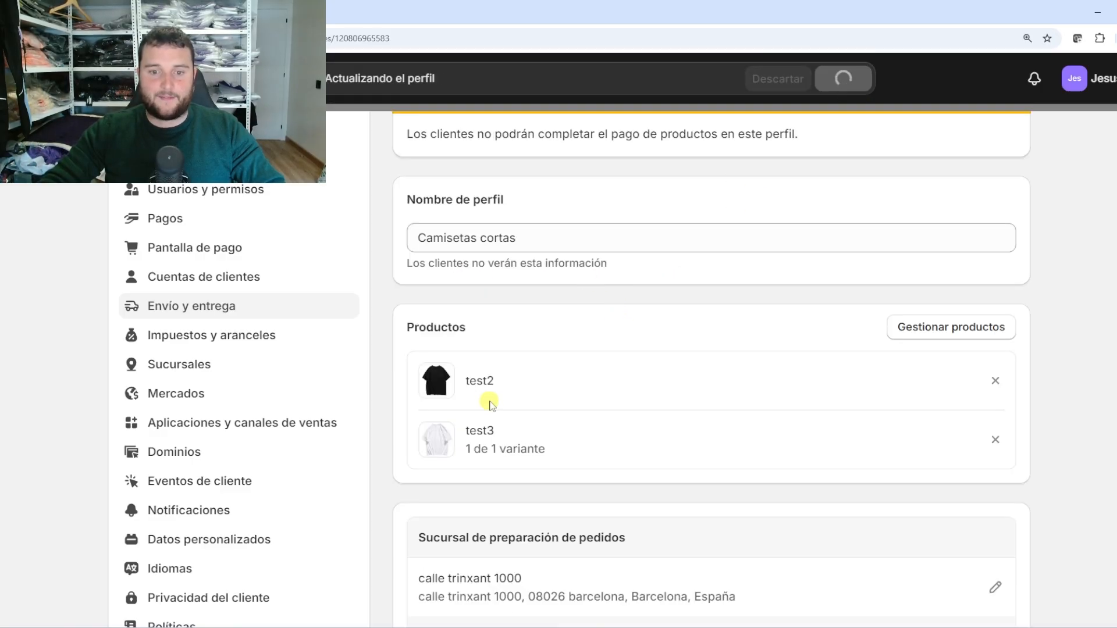
scroll(698, 422, down, 3)
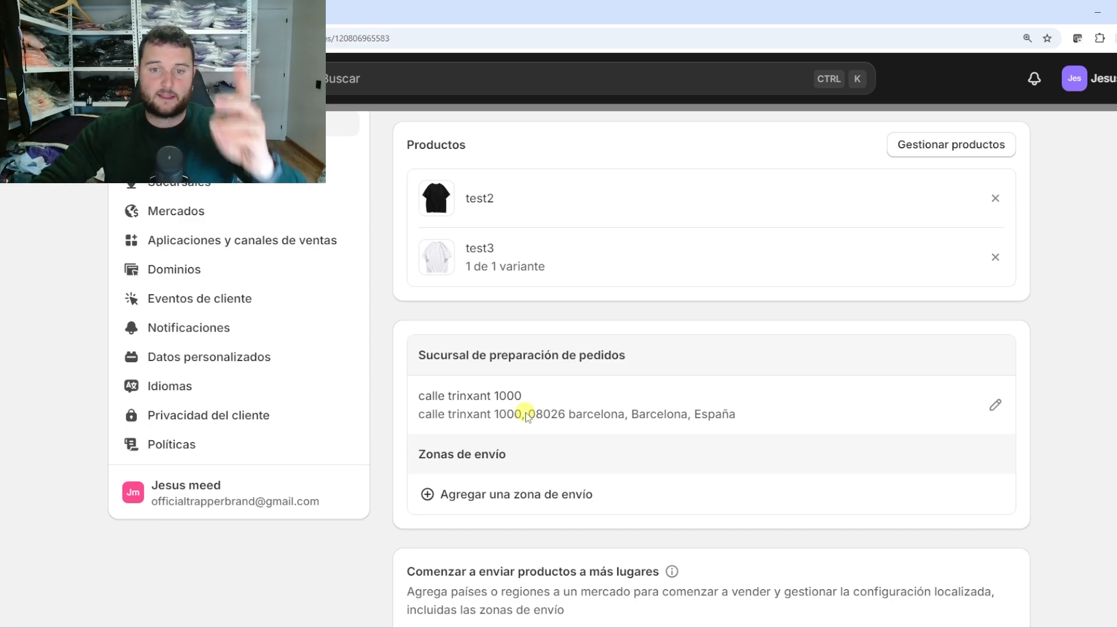
scroll(582, 396, up, 2)
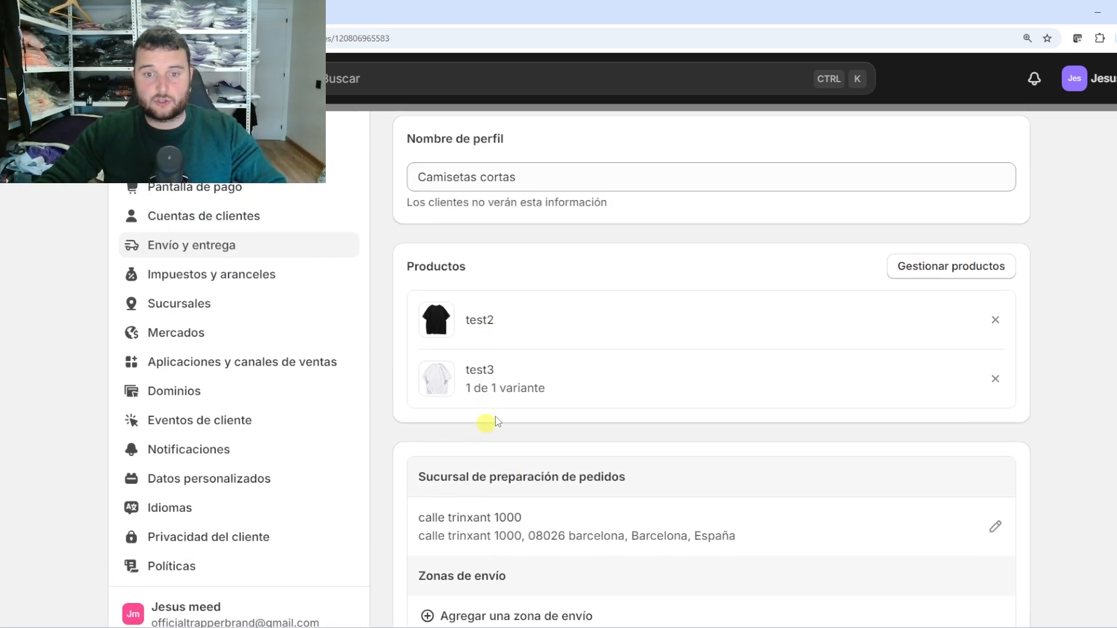
scroll(494, 417, down, 4)
scroll(724, 440, up, 1)
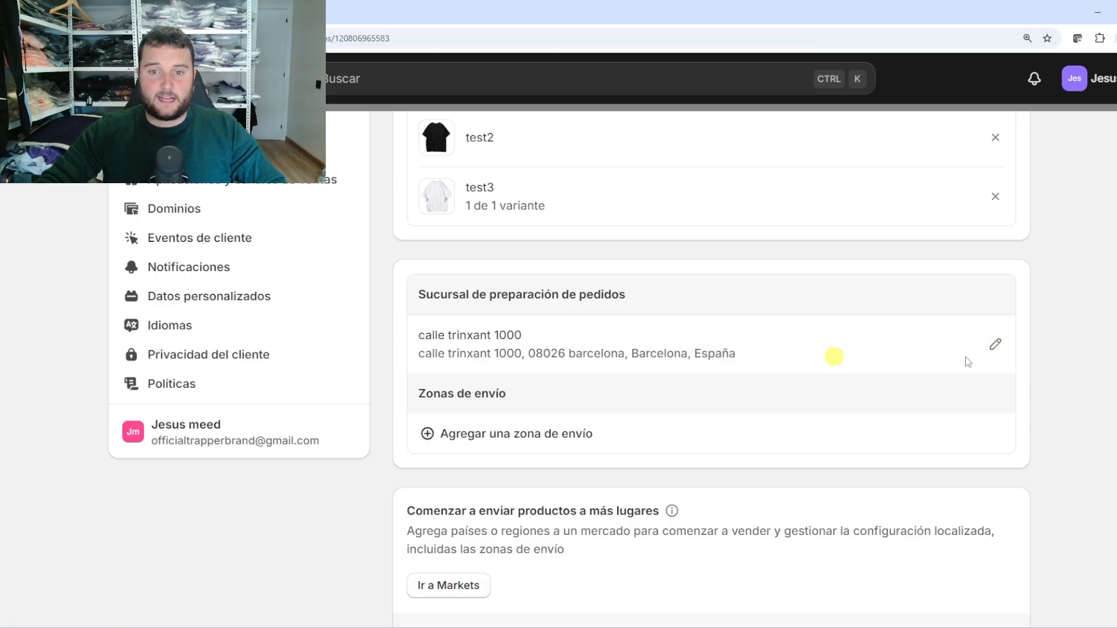
click(994, 344)
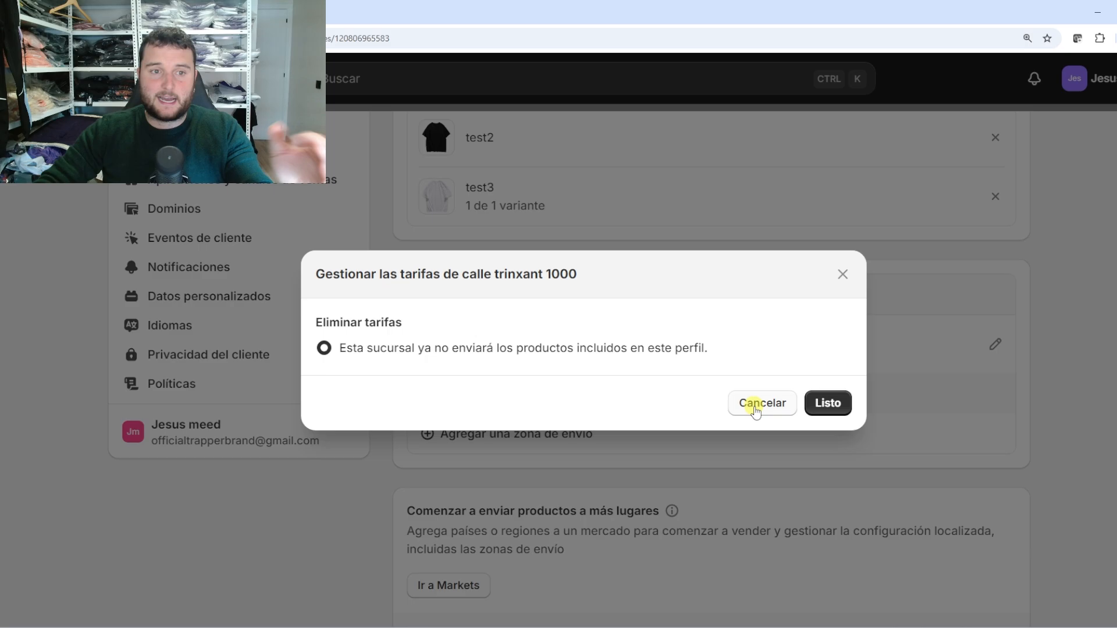
click(755, 405)
scroll(563, 404, up, 1)
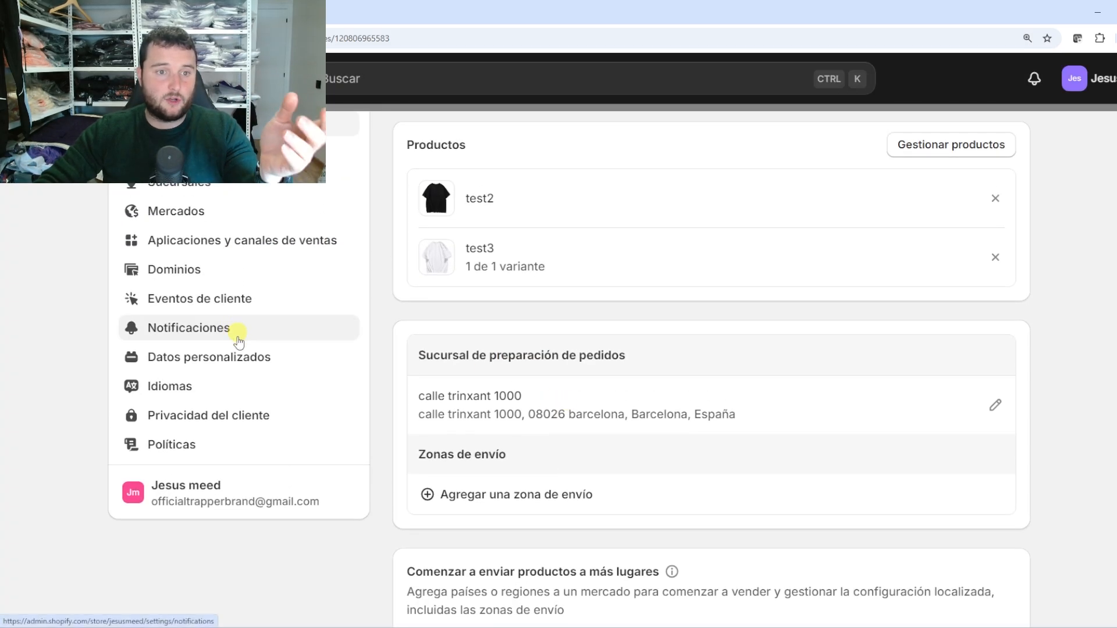
scroll(205, 265, up, 1)
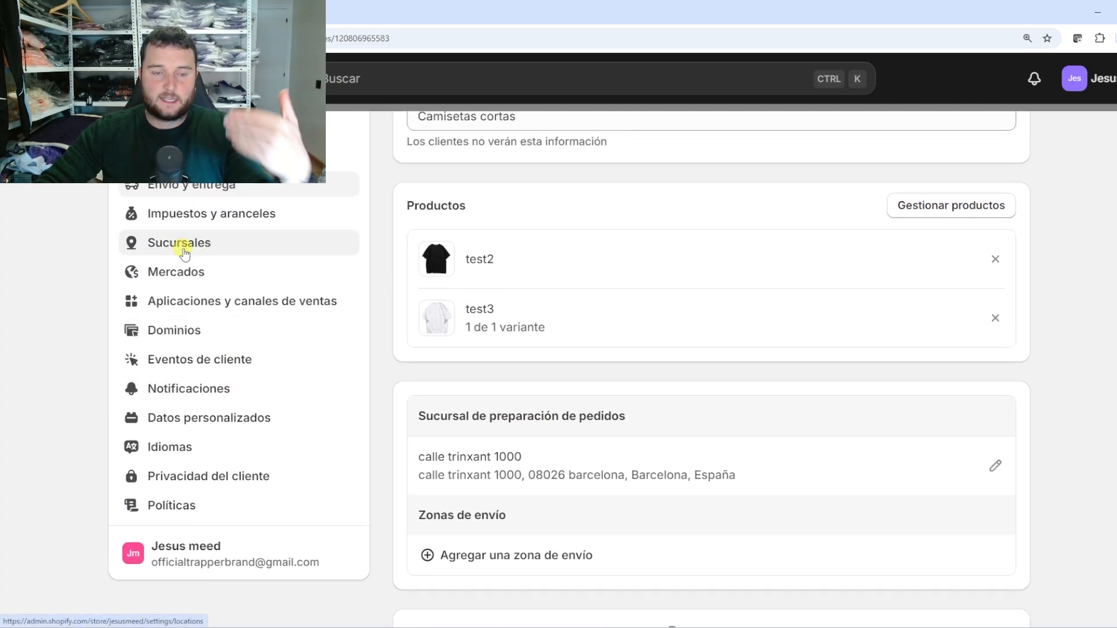
scroll(569, 401, down, 1)
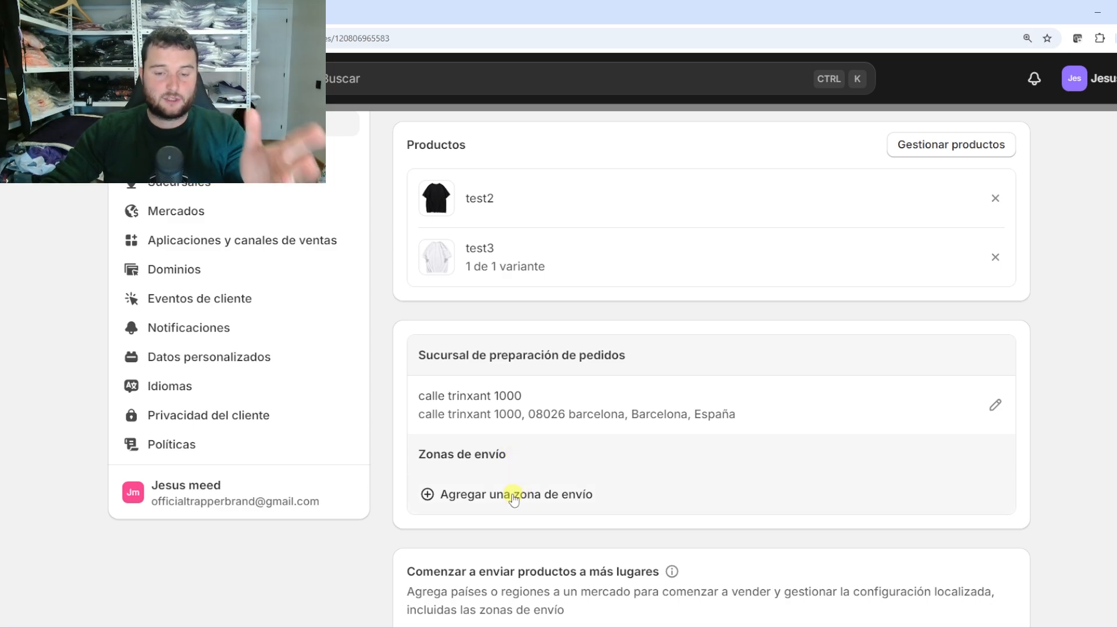
Start a new shipping zone and browse the country list, ticking Eslovenia
click(503, 495)
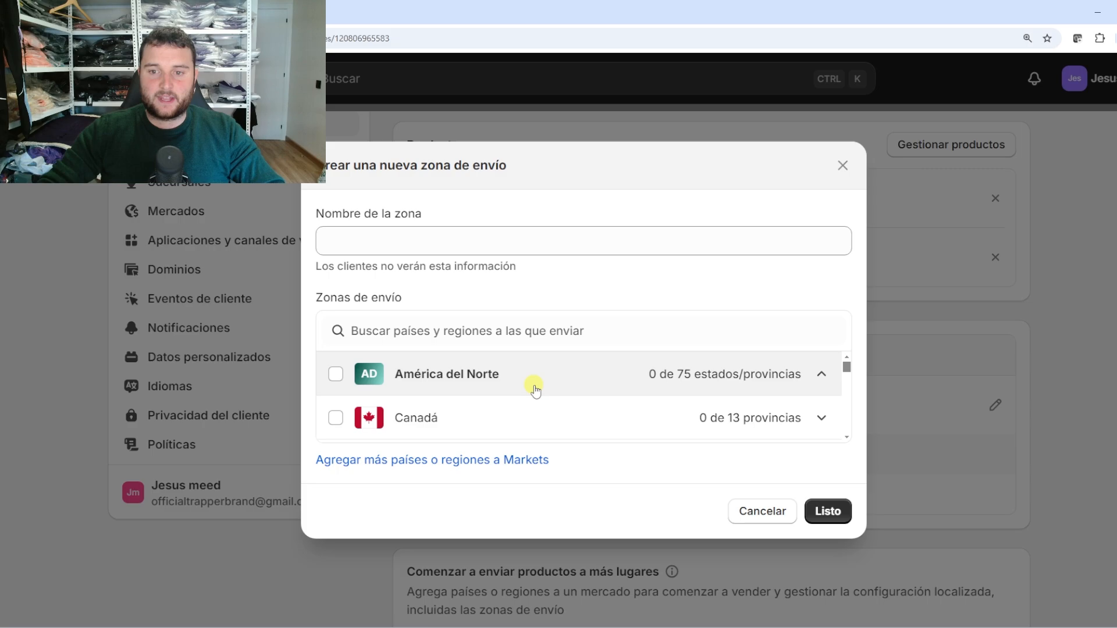
scroll(536, 388, down, 1)
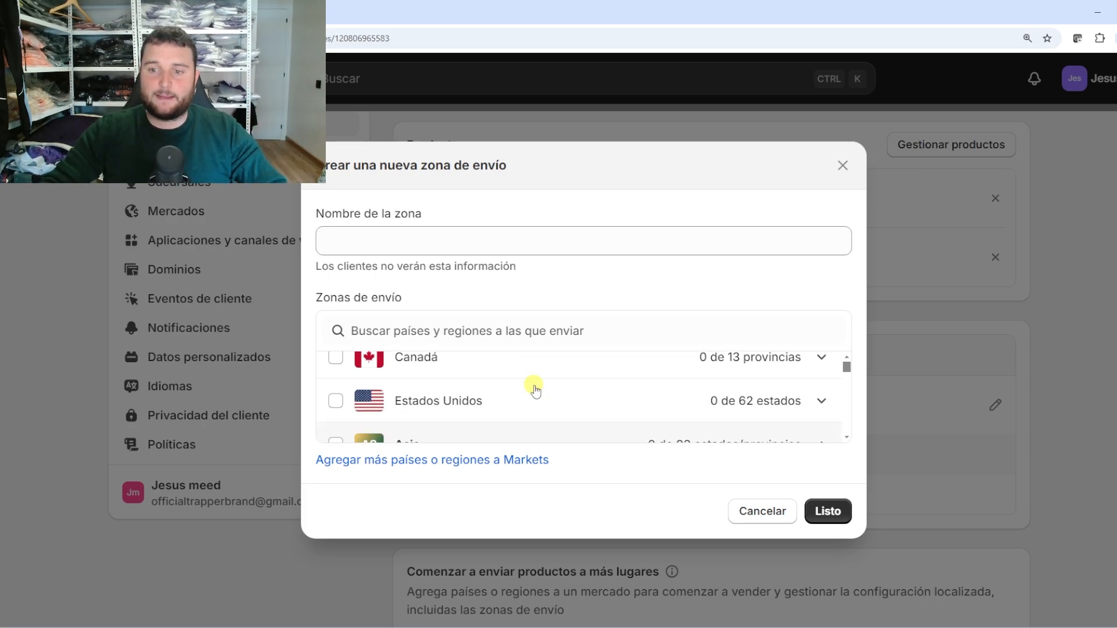
scroll(534, 388, down, 5)
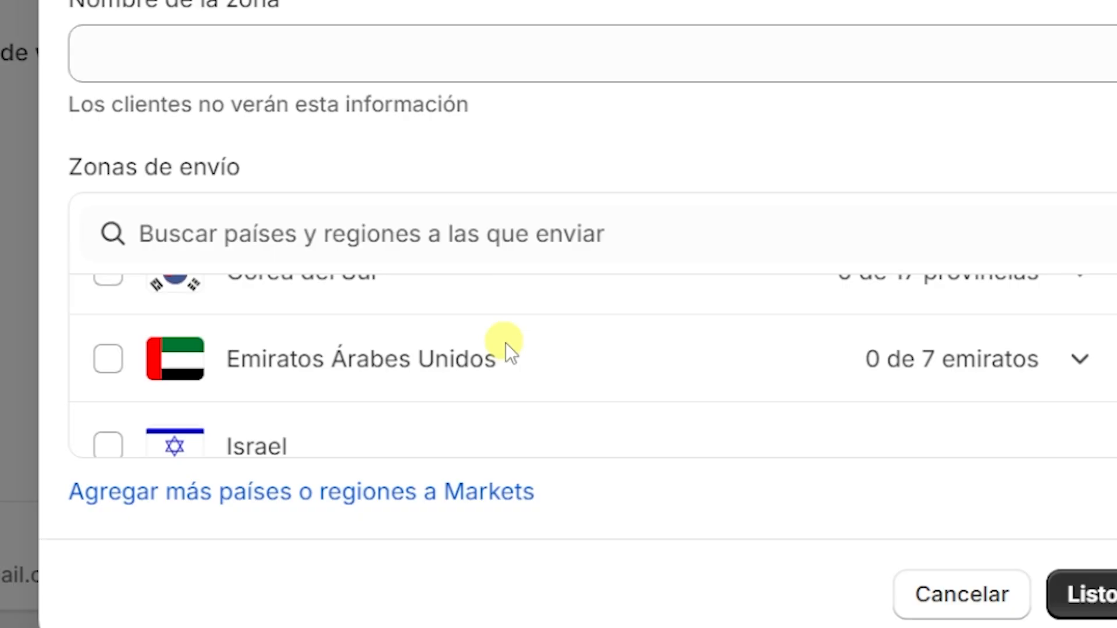
scroll(505, 343, down, 10)
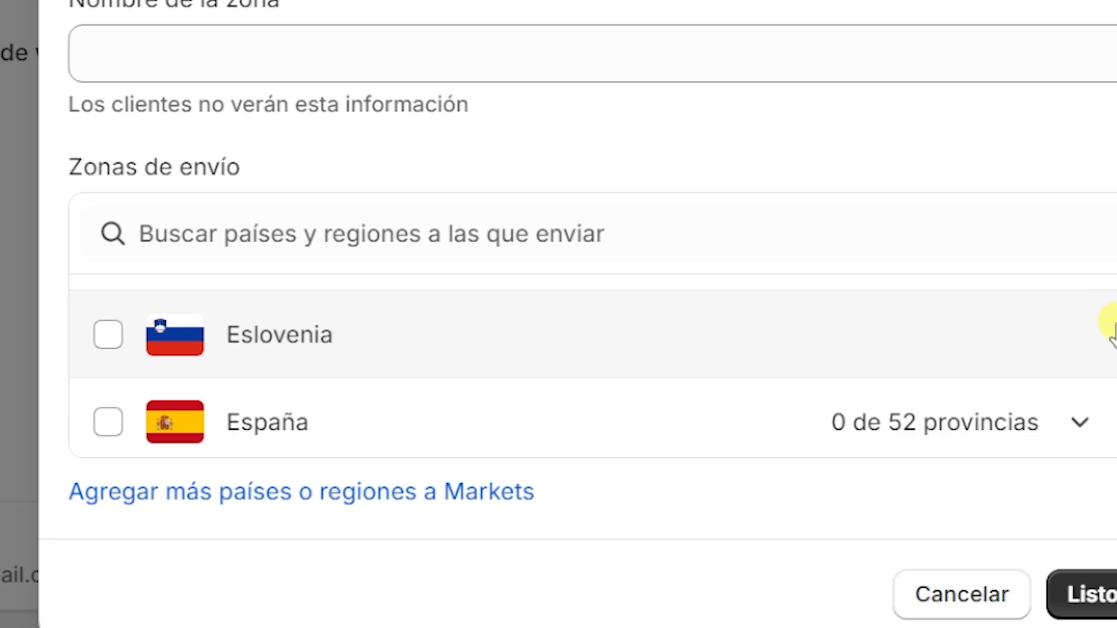
click(1111, 336)
scroll(1111, 349, down, 10)
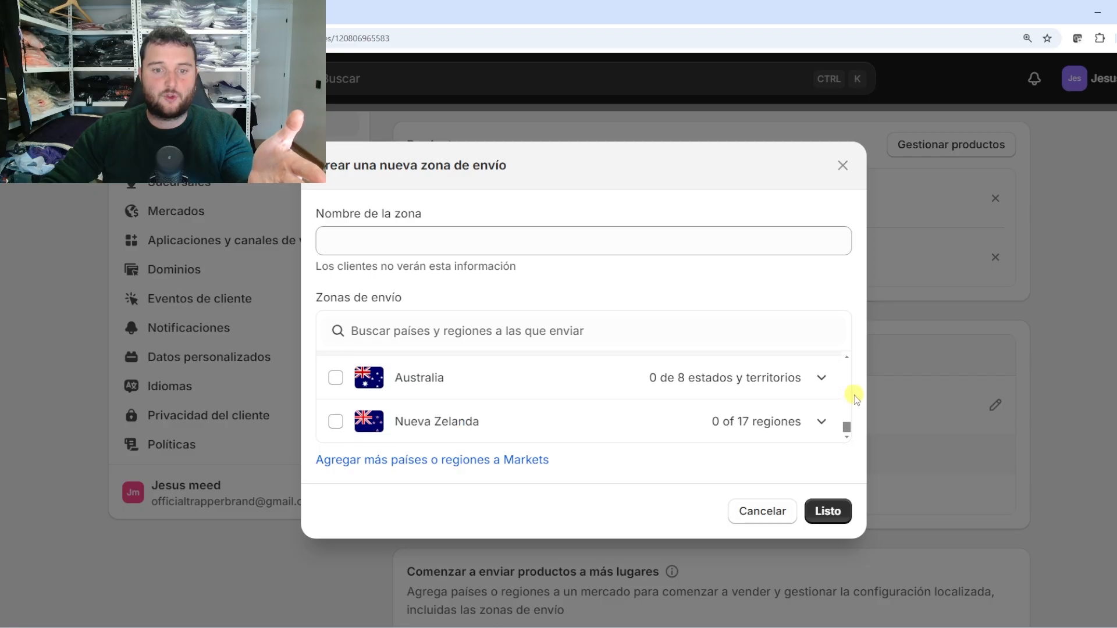
scroll(849, 363, up, 15)
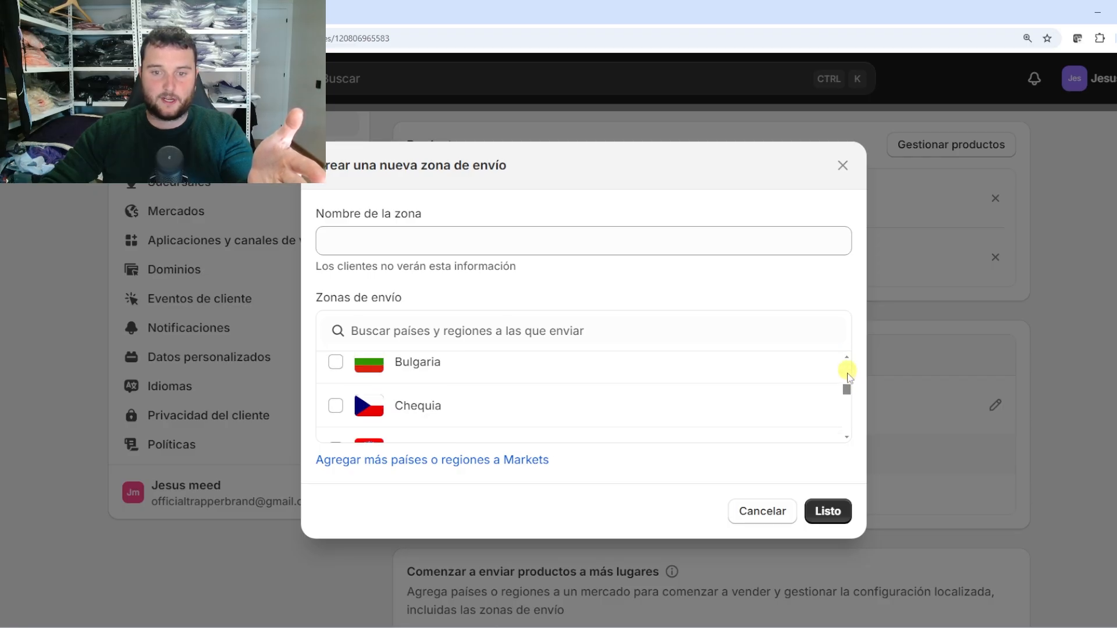
drag(847, 389, 849, 373)
scroll(848, 375, down, 5)
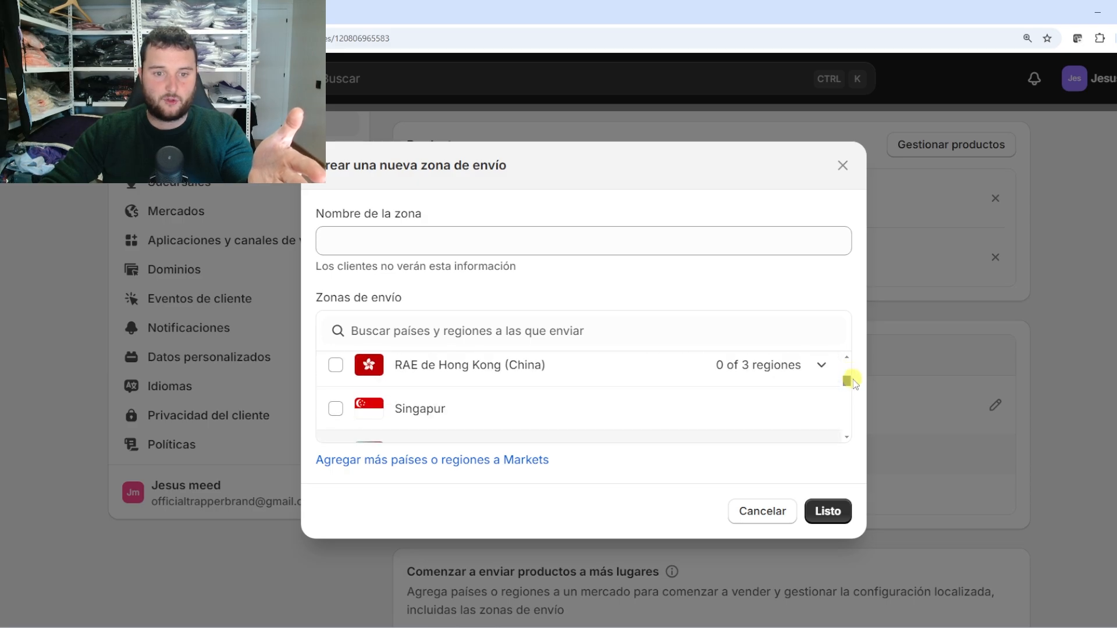
Name the zone España and tick all of España in the country list
click(387, 243)
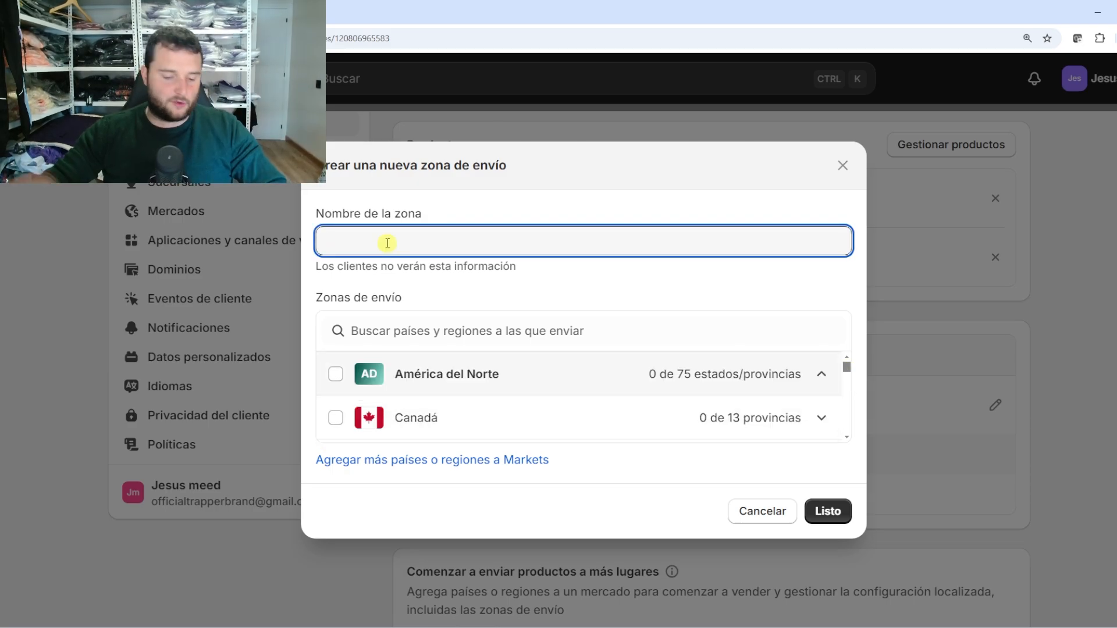
text(Espa)
text(ña)
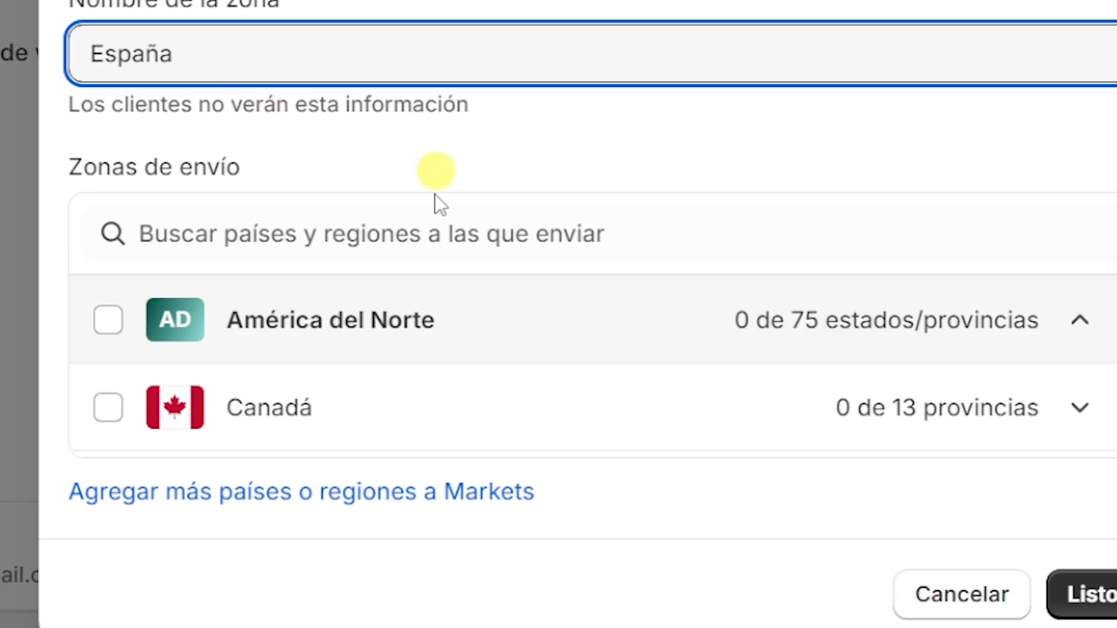
click(411, 232)
text(Espa)
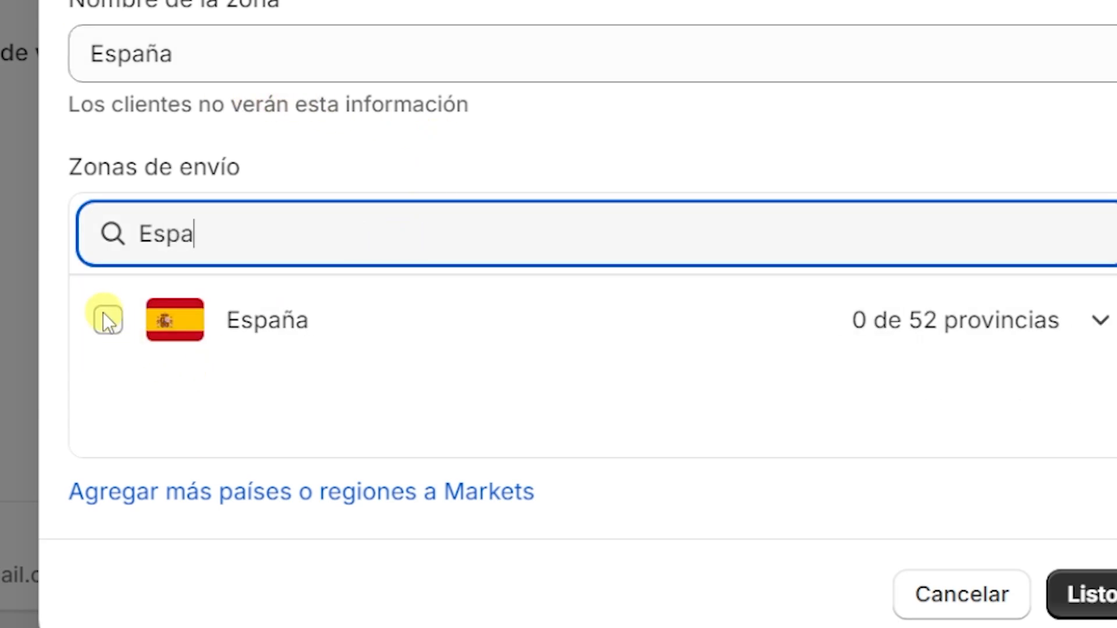
click(108, 320)
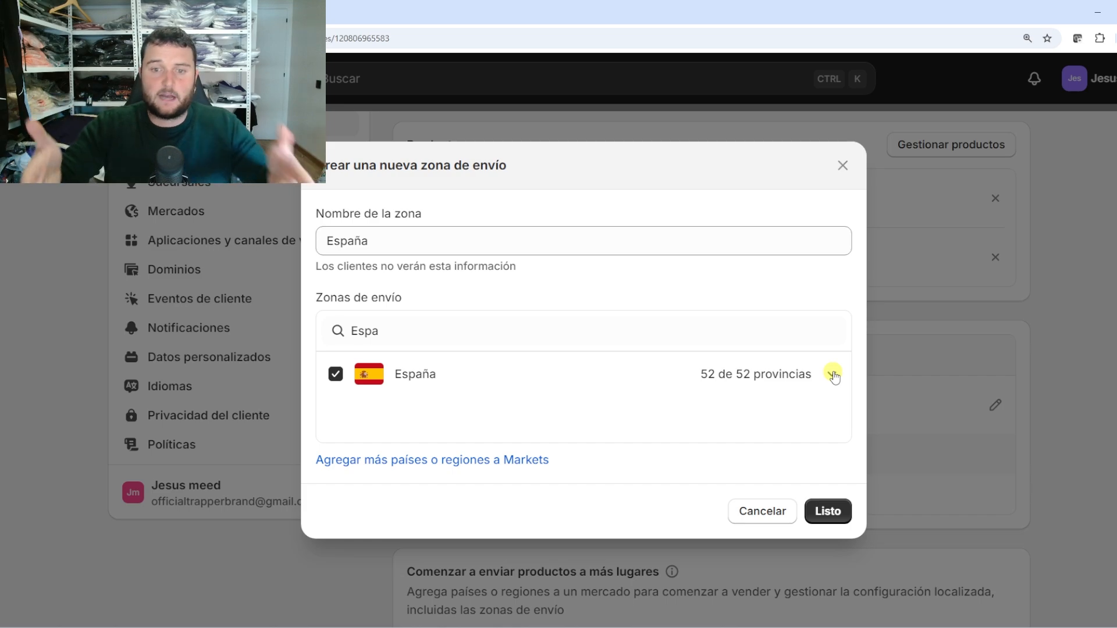
Check that every province of España is included and confirm the zone
click(833, 374)
scroll(666, 418, down, 2)
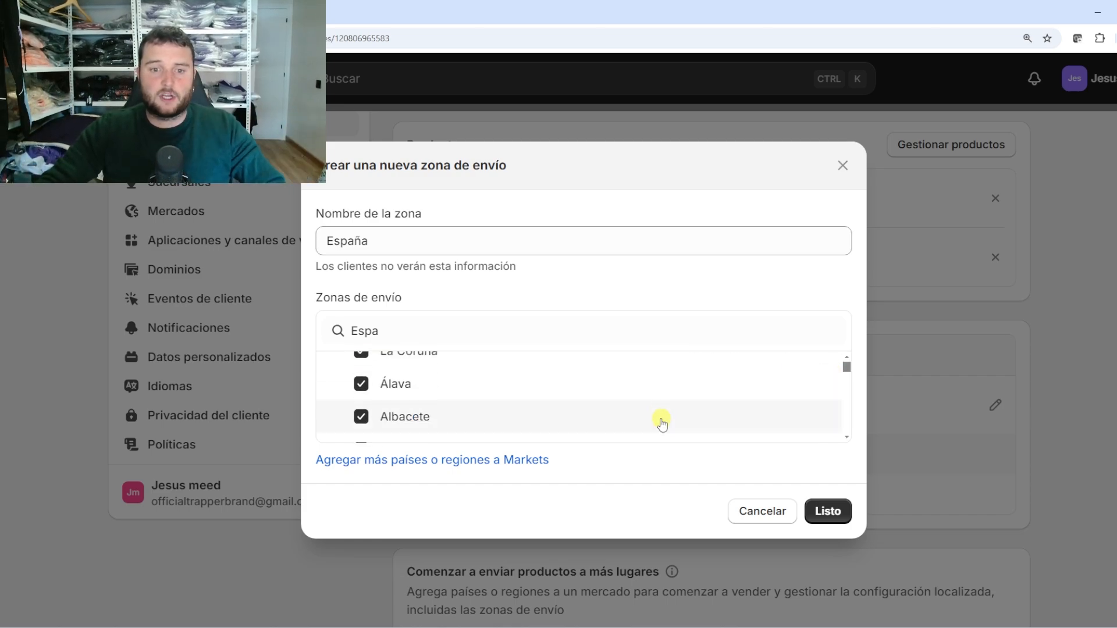
scroll(640, 410, down, 5)
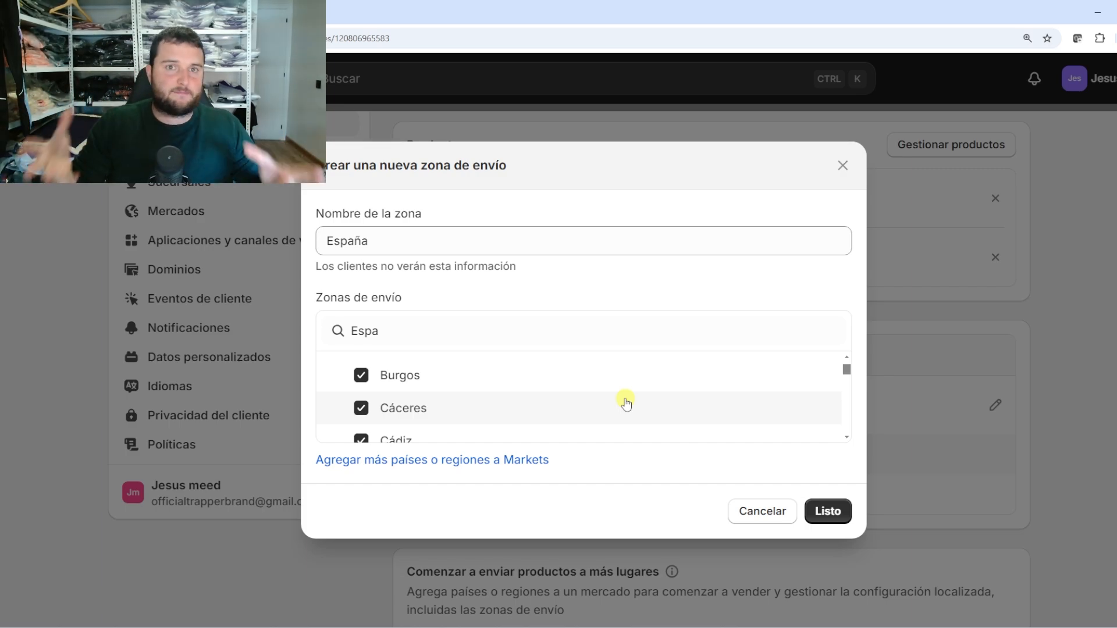
scroll(625, 402, down, 10)
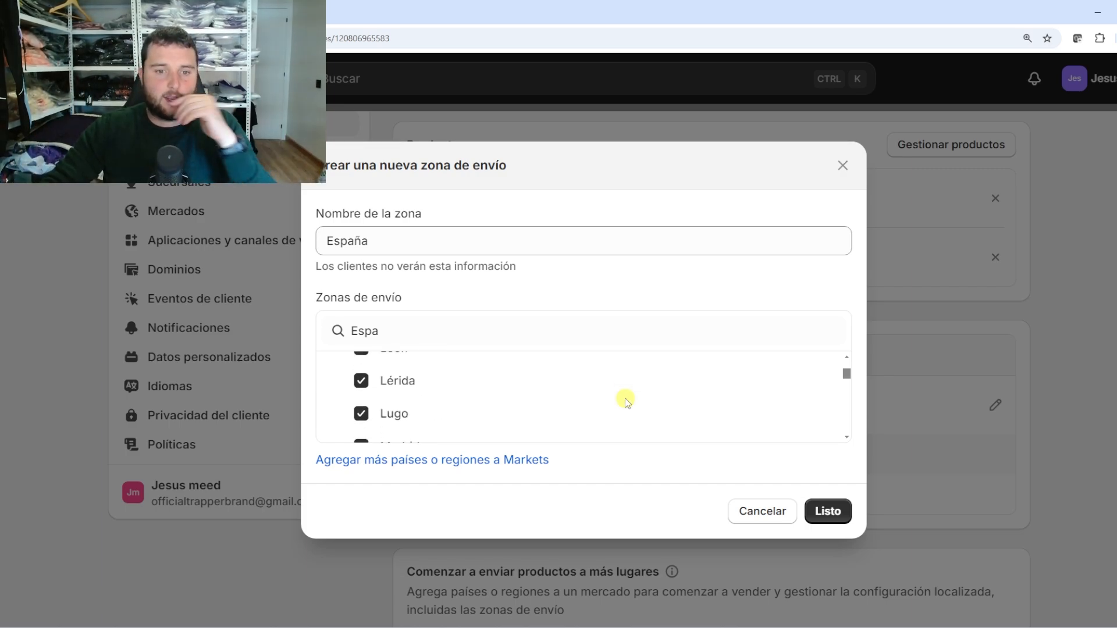
scroll(626, 402, down, 10)
scroll(558, 402, up, 15)
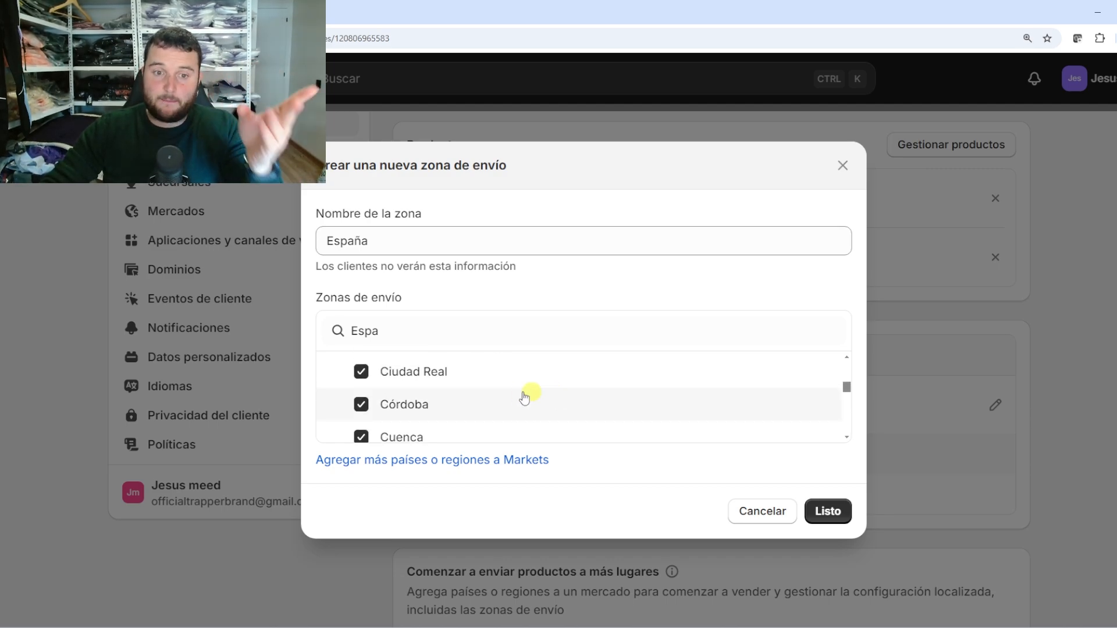
scroll(524, 396, up, 5)
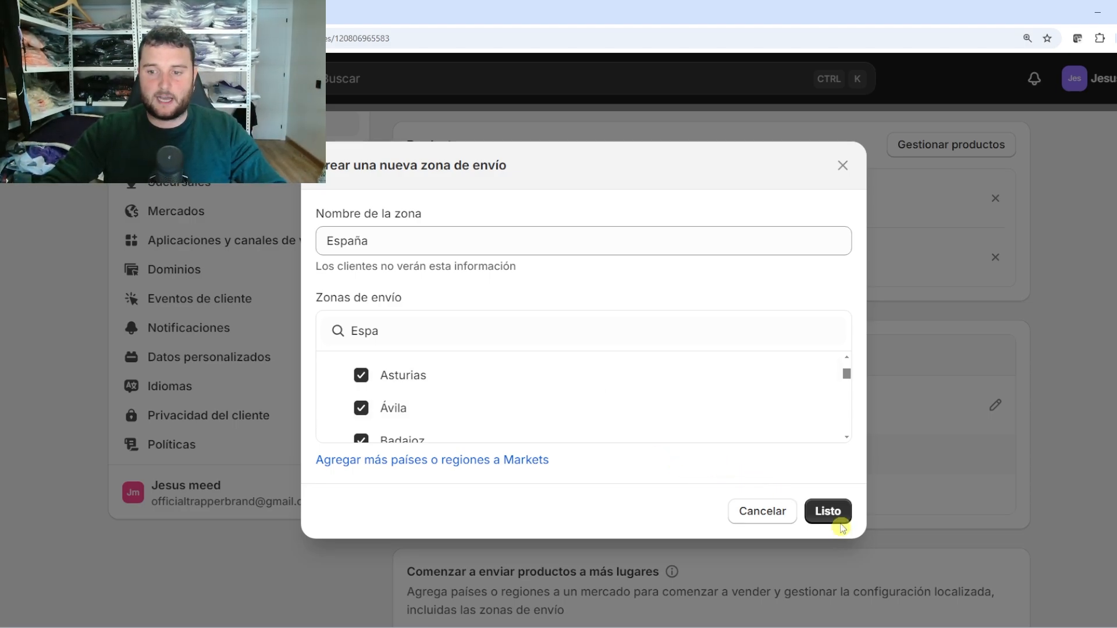
click(841, 528)
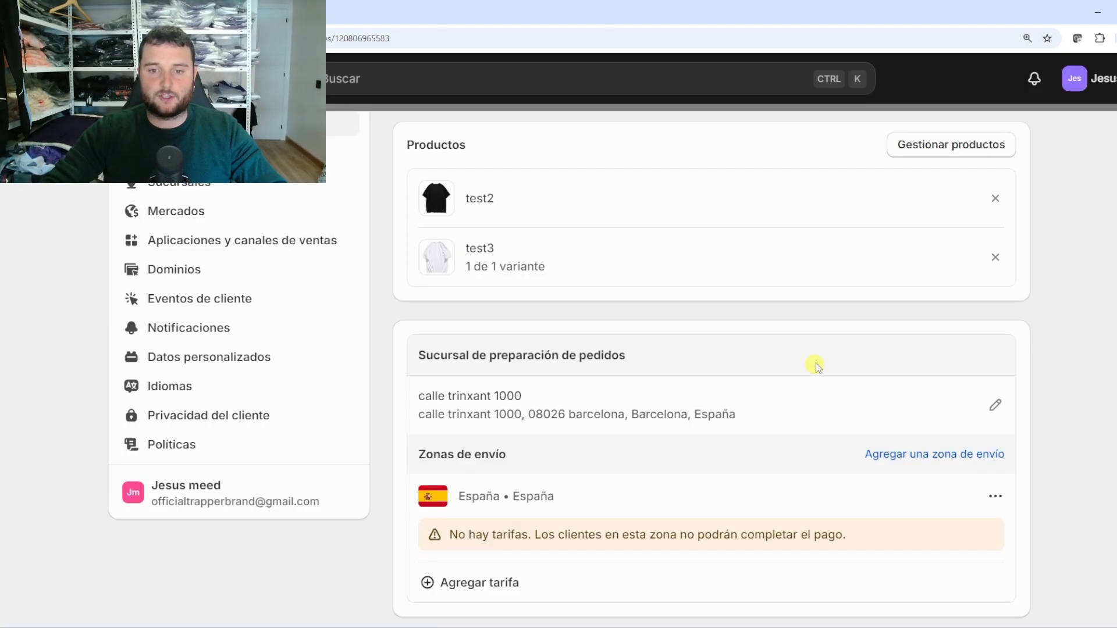
click(981, 457)
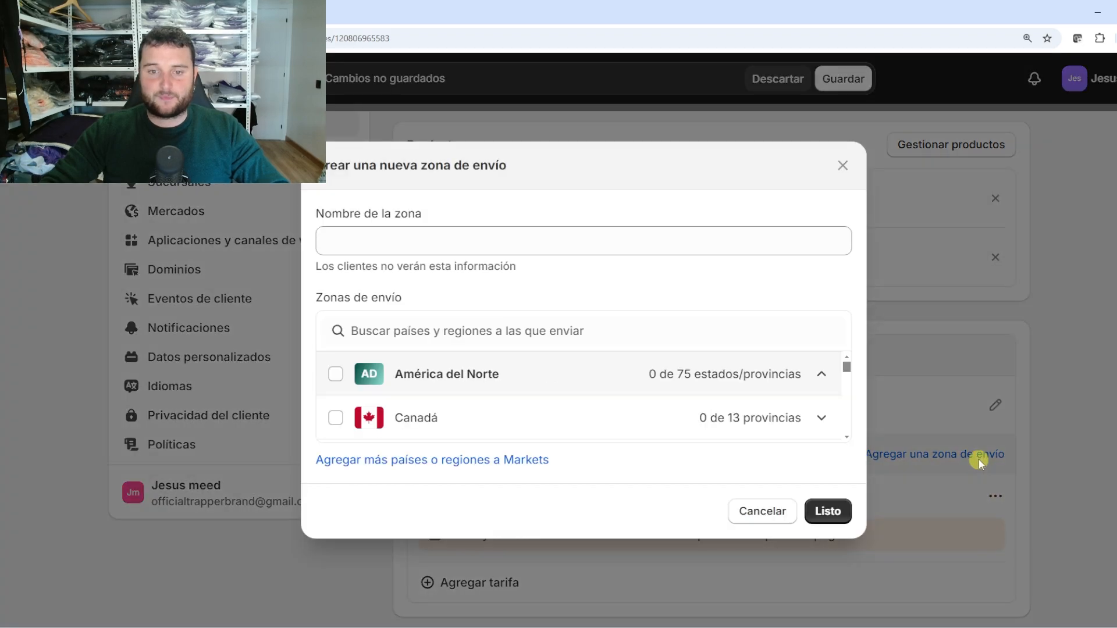
click(399, 461)
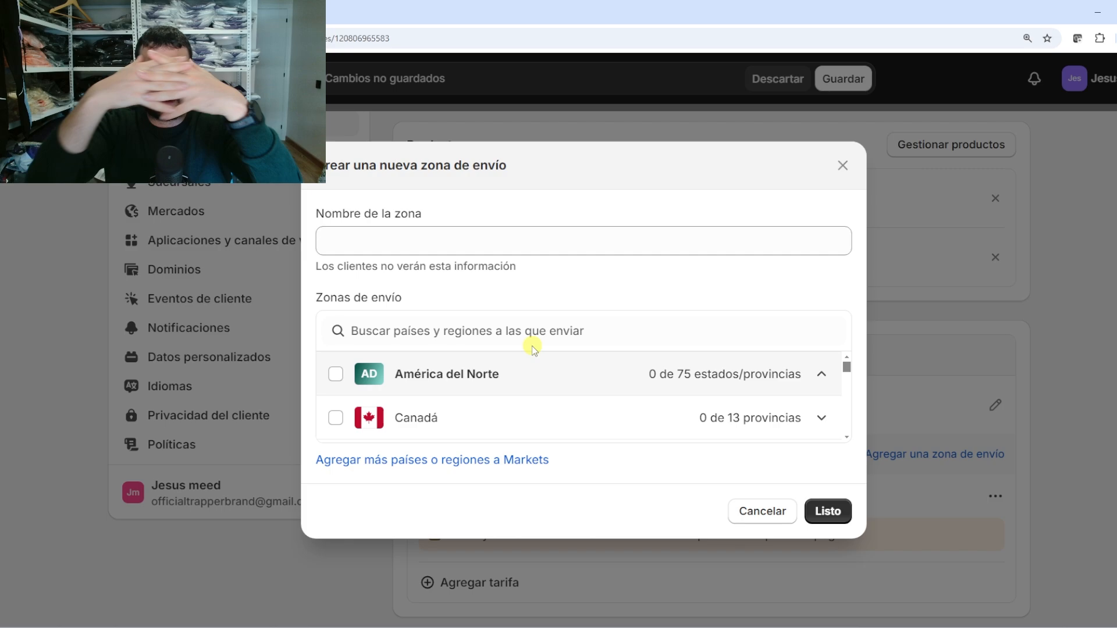
click(744, 506)
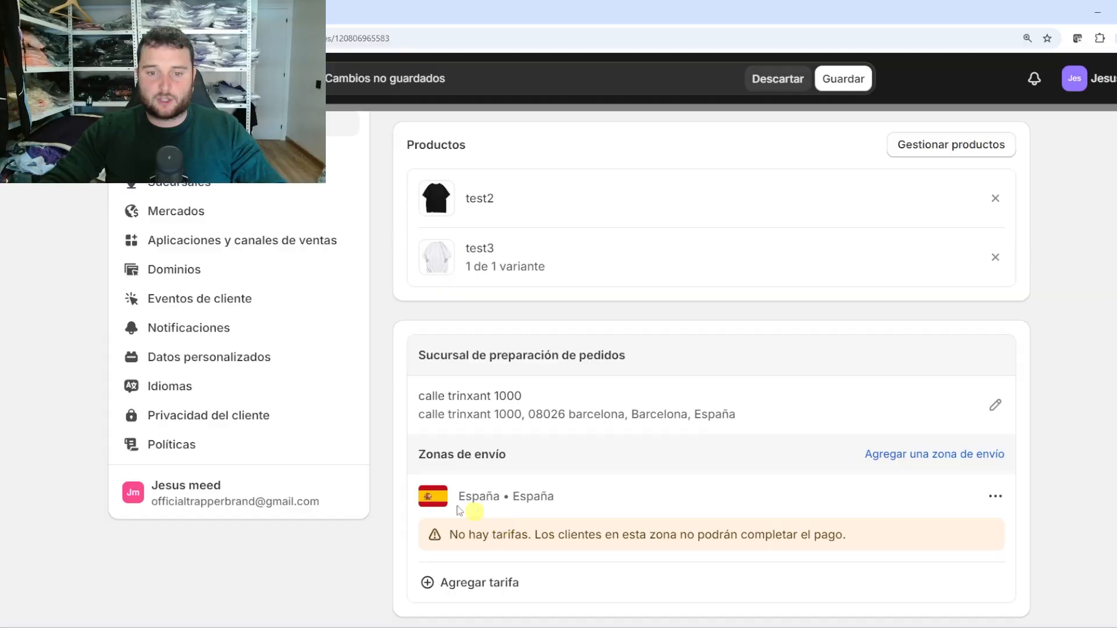
click(994, 497)
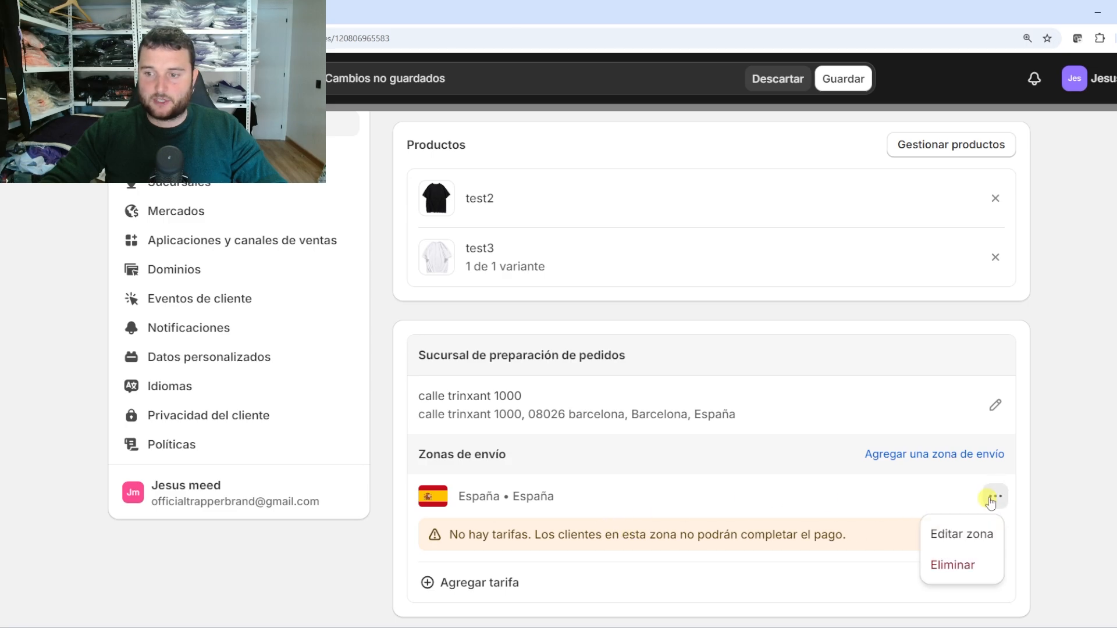
click(958, 536)
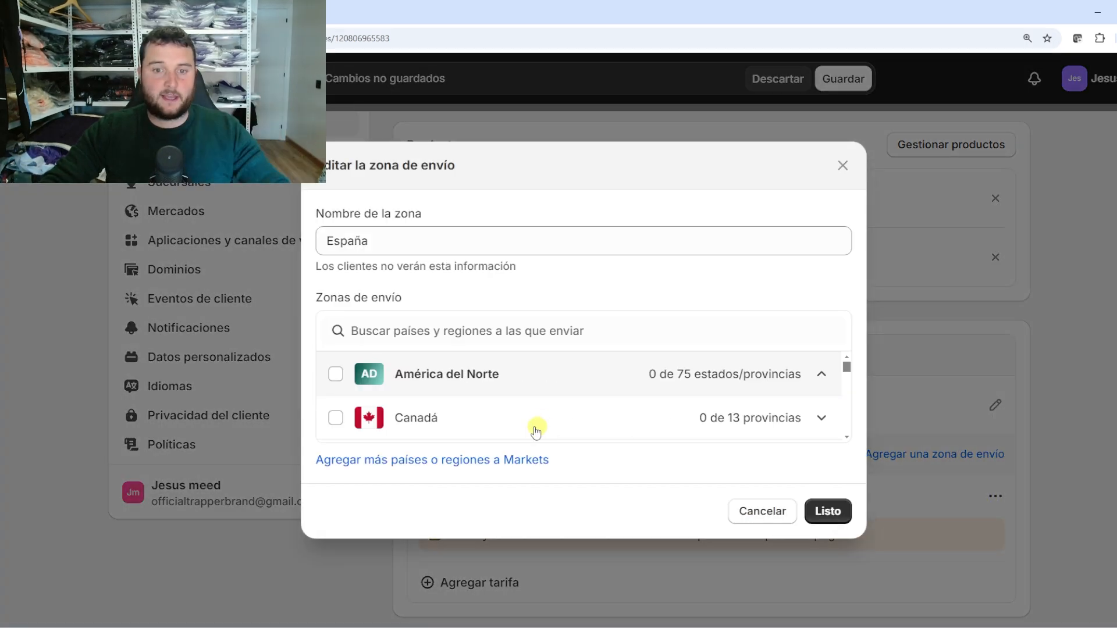
click(844, 167)
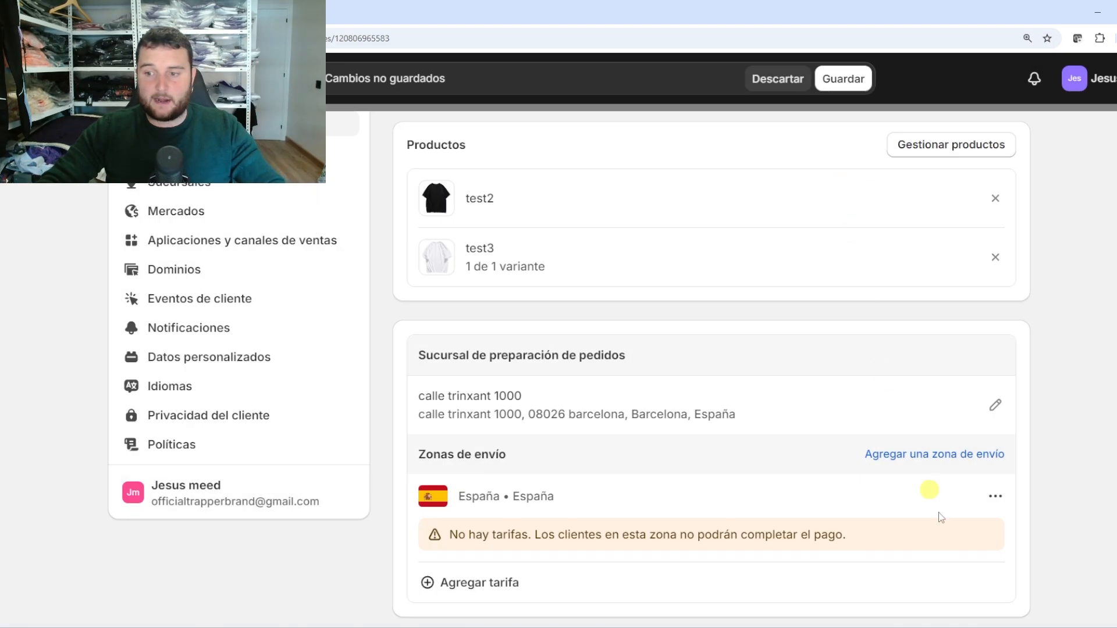
Start a new rate for España, trying carrier-calculated before settling on a flat rate
click(469, 584)
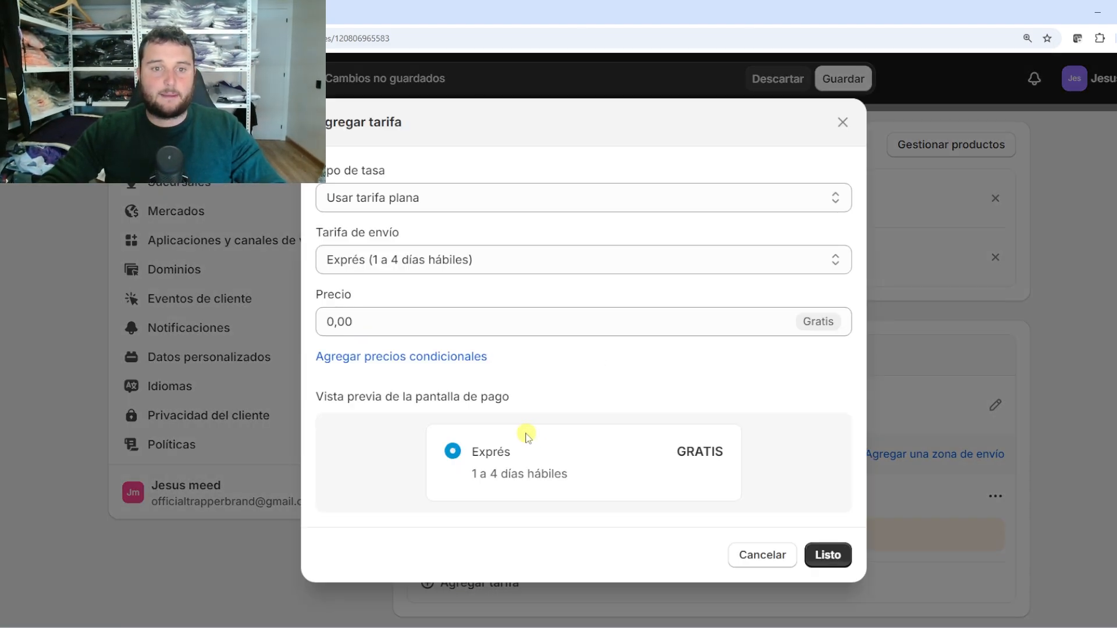
click(673, 200)
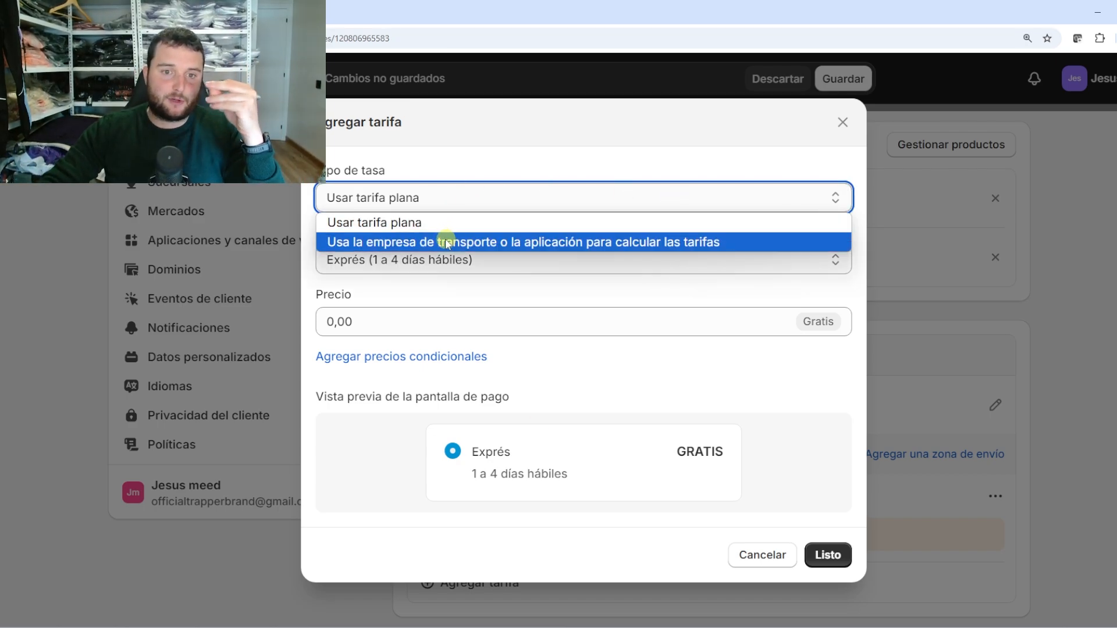
click(413, 222)
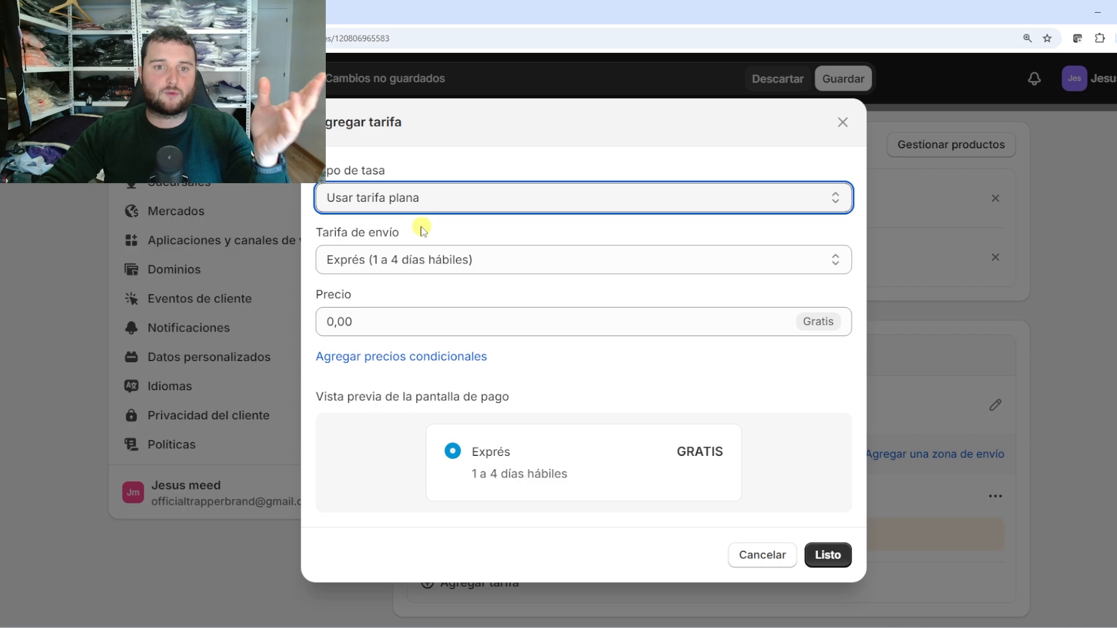
click(428, 200)
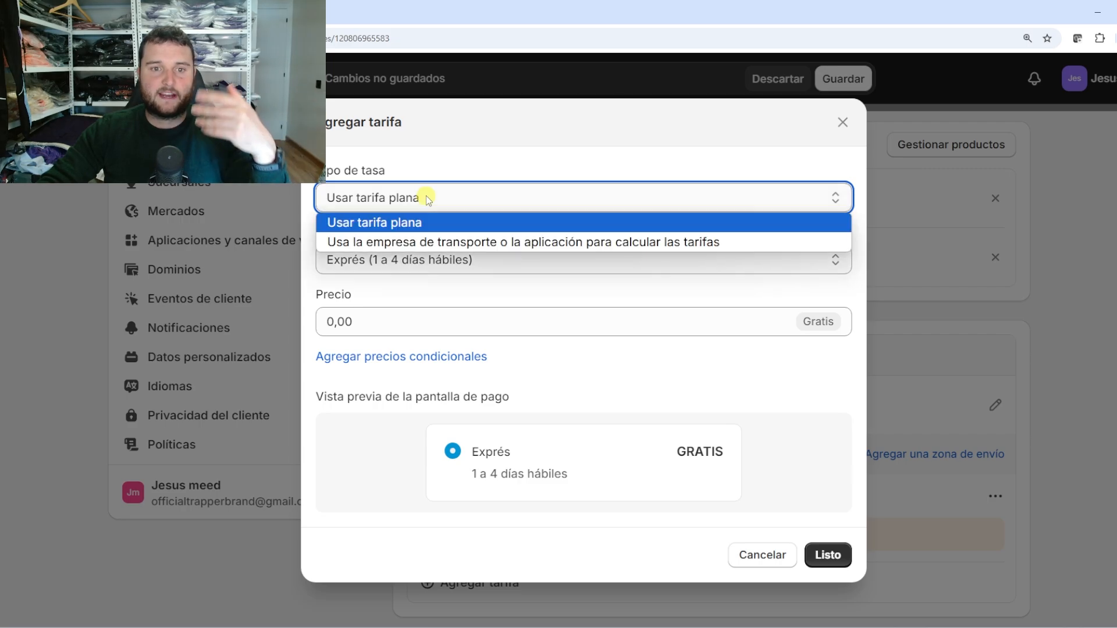
click(413, 243)
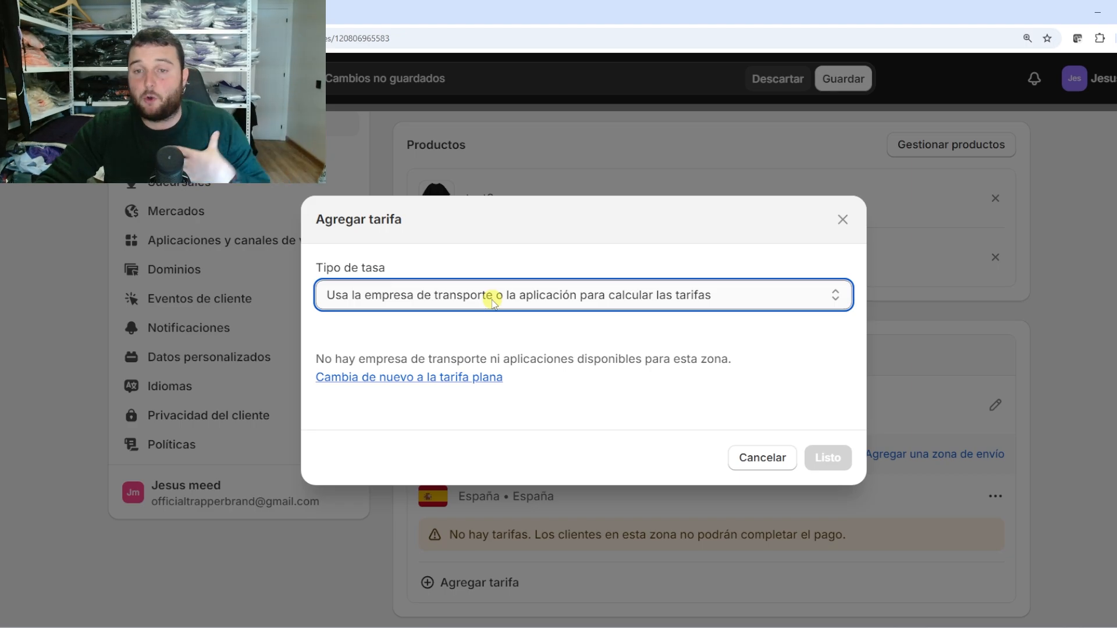
click(491, 297)
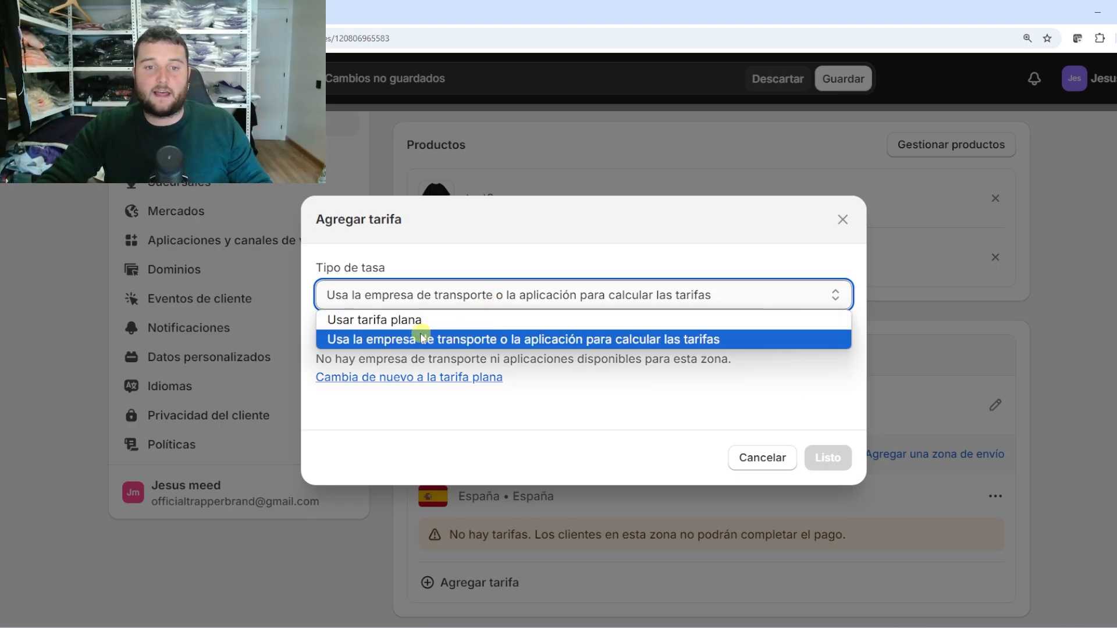
click(411, 320)
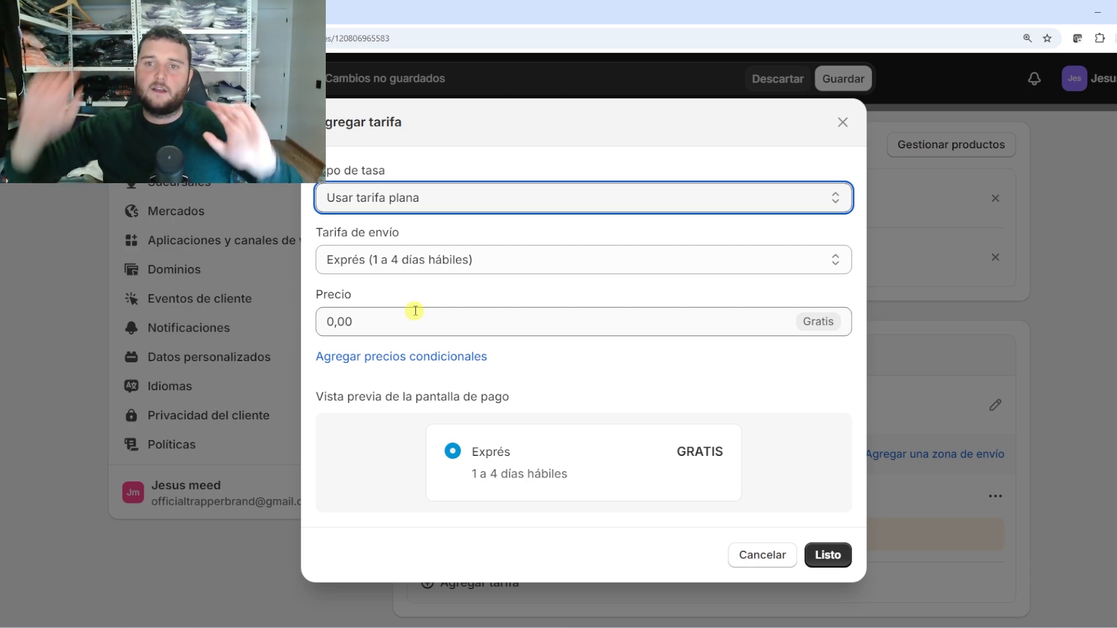
Try the Exprés and Estándar presets, then set the shipping rate to Personalizar
click(434, 258)
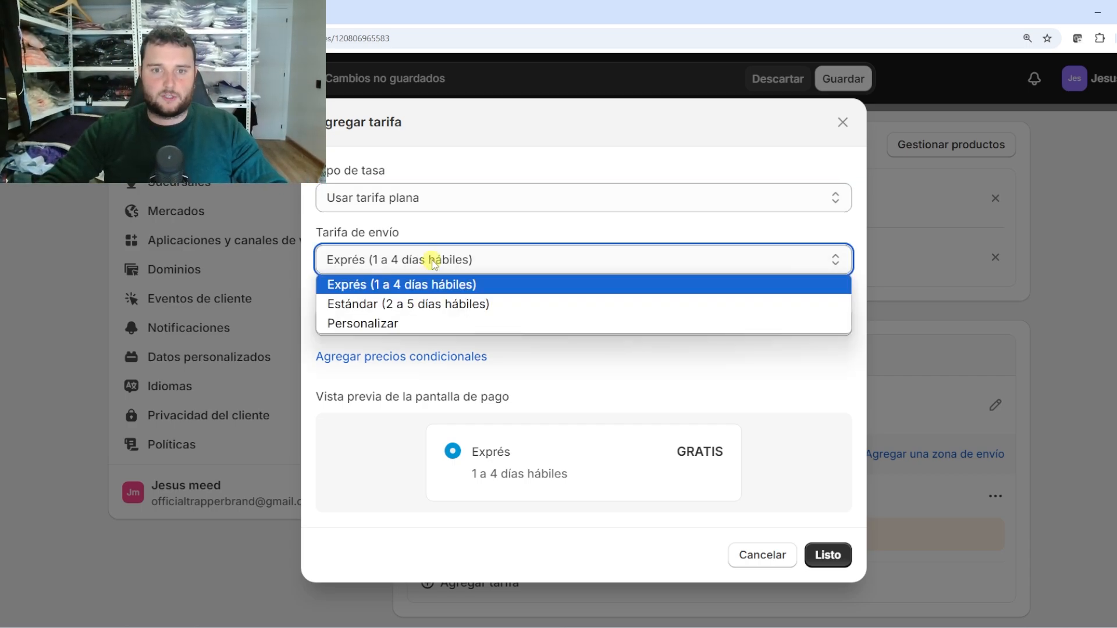
click(465, 285)
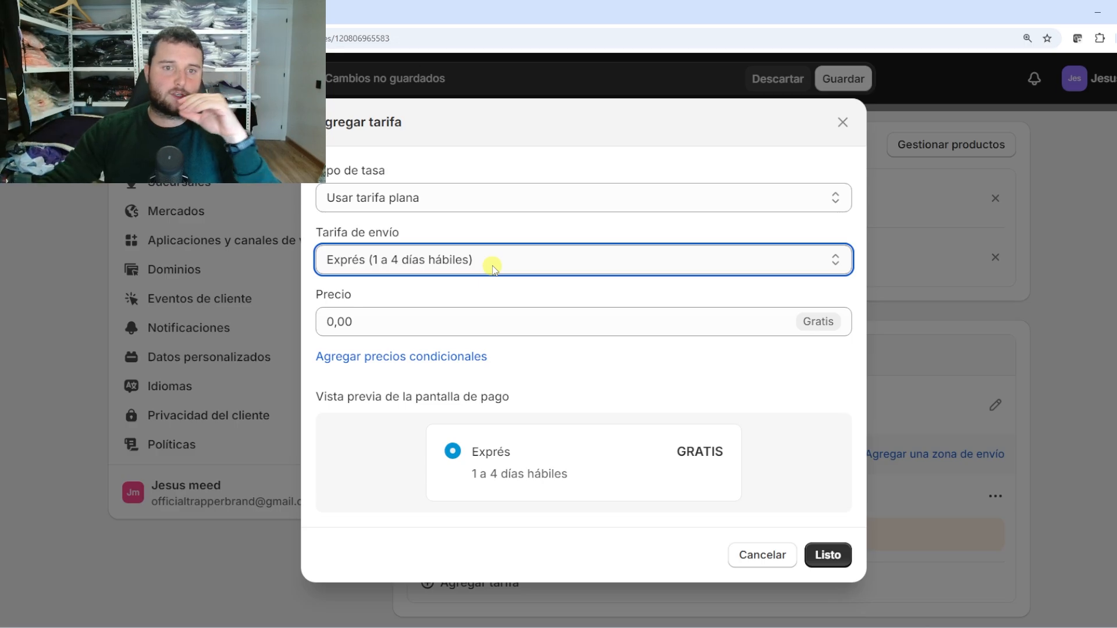
click(492, 268)
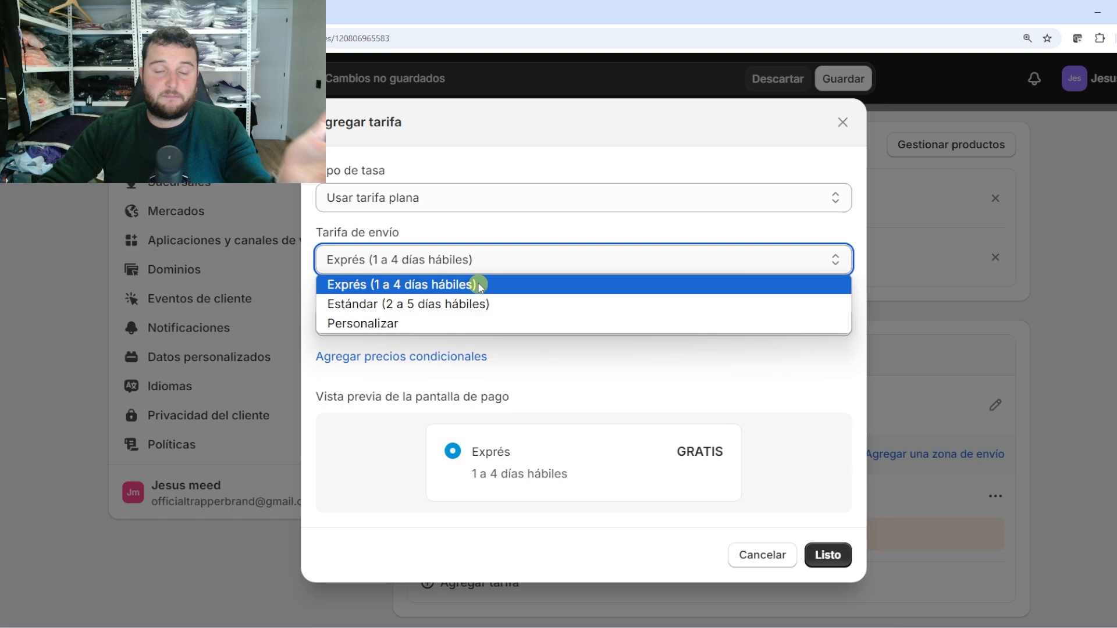
click(425, 230)
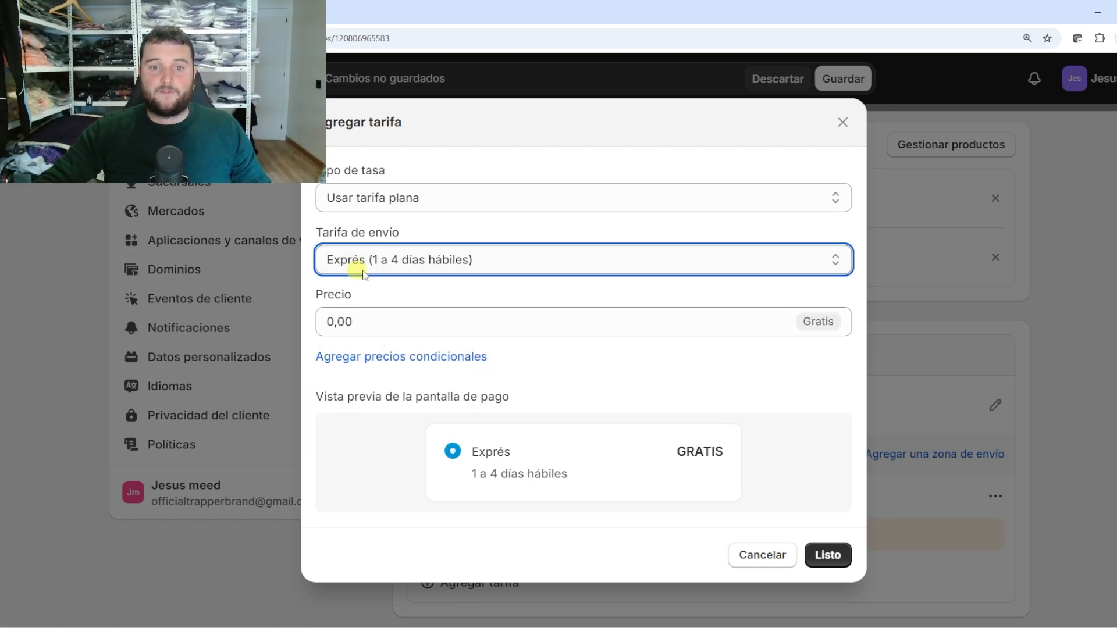
click(462, 269)
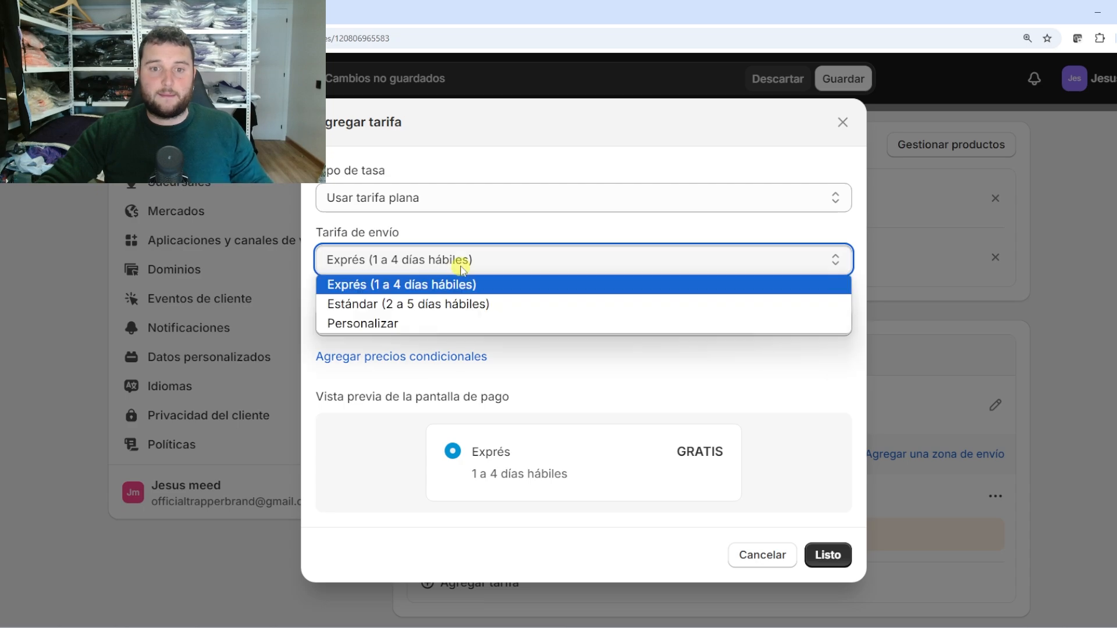
click(449, 304)
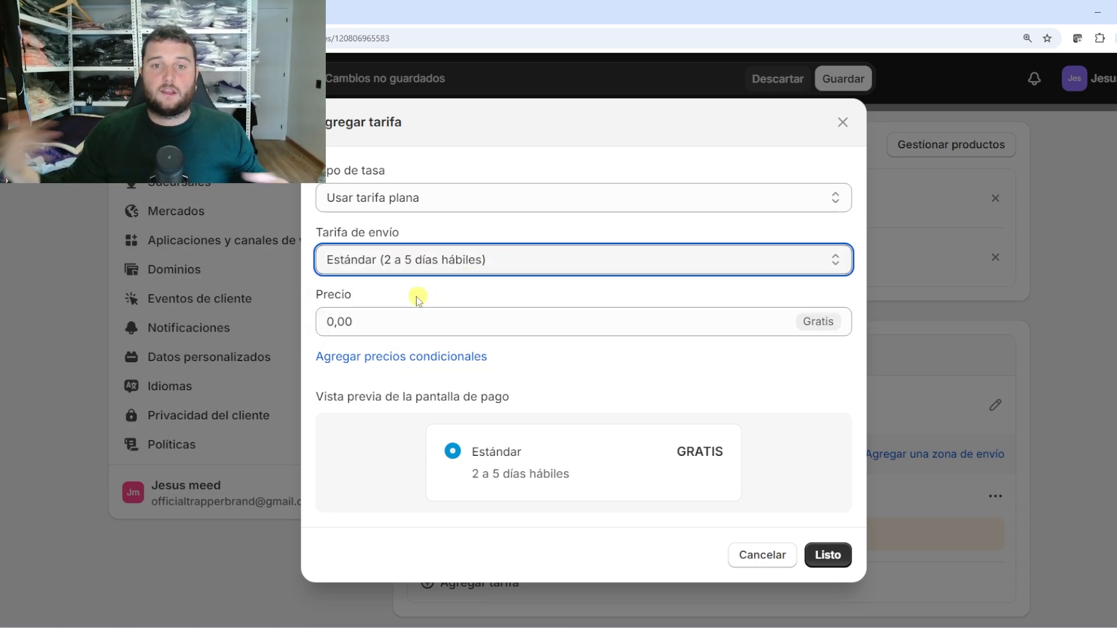
click(409, 268)
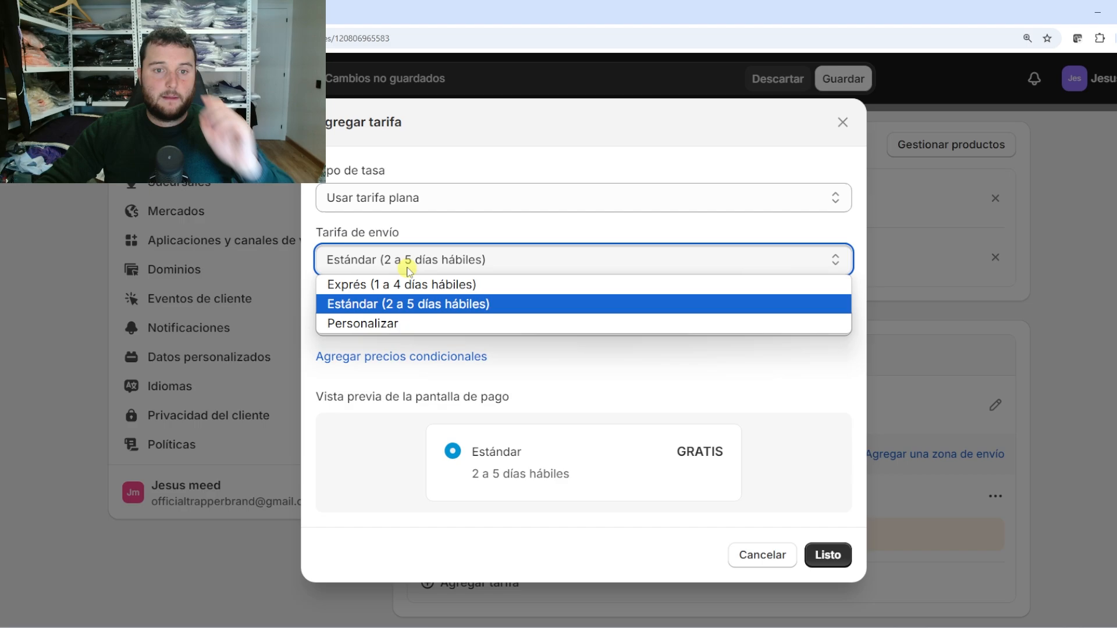
click(384, 325)
click(397, 312)
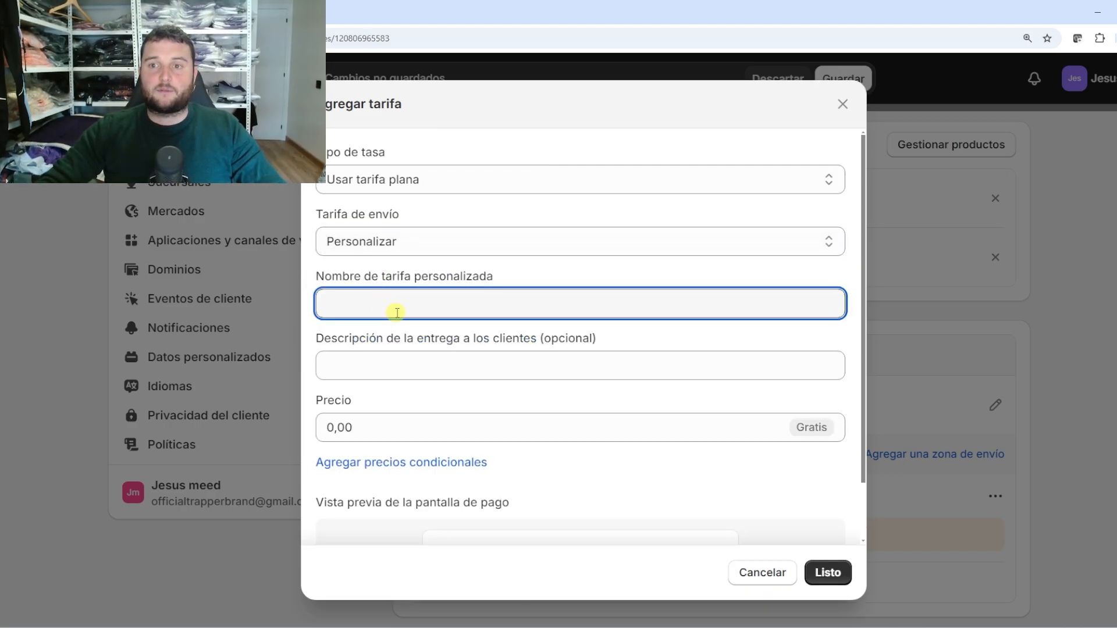
Name the custom rate 'Envío rápido' with the description 'Este envío es rápido.'
text(En)
text(v)
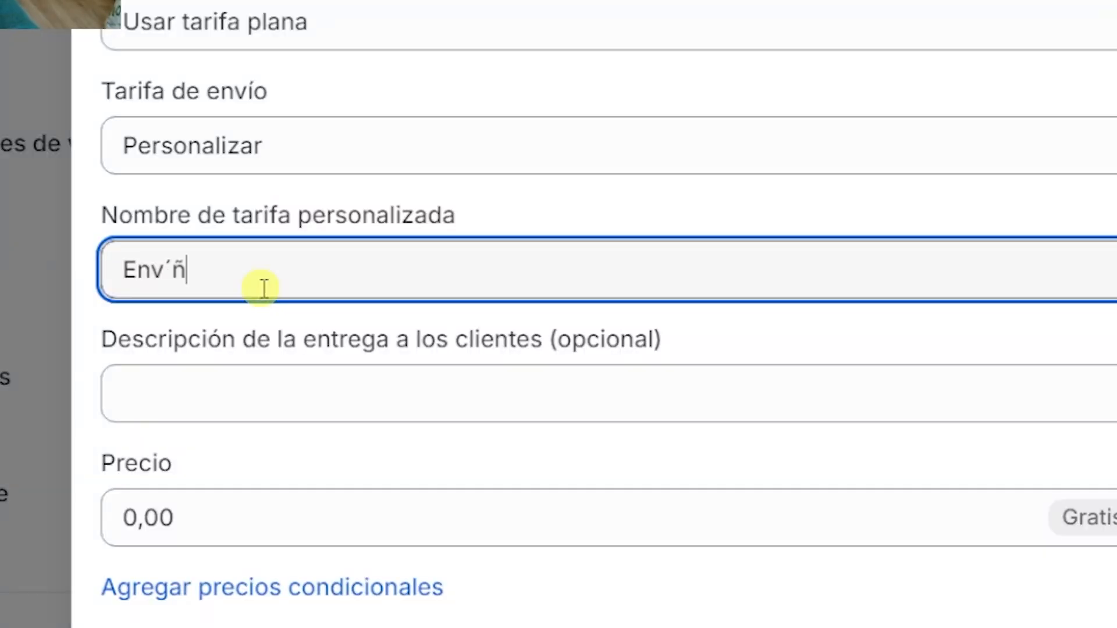
text(ío rápido)
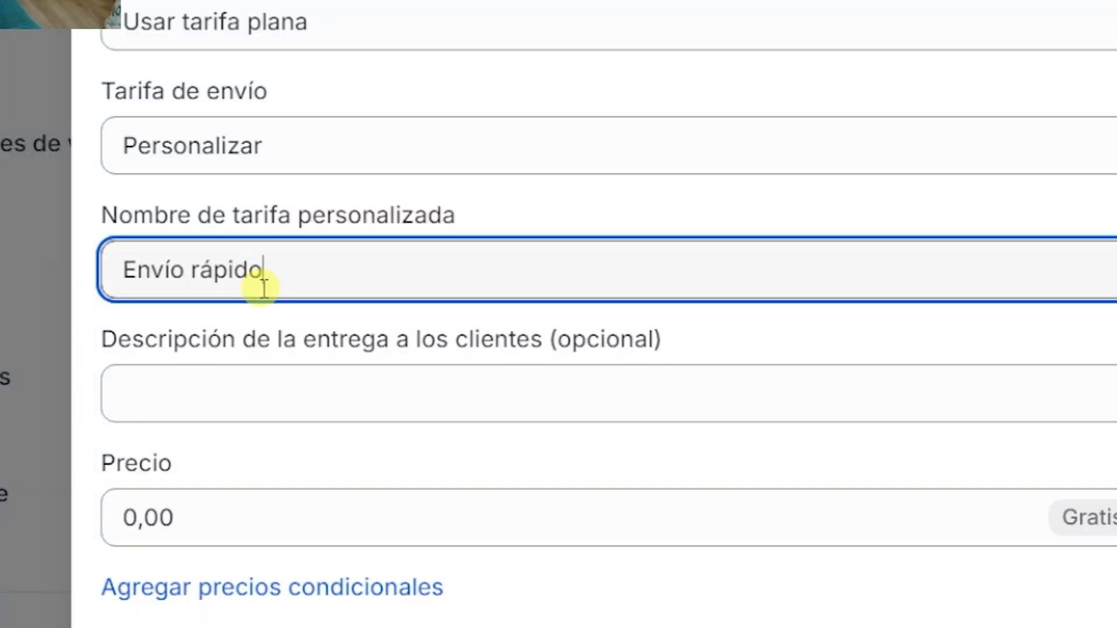
click(250, 372)
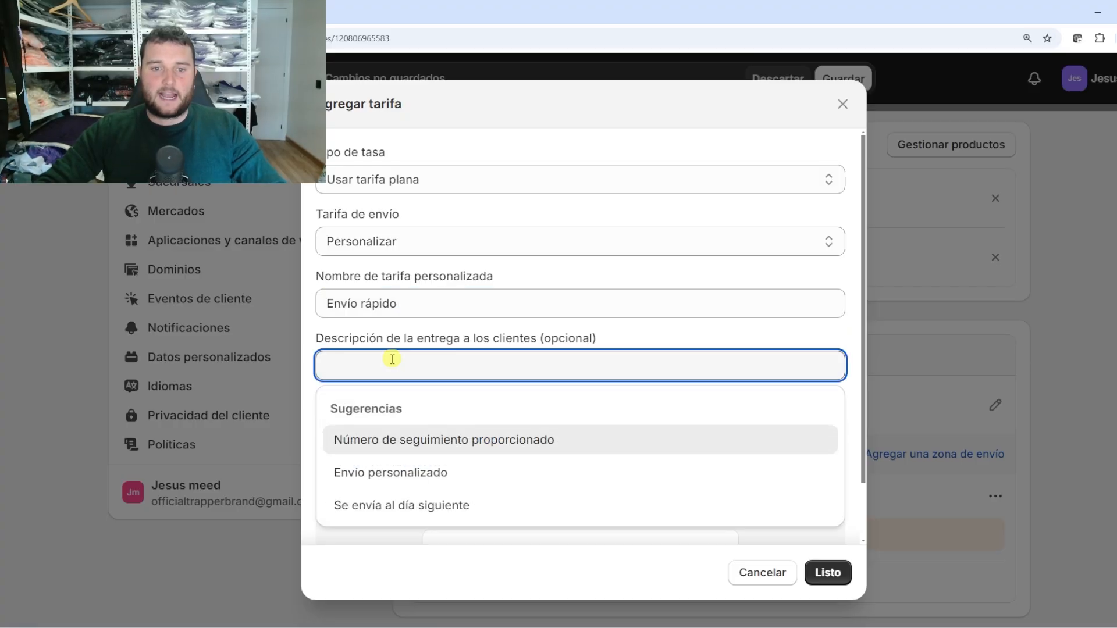
click(451, 476)
drag(440, 365, 335, 364)
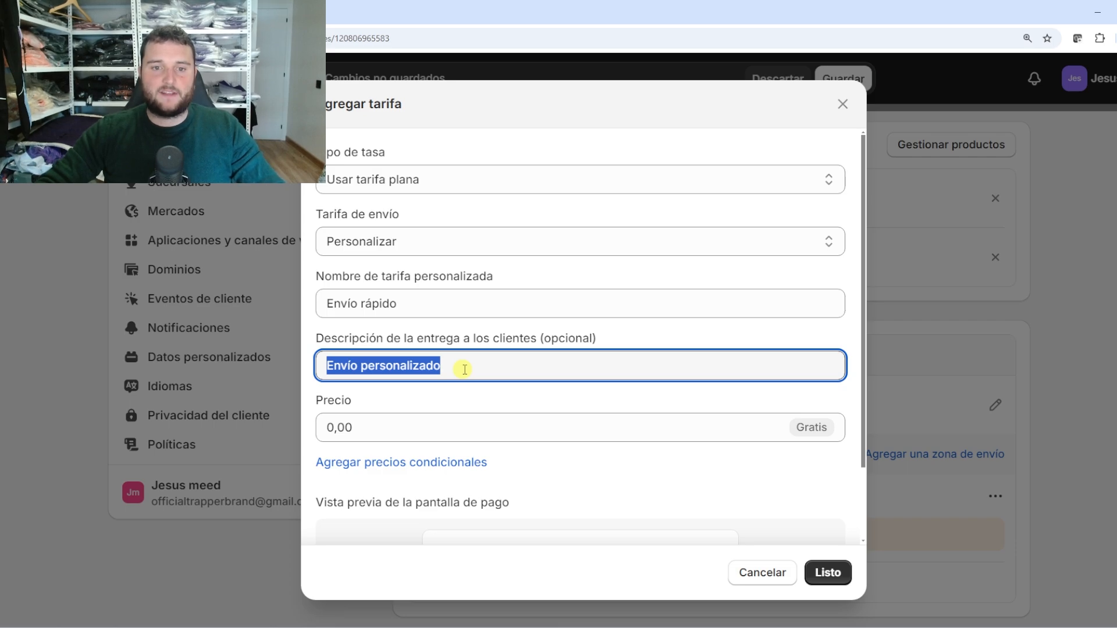
text(Es)
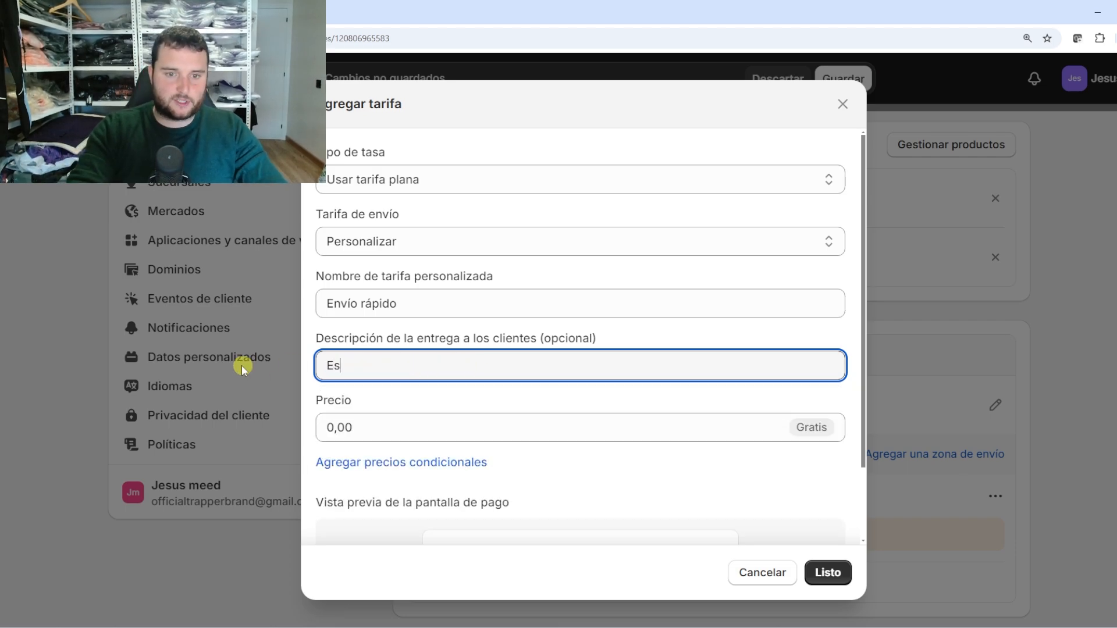
text(te envio es)
key(BackSpace)
key(BackSpace)
key(BackSpace)
key(BackSpace)
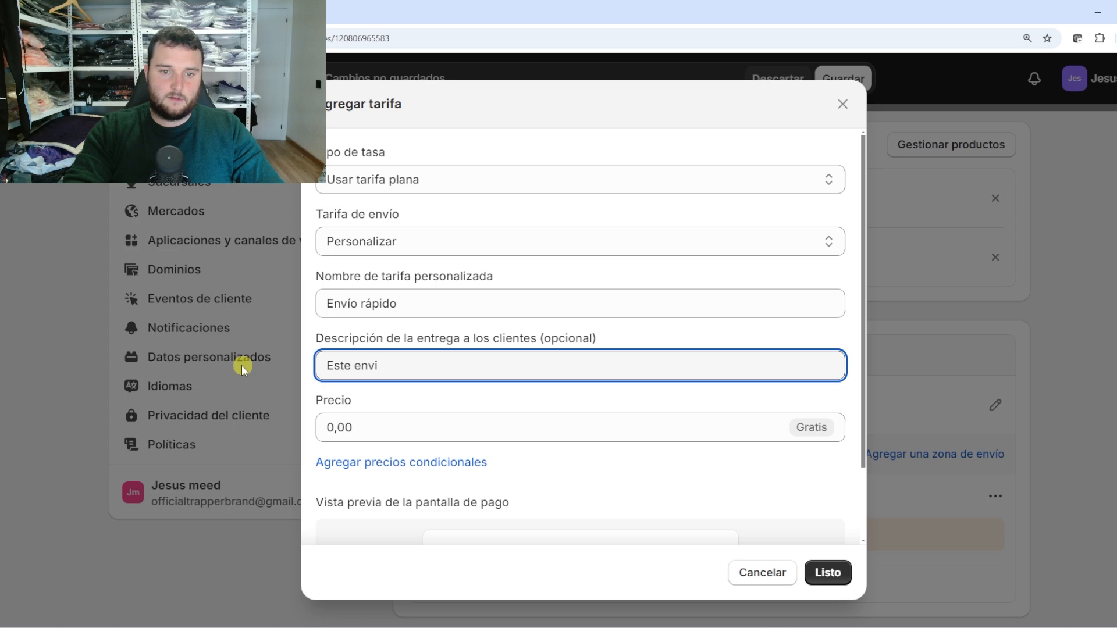
text(ío es r)
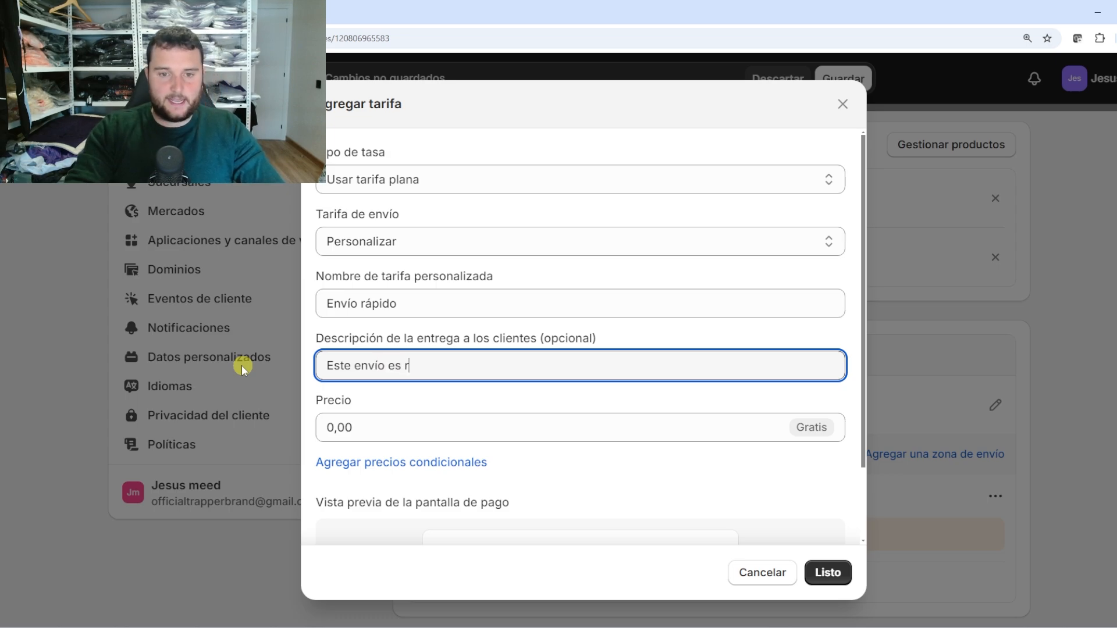
text(á)
key(BackSpace)
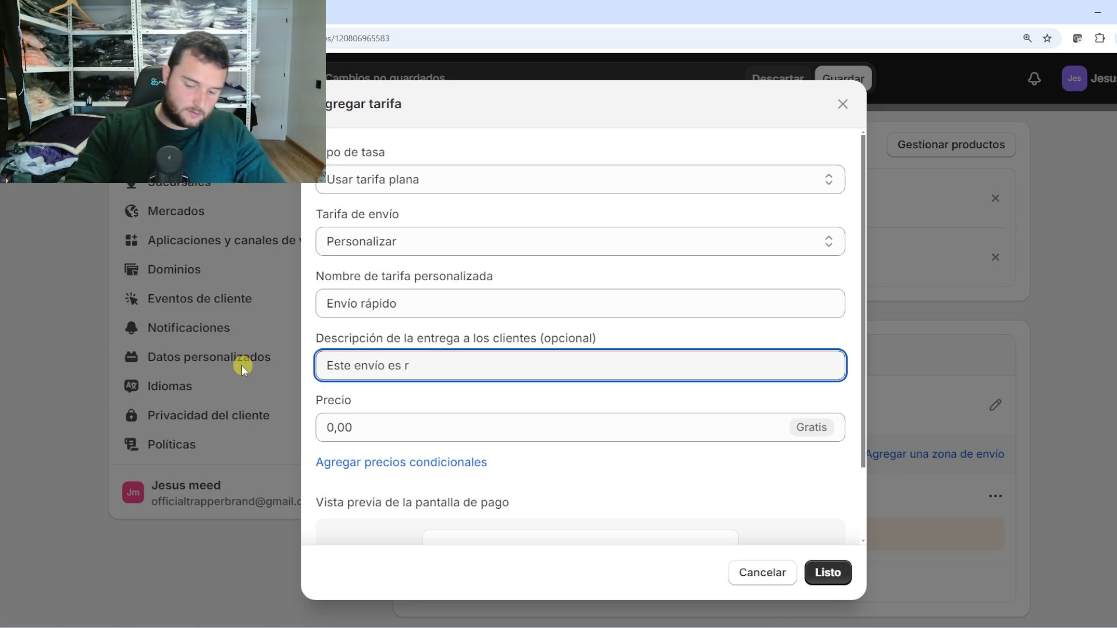
text(ápido y)
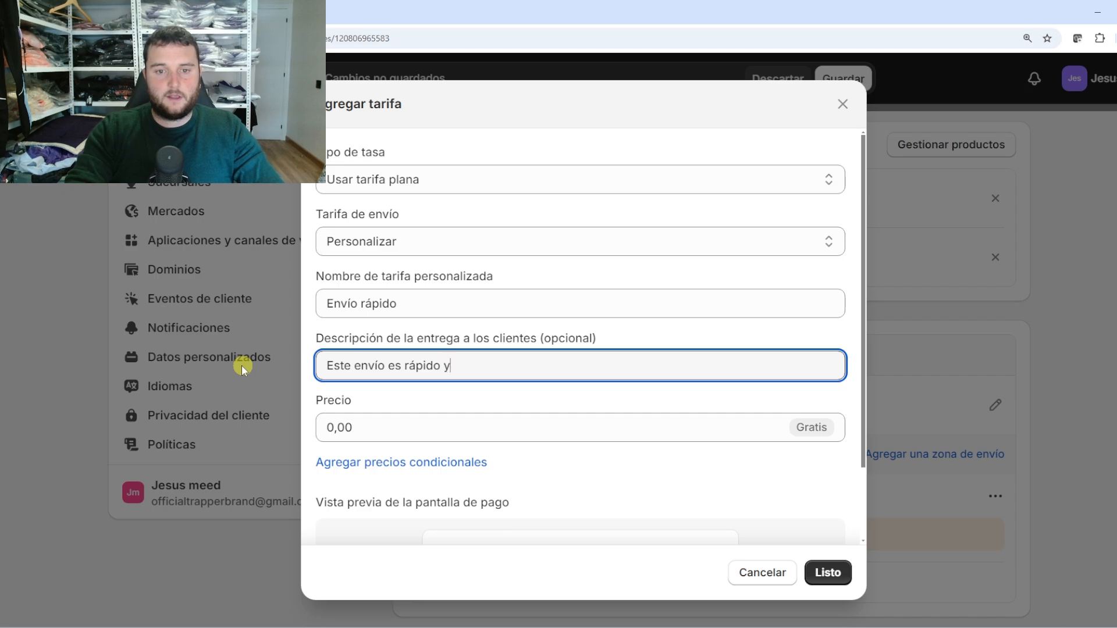
text( efectivo)
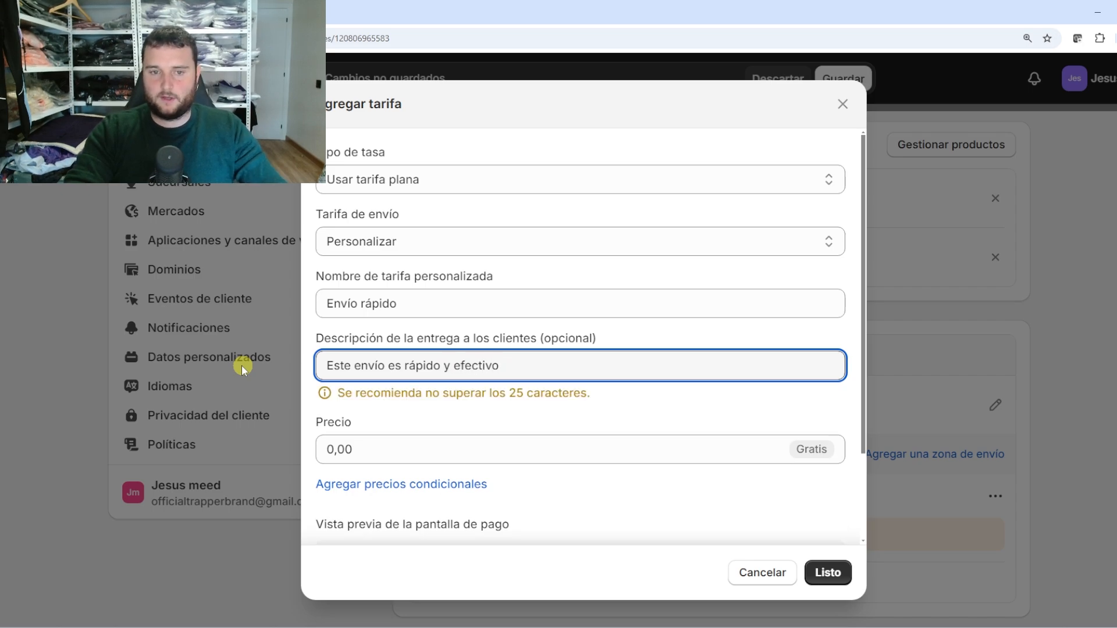
key(BackSpace)
key(BackSpace)
key(BackSpace)
key(BackSpace)
key(BackSpace)
key(BackSpace)
key(BackSpace)
key(BackSpace)
key(BackSpace)
key(BackSpace)
key(BackSpace)
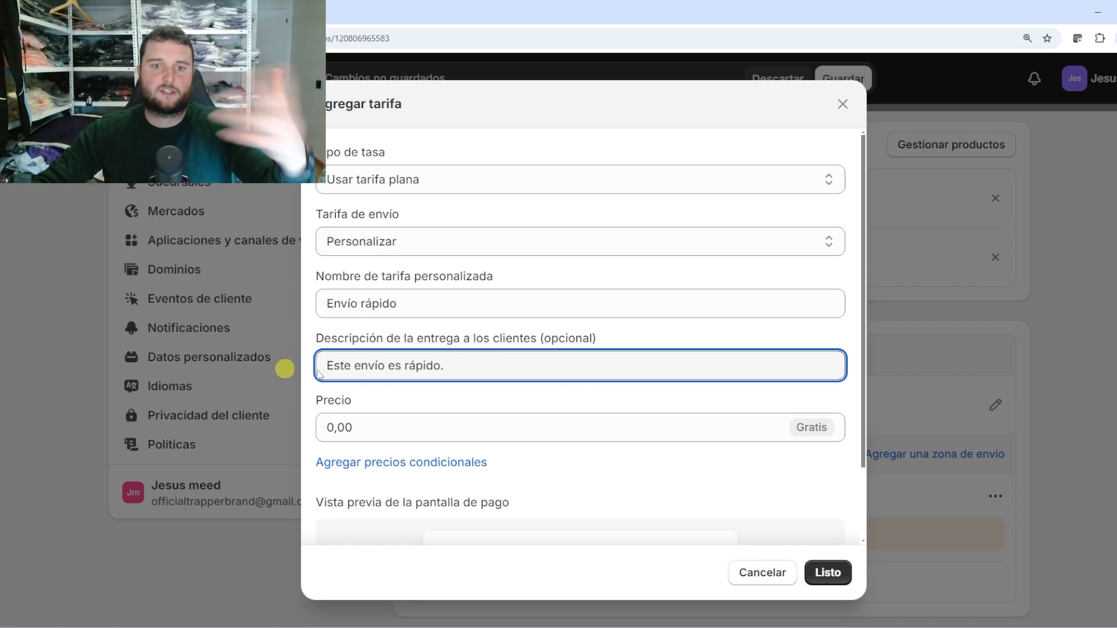
click(401, 423)
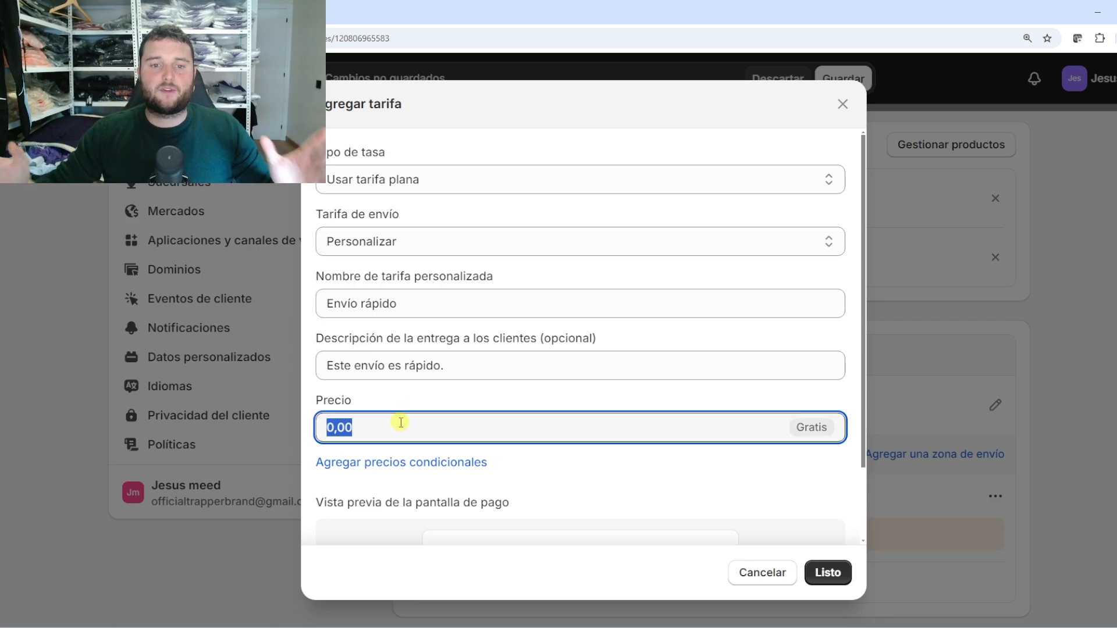
click(401, 423)
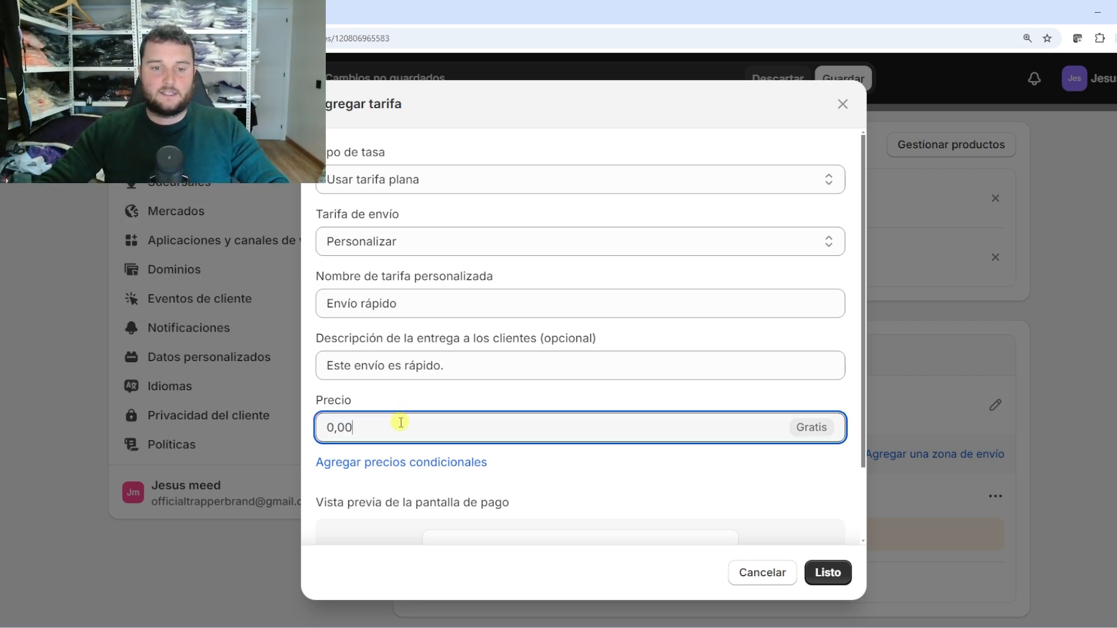
drag(360, 427, 320, 427)
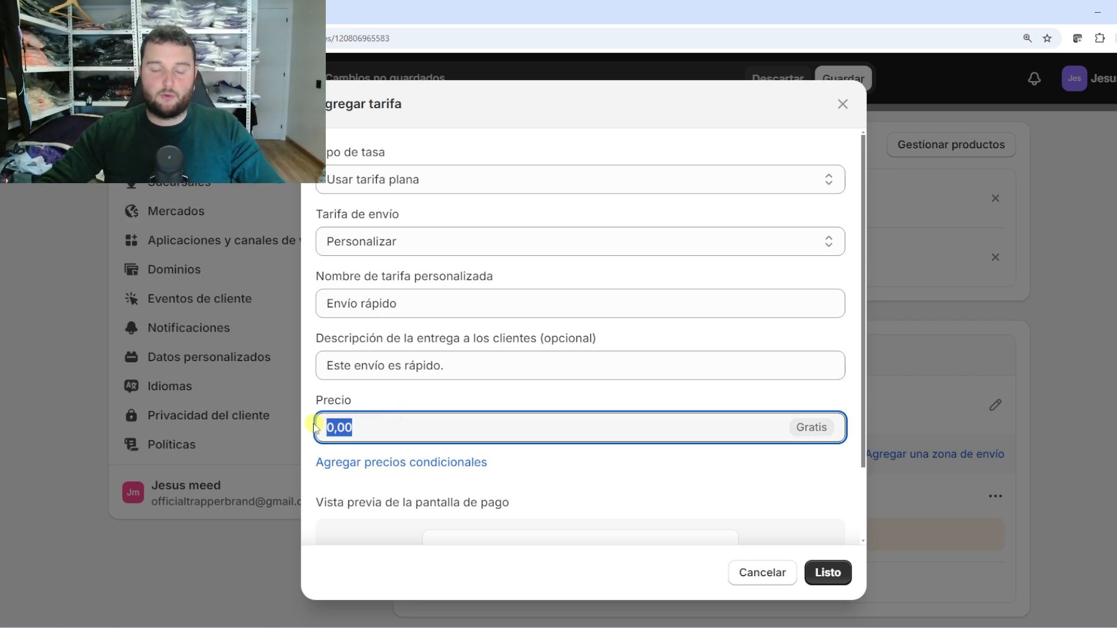
text(3e)
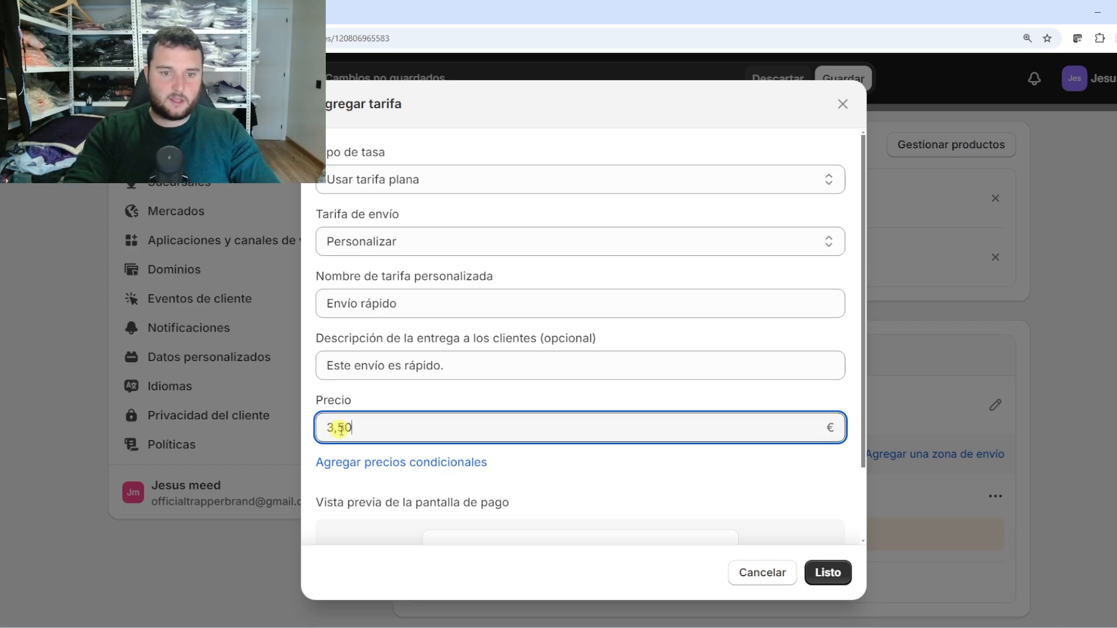
double_click(371, 428)
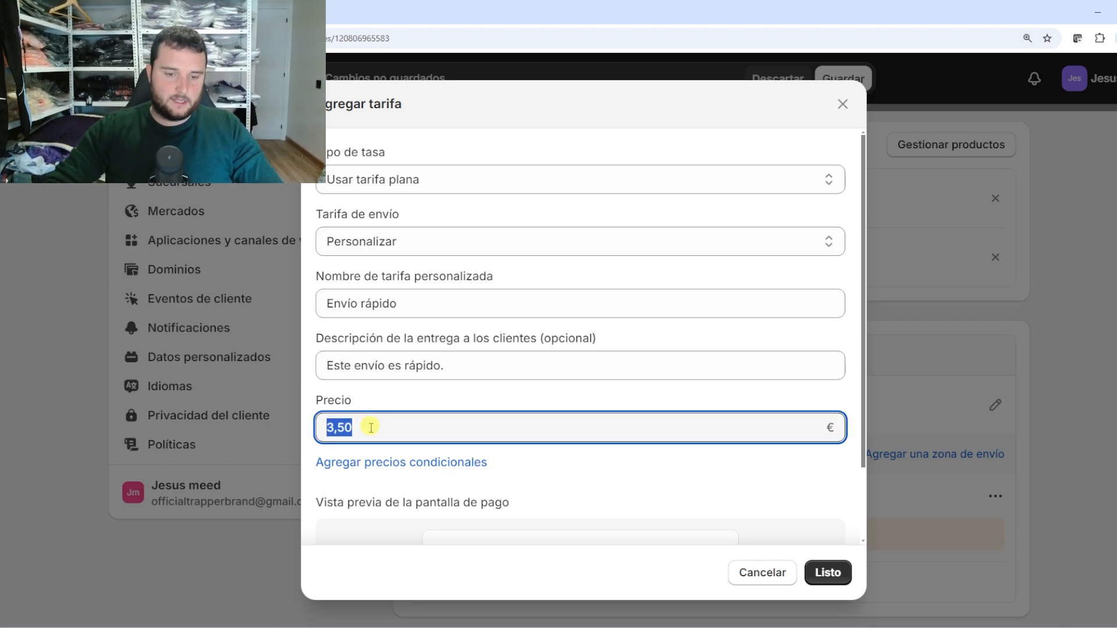
click(371, 427)
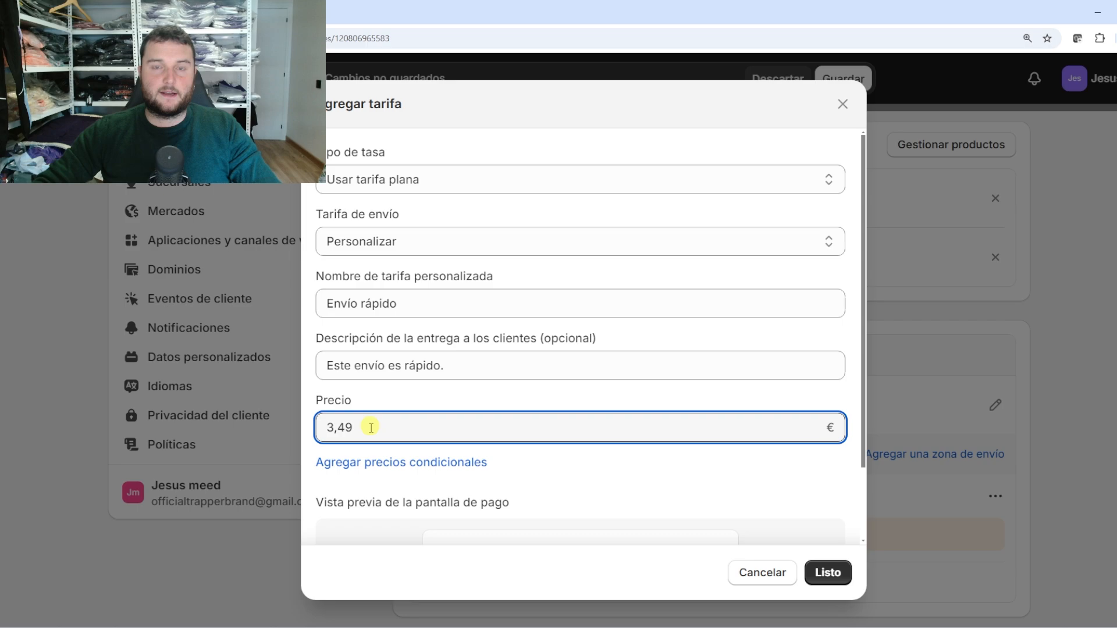
double_click(371, 428)
drag(361, 428, 340, 429)
text(9)
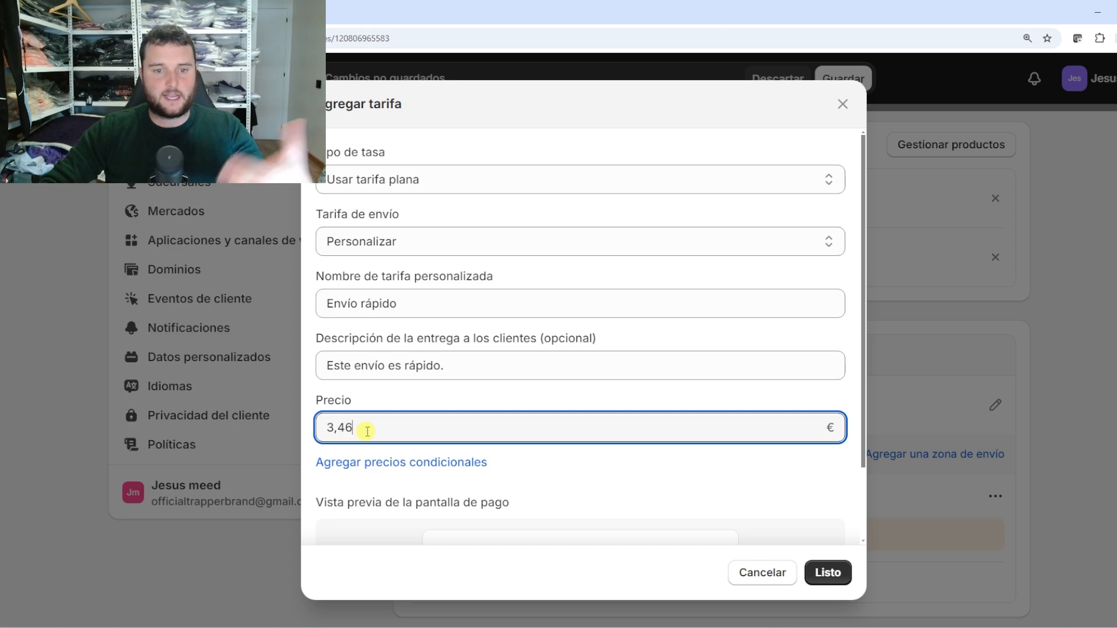
double_click(366, 429)
key(BackSpace)
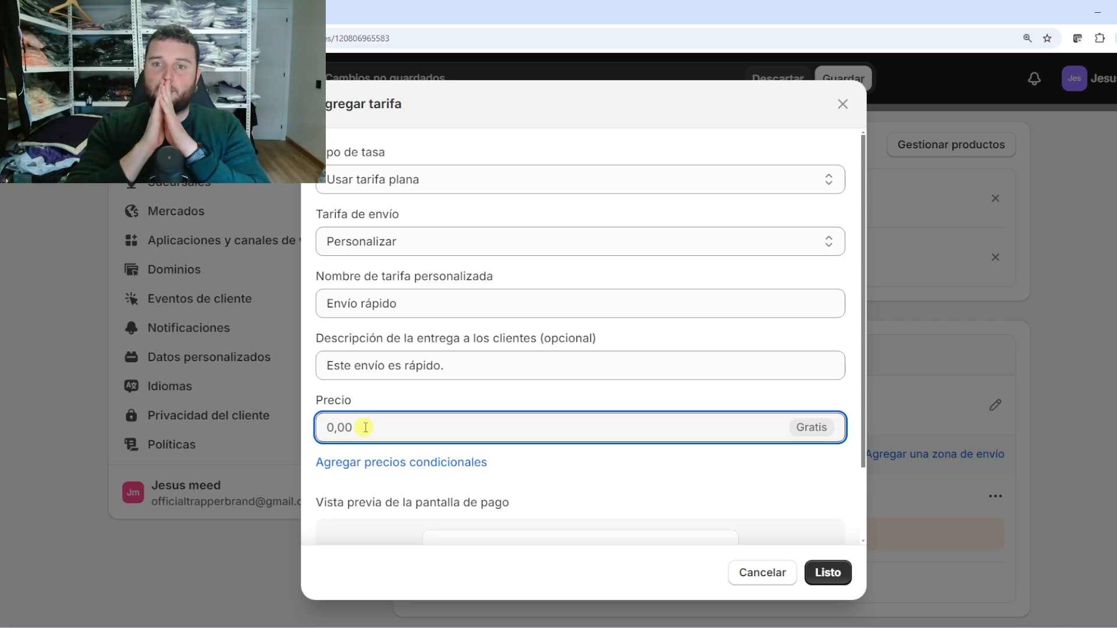
text(0,99)
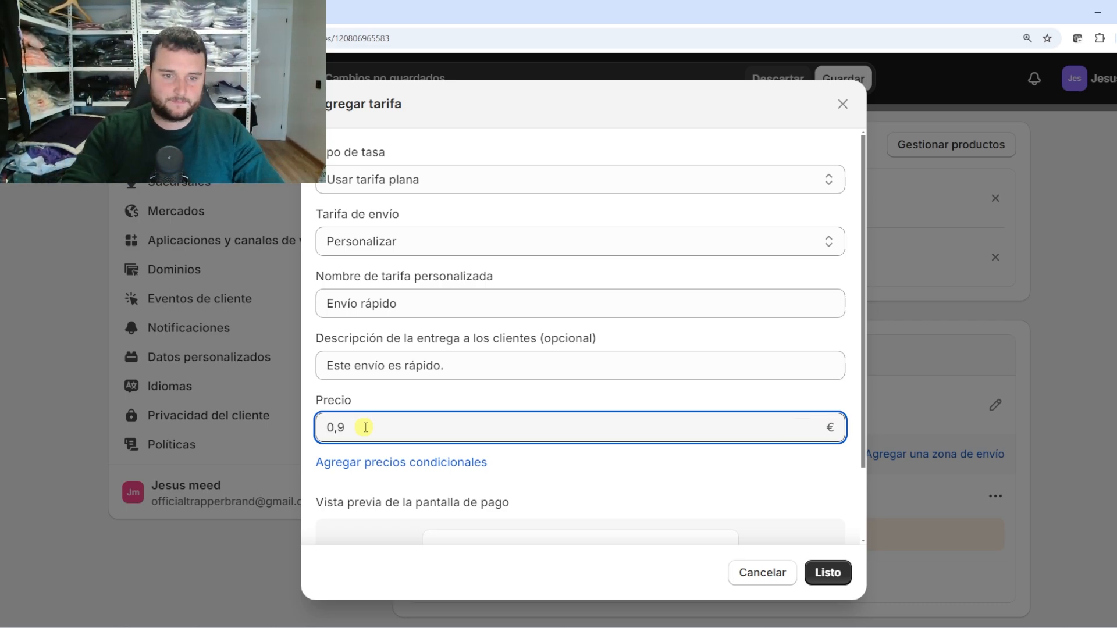
key(BackSpace)
key(BackSpace)
key(BackSpace)
text(1)
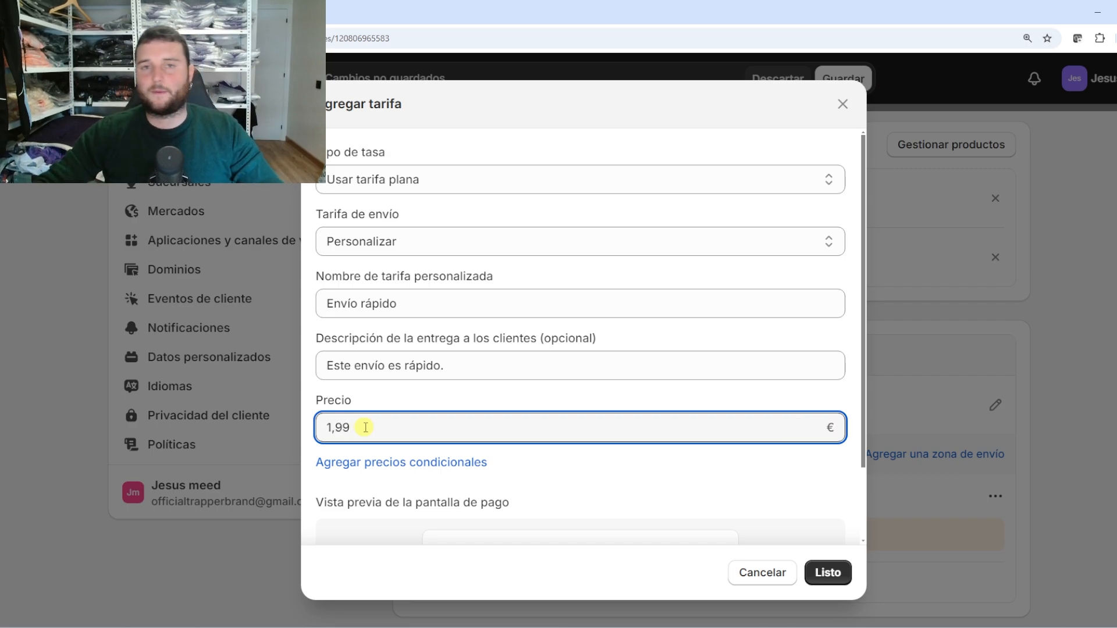
drag(367, 427, 258, 437)
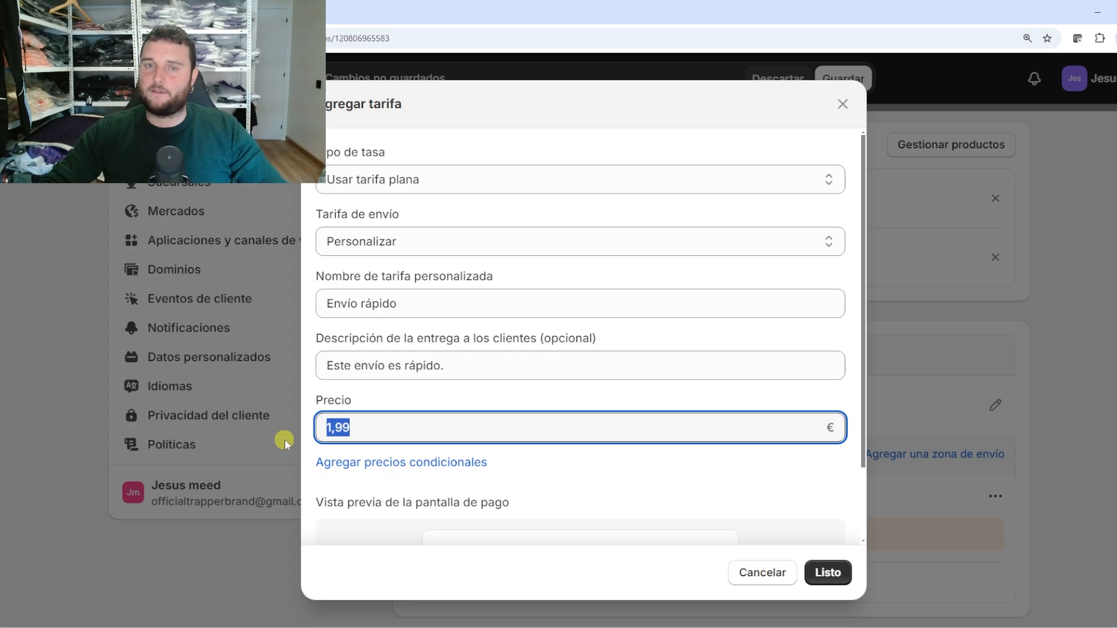
key(BackSpace)
text(0,9)
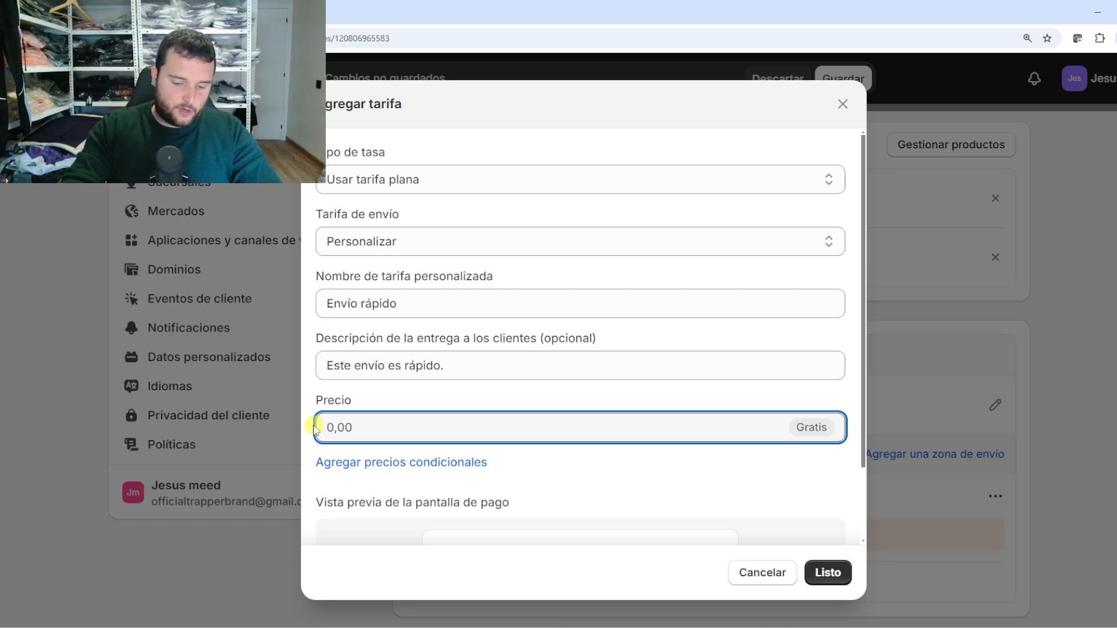
text(5,)
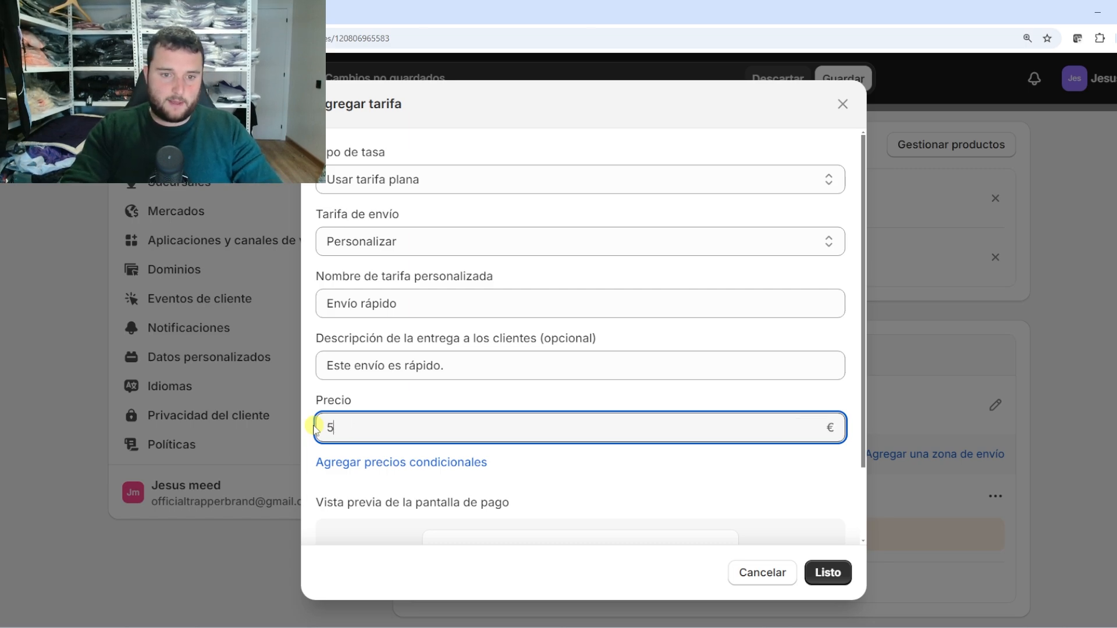
key(BackSpace)
text(4)
key(BackSpace)
key(BackSpace)
key(BackSpace)
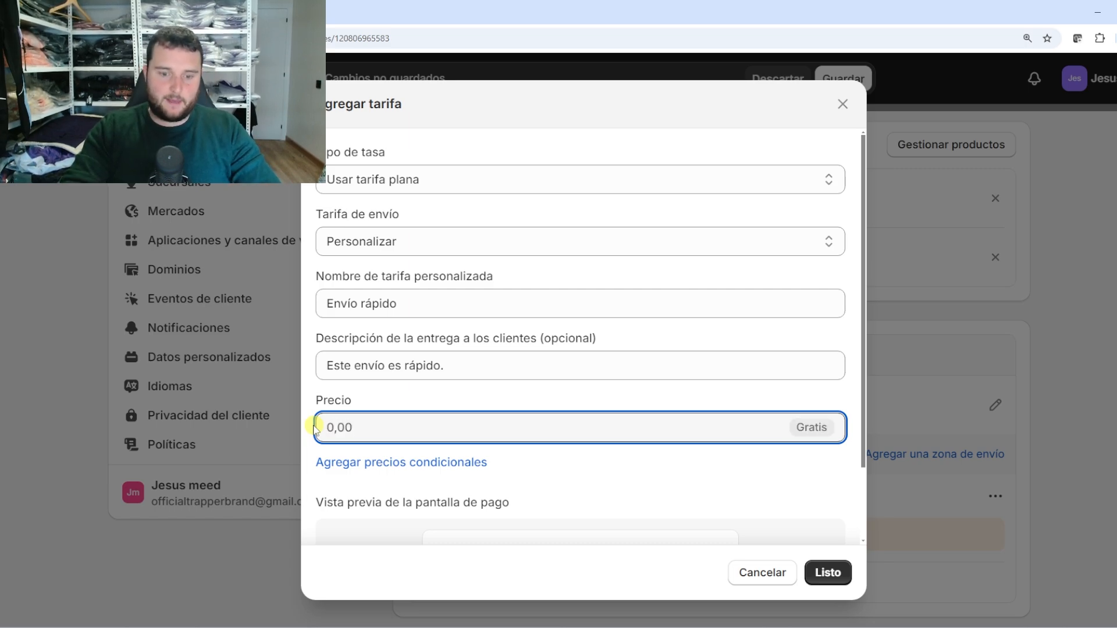
text(8)
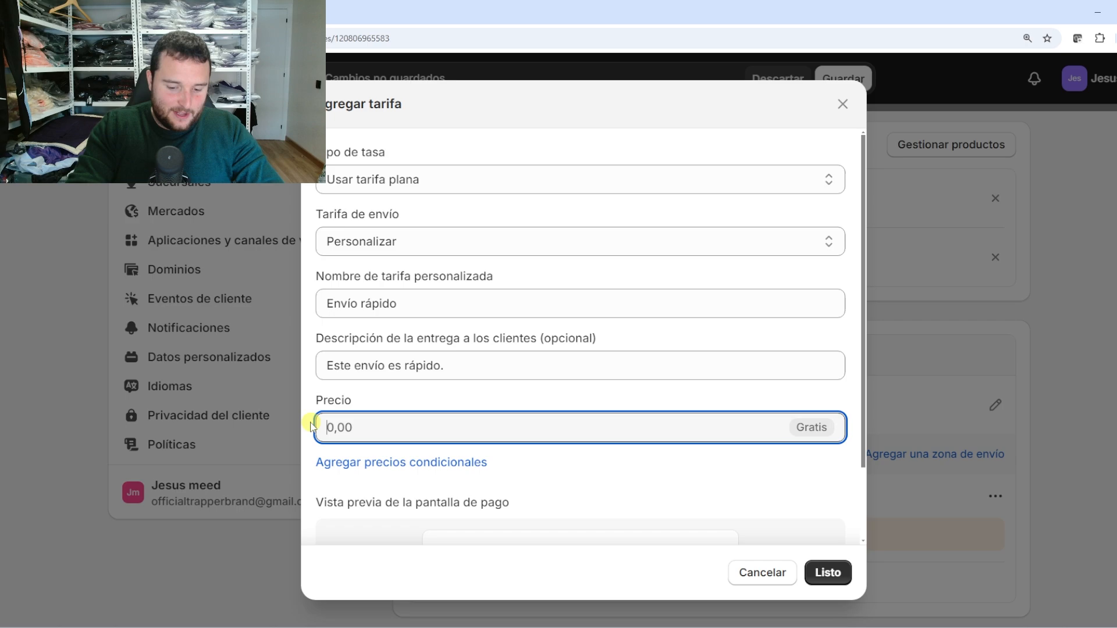
Try prices 10 and 0,99, then settle the Envío rápido price at 0,00 (Gratis)
text(10,99)
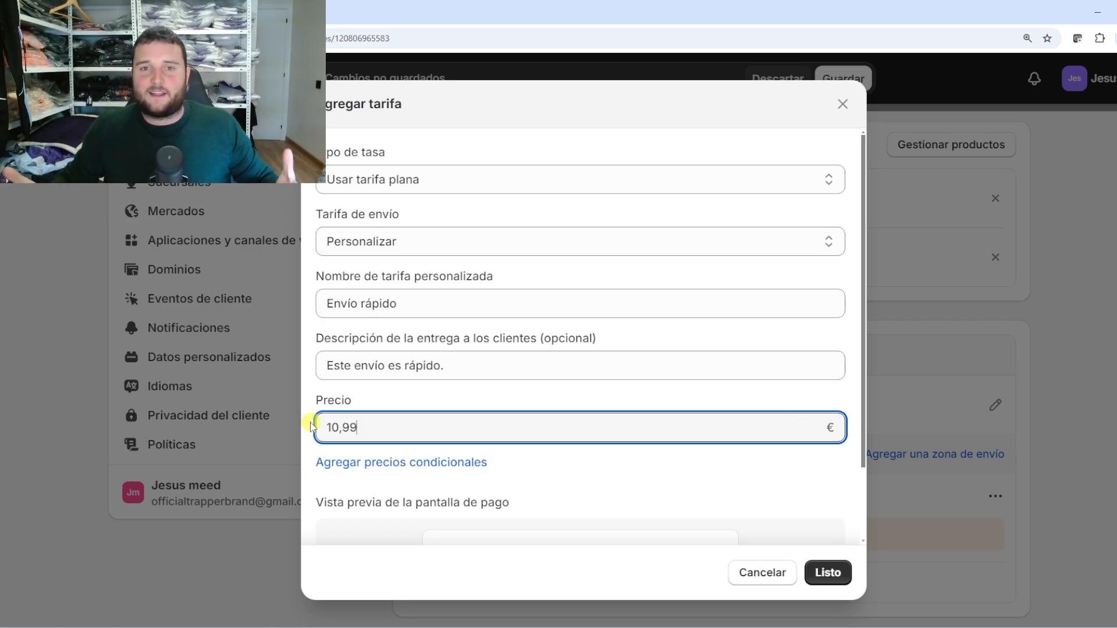
key(BackSpace)
key(BackSpace)
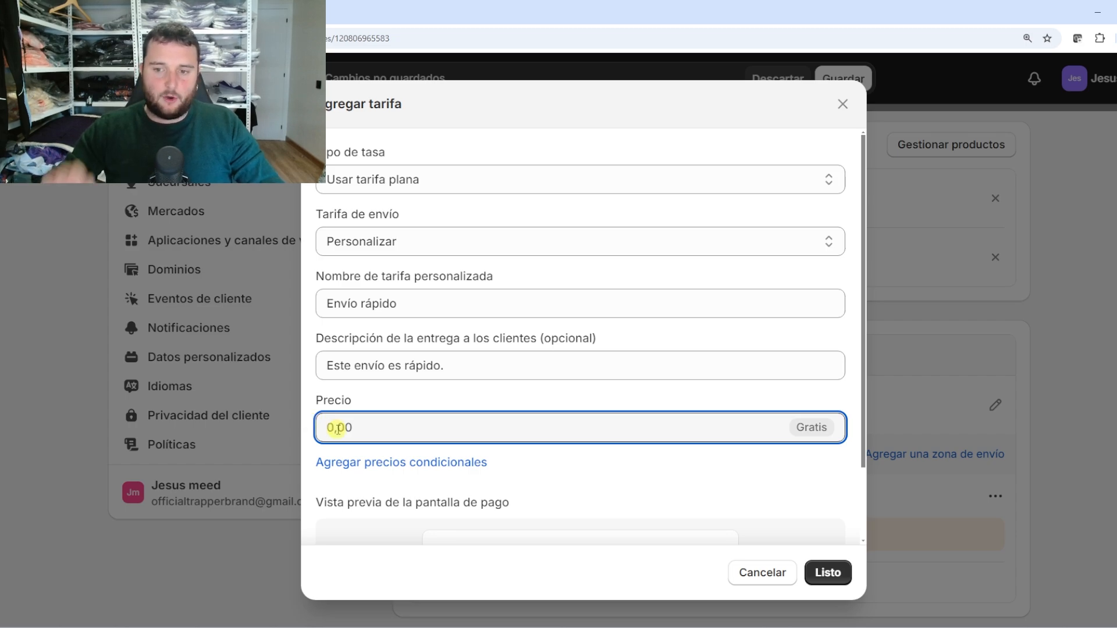
text(0,99)
key(BackSpace)
key(BackSpace)
key(BackSpace)
key(BackSpace)
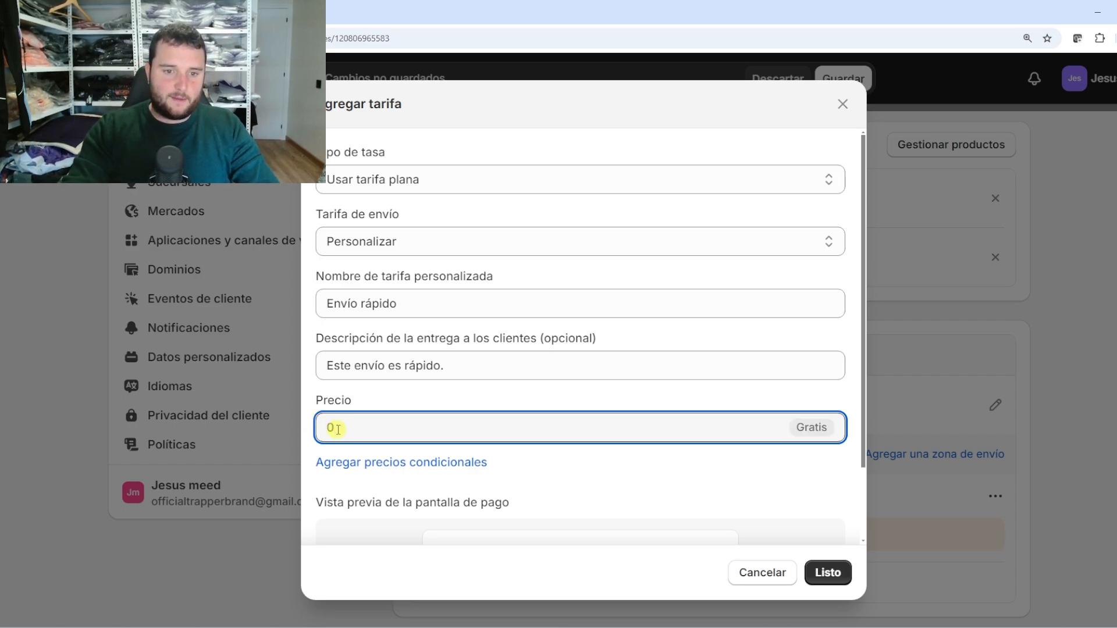
text(1,)
key(BackSpace)
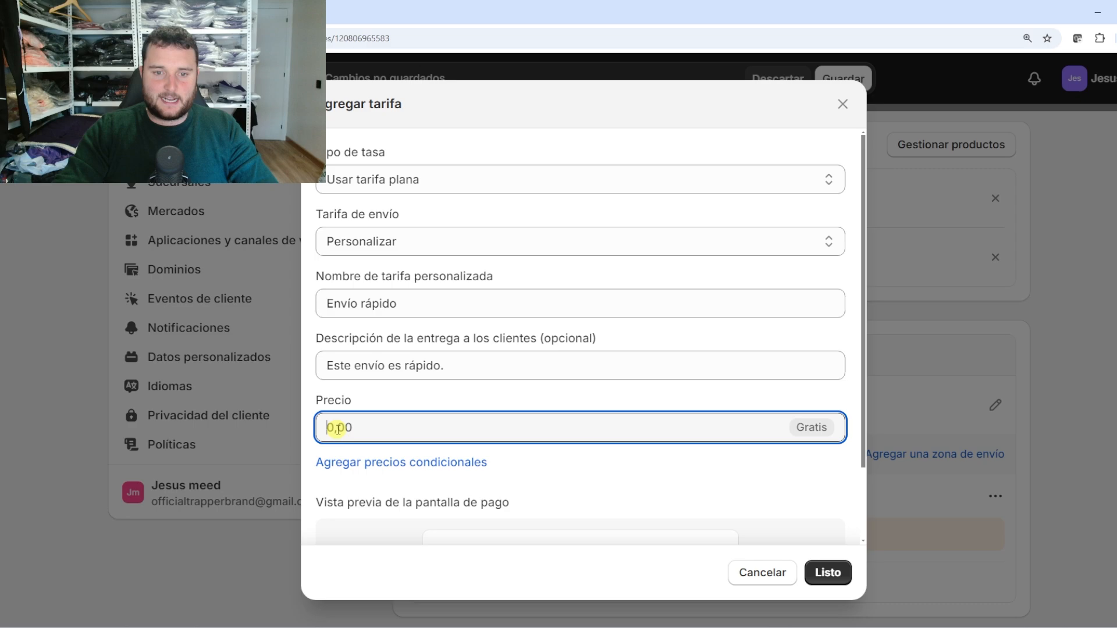
text(0)
click(486, 404)
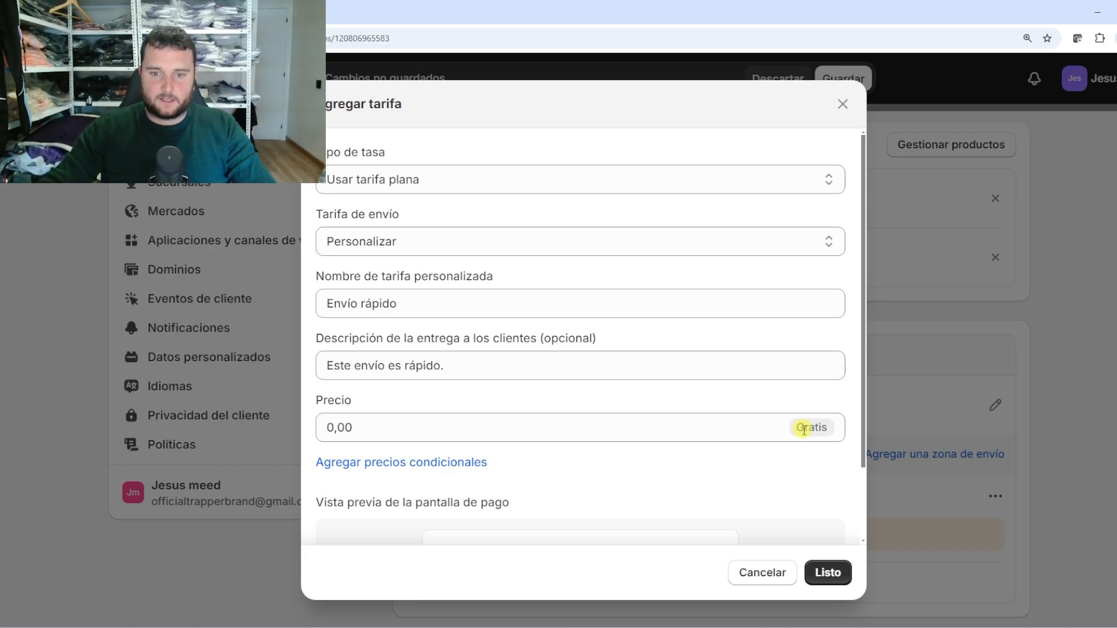
Add conditional pricing with an item-weight range of 500 g to 1000 g
click(434, 466)
scroll(512, 419, down, 1)
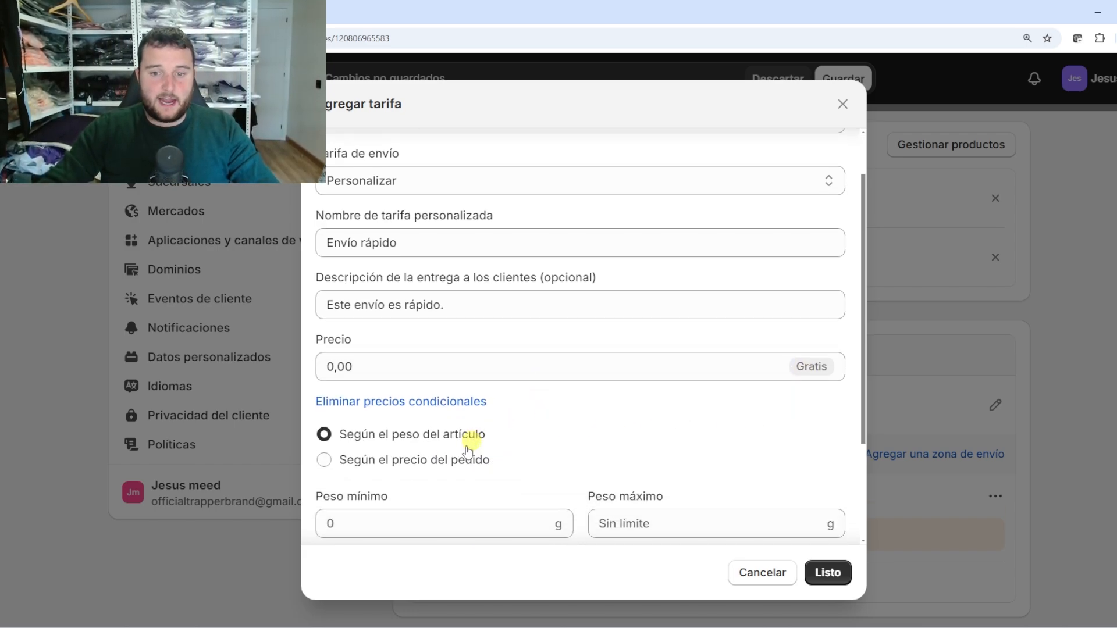
scroll(468, 451, down, 1)
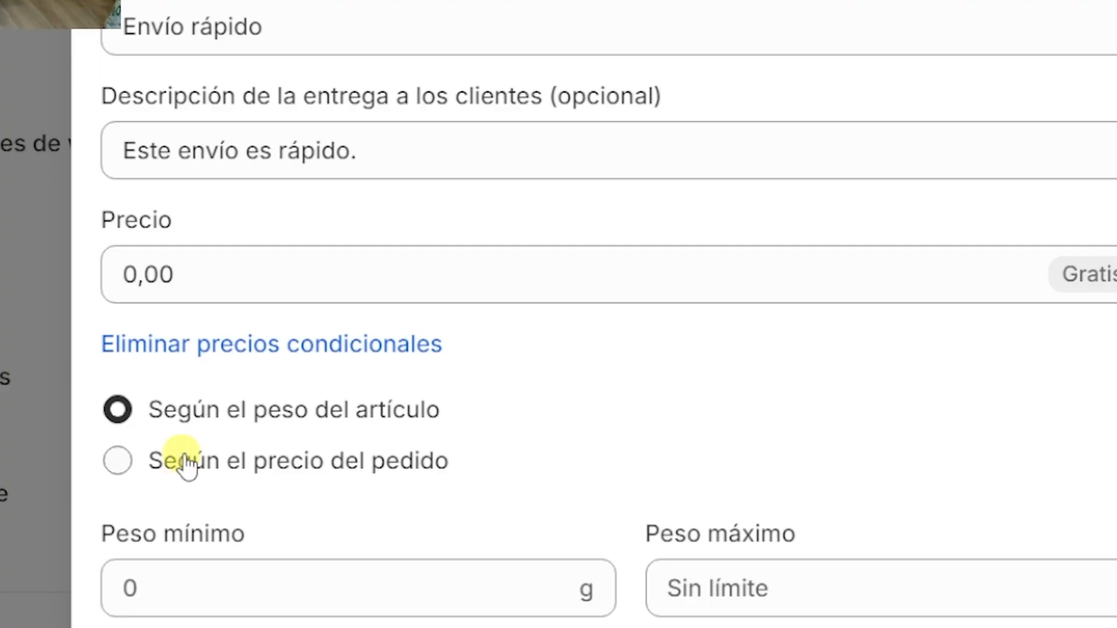
click(368, 463)
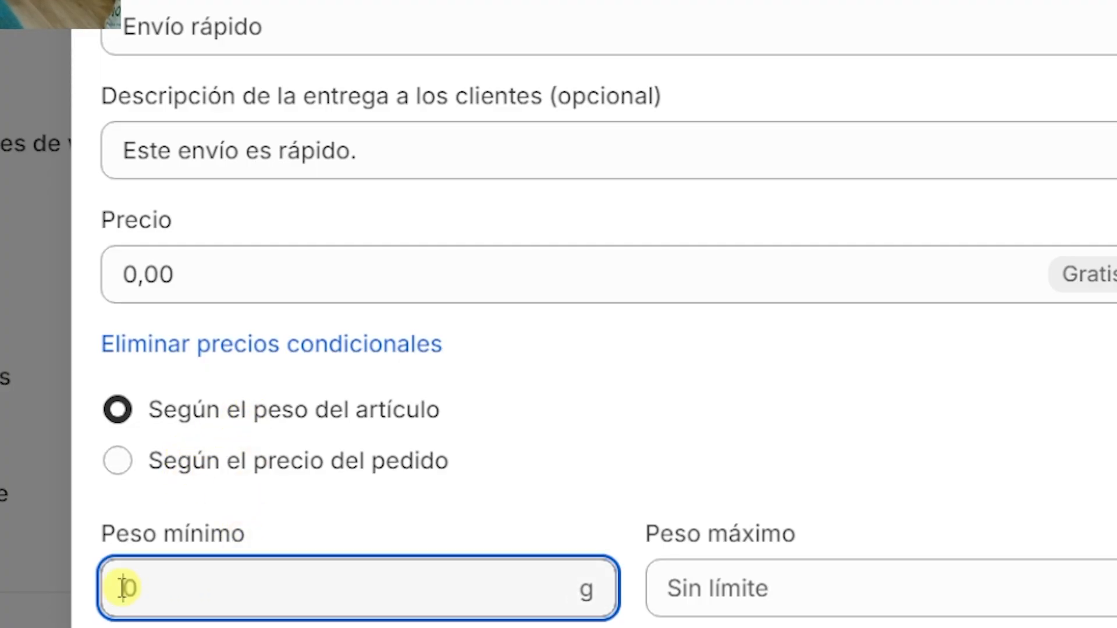
text(500)
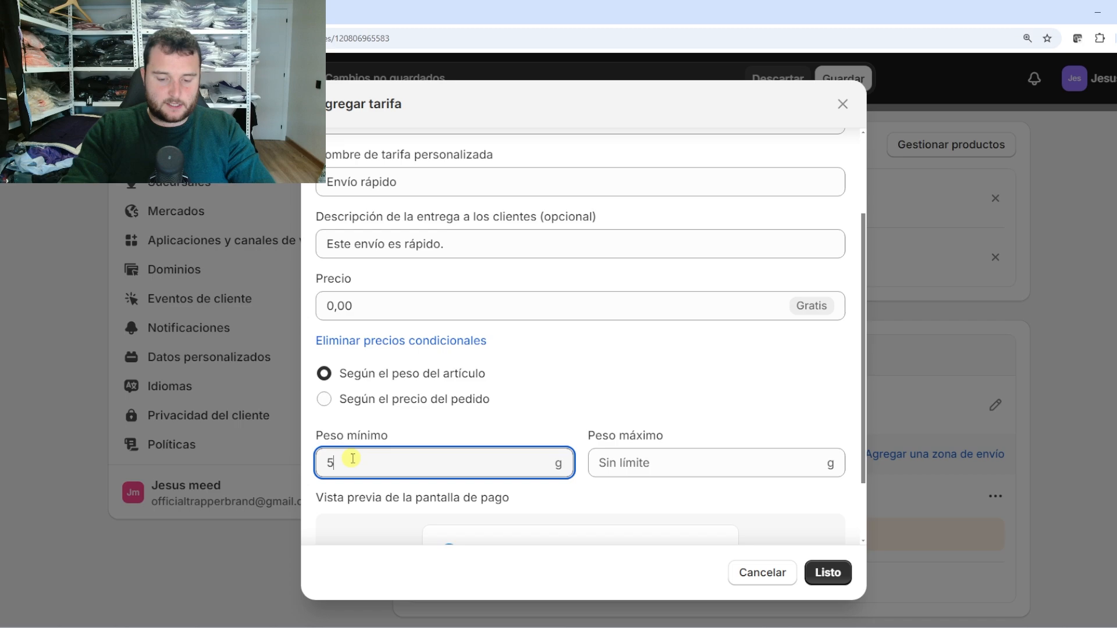
click(577, 399)
click(640, 463)
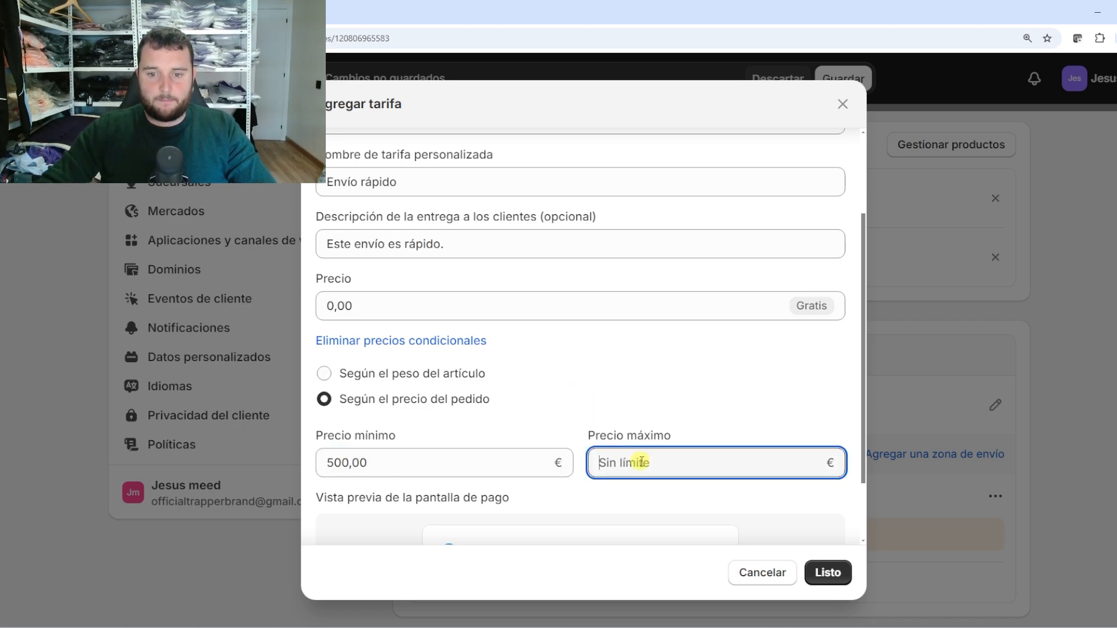
click(356, 374)
double_click(392, 464)
click(629, 463)
text(1000)
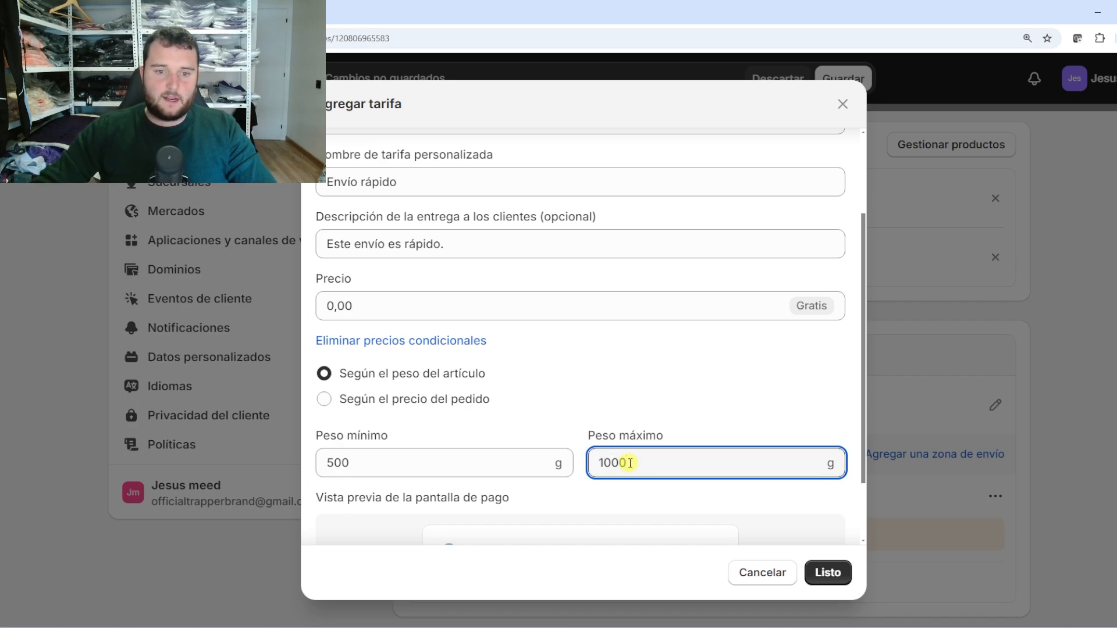
click(639, 399)
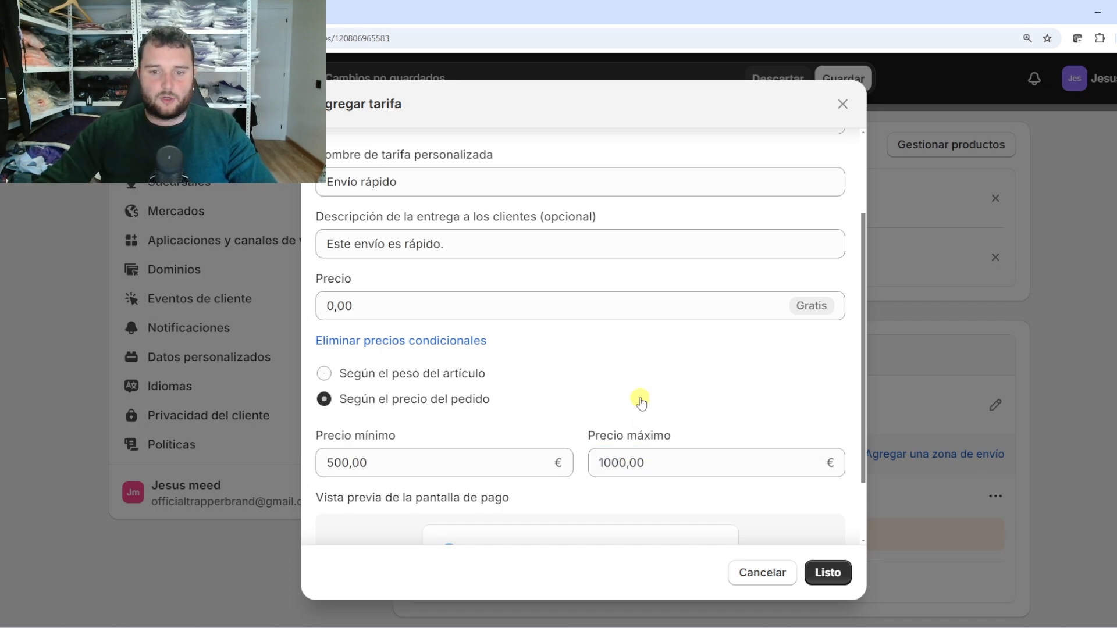
scroll(640, 399, down, 1)
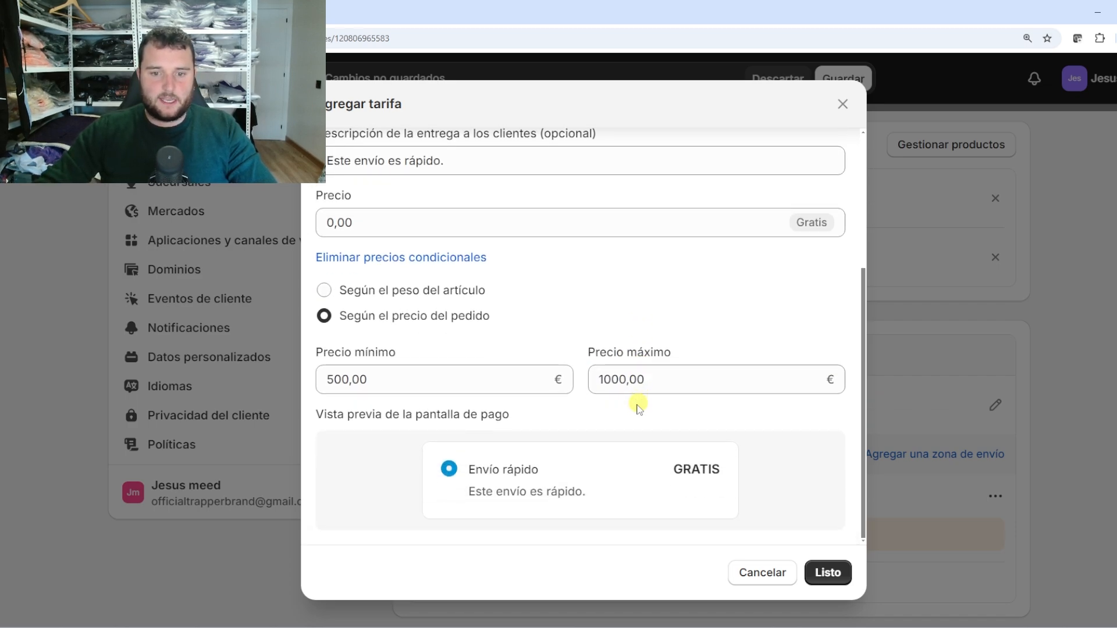
Set the rate price to 2,00 € with the condition based on item weight
click(369, 220)
text(2)
click(658, 290)
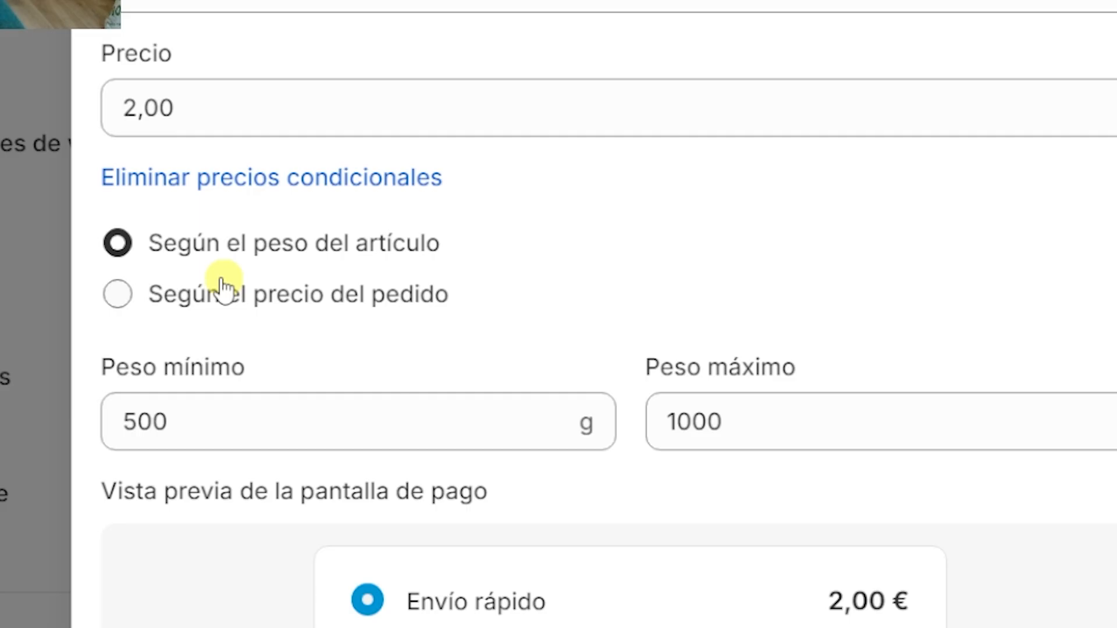
click(223, 289)
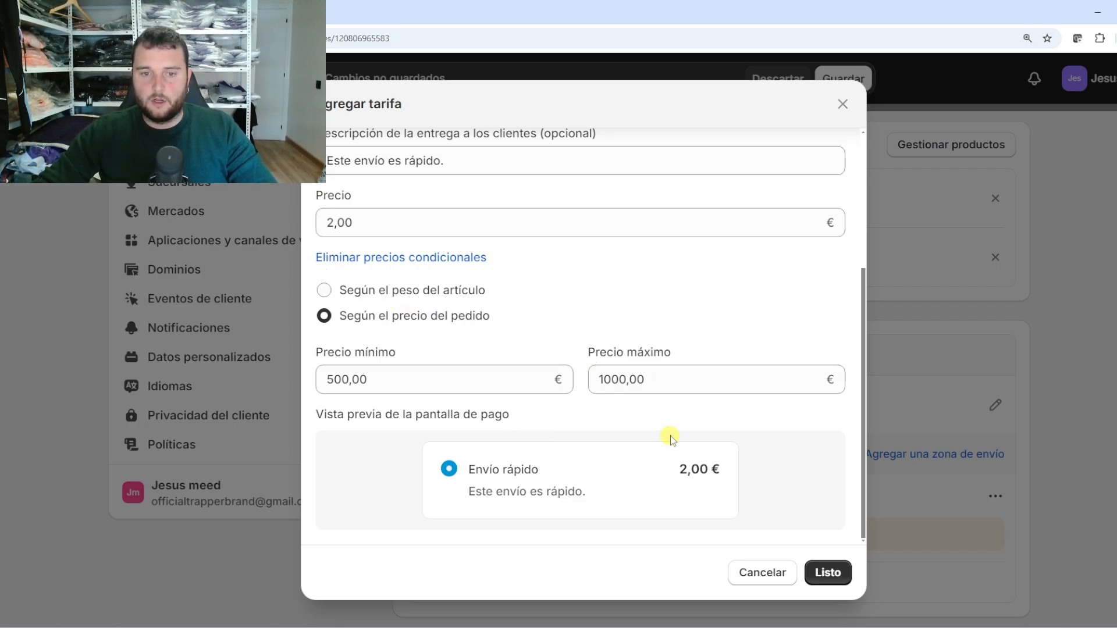
click(451, 290)
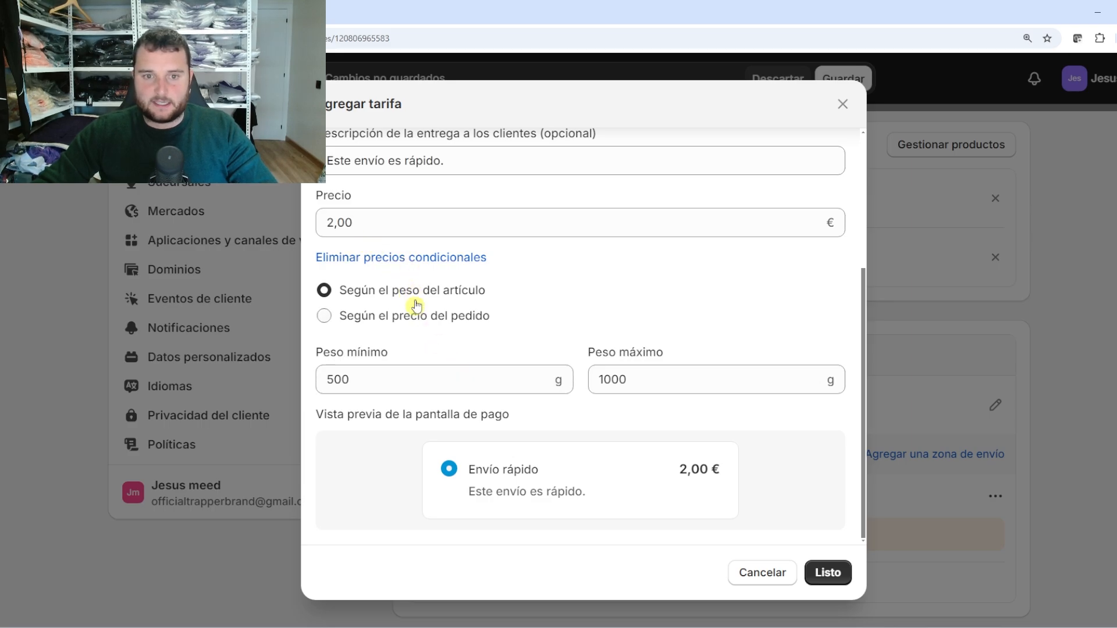
Remove conditional pricing, set the price to 0, then re-add an order-total condition from 50
click(393, 256)
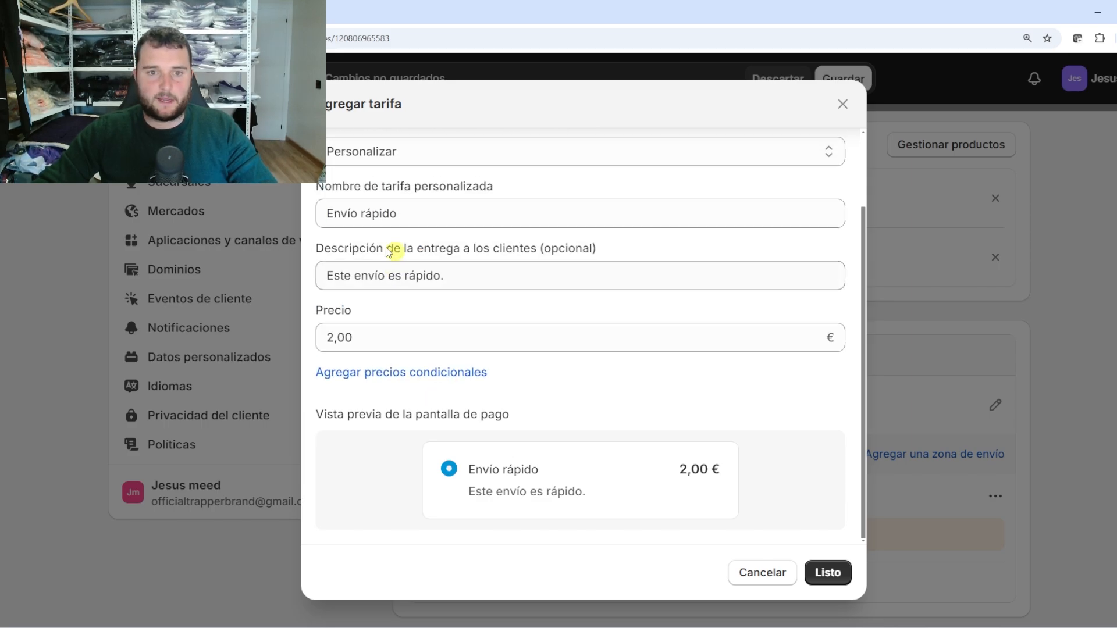
click(324, 339)
text(0)
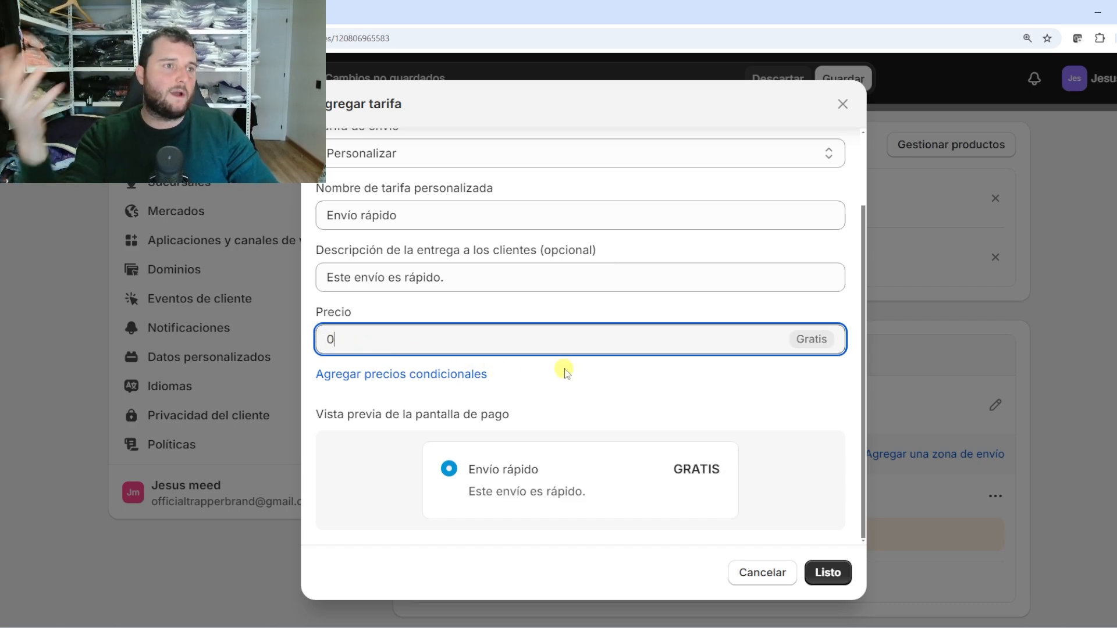
click(465, 374)
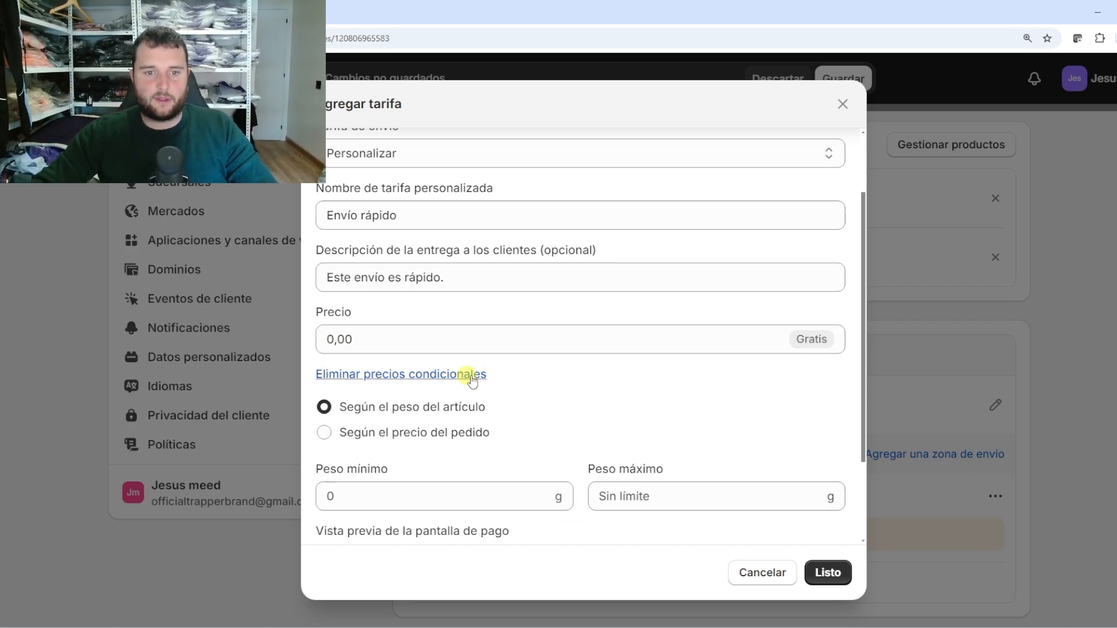
click(343, 438)
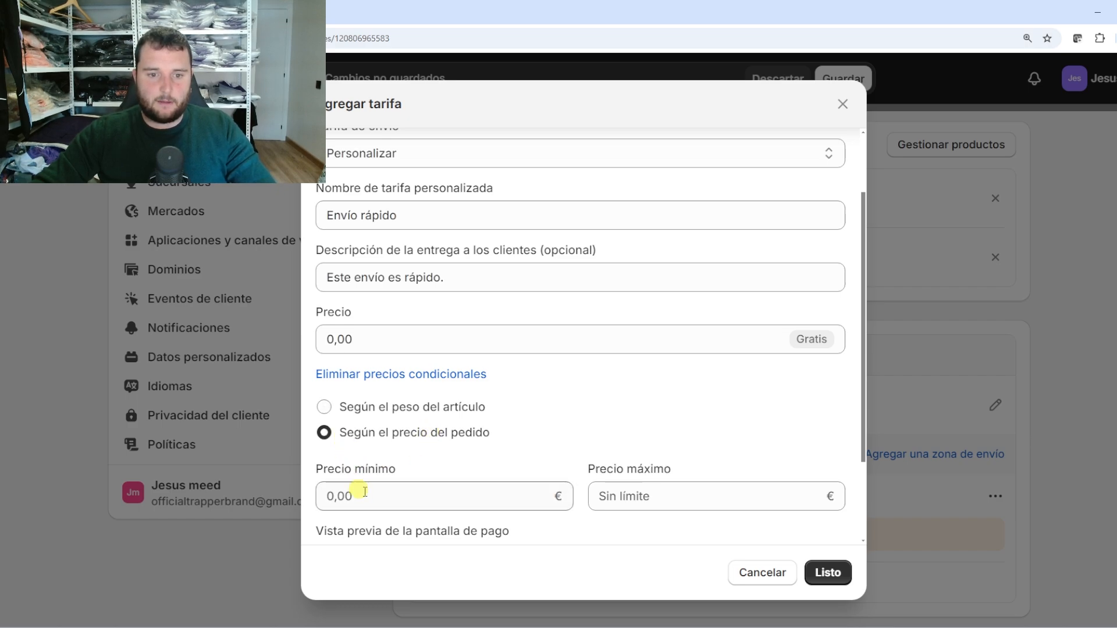
click(418, 503)
text(50)
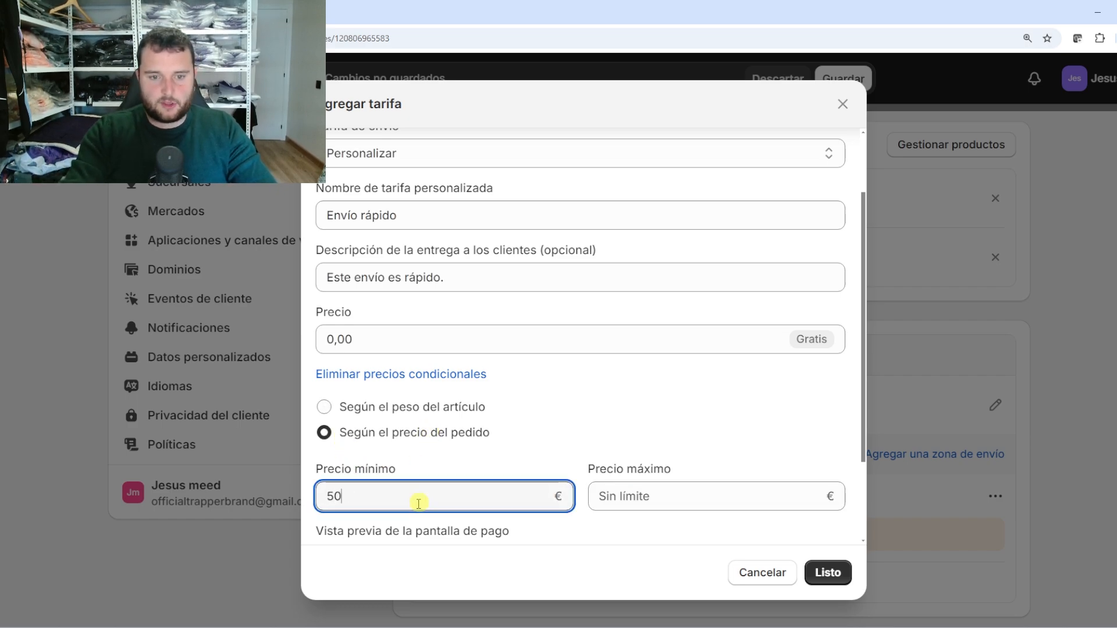
click(714, 416)
scroll(720, 421, down, 3)
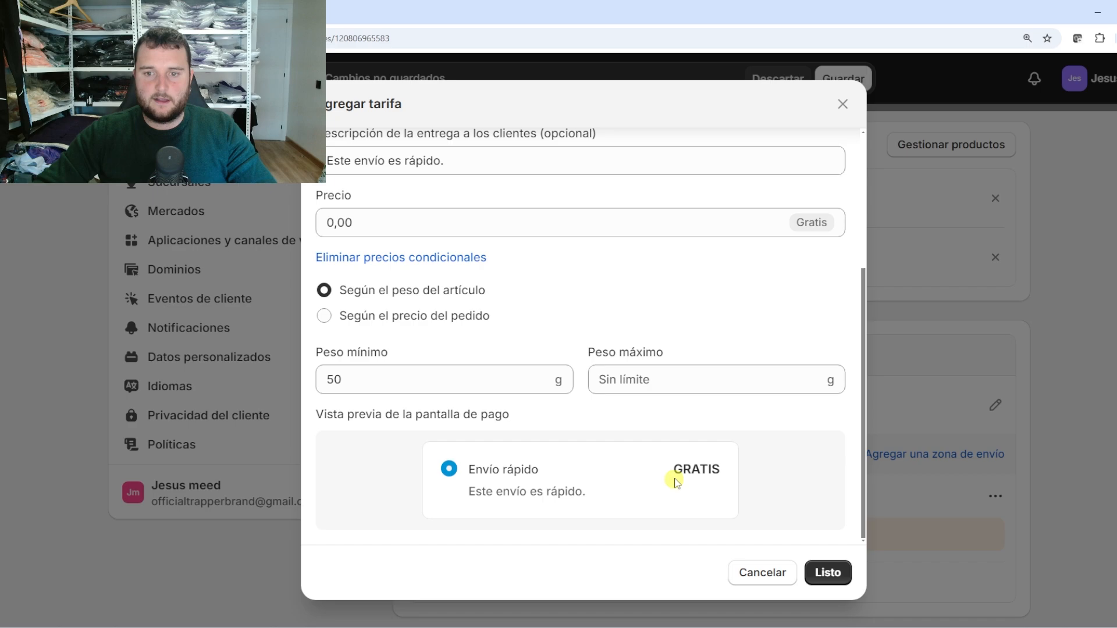
click(351, 317)
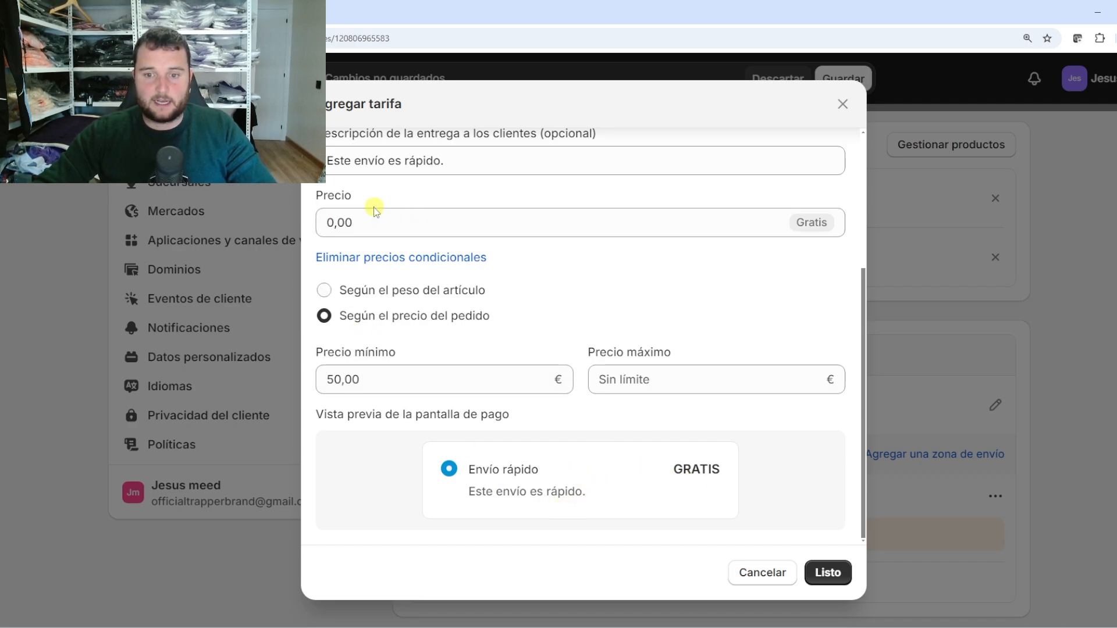
Change the price to 5,00 € and clear the 50,00 minimum and 500,00 maximum order totals
click(355, 224)
text(5)
click(686, 267)
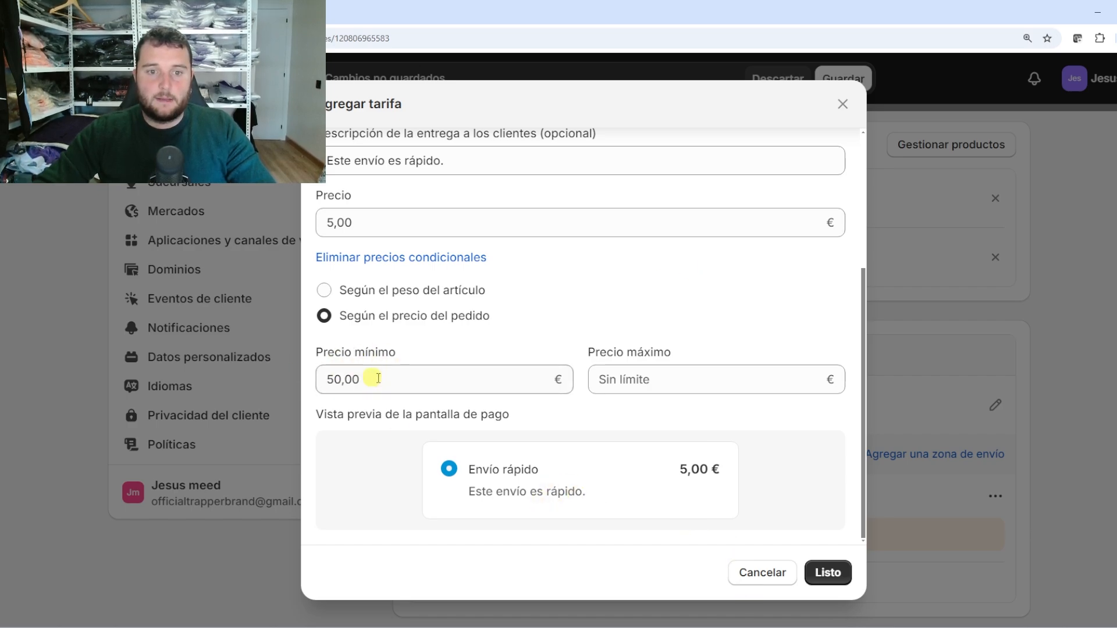
click(420, 381)
key(BackSpace)
click(672, 381)
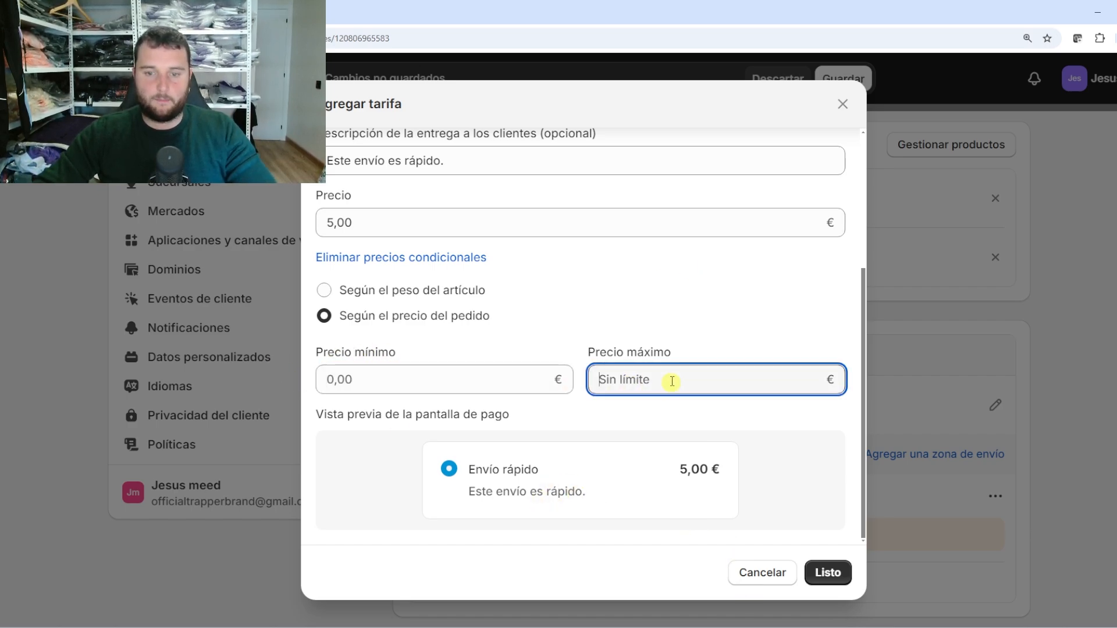
click(671, 330)
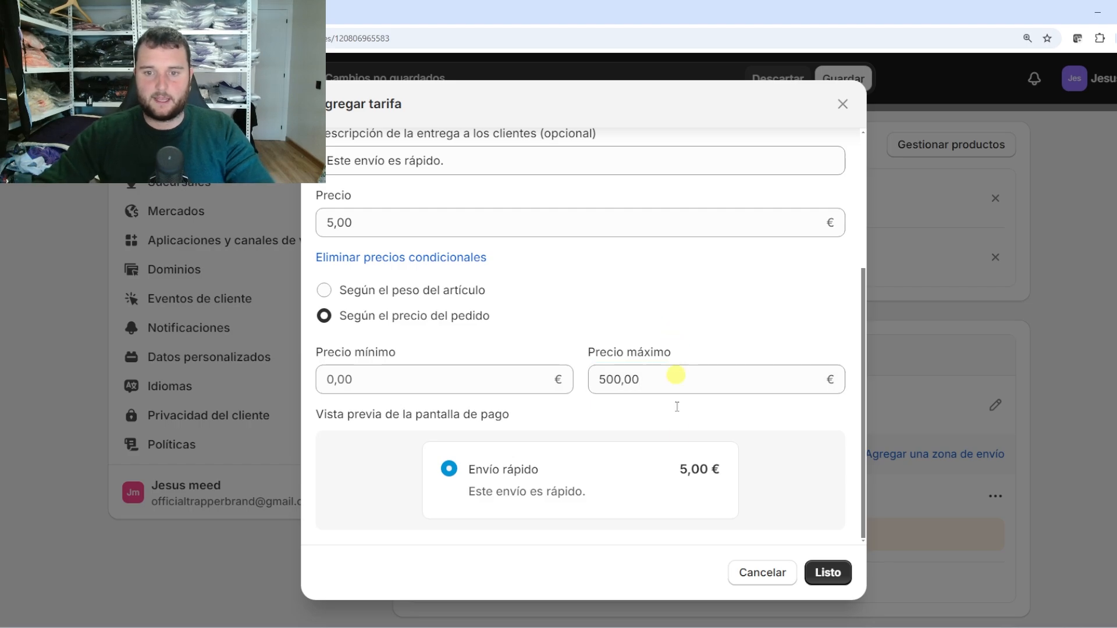
click(606, 378)
drag(606, 379, 559, 382)
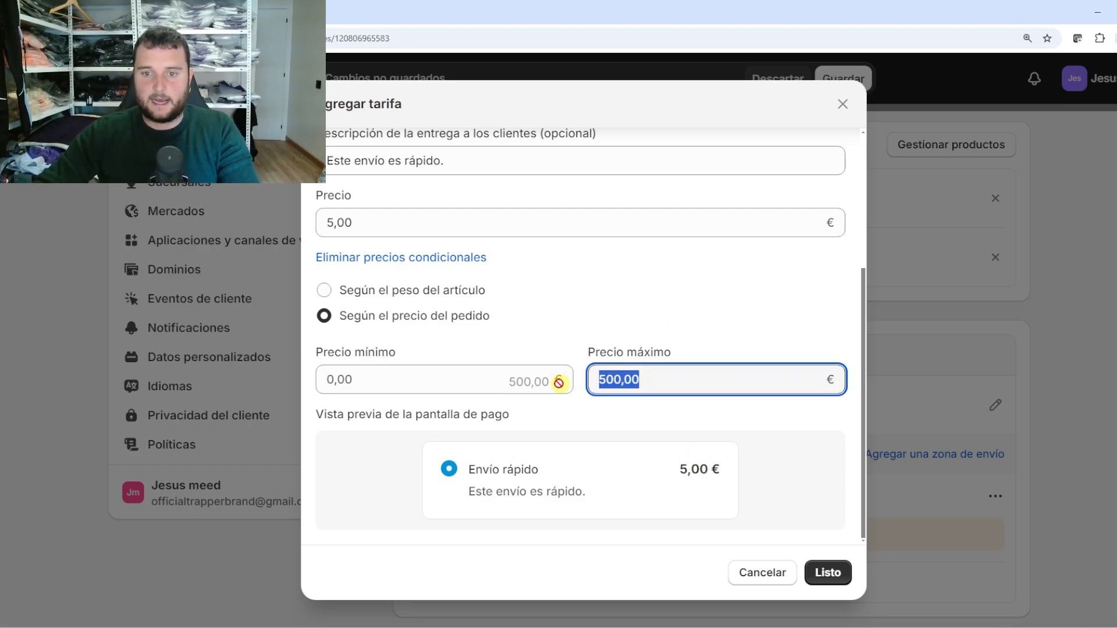
key(BackSpace)
scroll(560, 385, up, 4)
scroll(552, 388, down, 3)
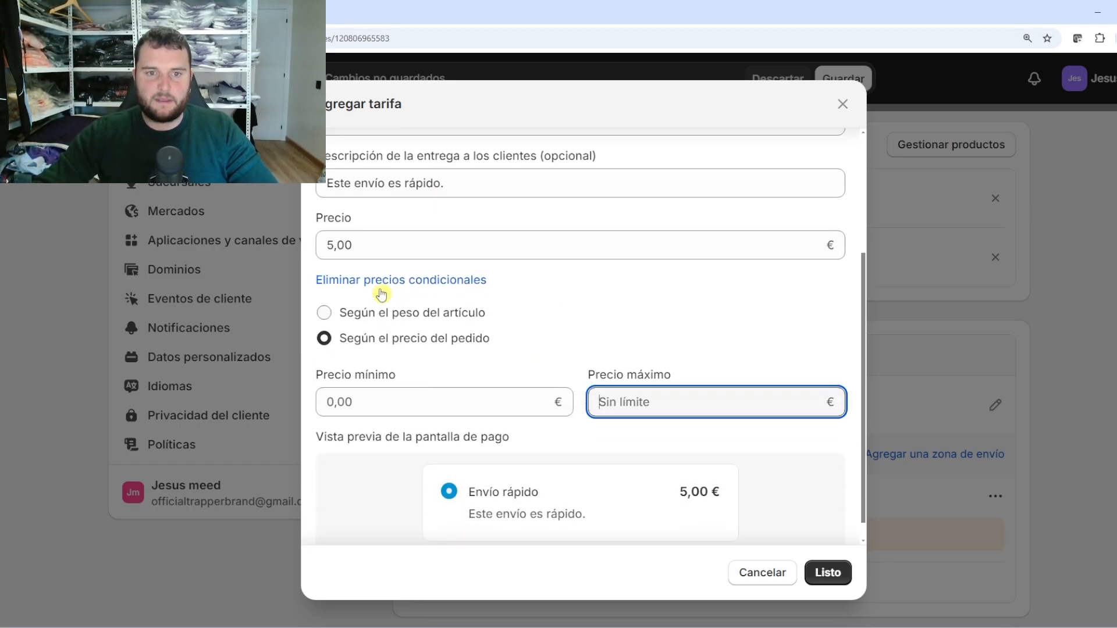
Remove conditional pricing, set 0,00, and add the free Envío rápido rate to España
click(379, 286)
click(366, 348)
text(0)
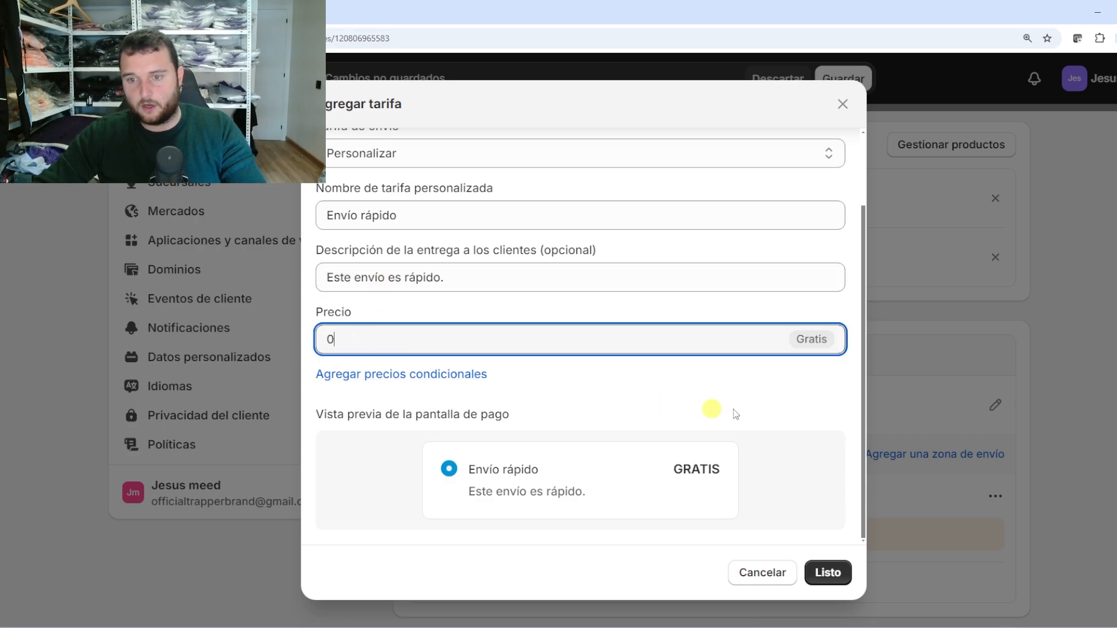
click(715, 410)
click(828, 572)
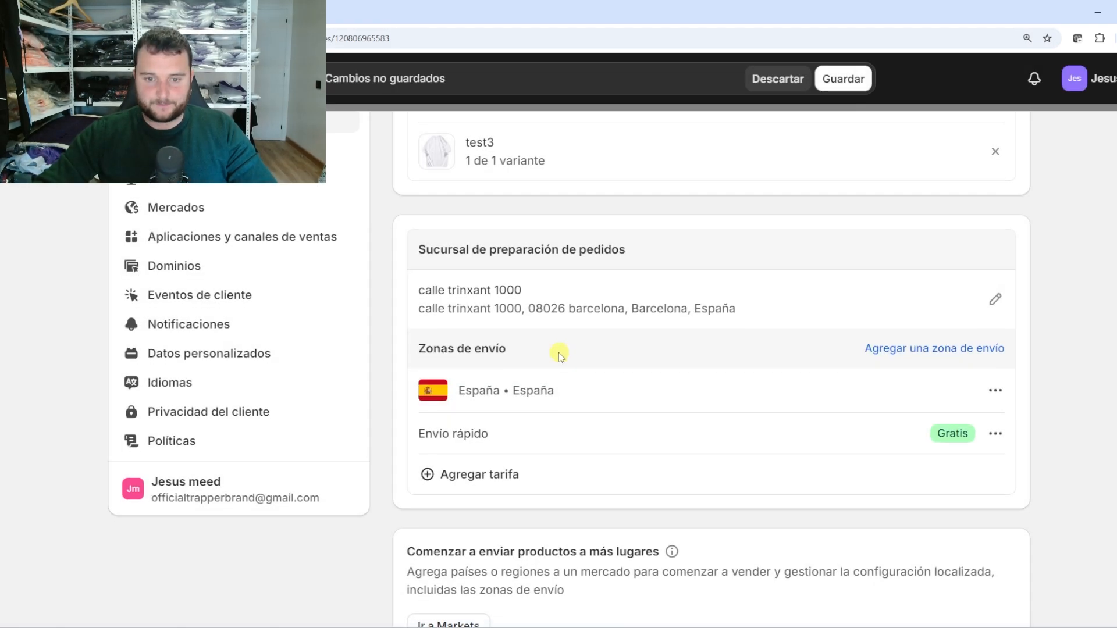
scroll(558, 352, down, 1)
scroll(590, 377, up, 1)
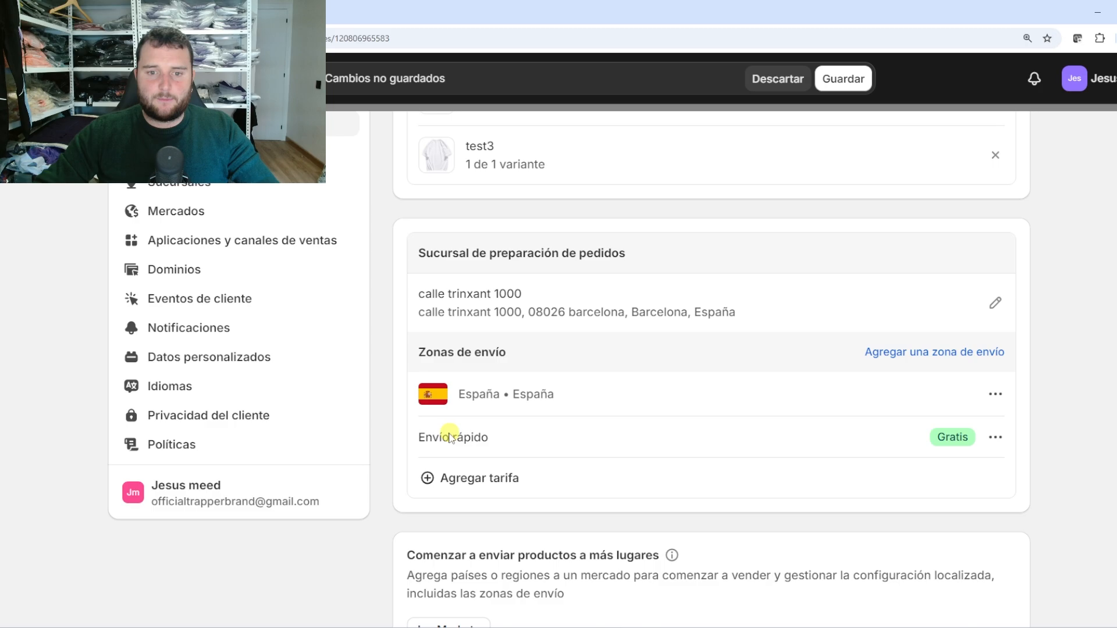
scroll(567, 453, up, 1)
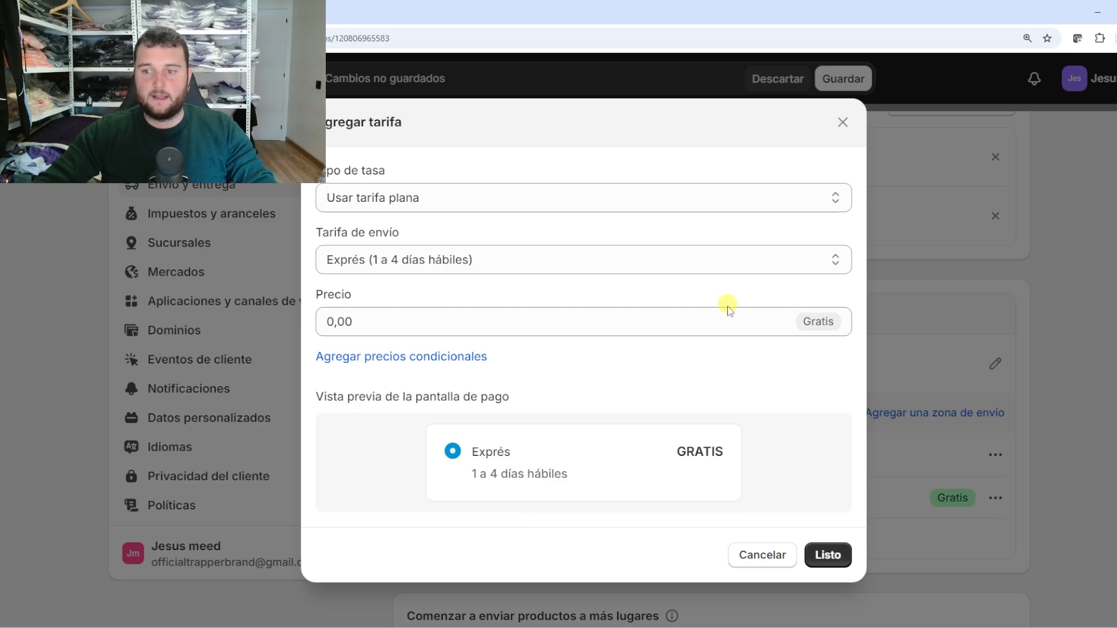
key(Escape)
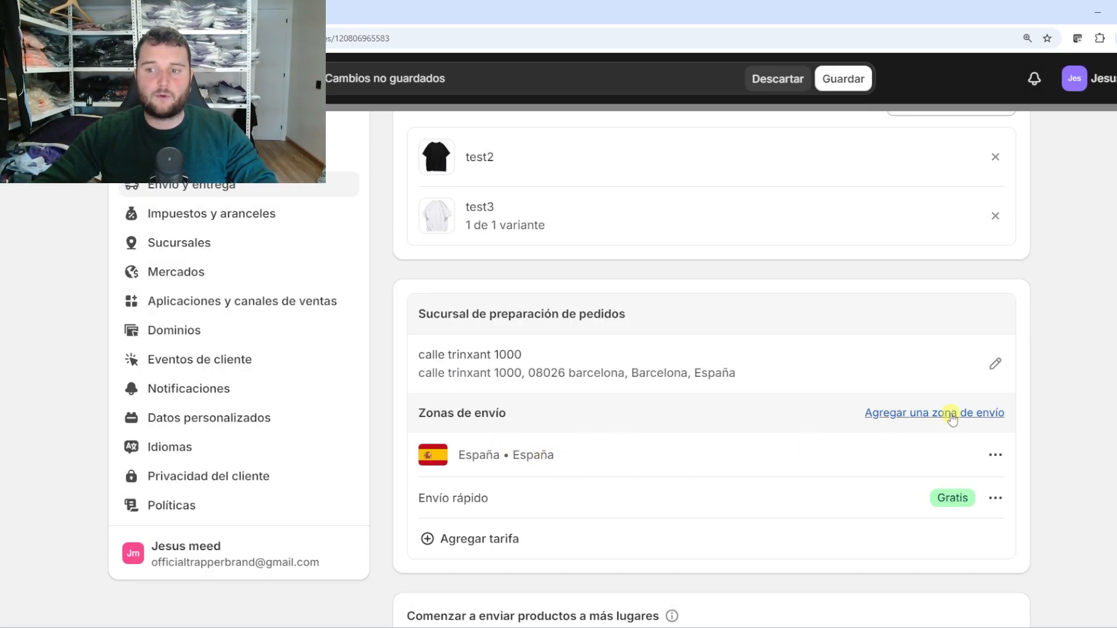
click(952, 416)
click(402, 244)
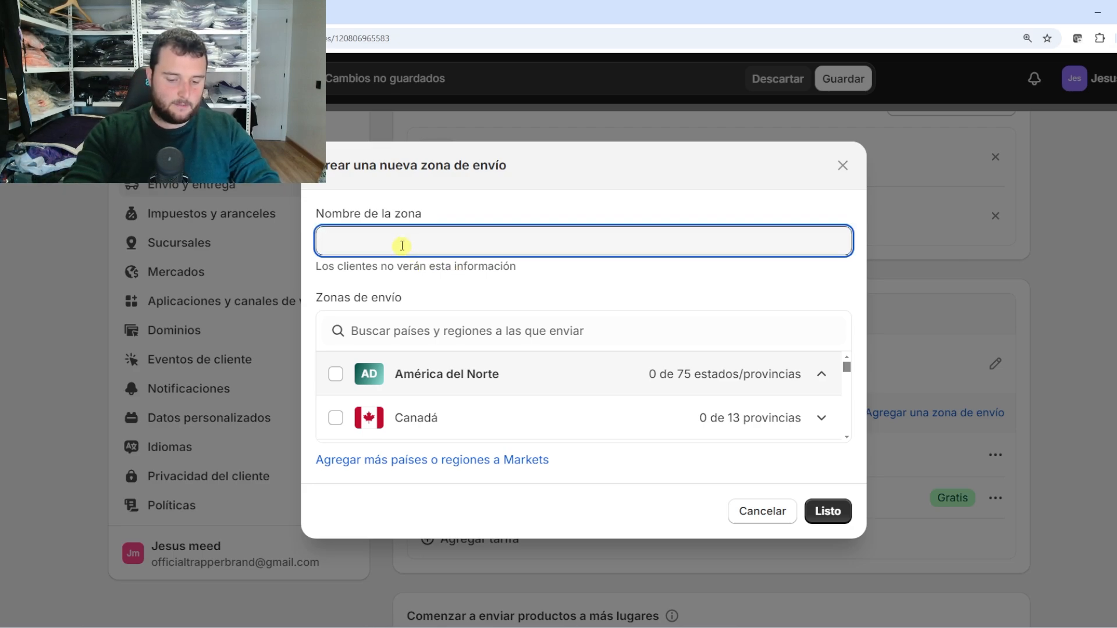
text(Region-)
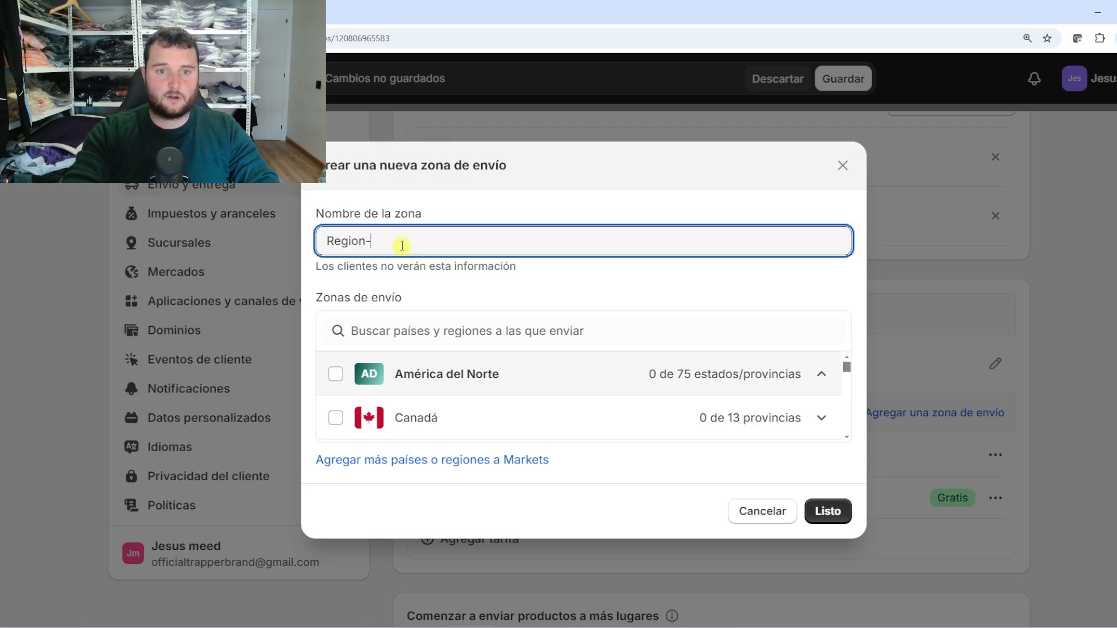
text(España)
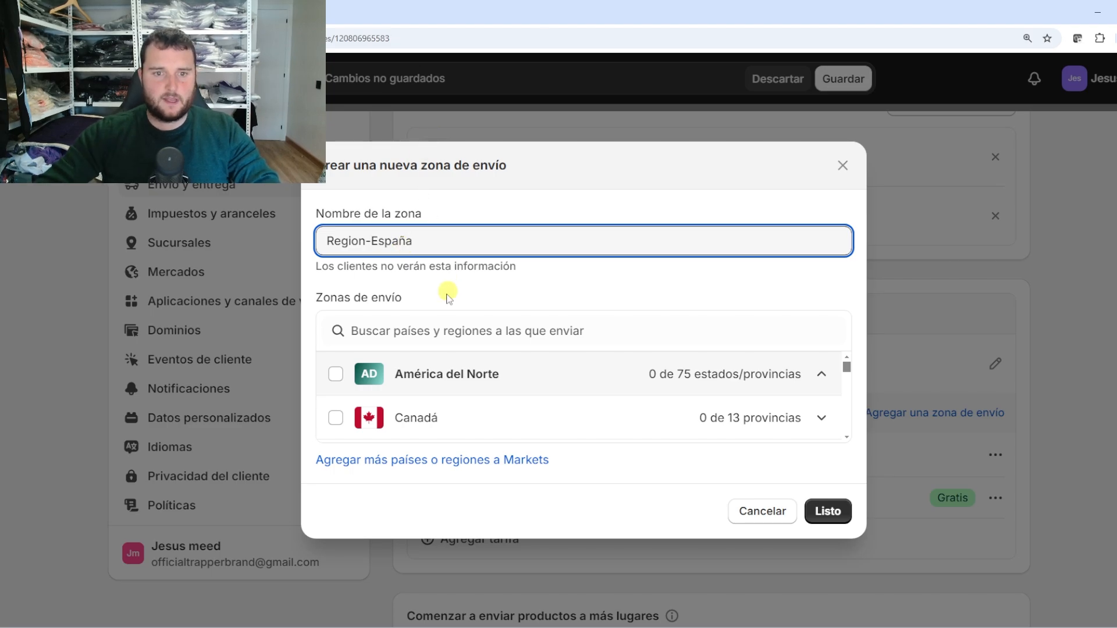
click(439, 326)
text(esp)
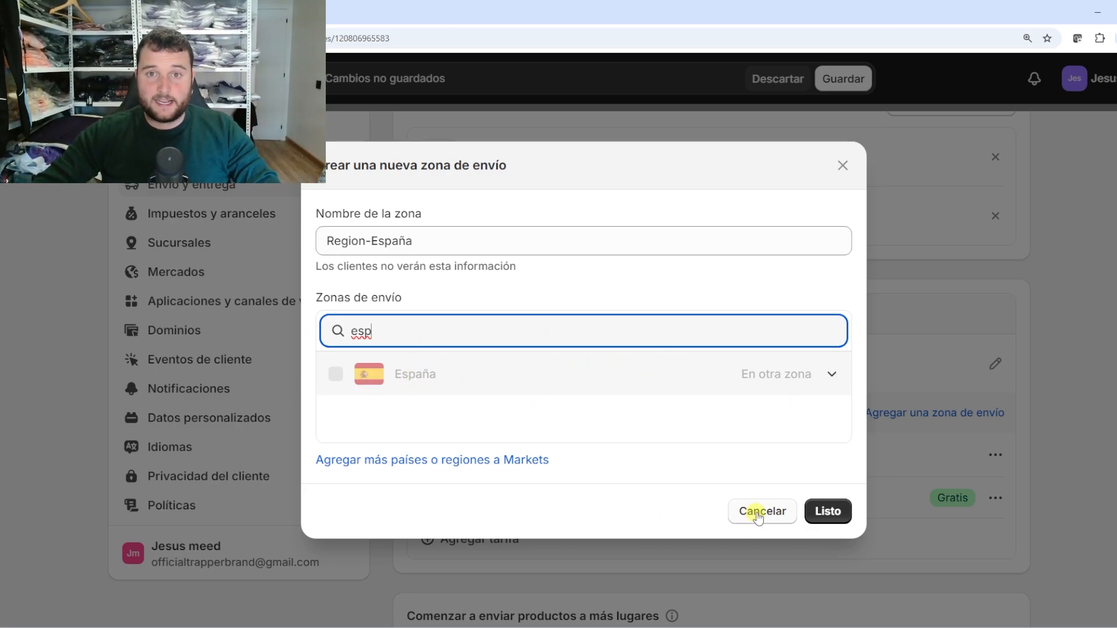
click(760, 514)
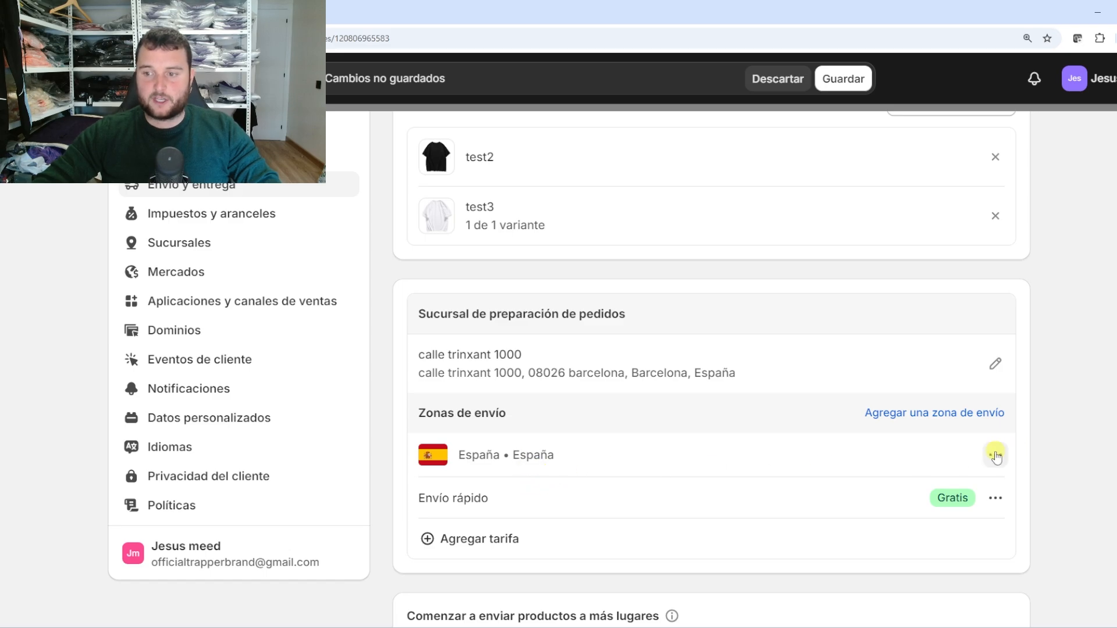
Open the España shipping zone for editing and browse its Europa country group
click(995, 455)
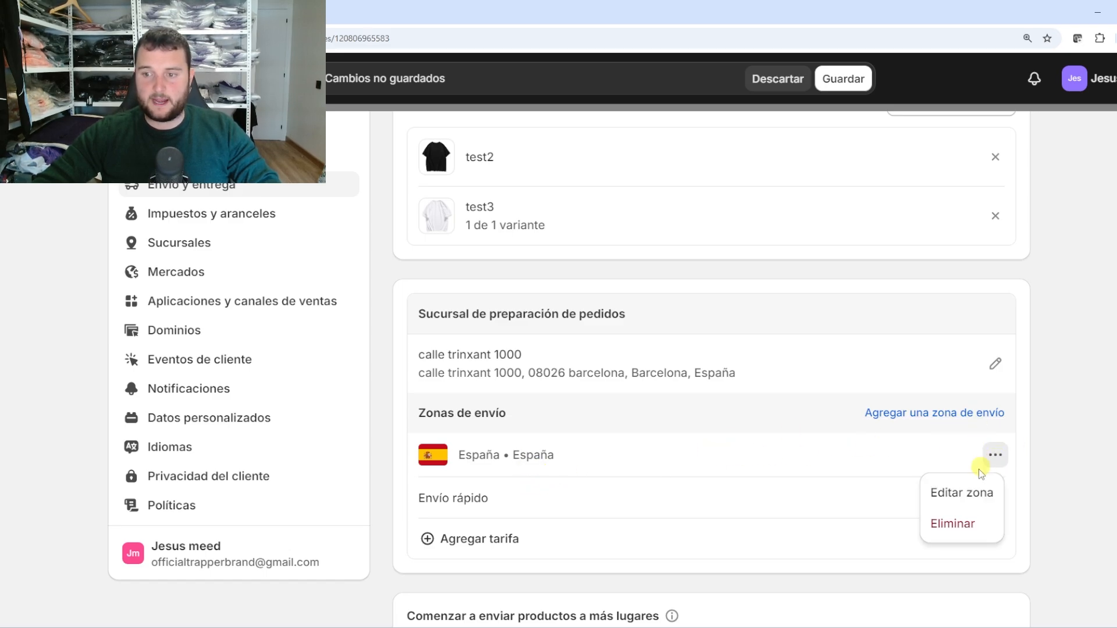
click(977, 494)
scroll(464, 391, down, 5)
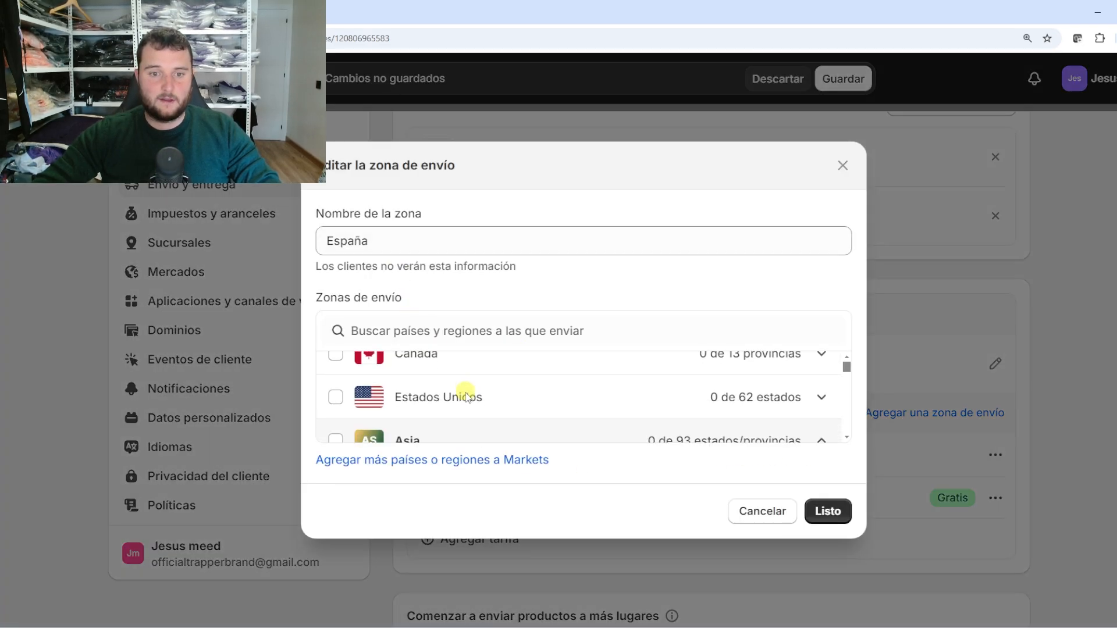
scroll(466, 398, down, 3)
scroll(464, 400, up, 5)
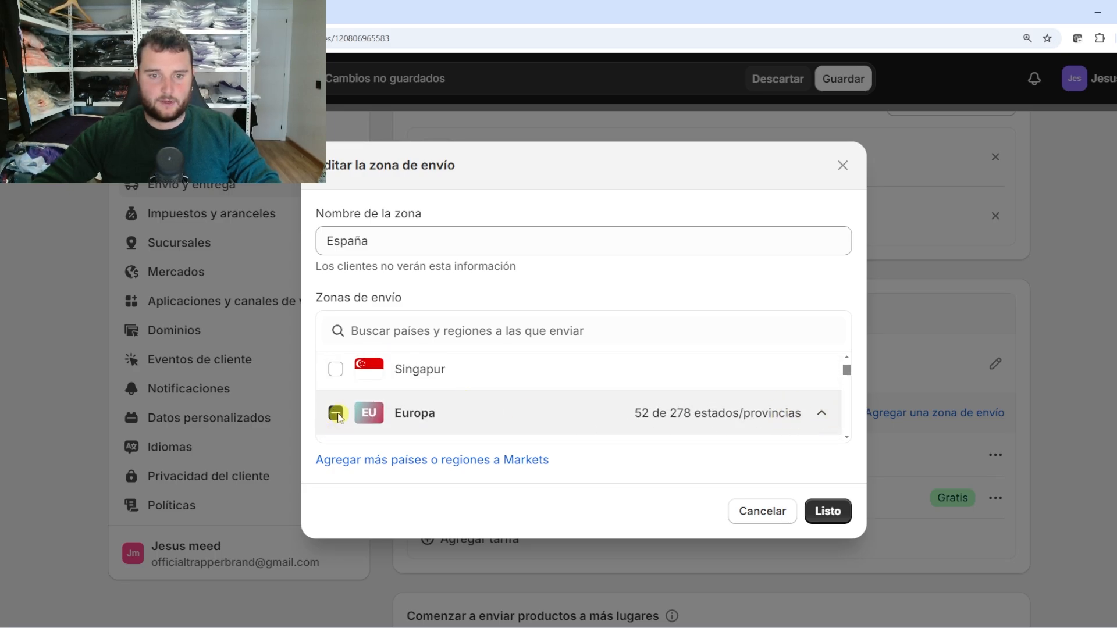
click(821, 413)
scroll(486, 424, down, 2)
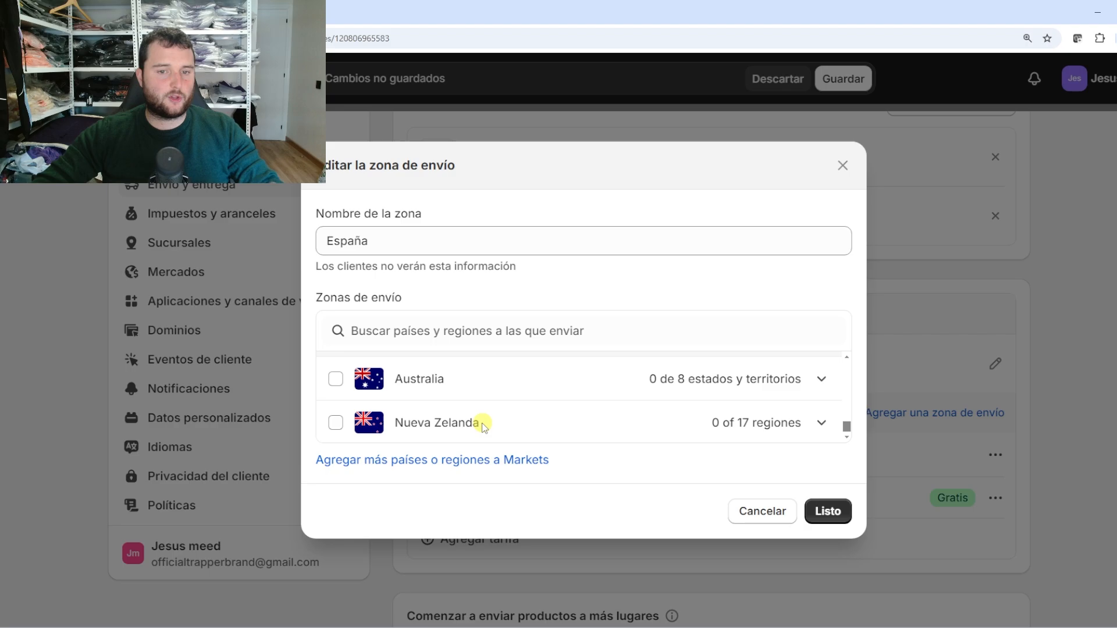
scroll(448, 401, up, 3)
scroll(456, 407, down, 1)
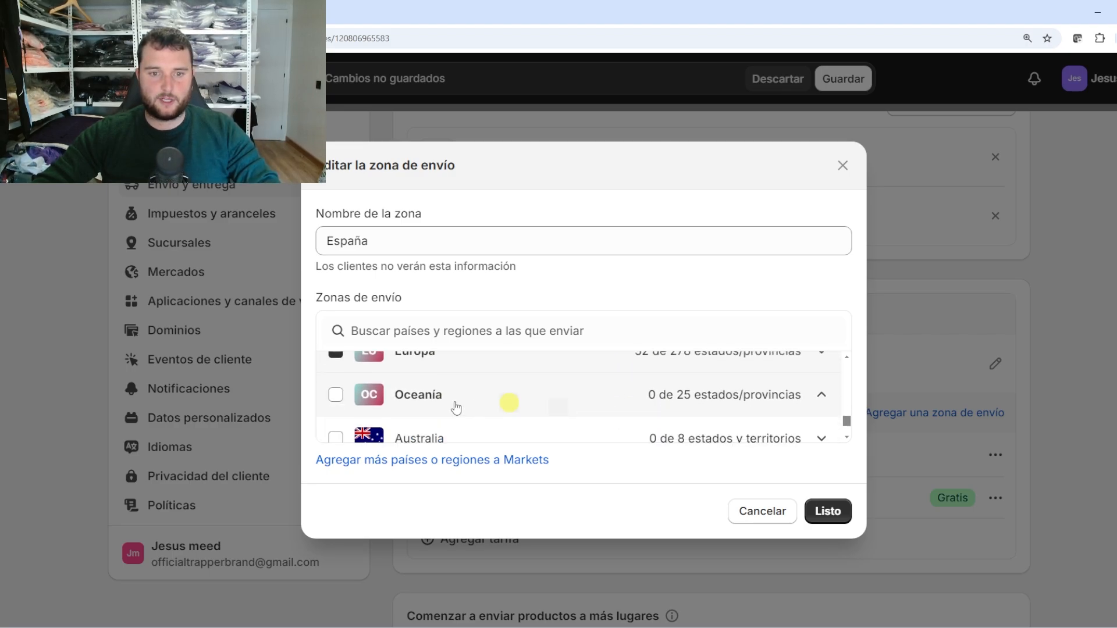
scroll(459, 403, down, 1)
scroll(466, 399, up, 2)
Expand España's provinces, uncheck La Coruña, and confirm the zone at 51 of 52 provinces
click(821, 414)
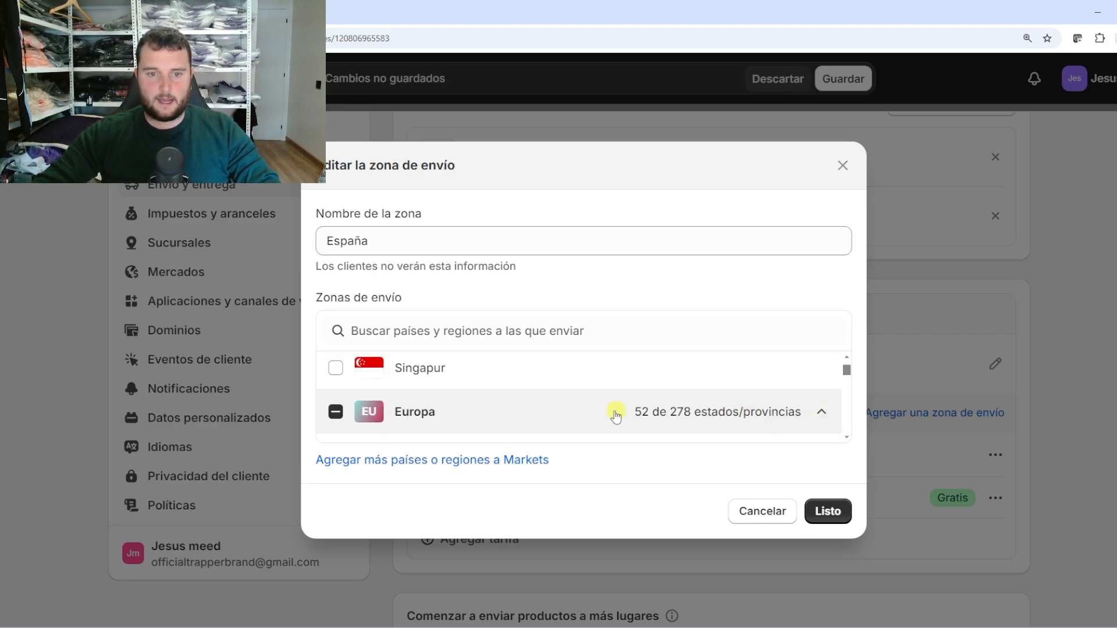
scroll(563, 413, down, 5)
scroll(493, 407, down, 4)
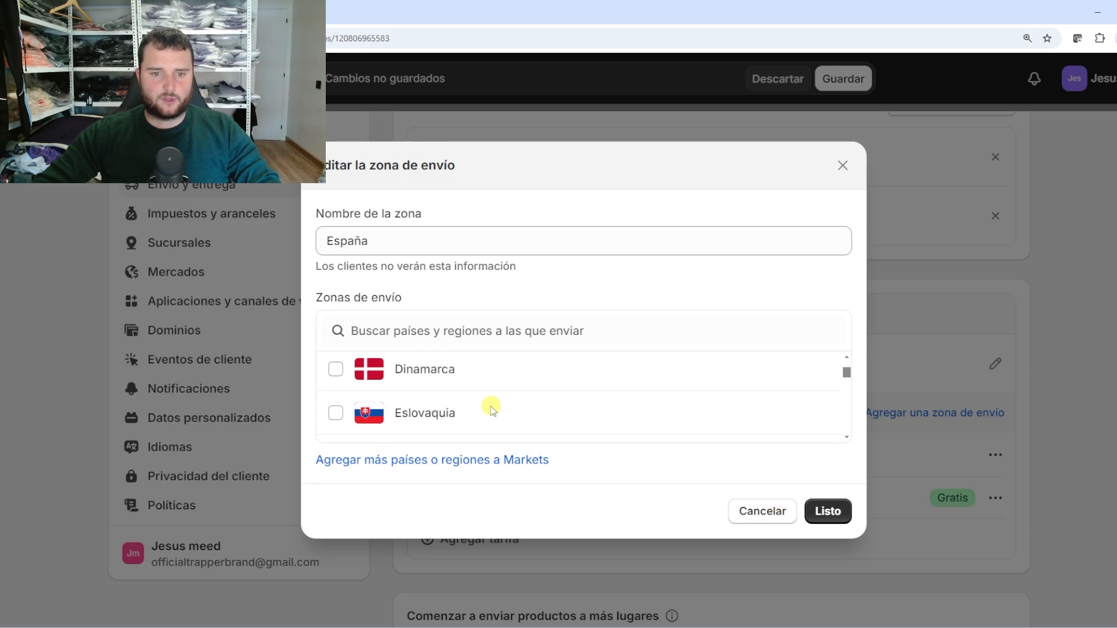
scroll(491, 407, up, 1)
click(822, 429)
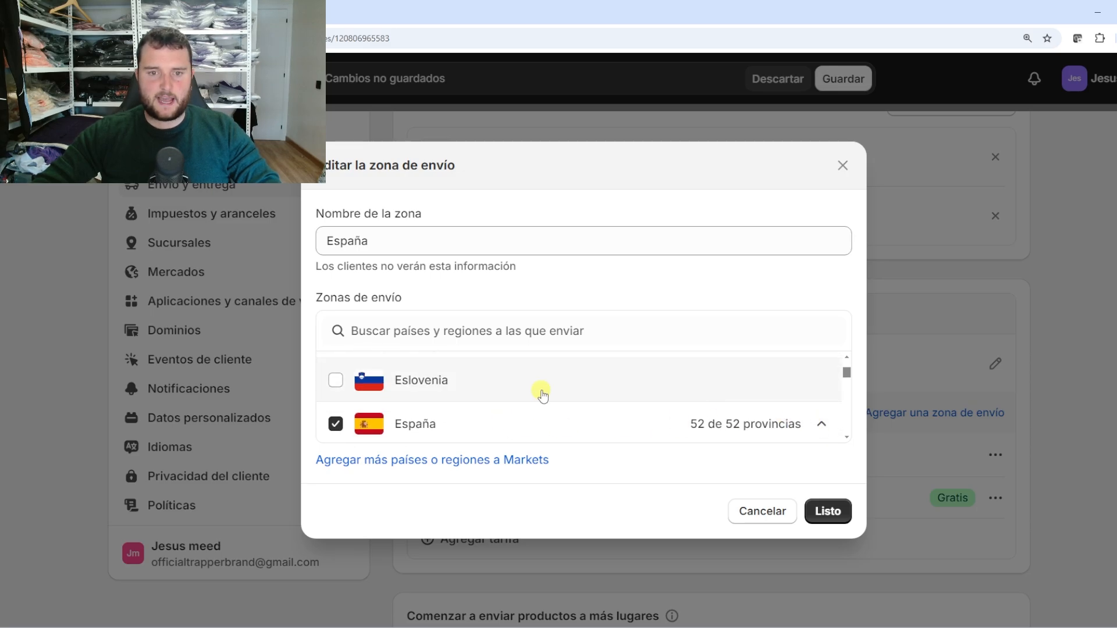
scroll(541, 391, down, 1)
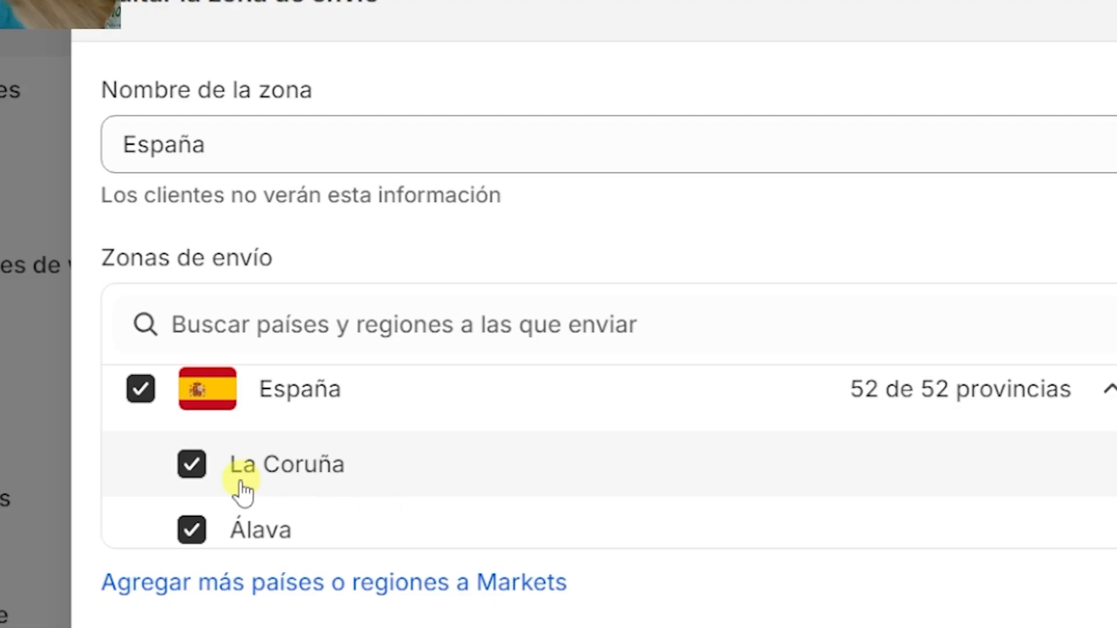
click(192, 464)
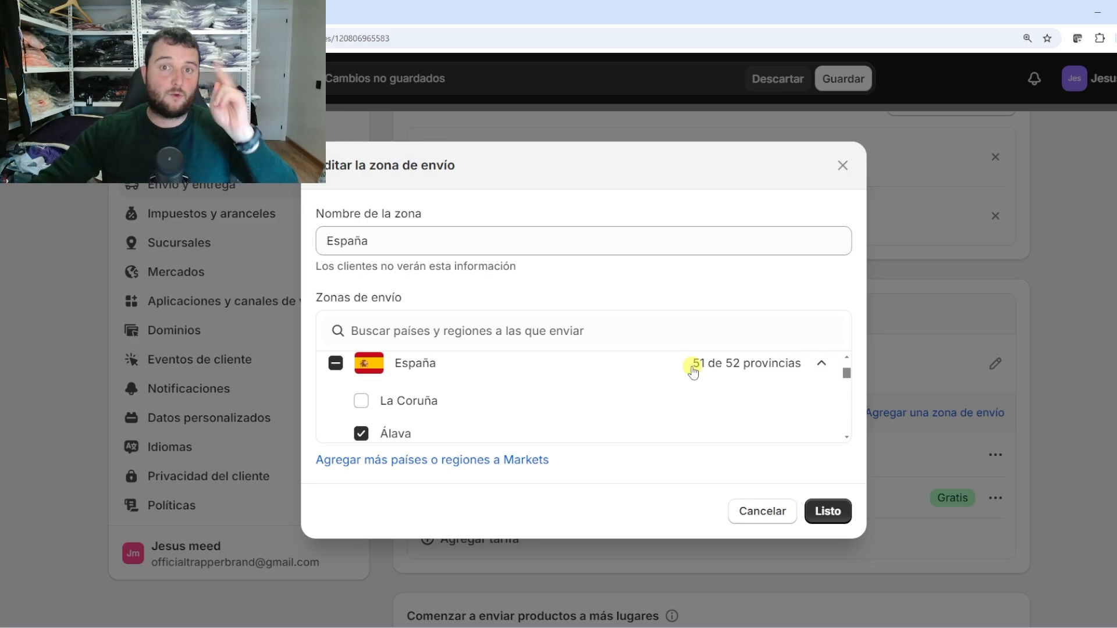
click(830, 514)
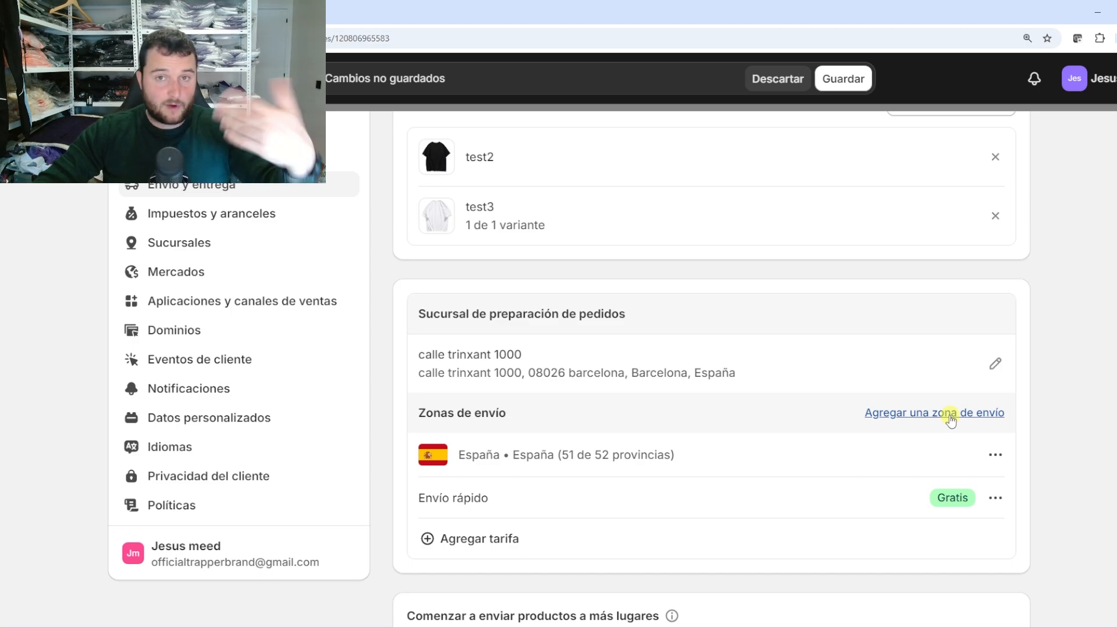
Start a new shipping zone named 'Región-España'
click(949, 415)
click(404, 239)
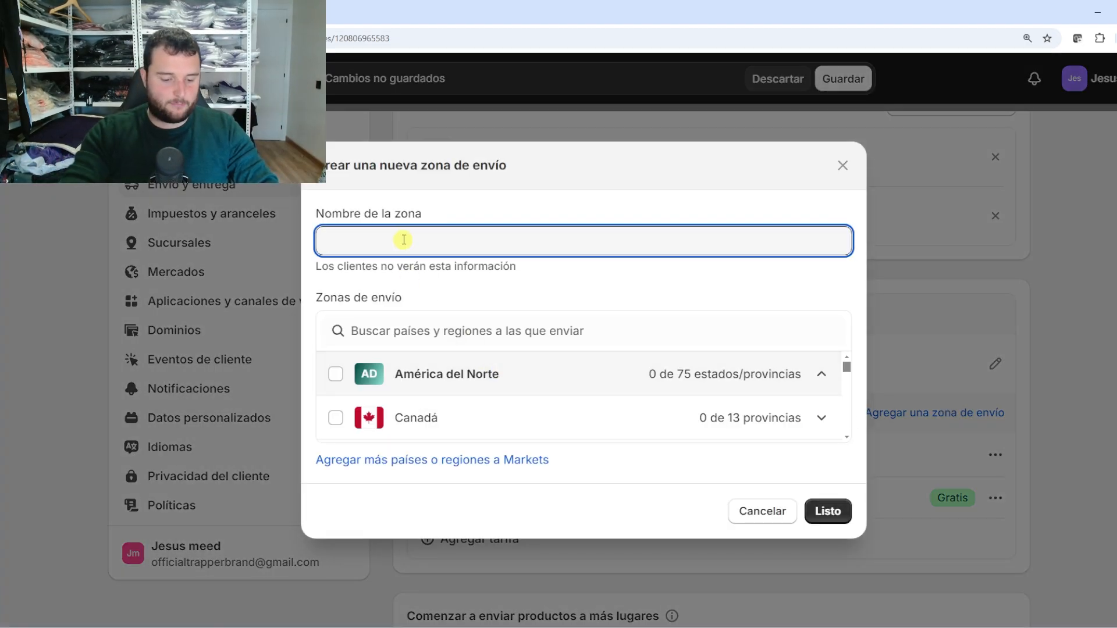
text(Región-E)
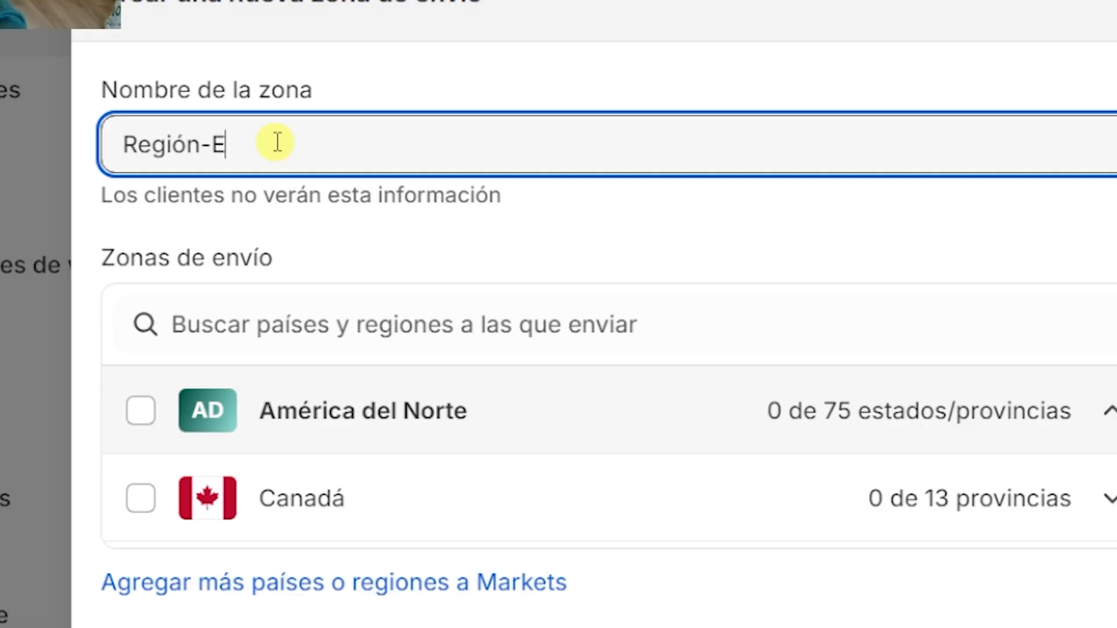
text(spaña)
Search for España, select only the province of La Coruña, and confirm the zone
click(297, 319)
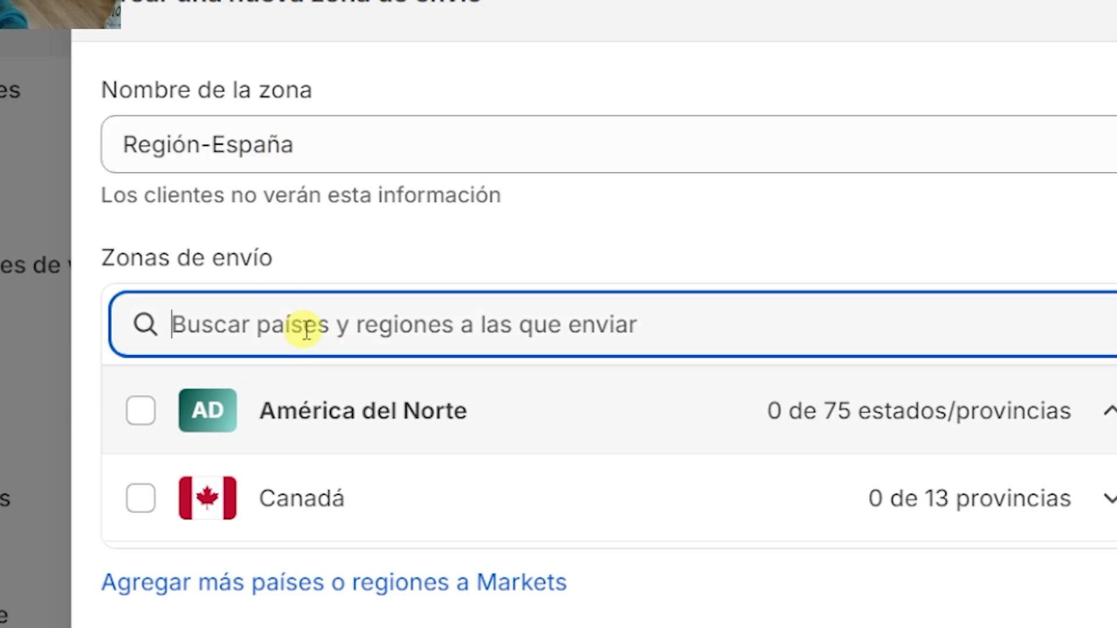
text(España)
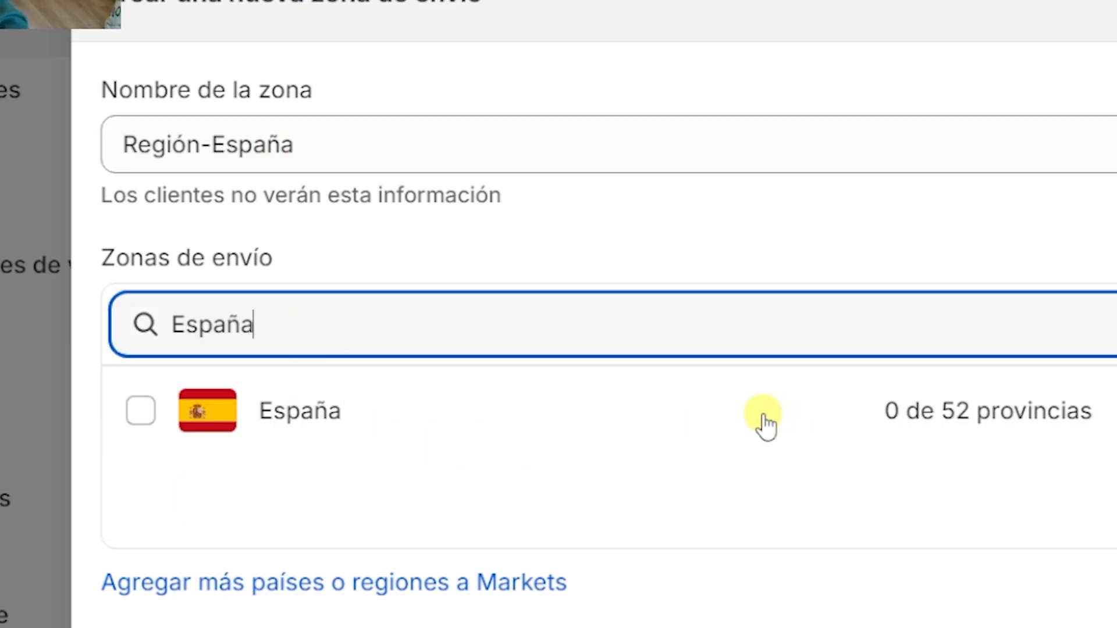
click(1114, 410)
scroll(361, 484, down, 1)
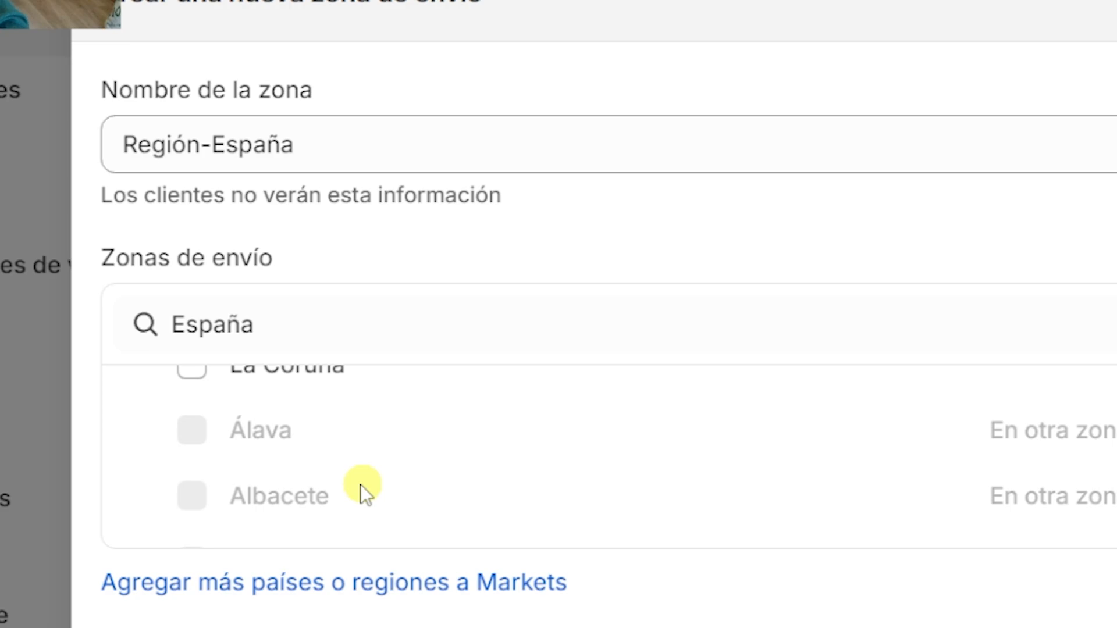
scroll(306, 449, up, 2)
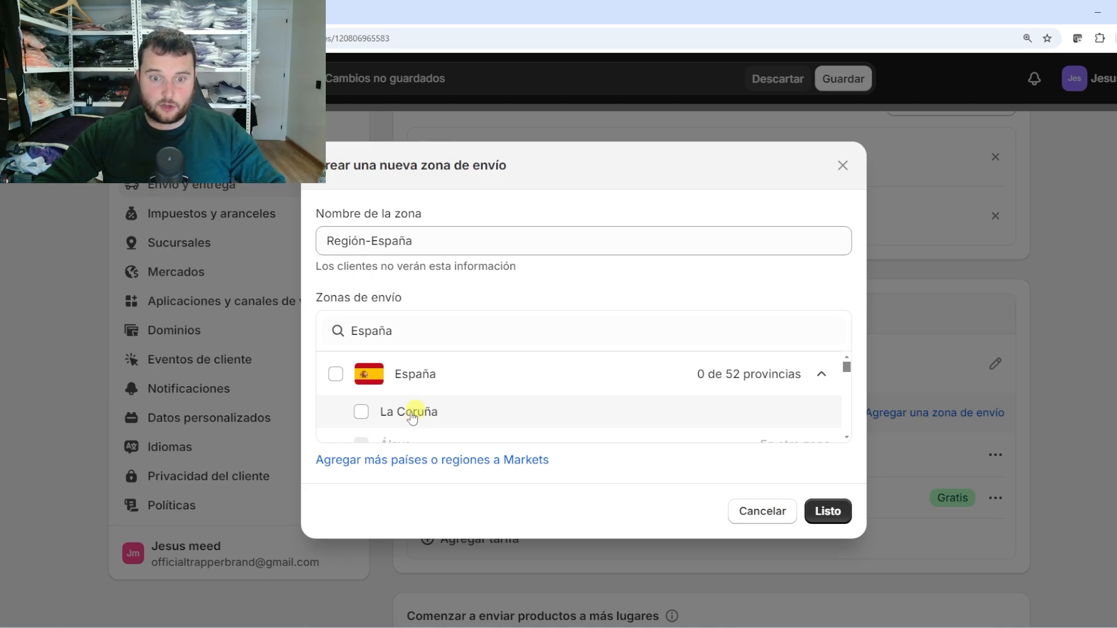
scroll(407, 406, down, 2)
scroll(373, 394, down, 2)
double_click(402, 398)
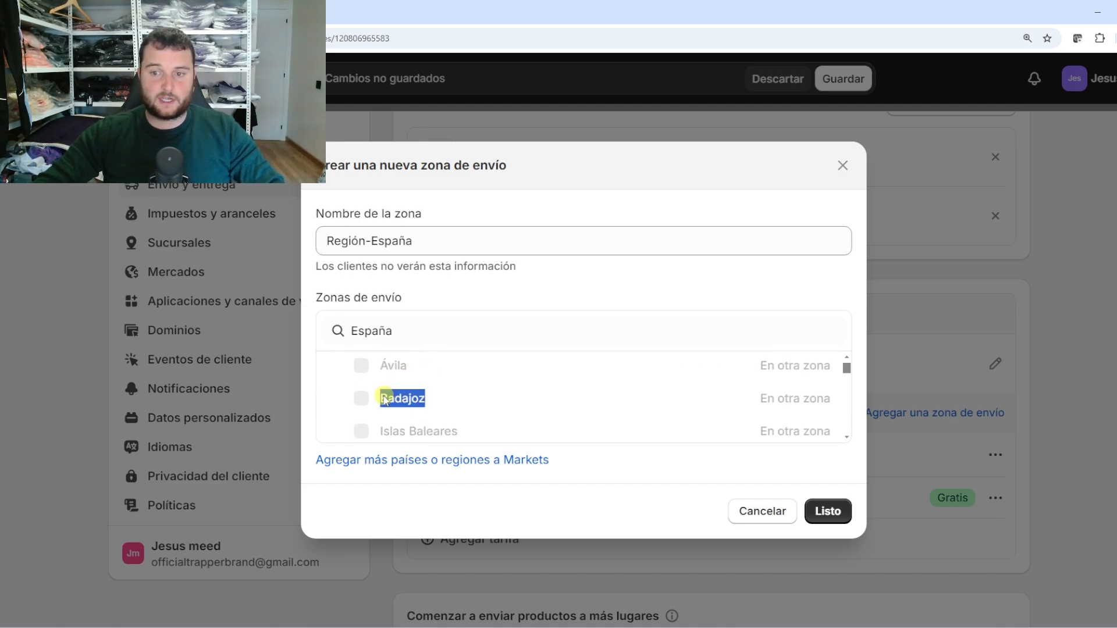
drag(402, 398, 822, 401)
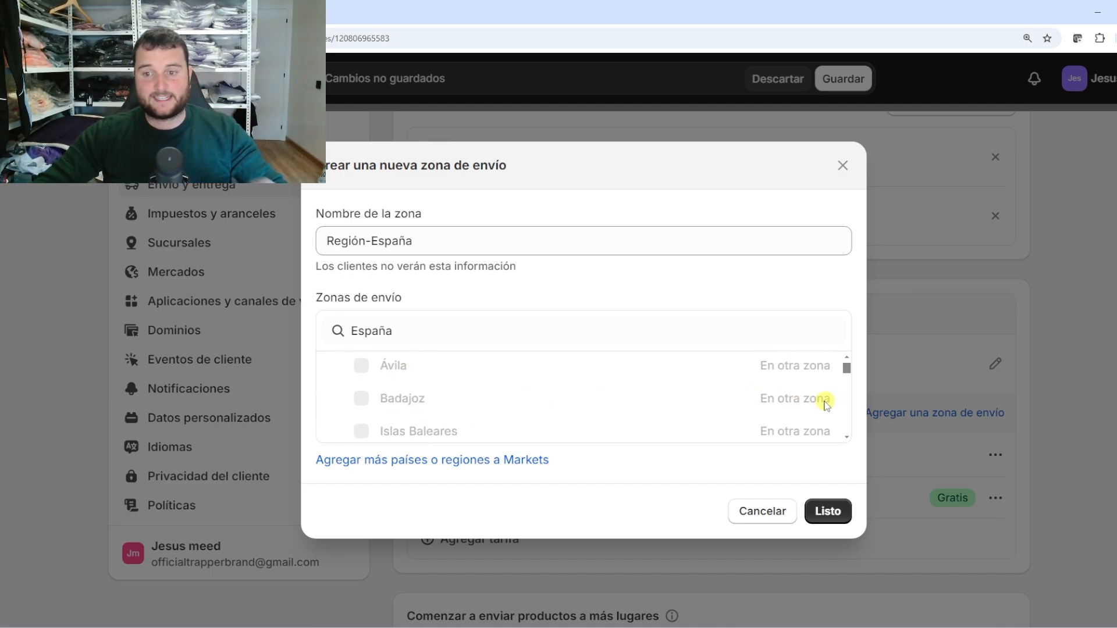
scroll(526, 416, up, 4)
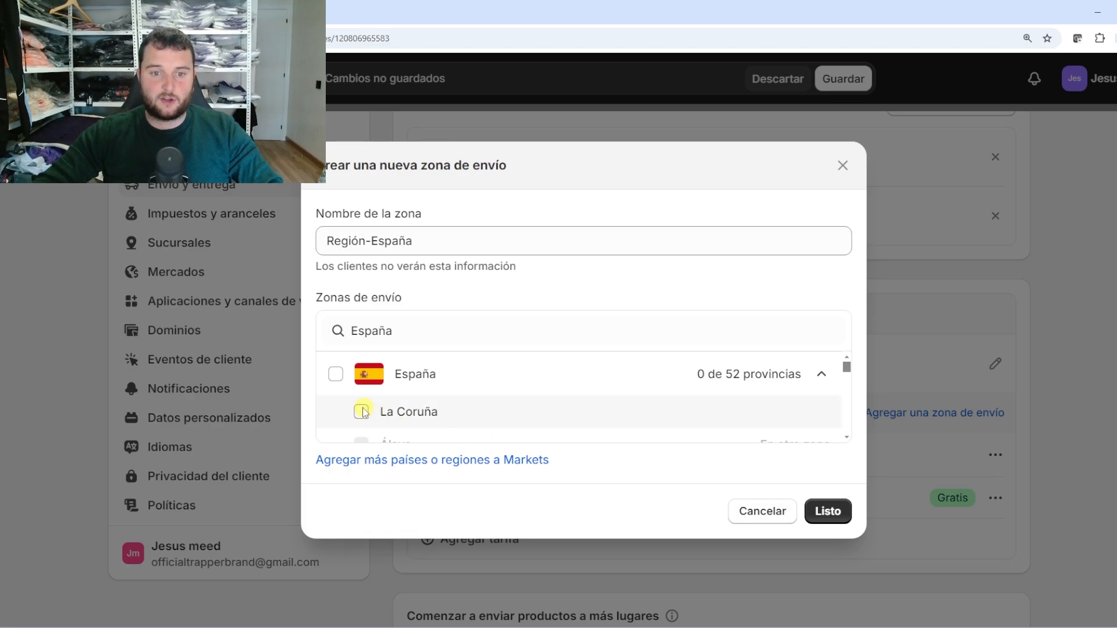
click(837, 511)
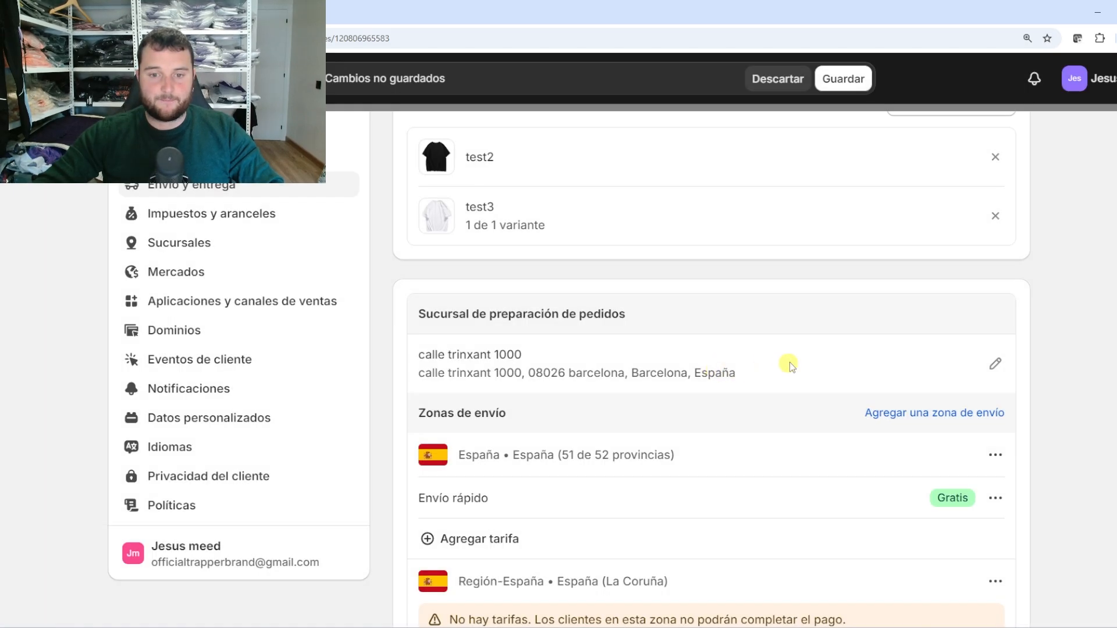
scroll(385, 514, down, 2)
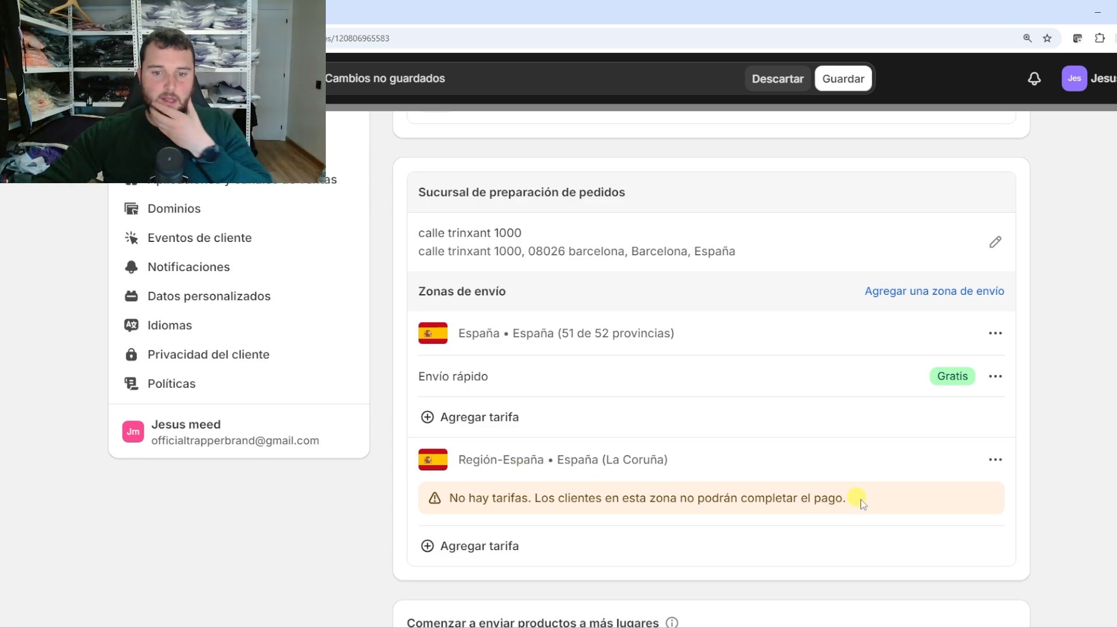
Check Región-España's no-rates warning and reopen its zone settings without changing anything
drag(857, 498, 454, 512)
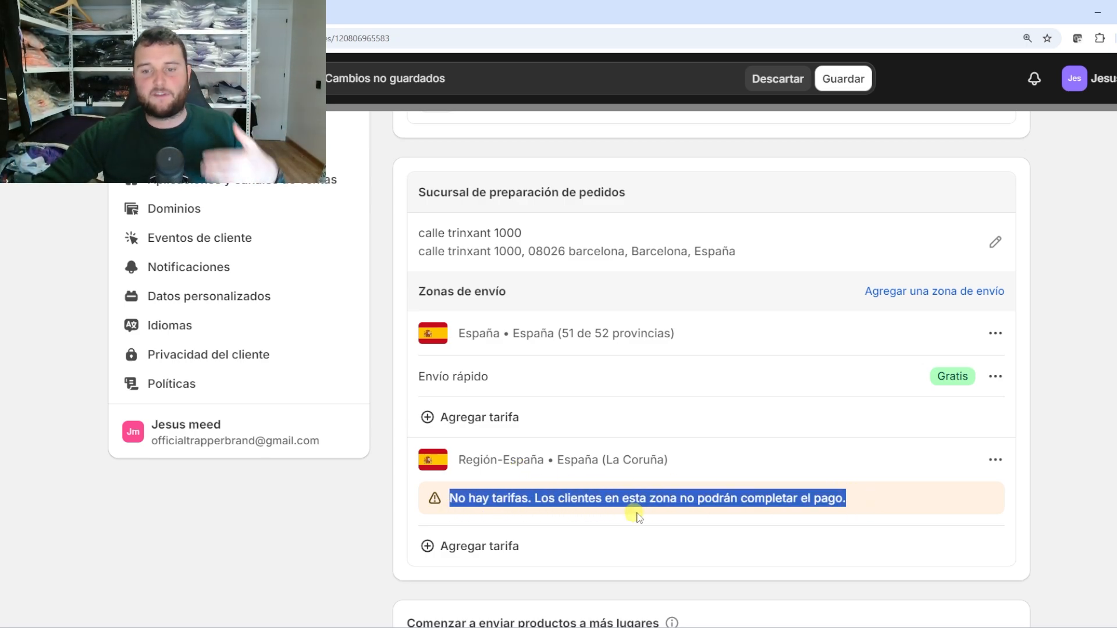
click(719, 501)
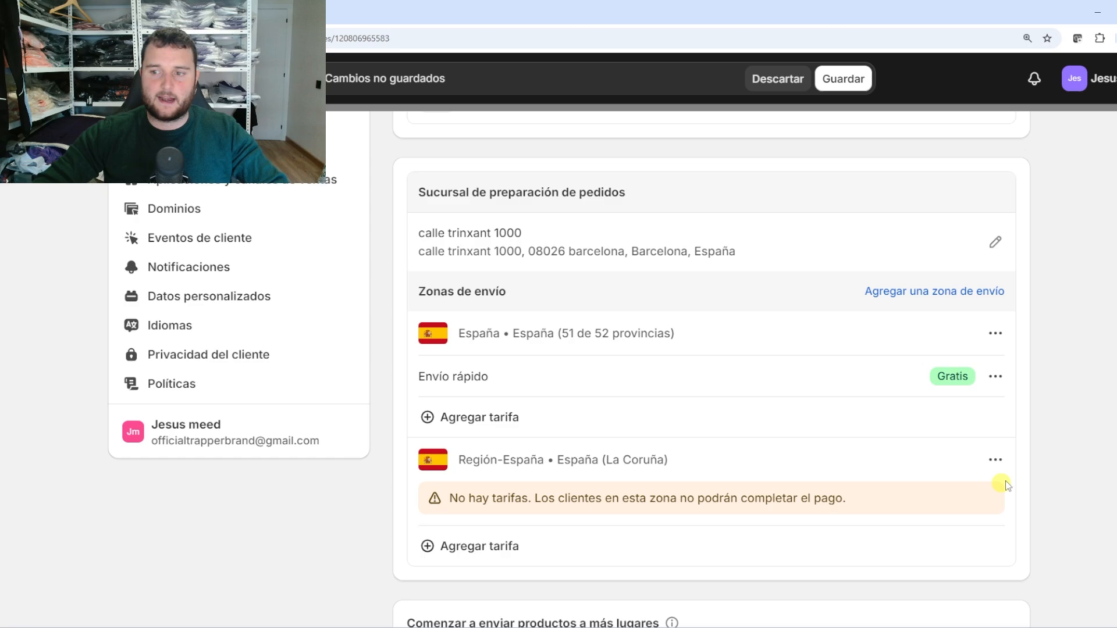
click(999, 460)
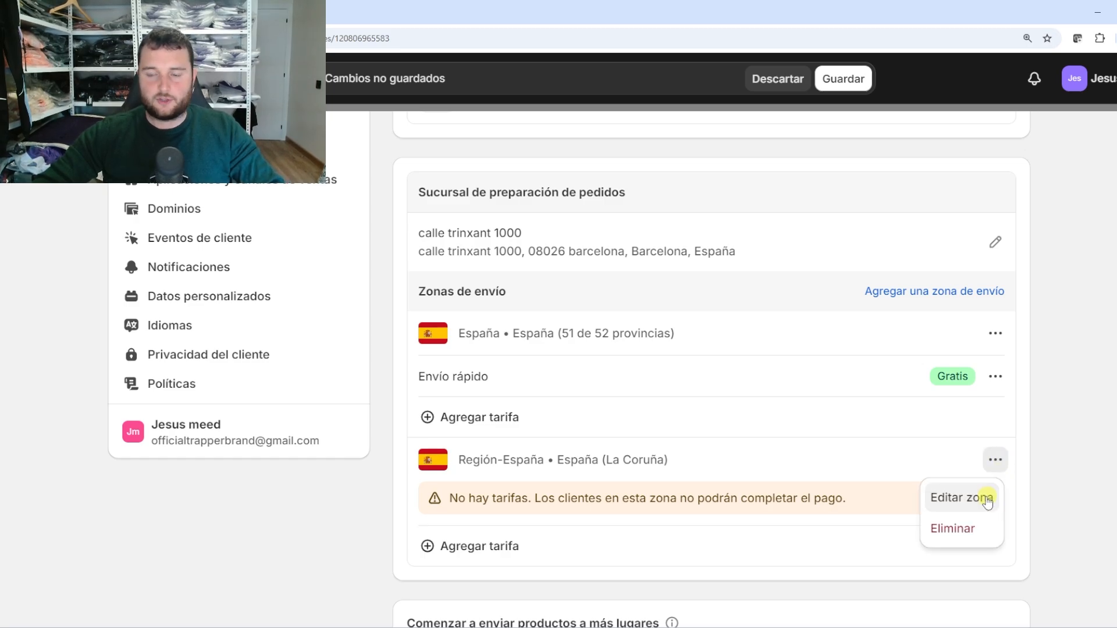
click(987, 501)
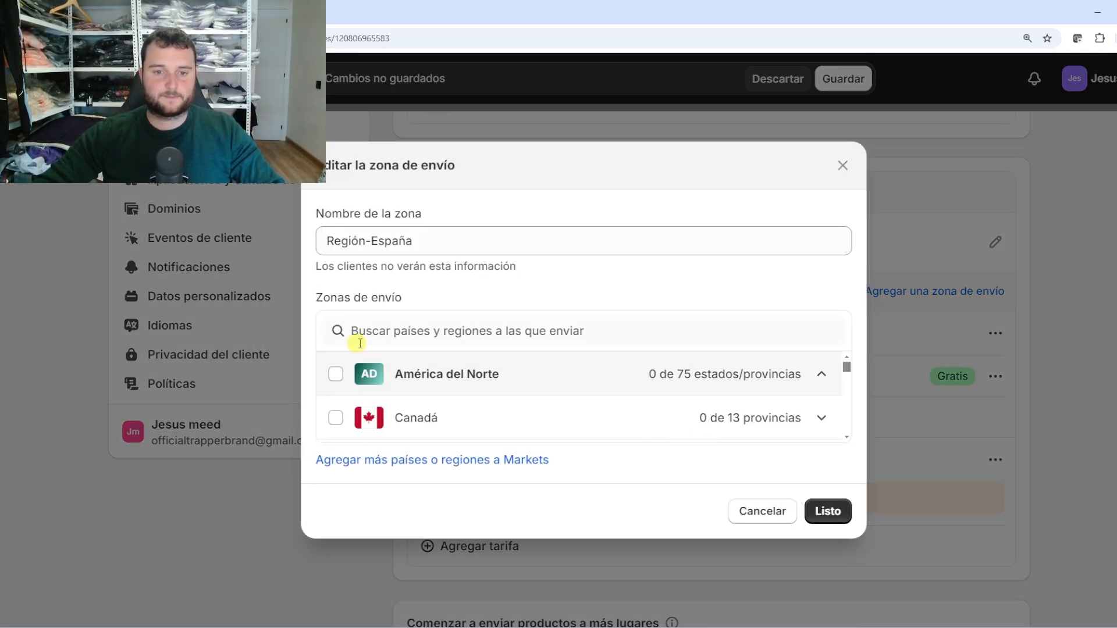
click(431, 235)
click(747, 511)
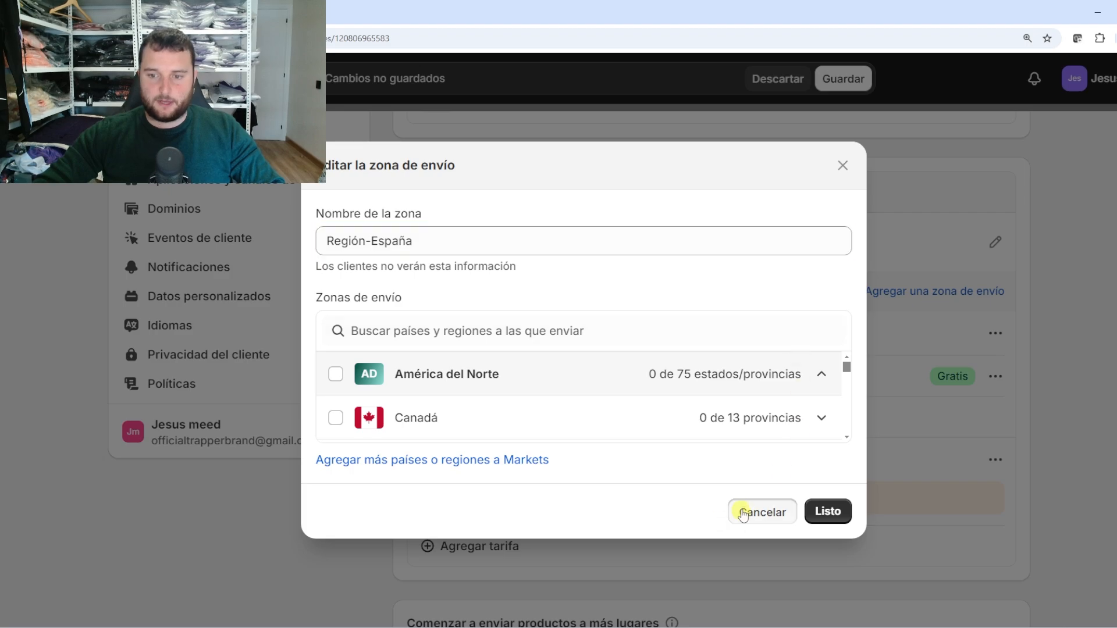
Add a custom 'Envío premium' rate priced at 3,99 € to Región-España
click(495, 547)
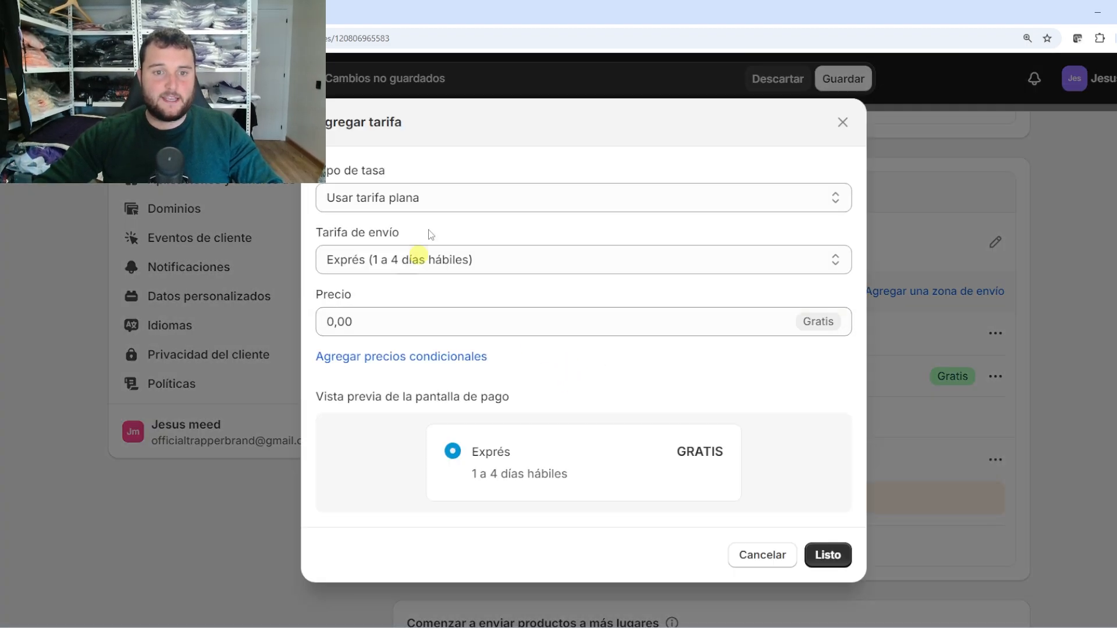
click(447, 260)
click(363, 323)
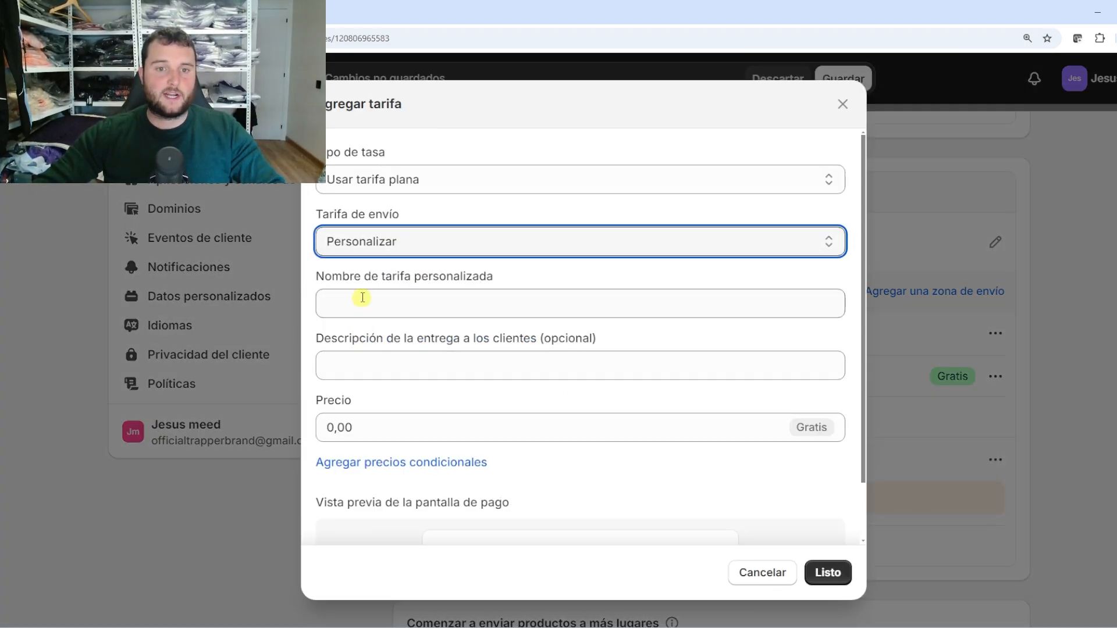
click(363, 299)
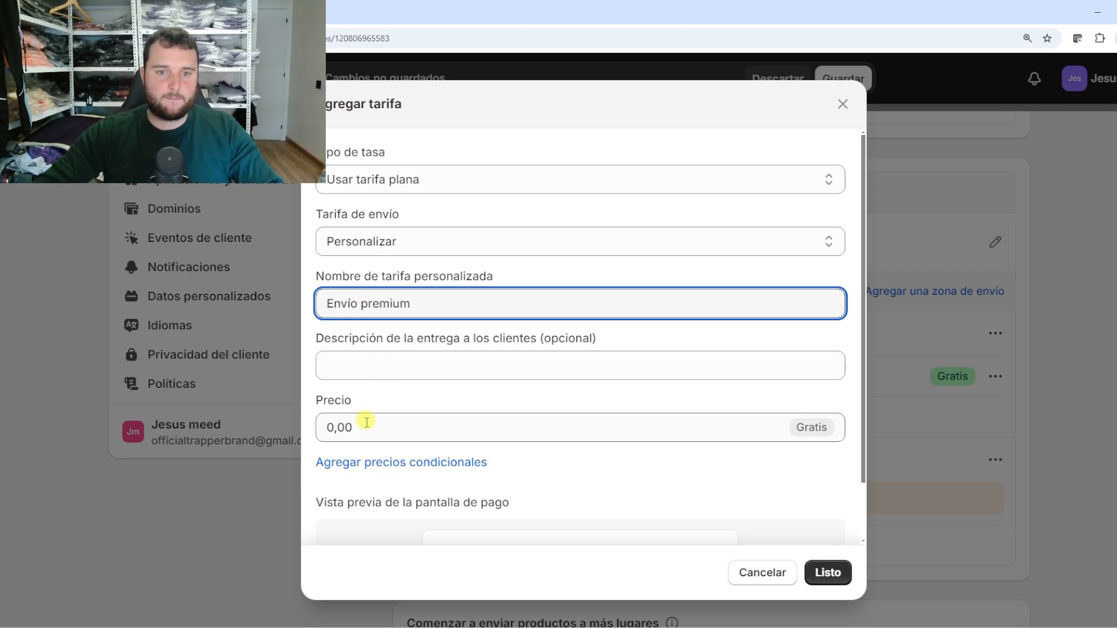
click(386, 427)
drag(404, 427, 267, 431)
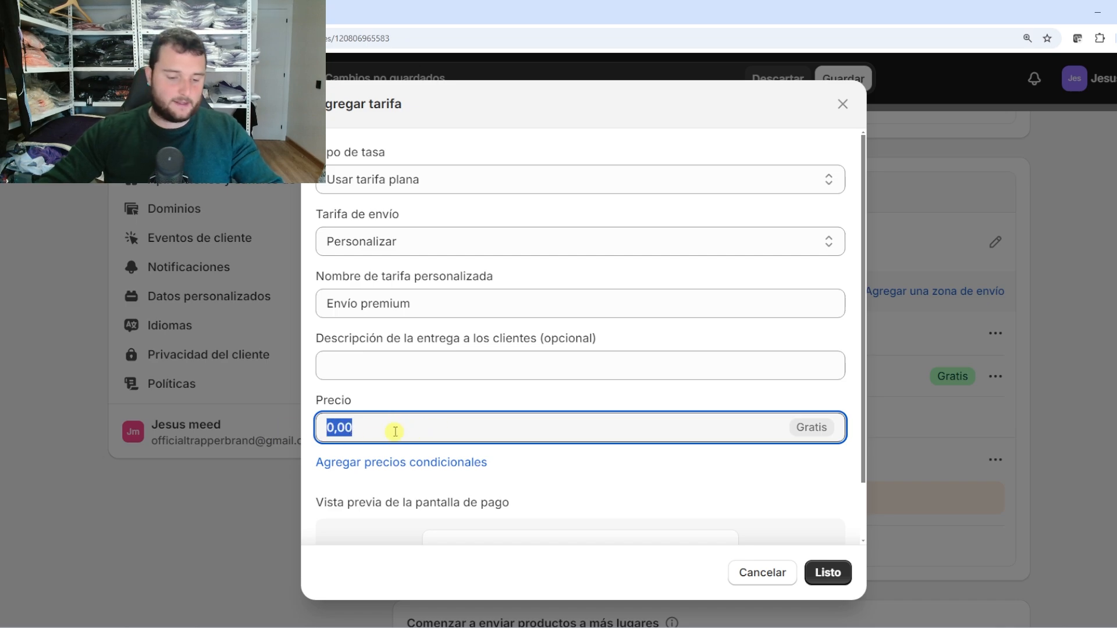
text(3)
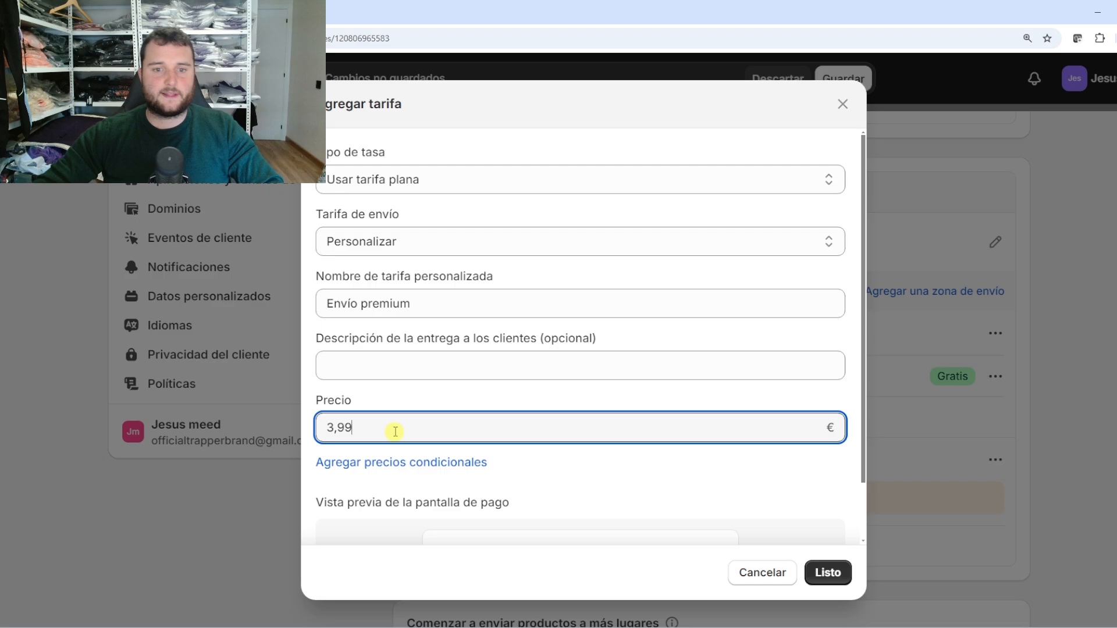
text(,99)
click(394, 404)
scroll(526, 442, down, 2)
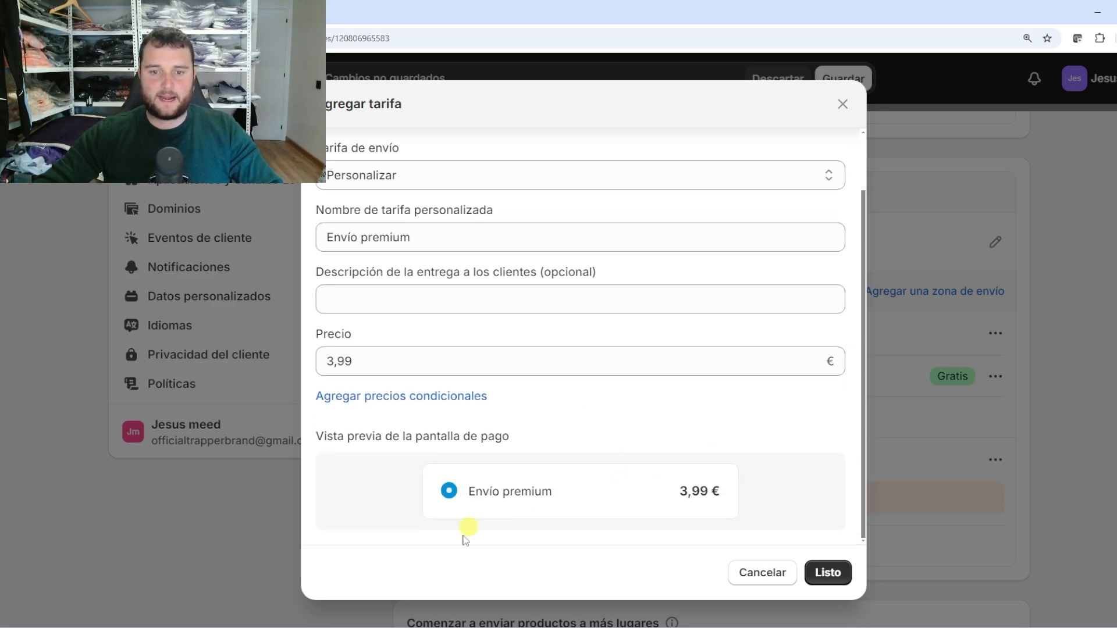
click(826, 573)
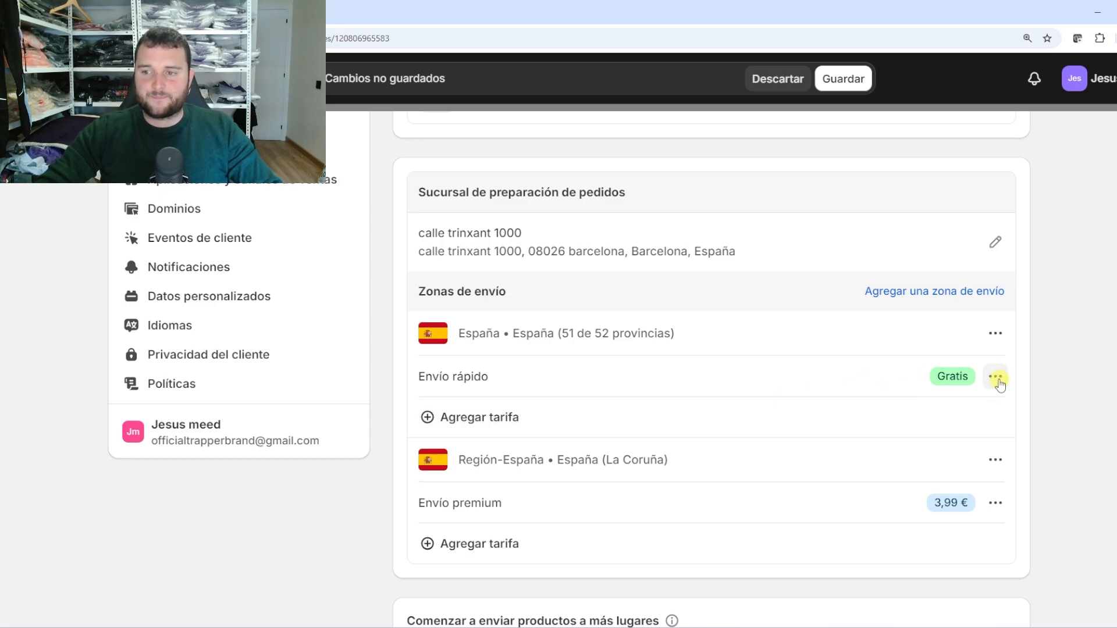
Edit the Envío rápido rate and try conditional pricing by order value and by item weight
click(995, 376)
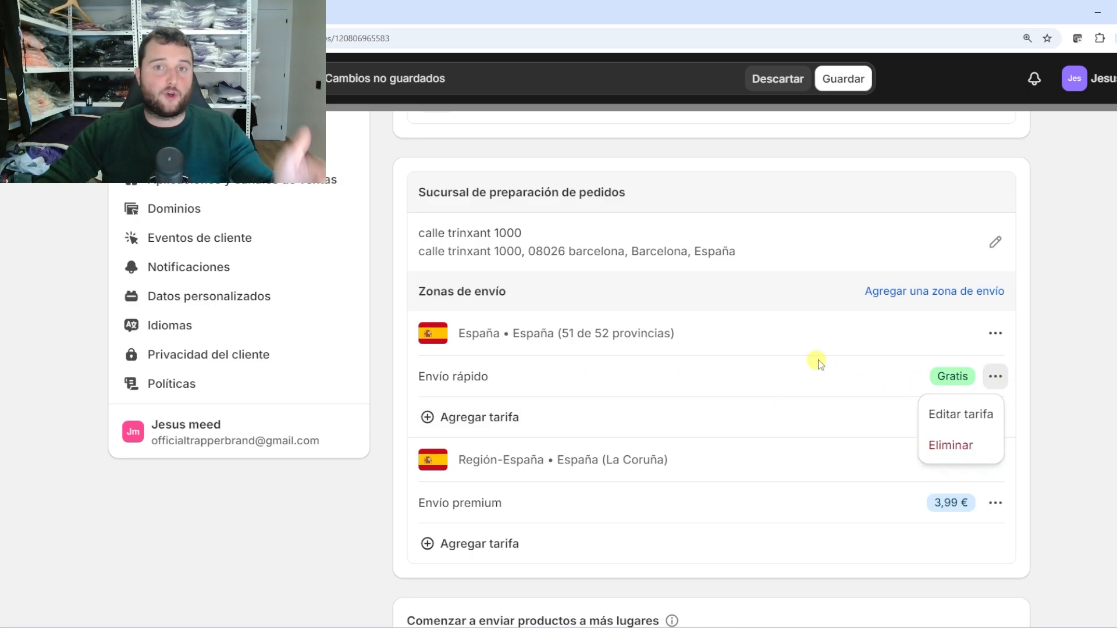
click(1003, 417)
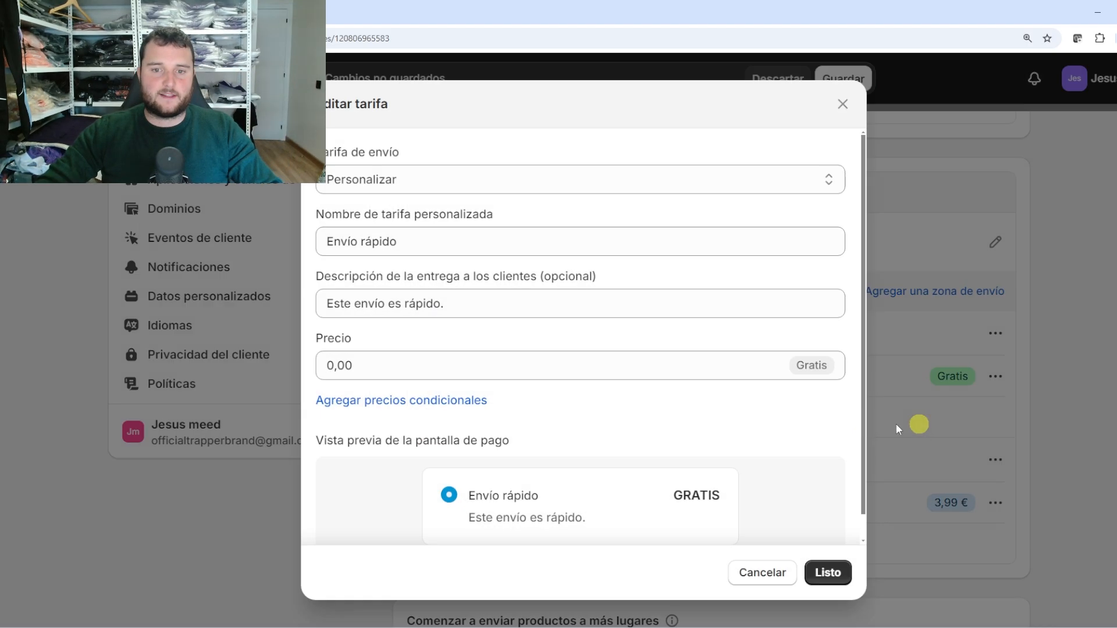
scroll(569, 334, down, 1)
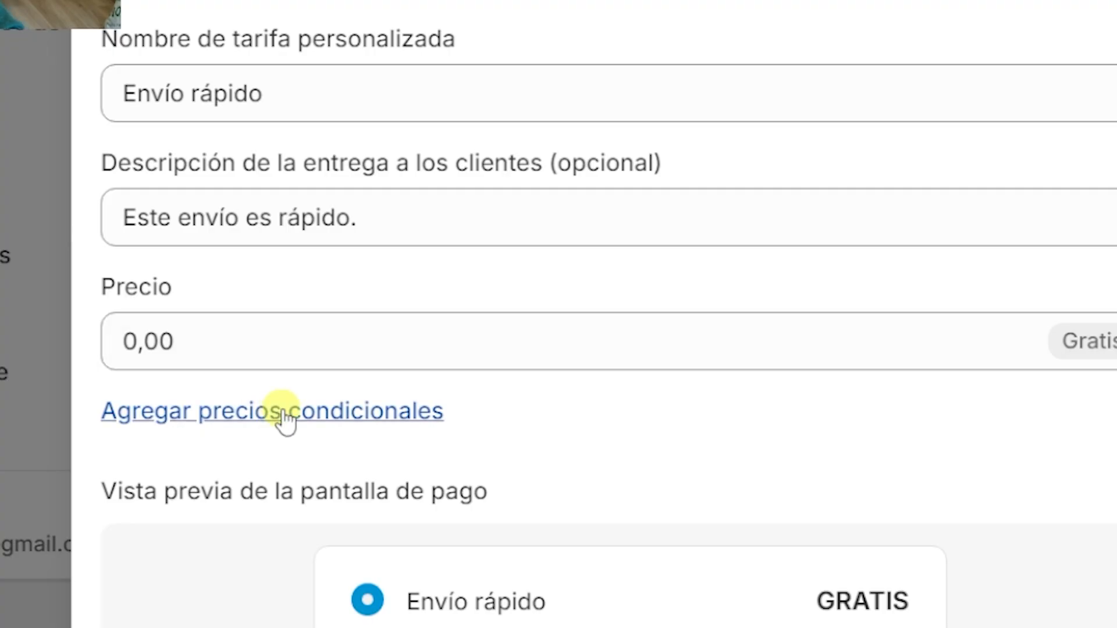
click(285, 416)
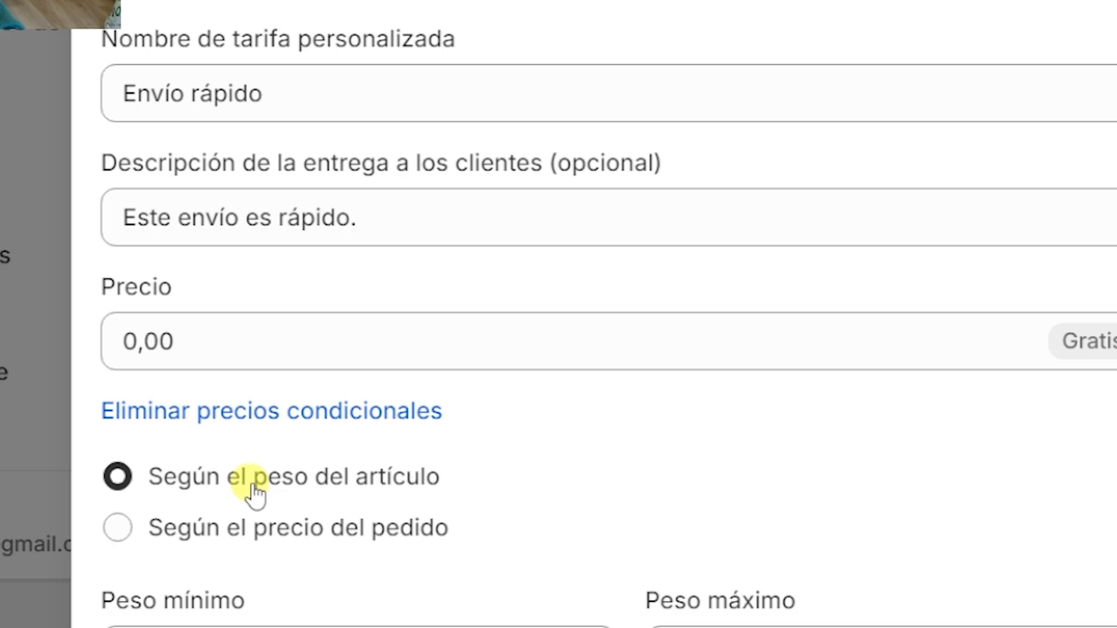
click(230, 531)
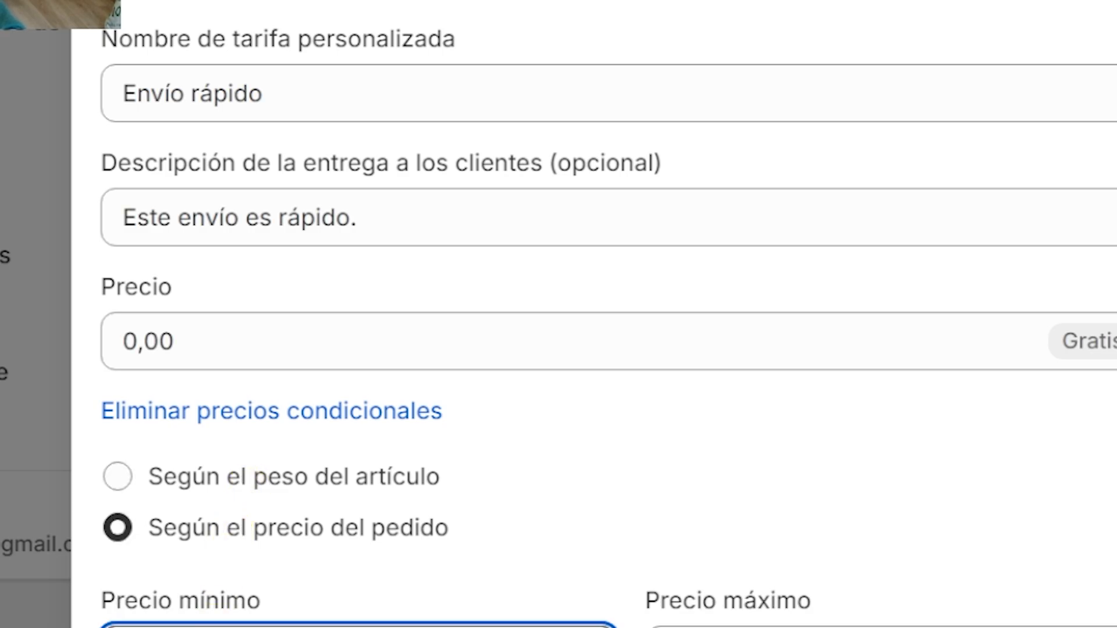
click(804, 627)
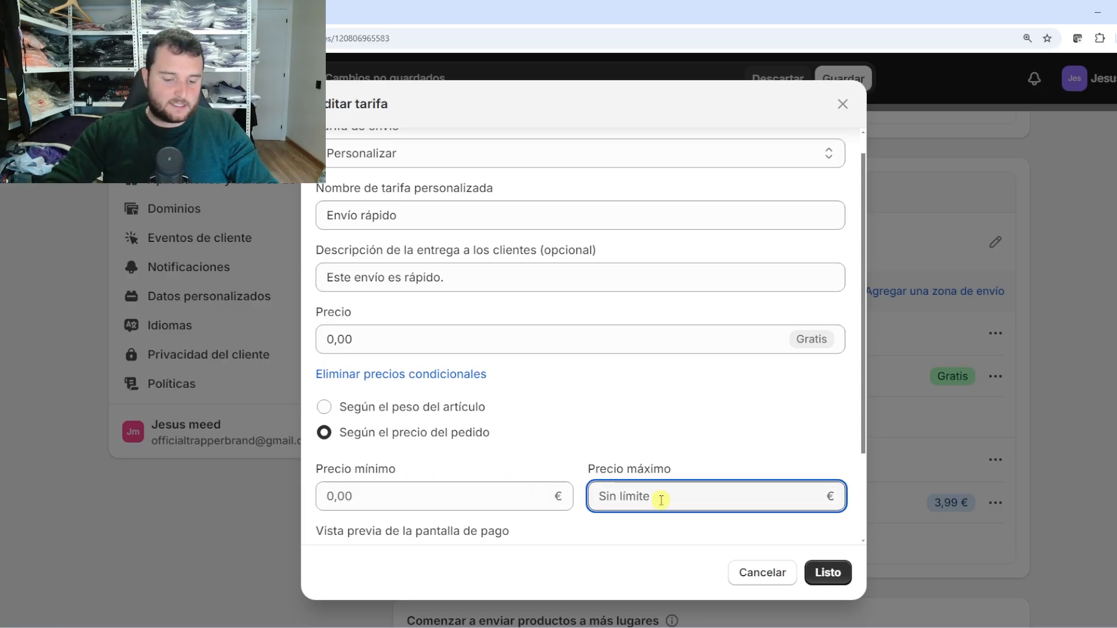
click(674, 419)
scroll(675, 420, down, 1)
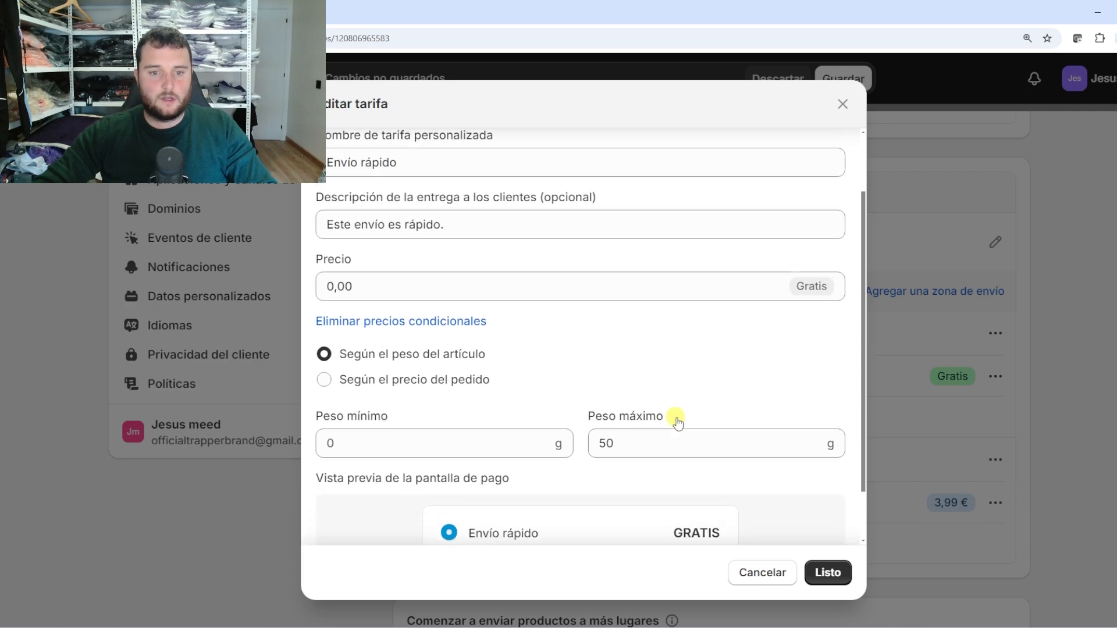
click(619, 435)
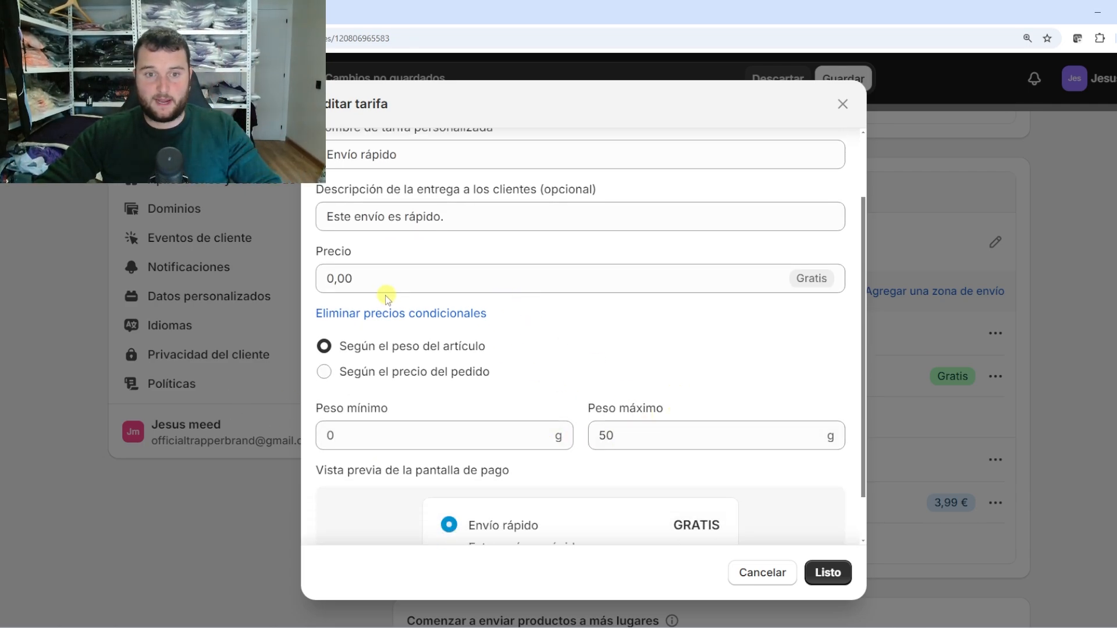
Change the Envío rápido price to 4,99 € and save the rate
double_click(379, 277)
text(4,99)
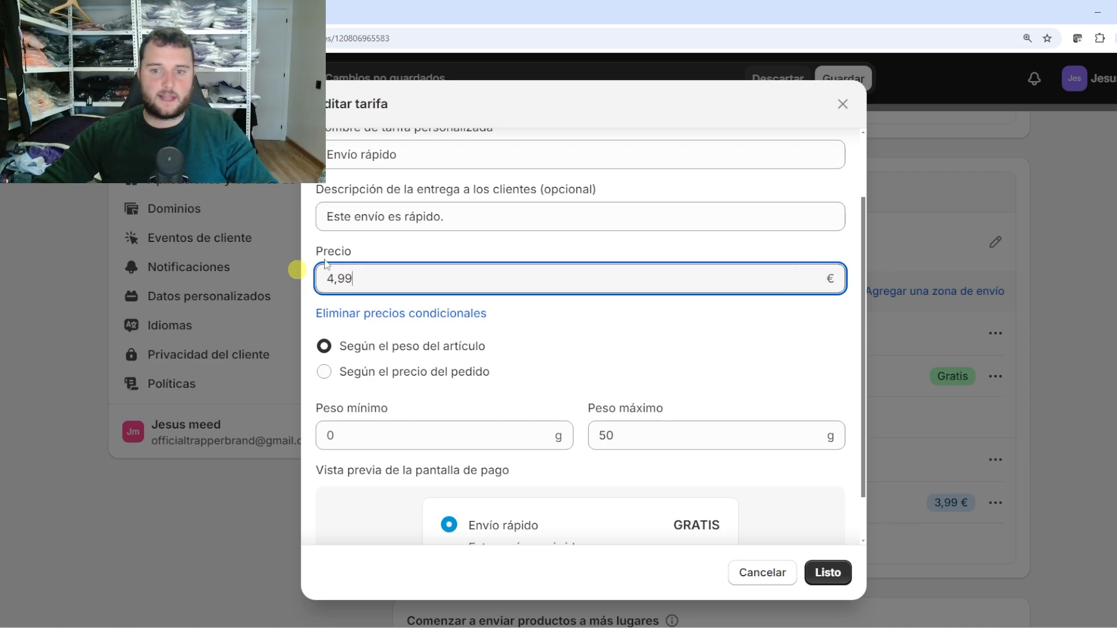
click(760, 314)
scroll(757, 344, down, 1)
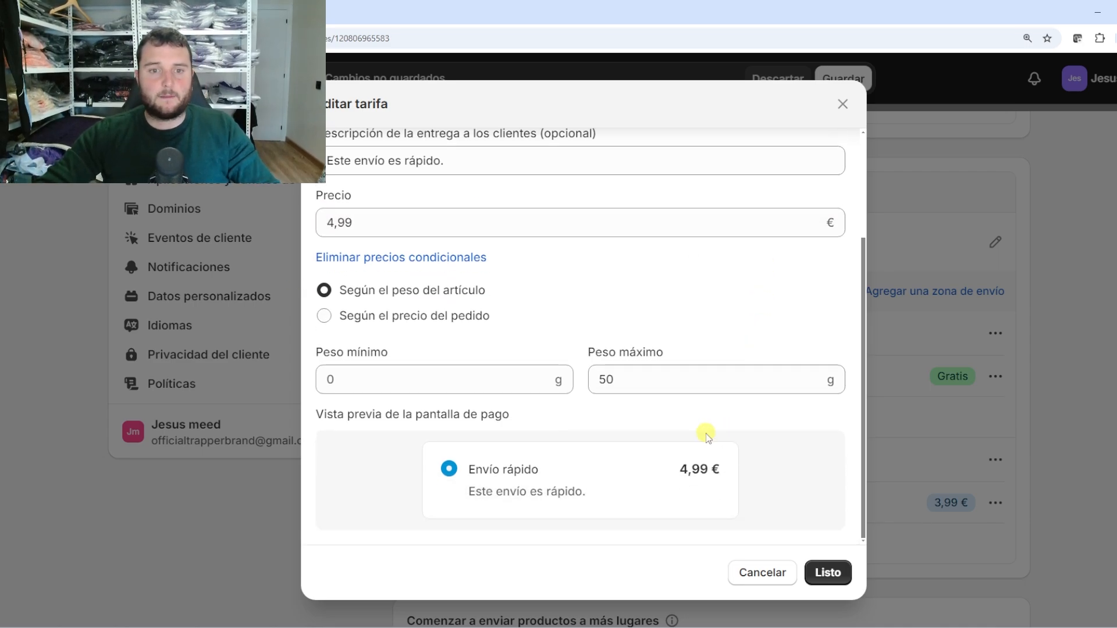
scroll(705, 439, up, 2)
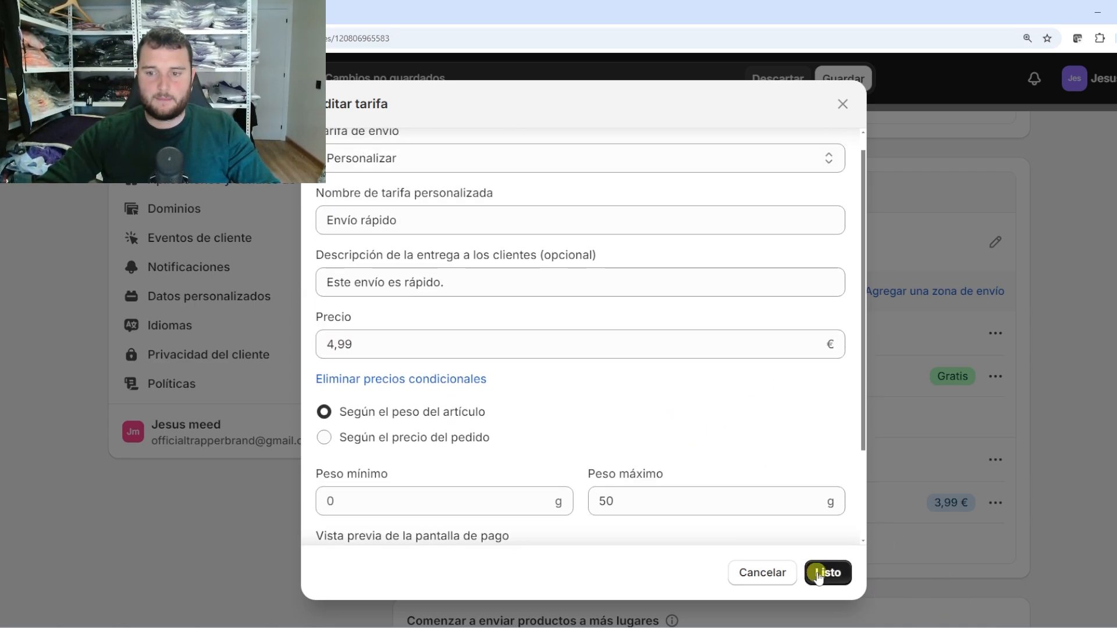
click(826, 573)
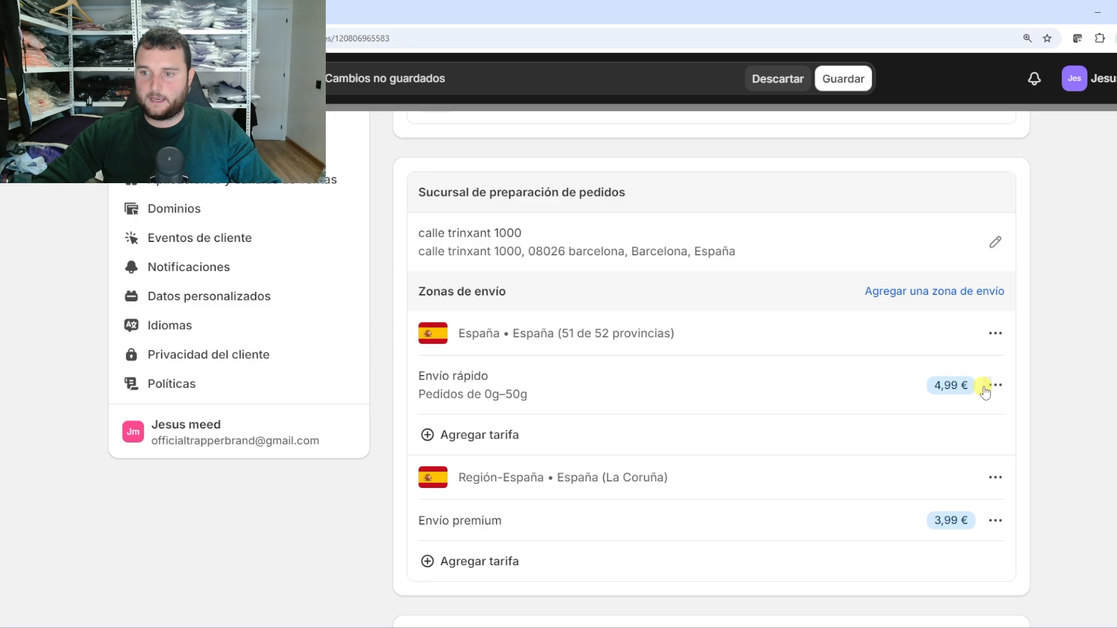
Make Envío rápido apply only to orders from 0,00 € to 50,00 €
click(995, 385)
click(960, 422)
scroll(340, 429, down, 1)
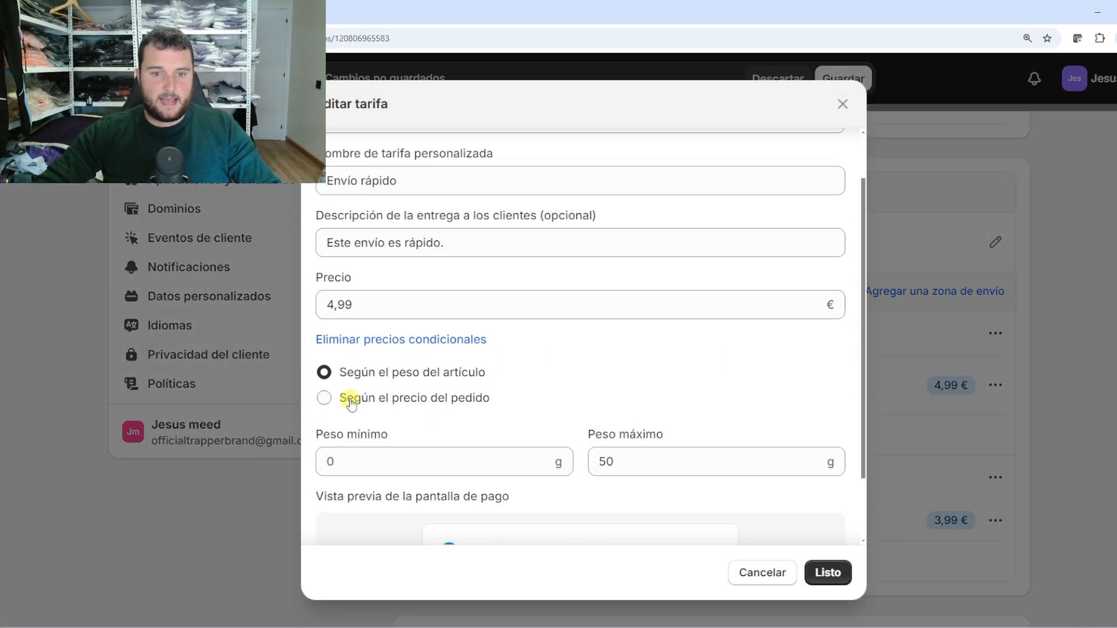
click(348, 398)
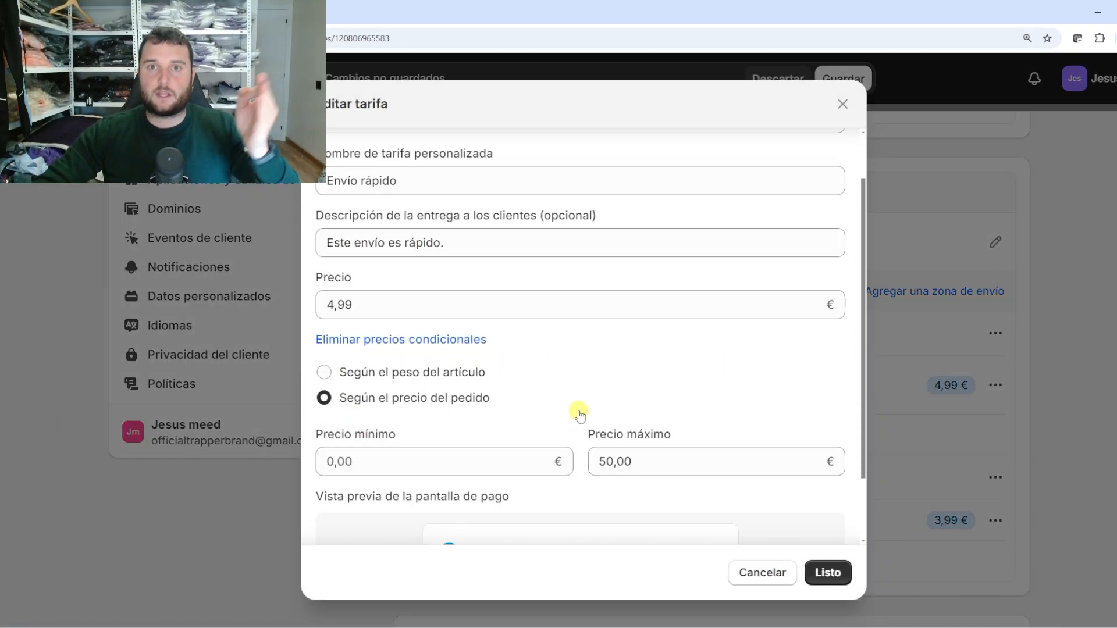
scroll(591, 469, down, 2)
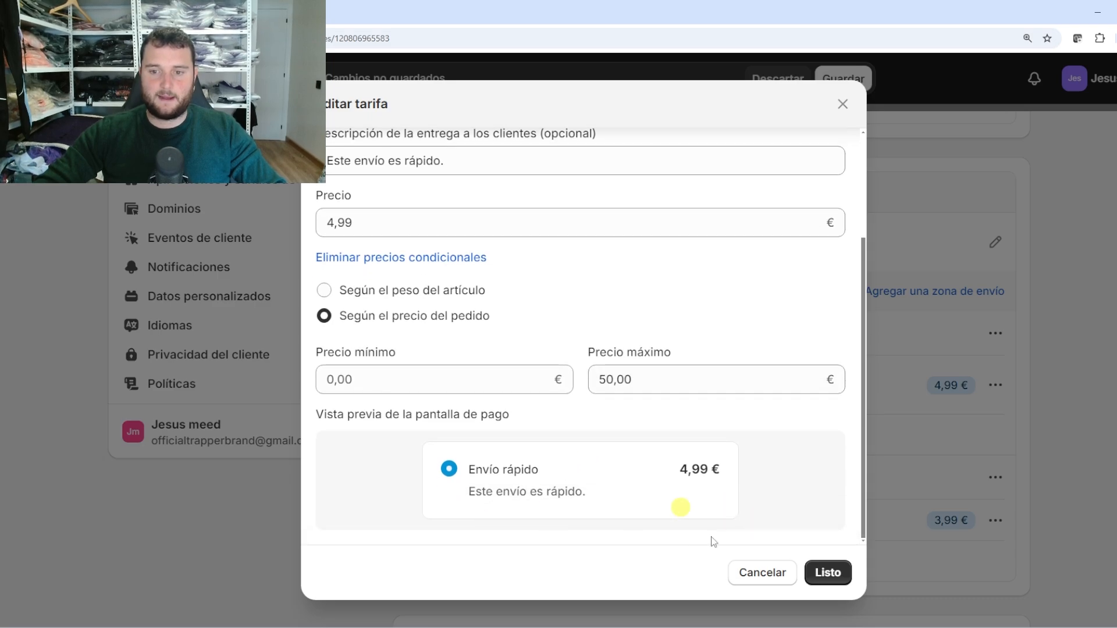
click(827, 573)
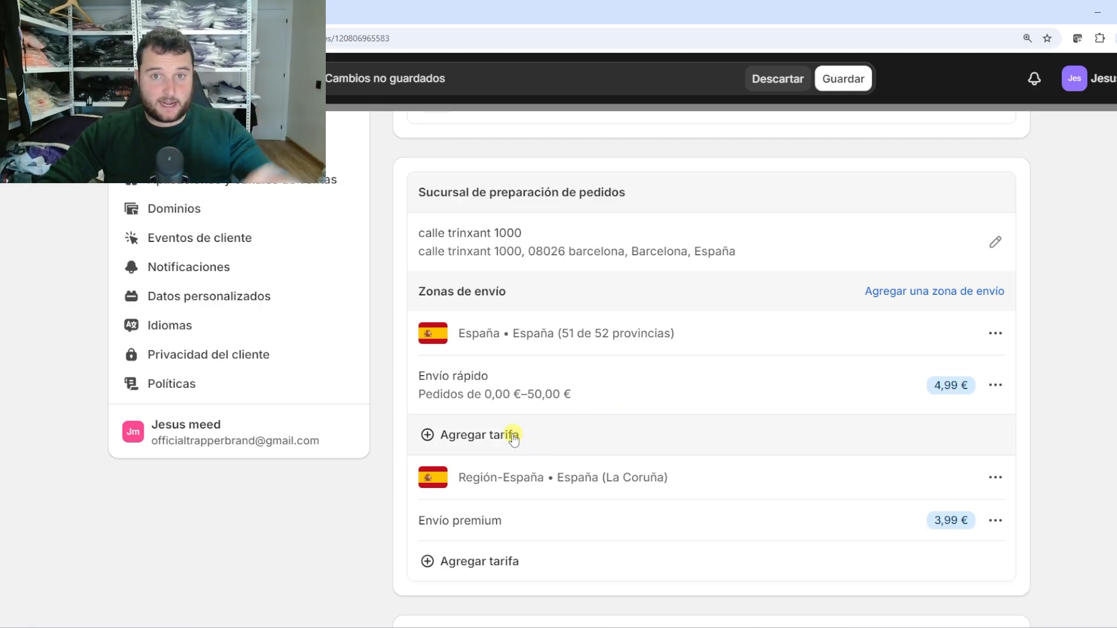
Start a new custom rate in the España zone instead of a preset rate
click(233, 510)
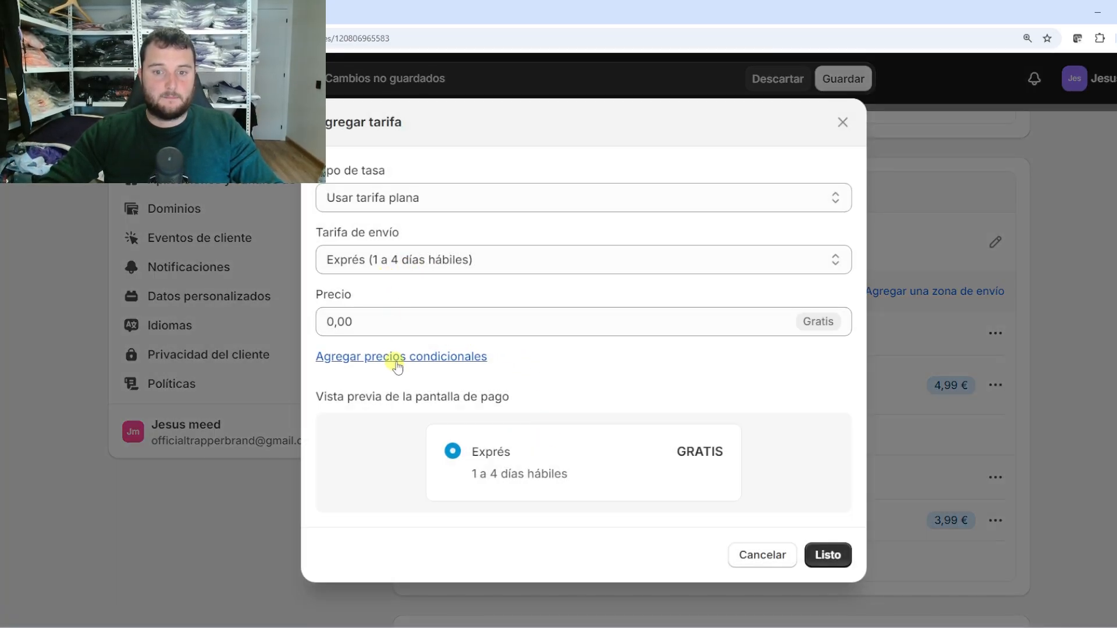
click(765, 559)
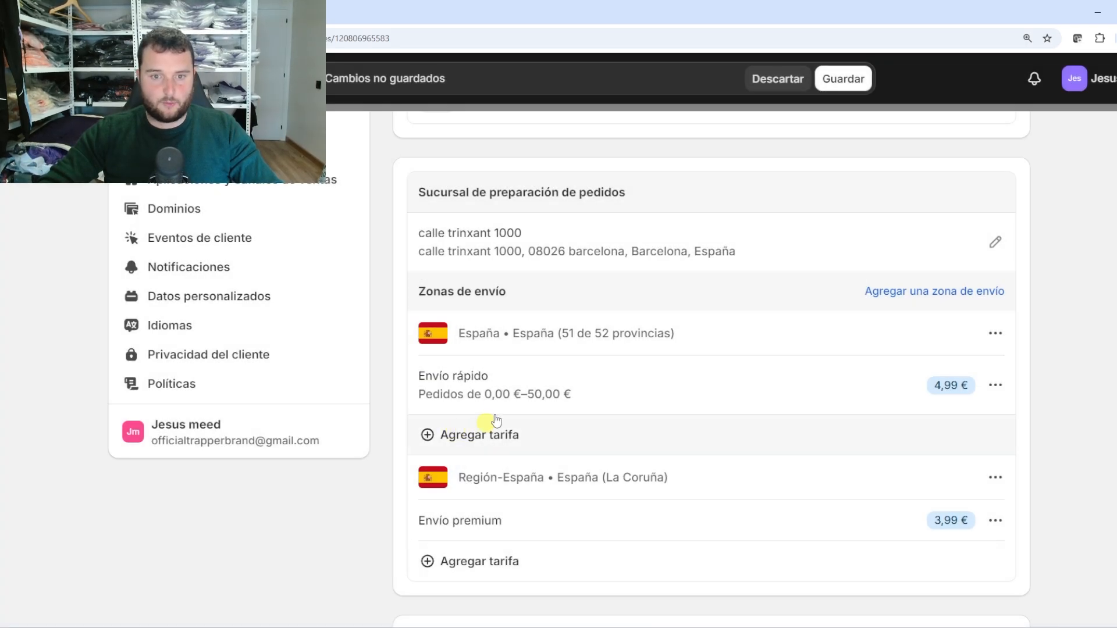
click(483, 440)
click(391, 257)
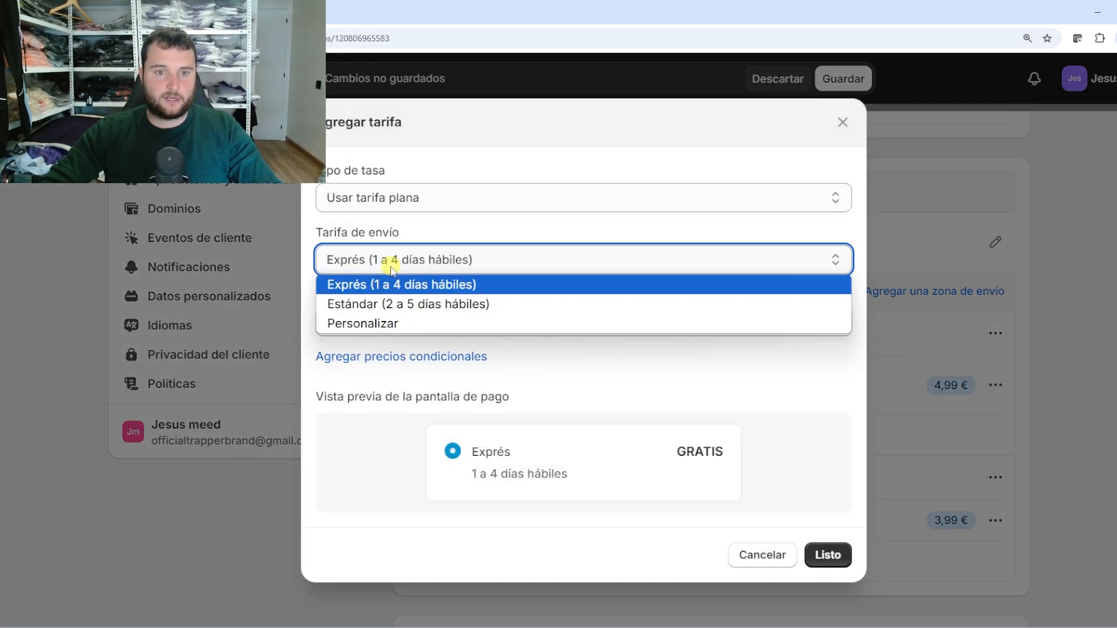
click(382, 321)
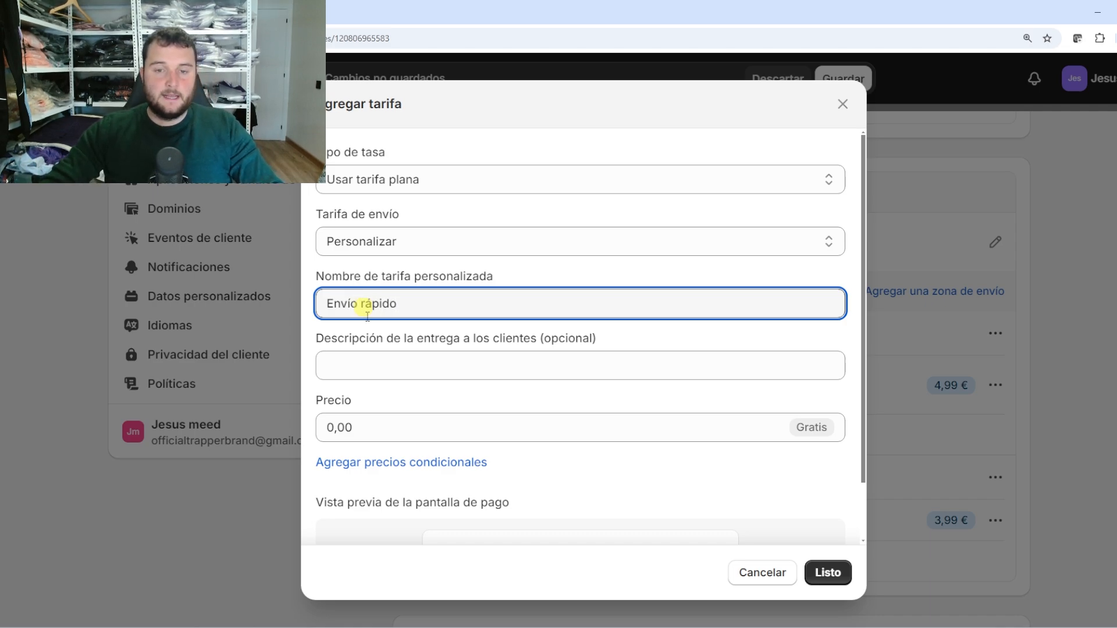
Keep the price at 0,00 € with a condition of orders from 50,00 € minimum, and save
click(352, 425)
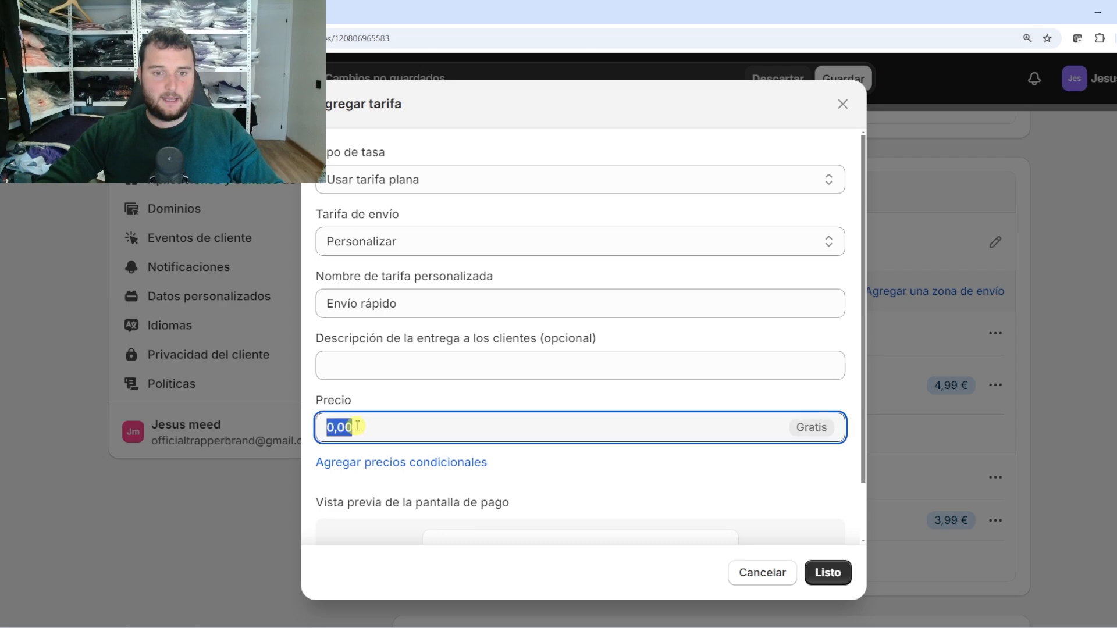
scroll(757, 357, down, 1)
scroll(538, 435, down, 1)
click(428, 407)
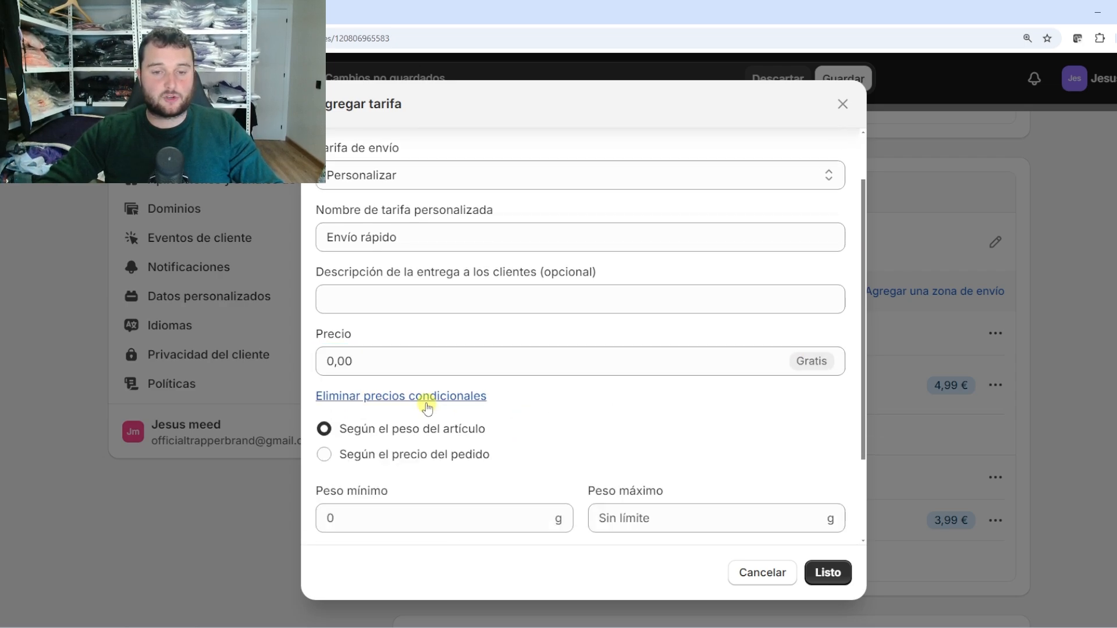
scroll(407, 436, down, 1)
click(418, 396)
click(381, 465)
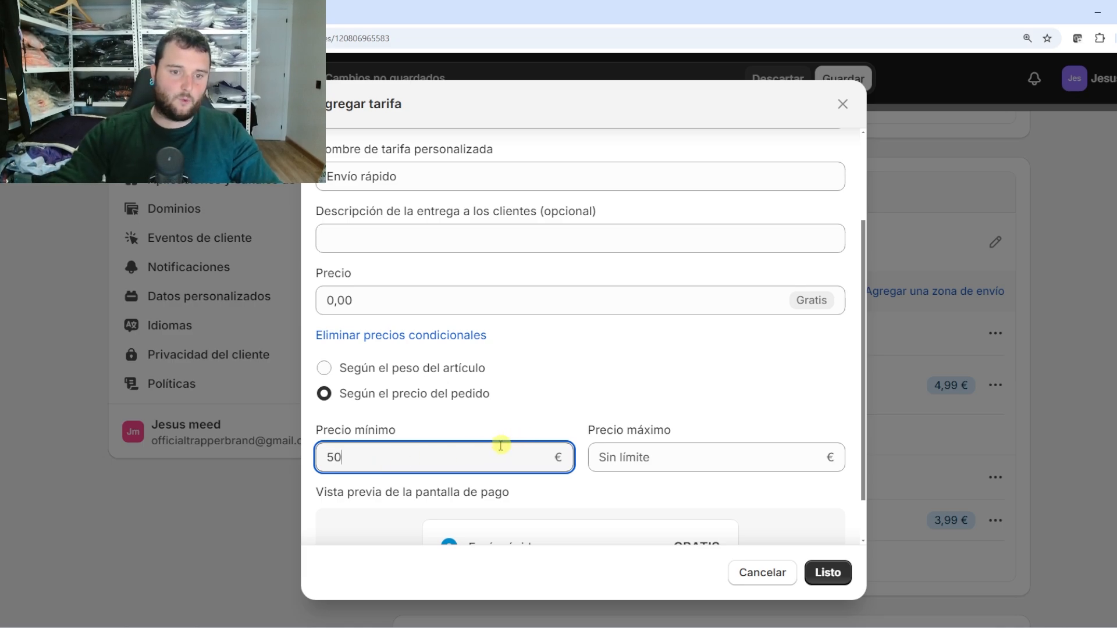
click(501, 431)
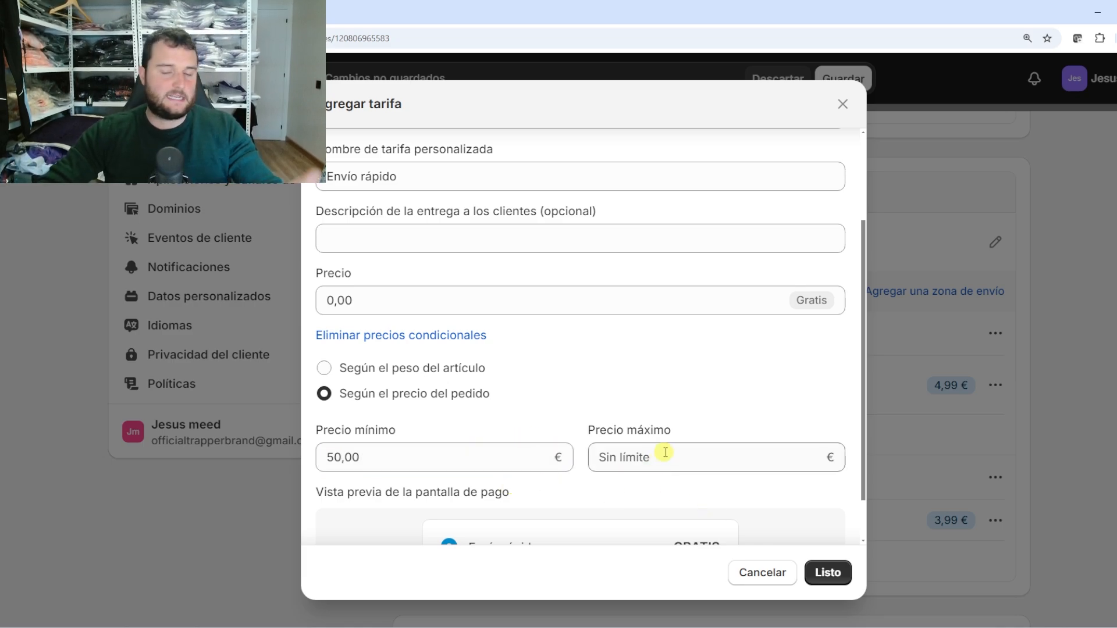
scroll(654, 451, down, 2)
click(826, 573)
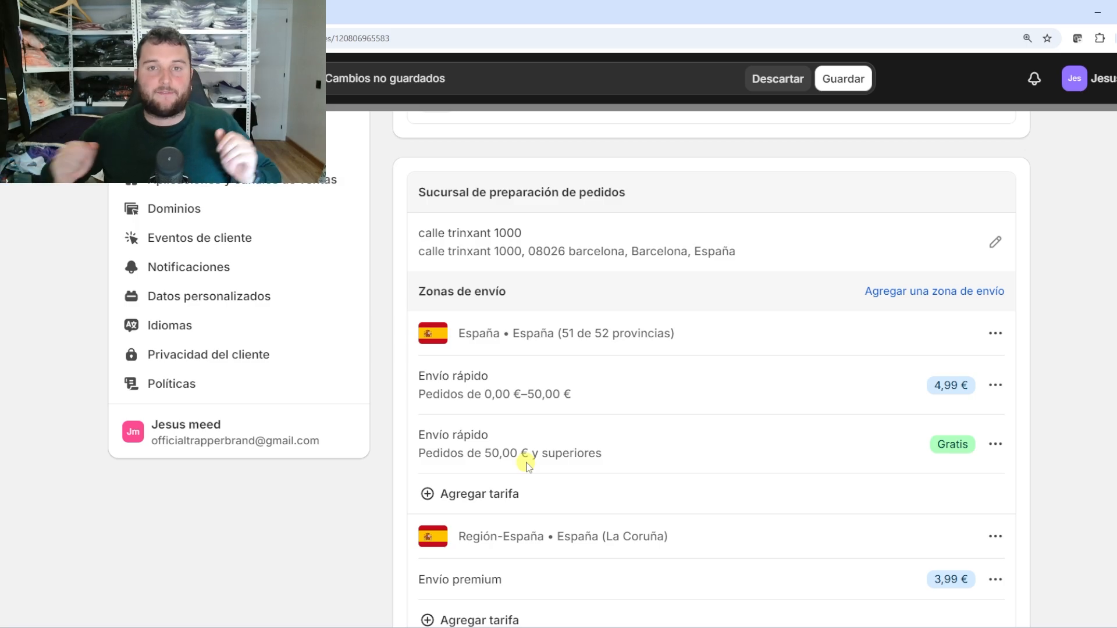
Lower the paid Envío rápido rate's maximum order price to 49,99 €
click(996, 385)
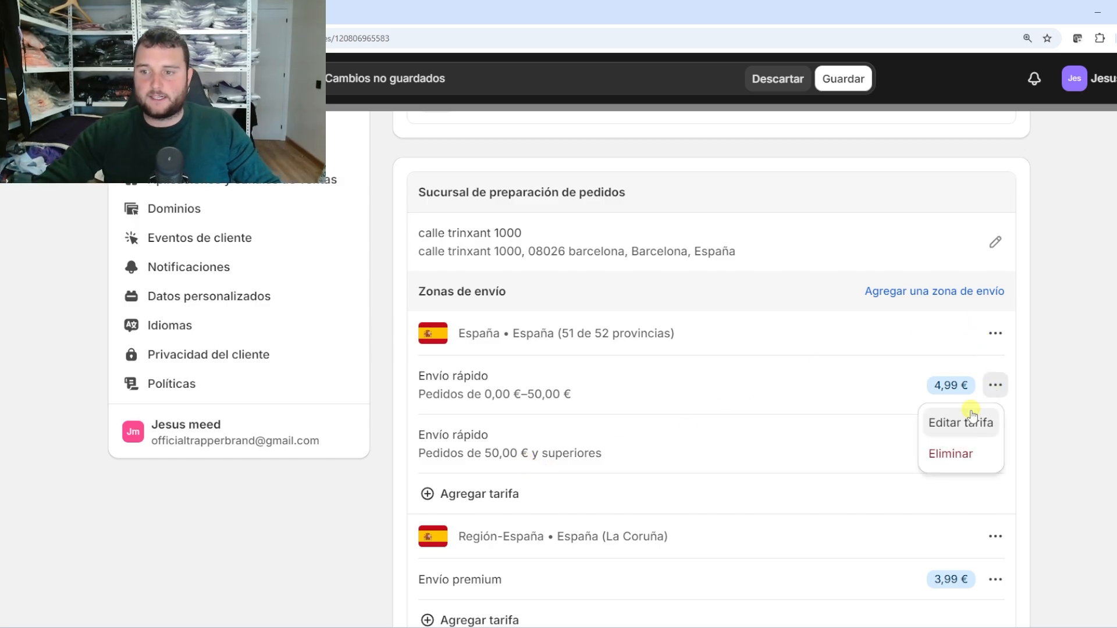
click(968, 422)
scroll(549, 479, down, 1)
scroll(550, 478, down, 1)
double_click(640, 460)
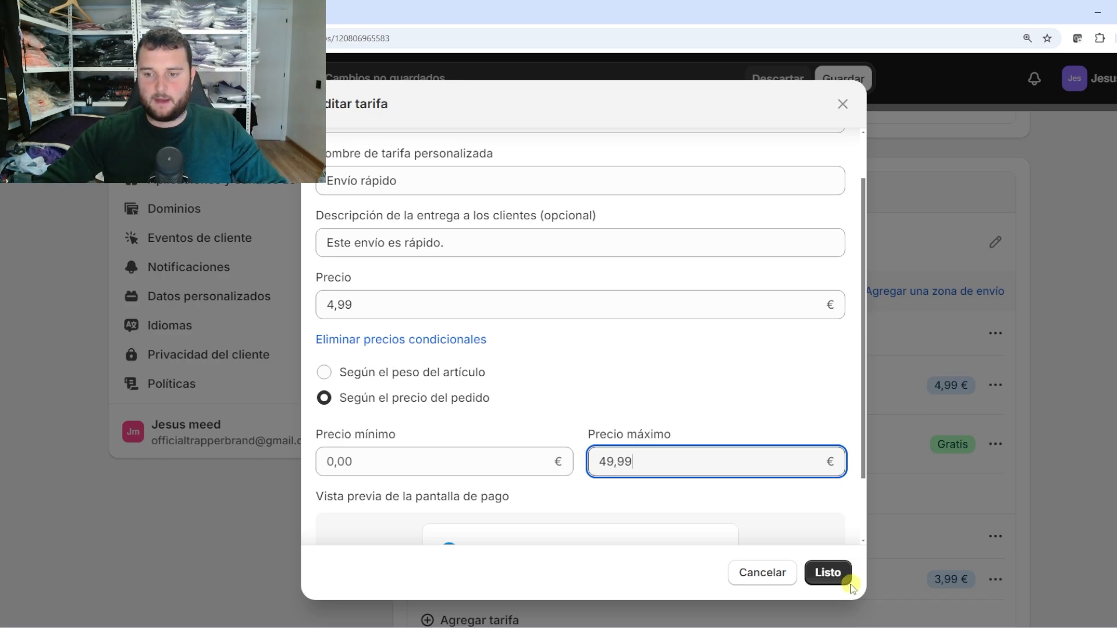
click(848, 580)
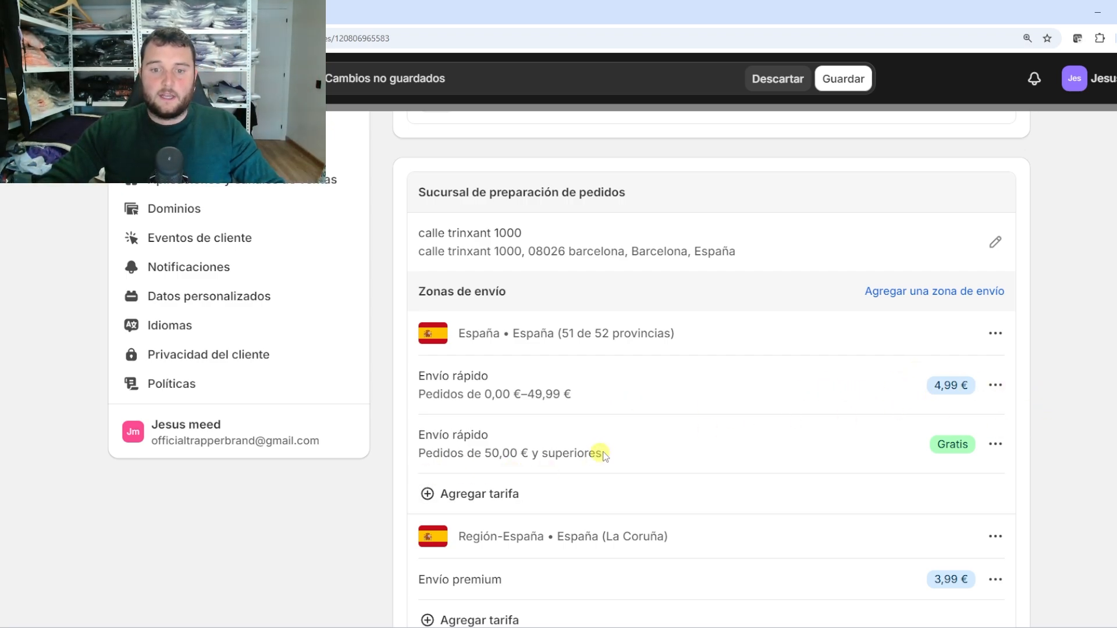
drag(646, 453, 437, 461)
click(552, 462)
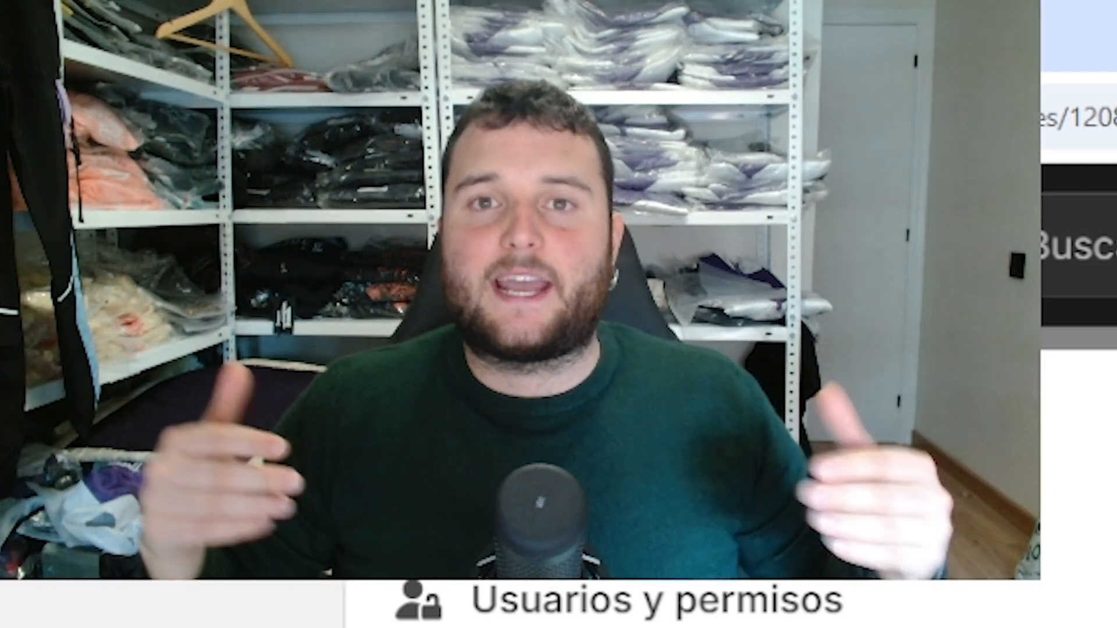
scroll(731, 488, up, 3)
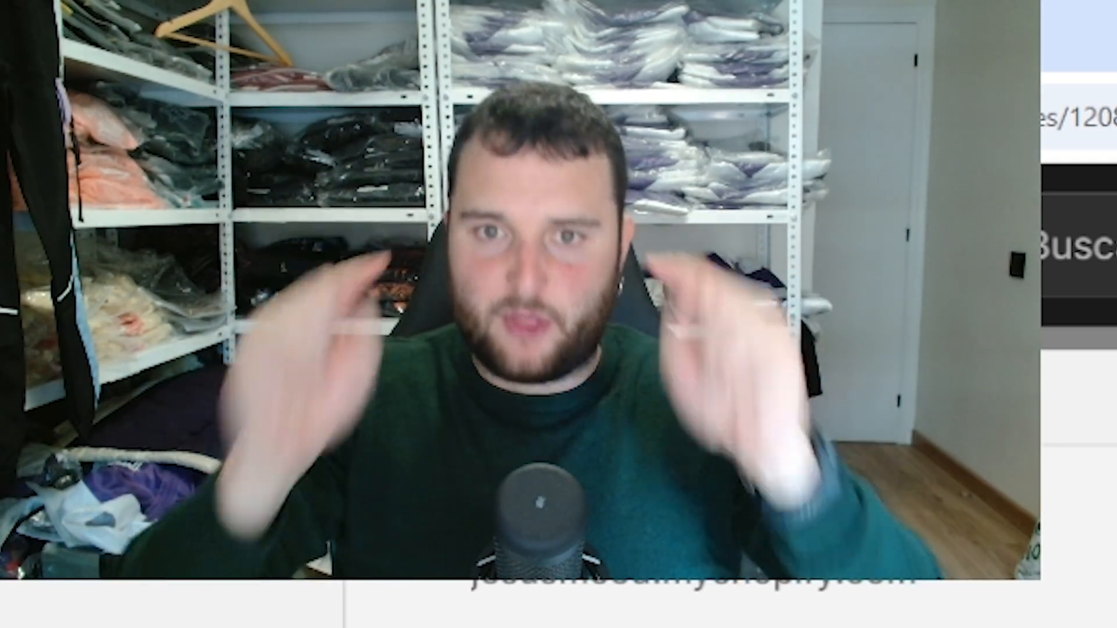
scroll(731, 599, down, 1)
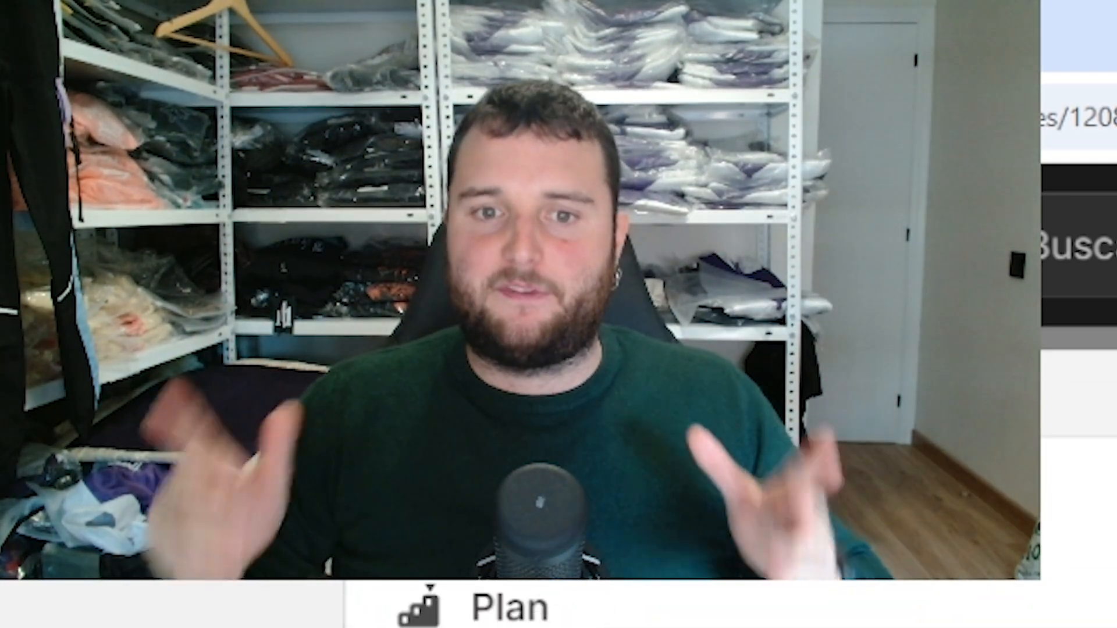
scroll(730, 599, down, 1)
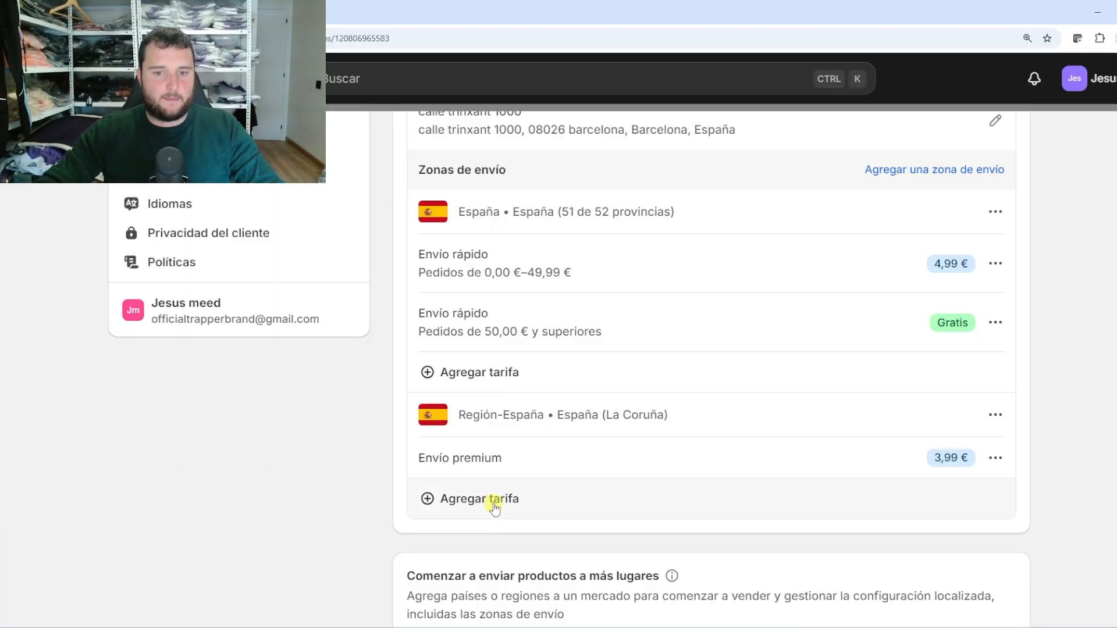
scroll(574, 557, up, 4)
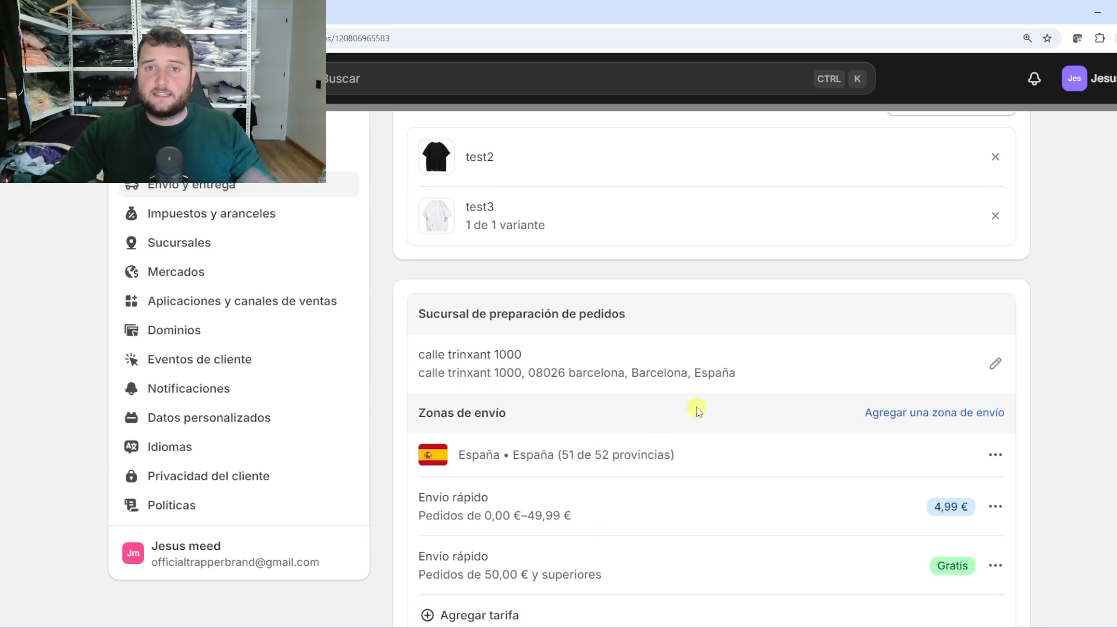
drag(747, 373, 636, 375)
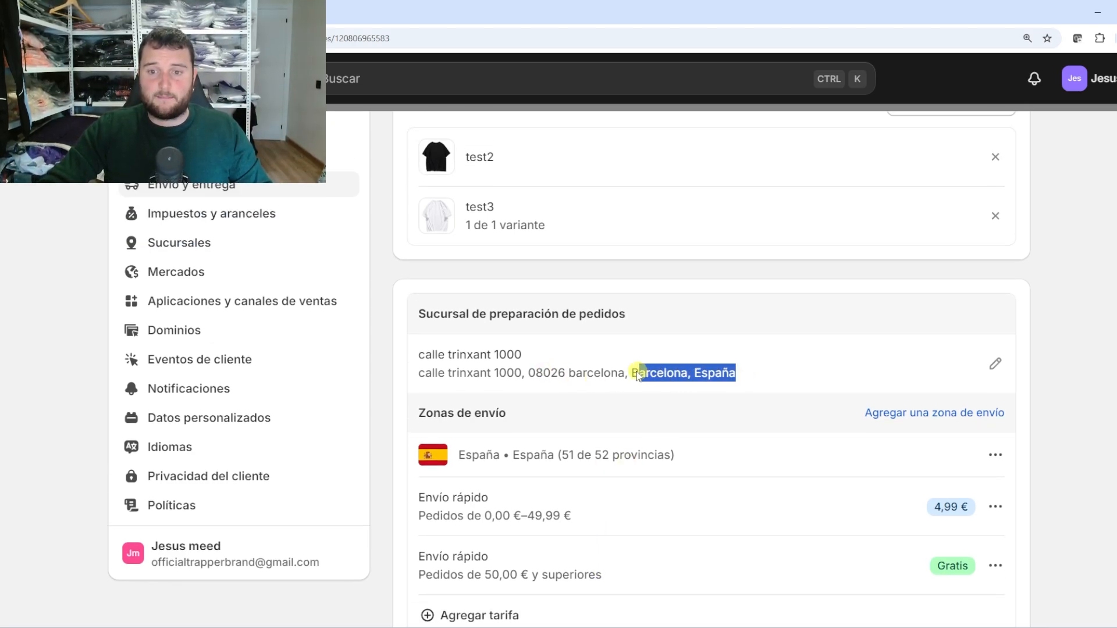
click(638, 376)
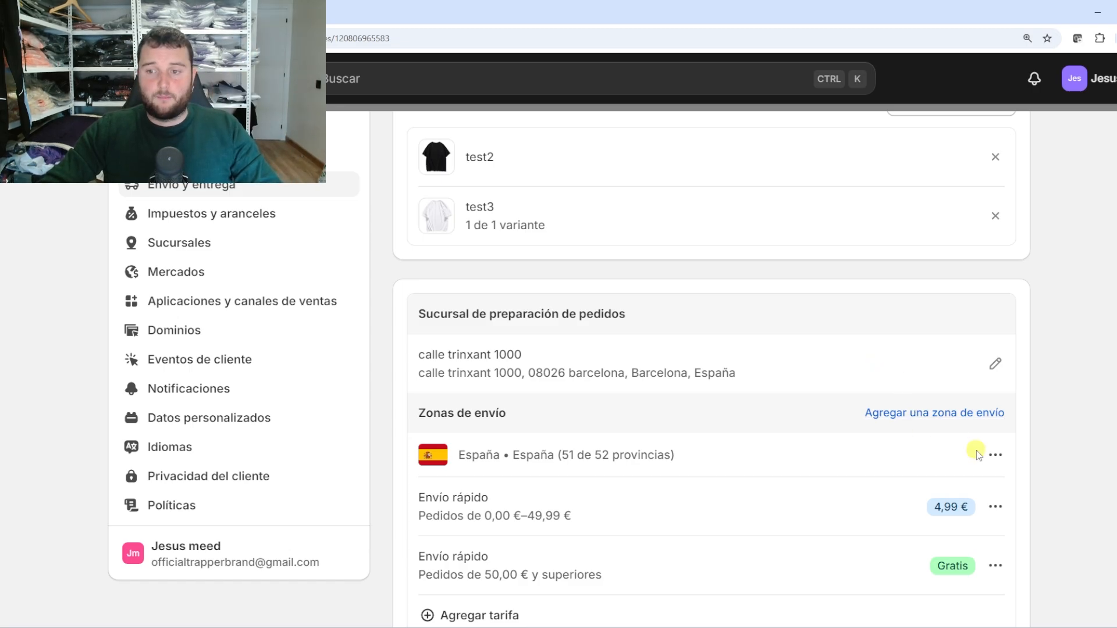
scroll(919, 423, up, 2)
scroll(911, 463, down, 1)
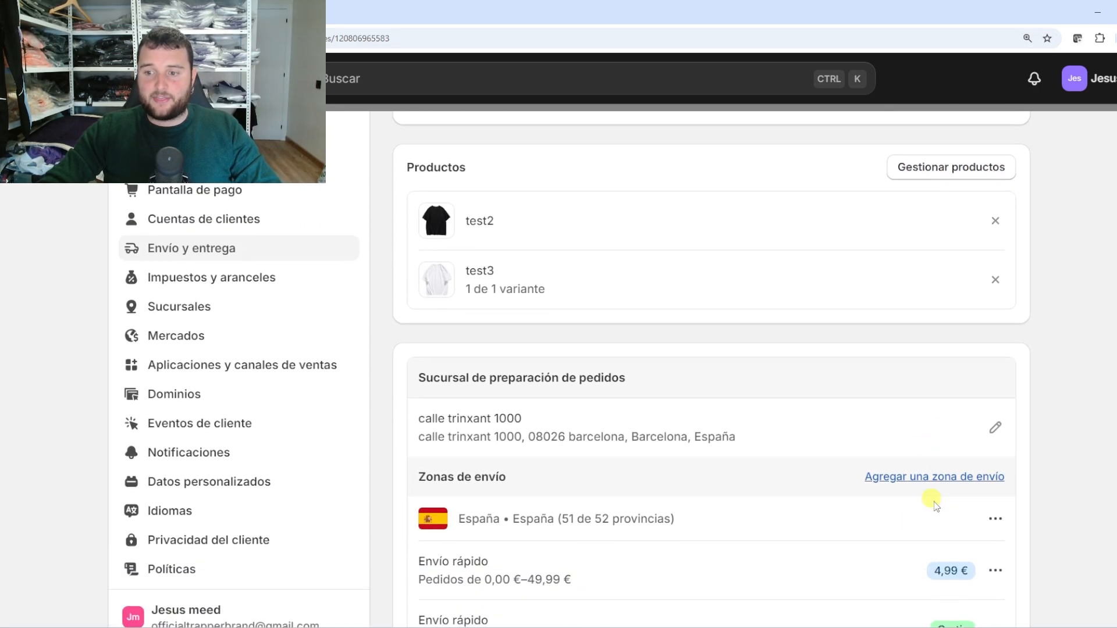
click(948, 474)
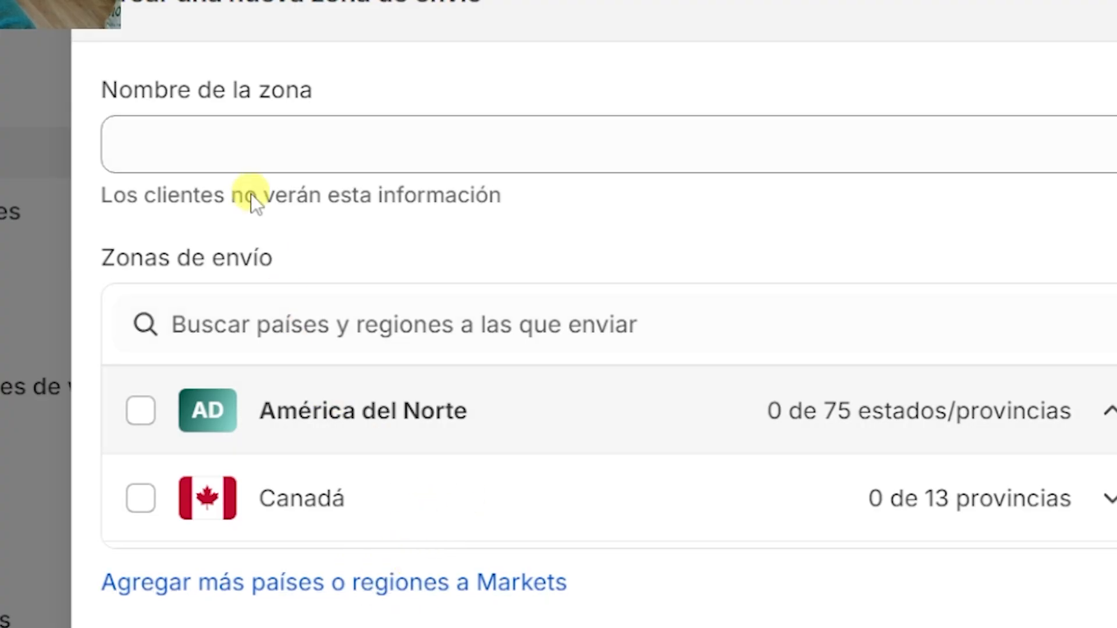
click(289, 309)
text(C)
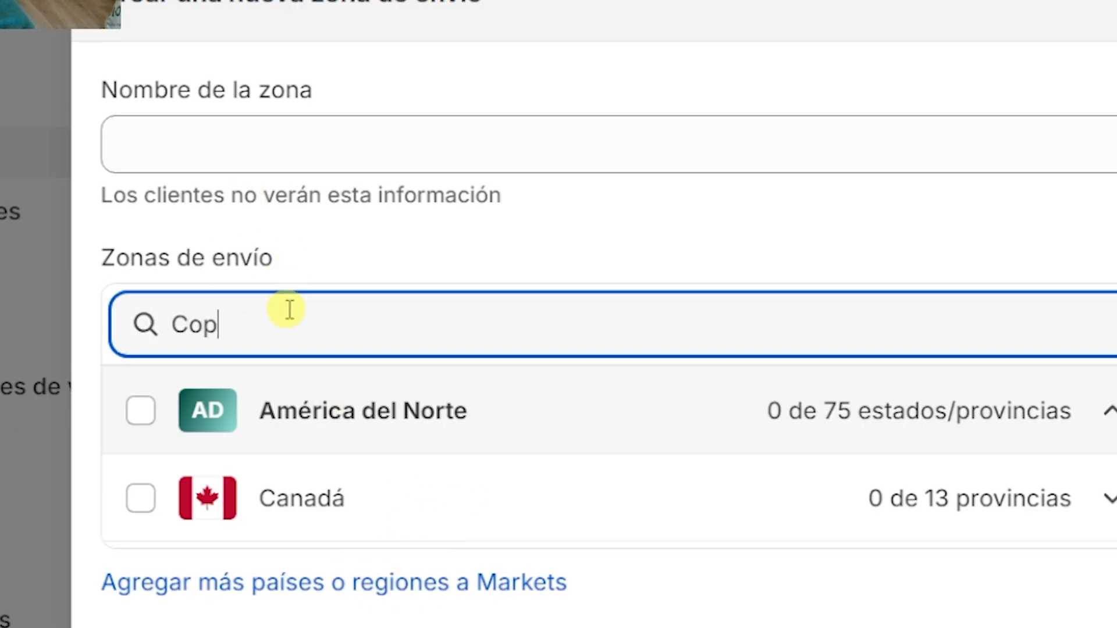
text(olom)
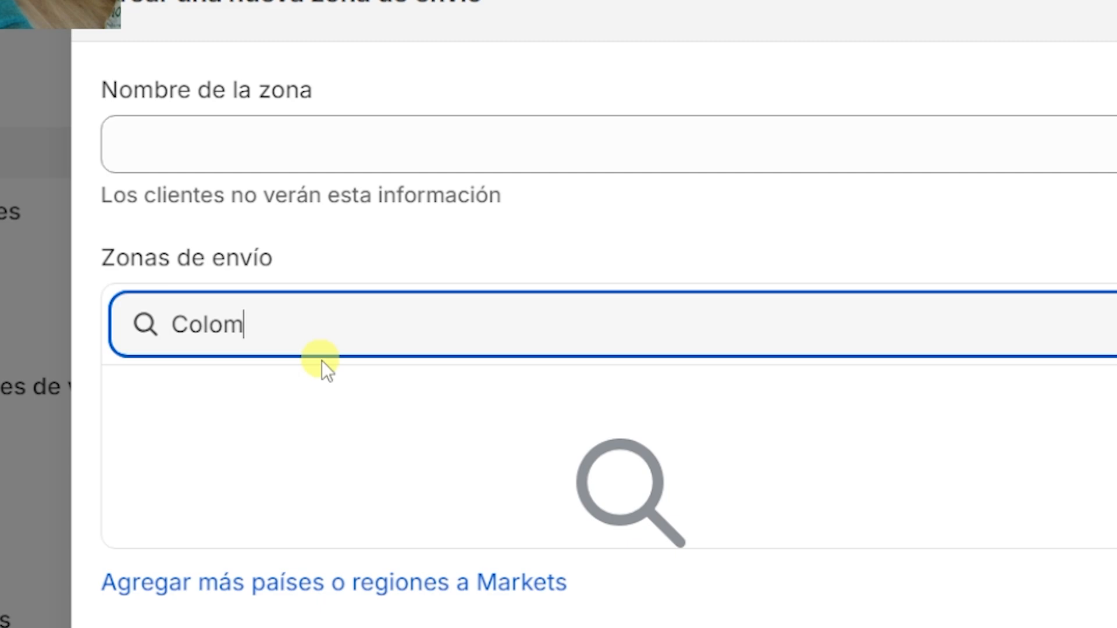
drag(260, 295, 34, 326)
key(BackSpace)
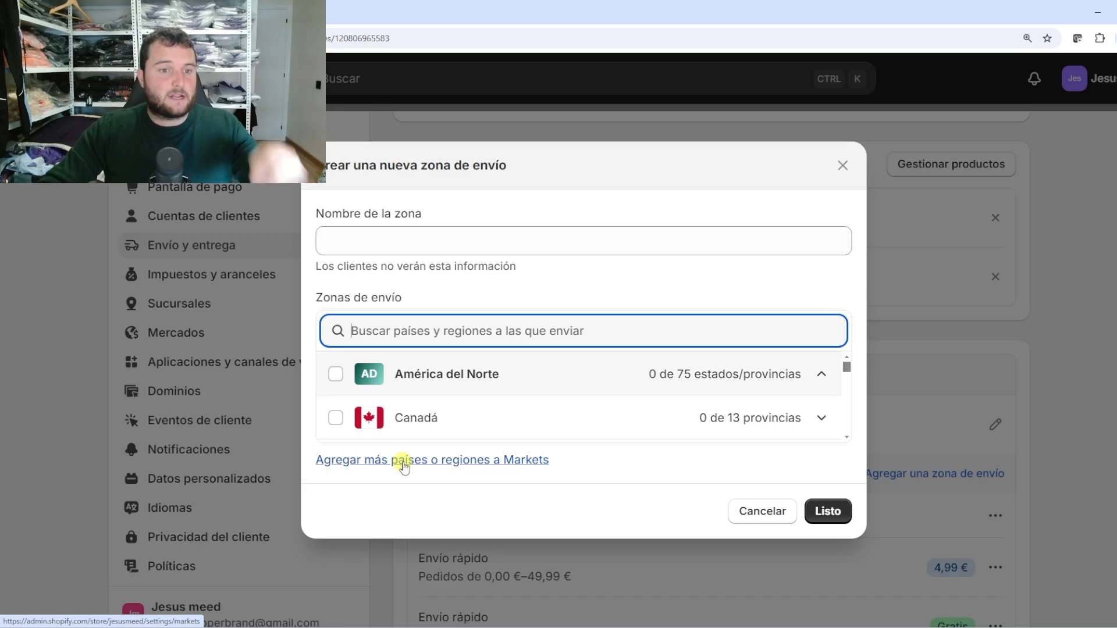
Start adding a new market named Colombia
click(388, 463)
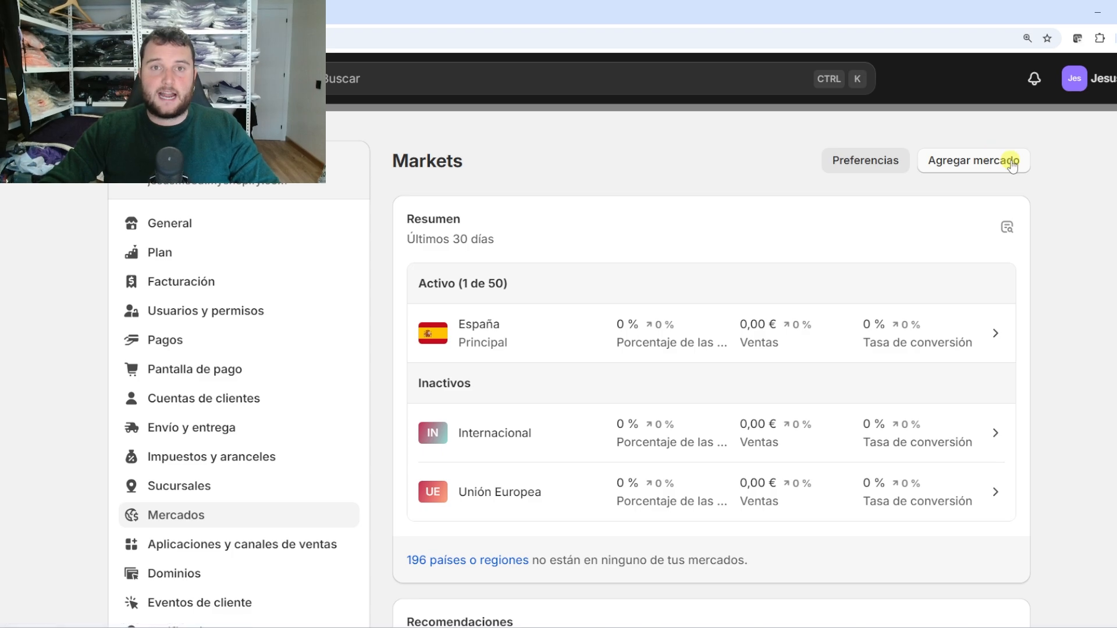
click(974, 163)
click(451, 207)
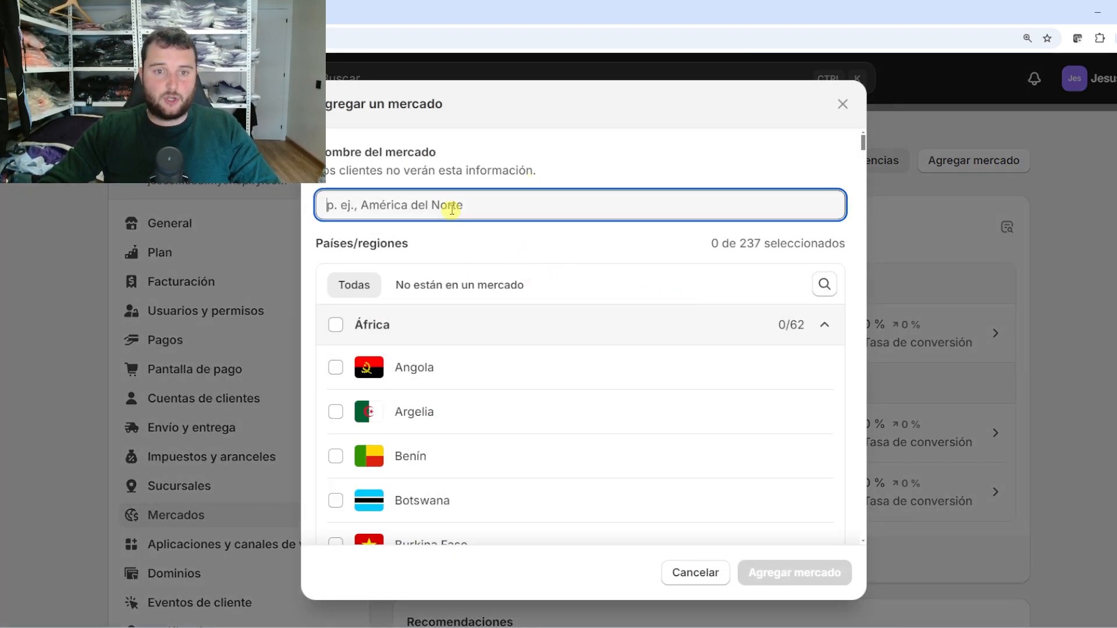
text(Colombia)
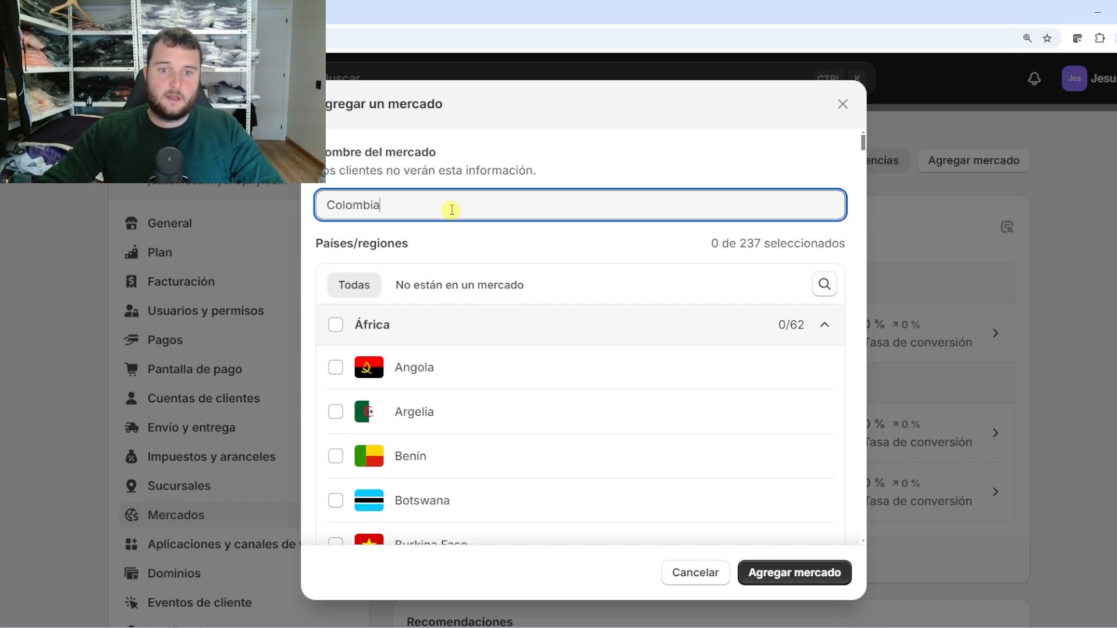
Find and tick Colombia in the country list, then create the market
click(824, 284)
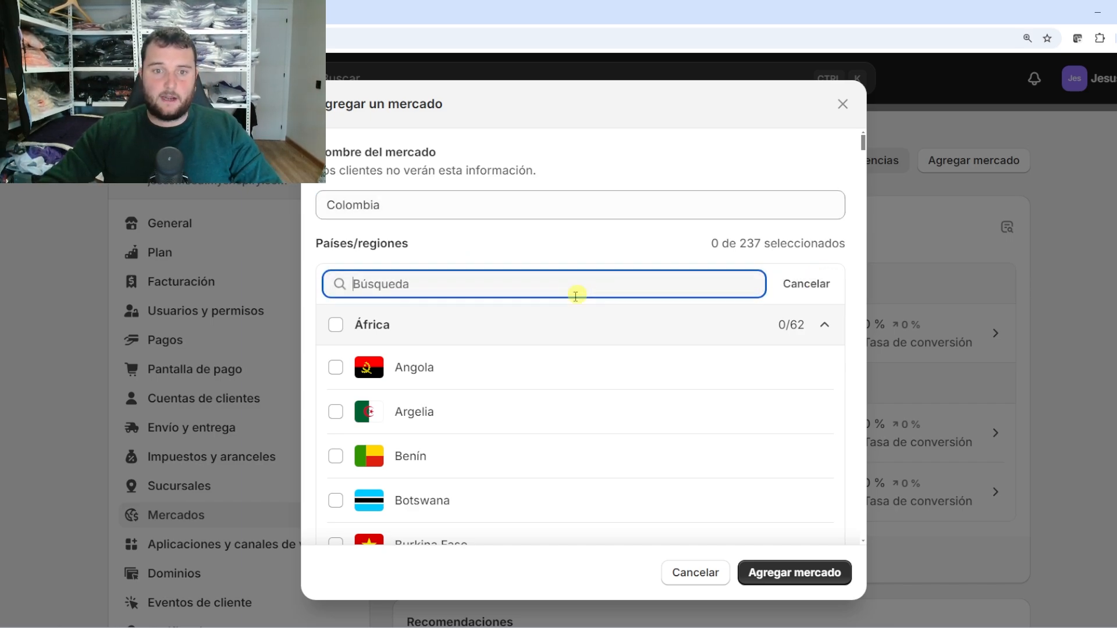
text(Co)
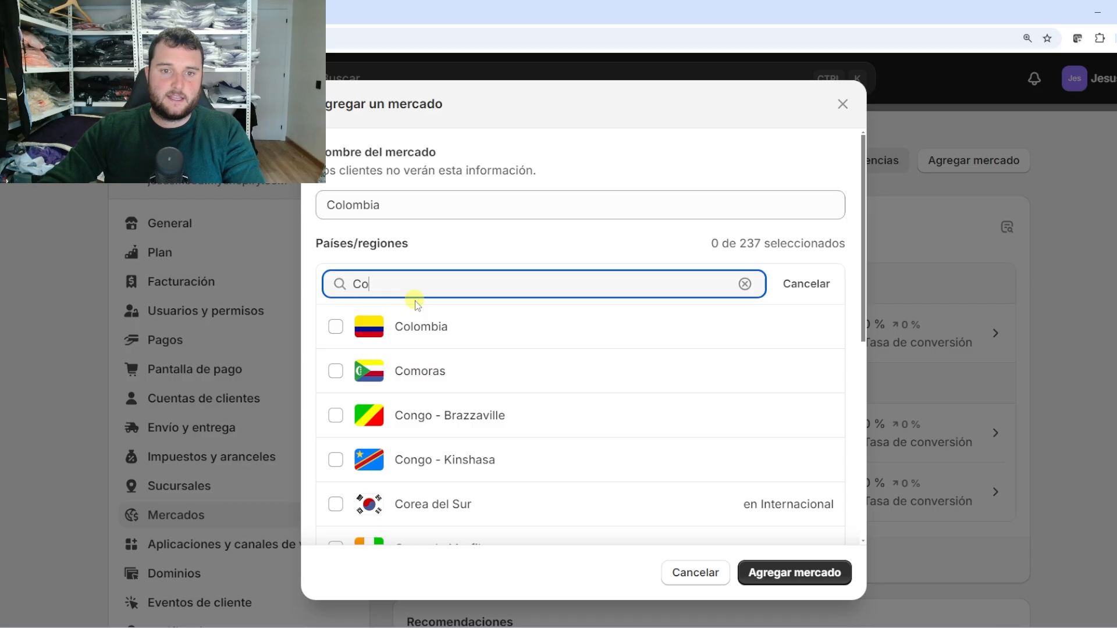
key(BackSpace)
key(BackSpace)
scroll(499, 424, down, 20)
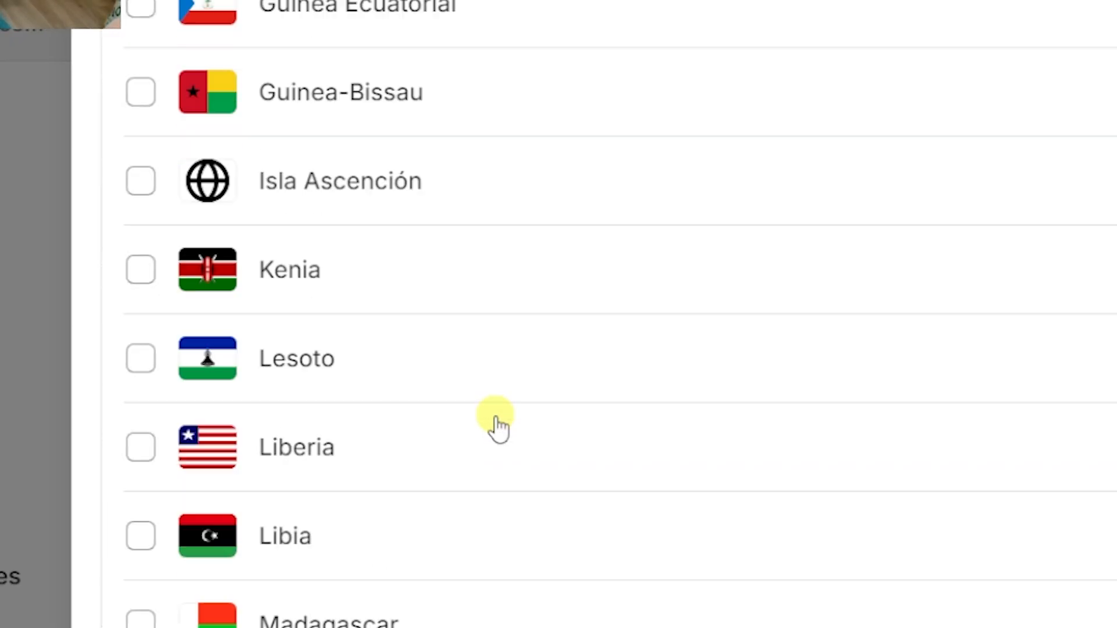
scroll(498, 427, down, 20)
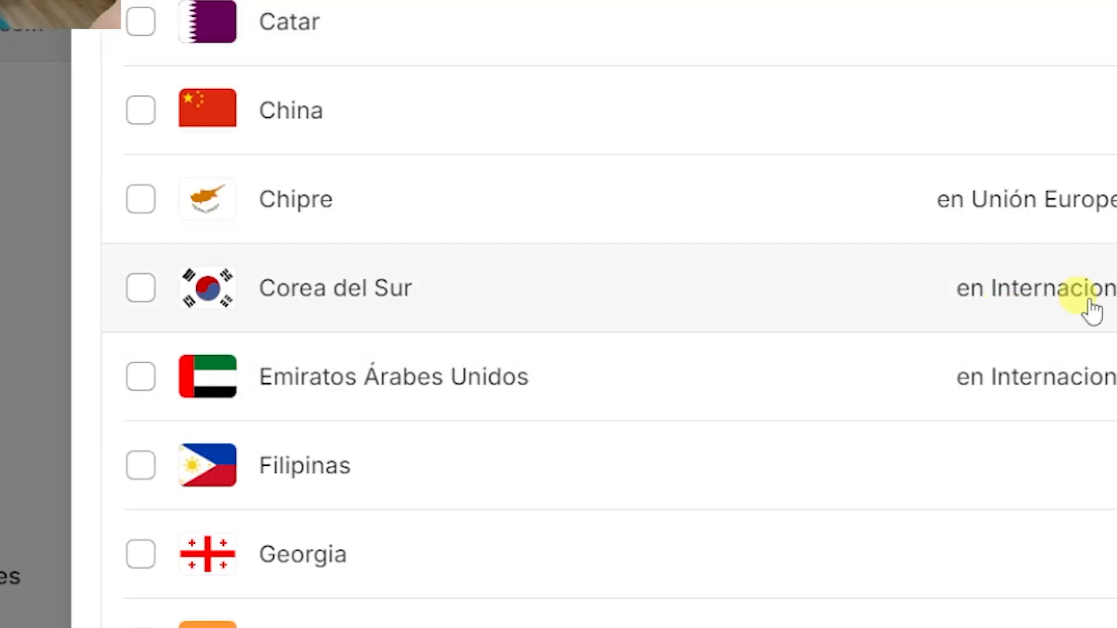
scroll(498, 427, up, 20)
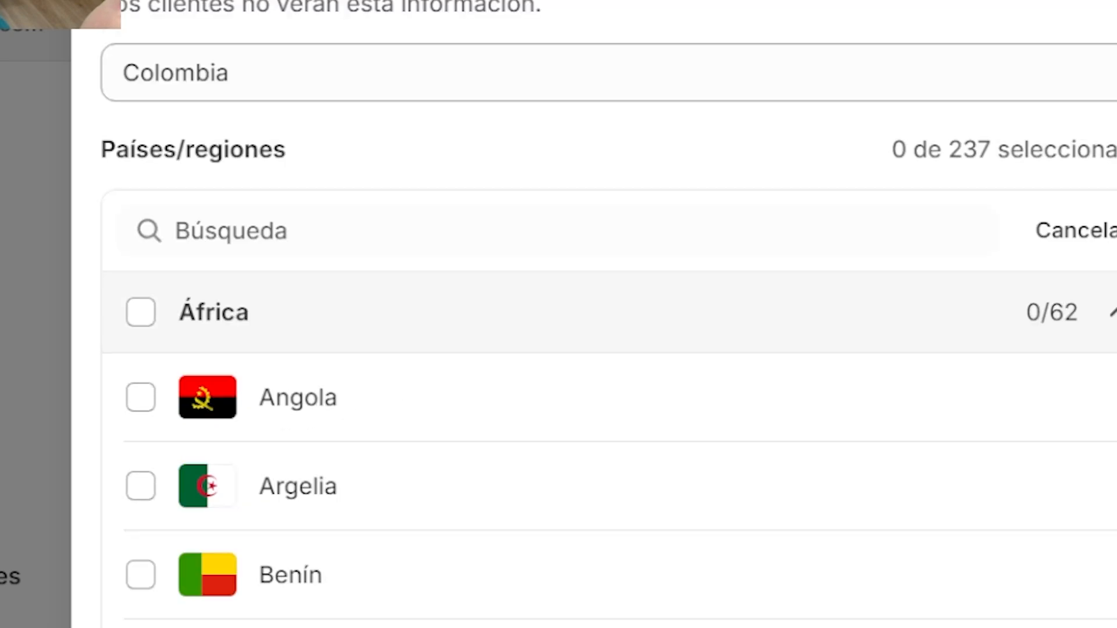
click(288, 245)
text(Col)
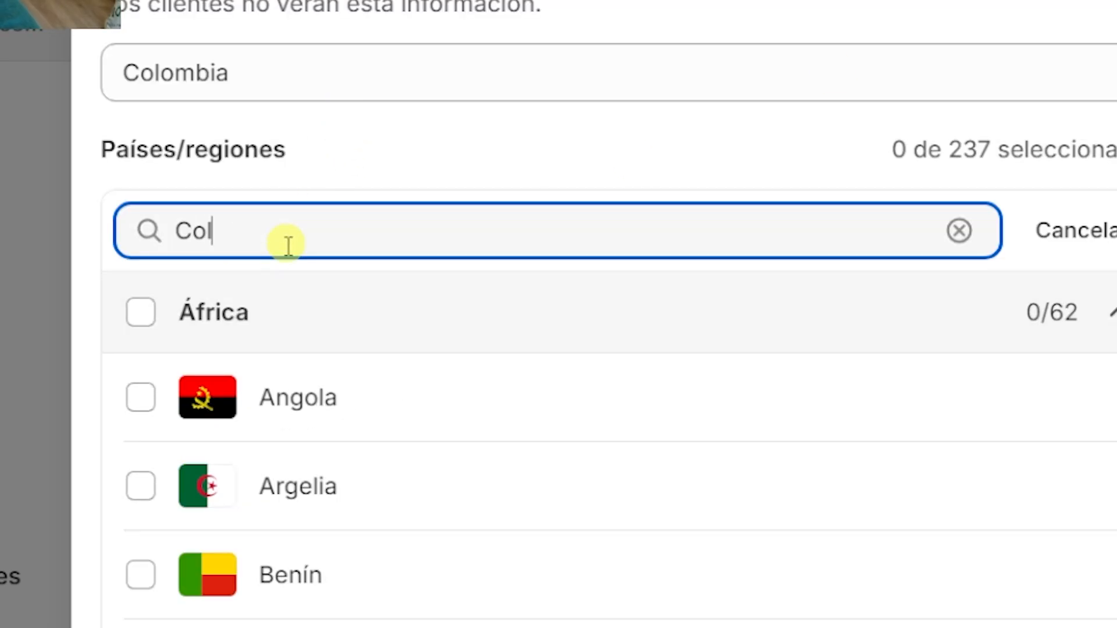
text(ombia)
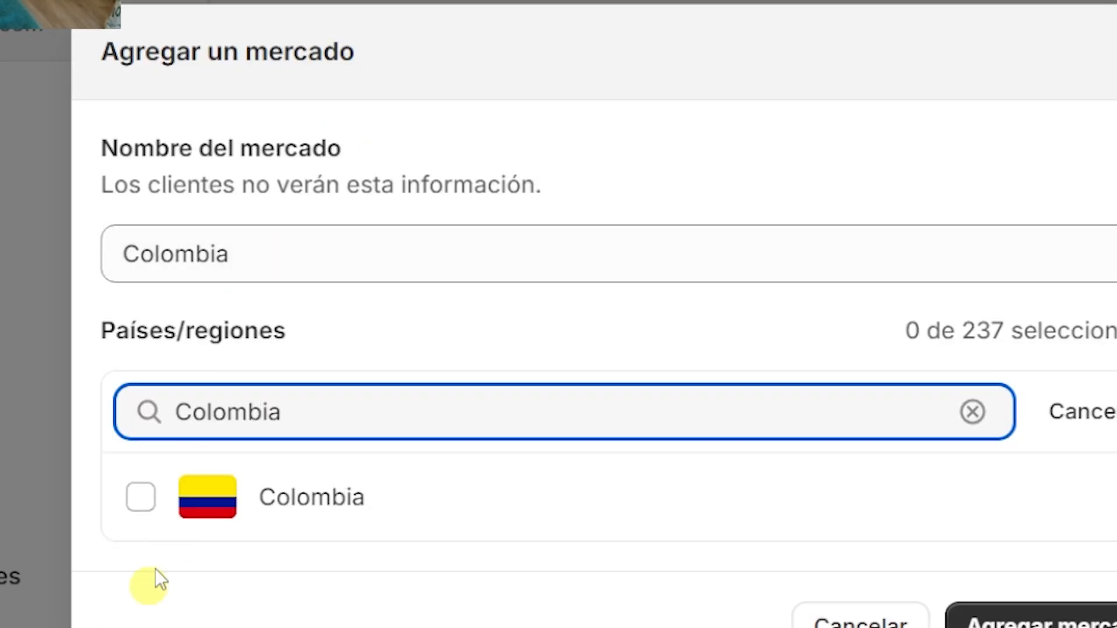
click(141, 499)
click(789, 485)
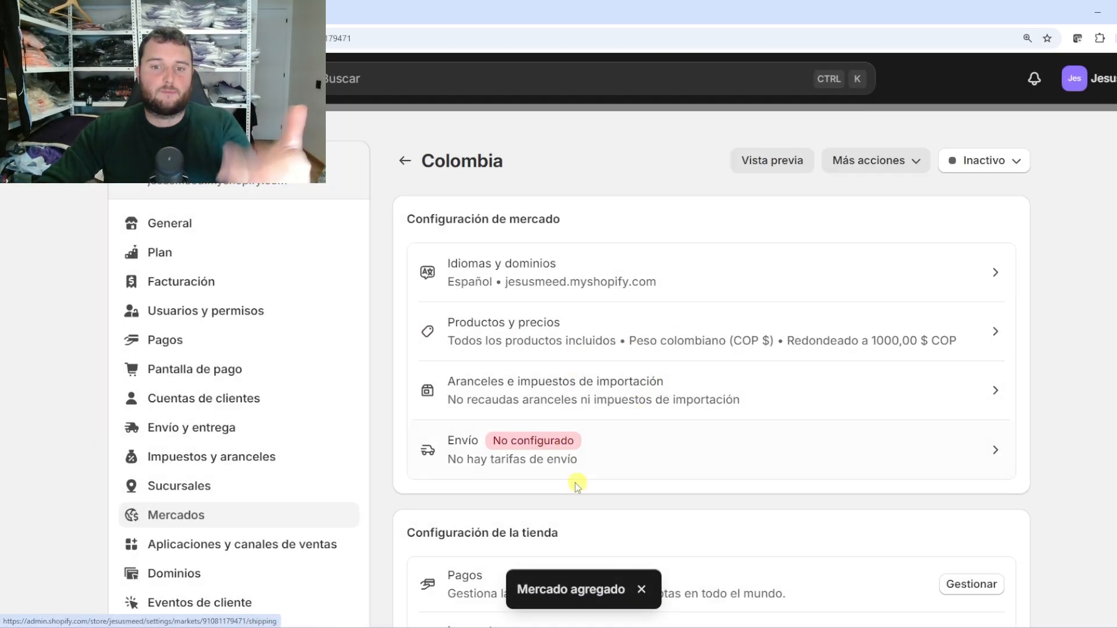
Leave the Colombia market's status unchanged and go to the shipping and delivery settings
click(1007, 160)
click(1059, 396)
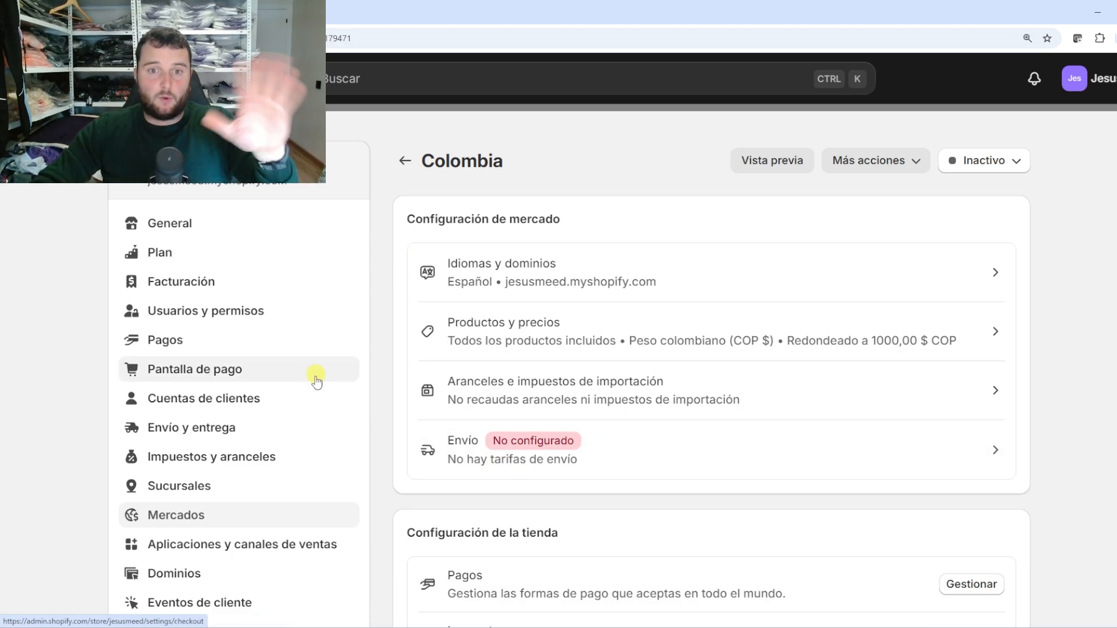
click(206, 429)
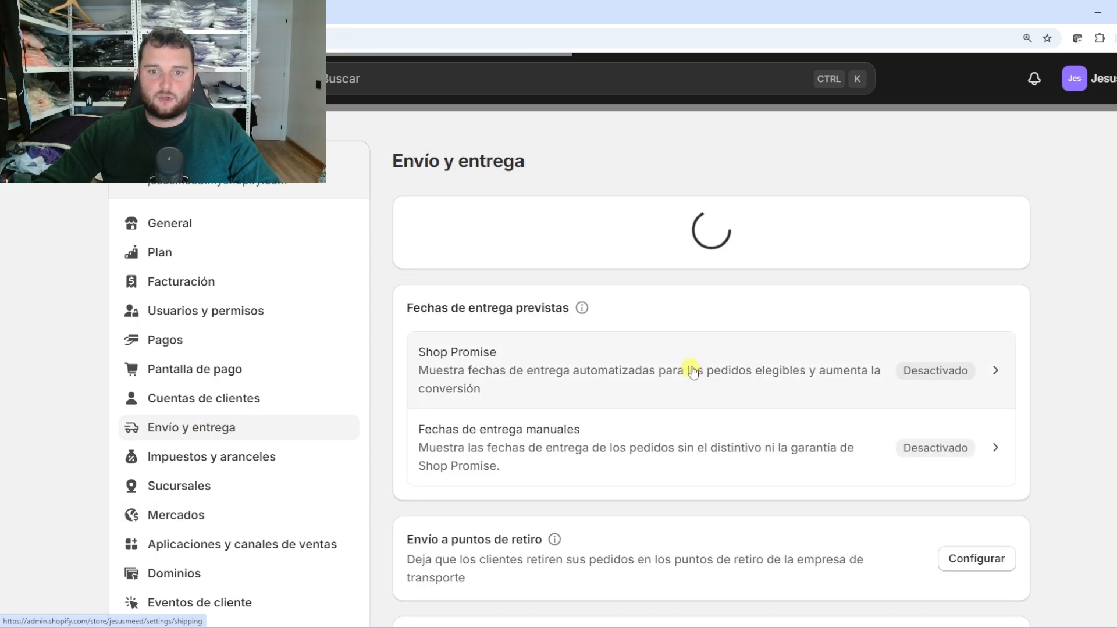
In the Camisetas cortas profile, start a new shipping zone named Colombia
scroll(691, 370, down, 7)
scroll(581, 419, up, 5)
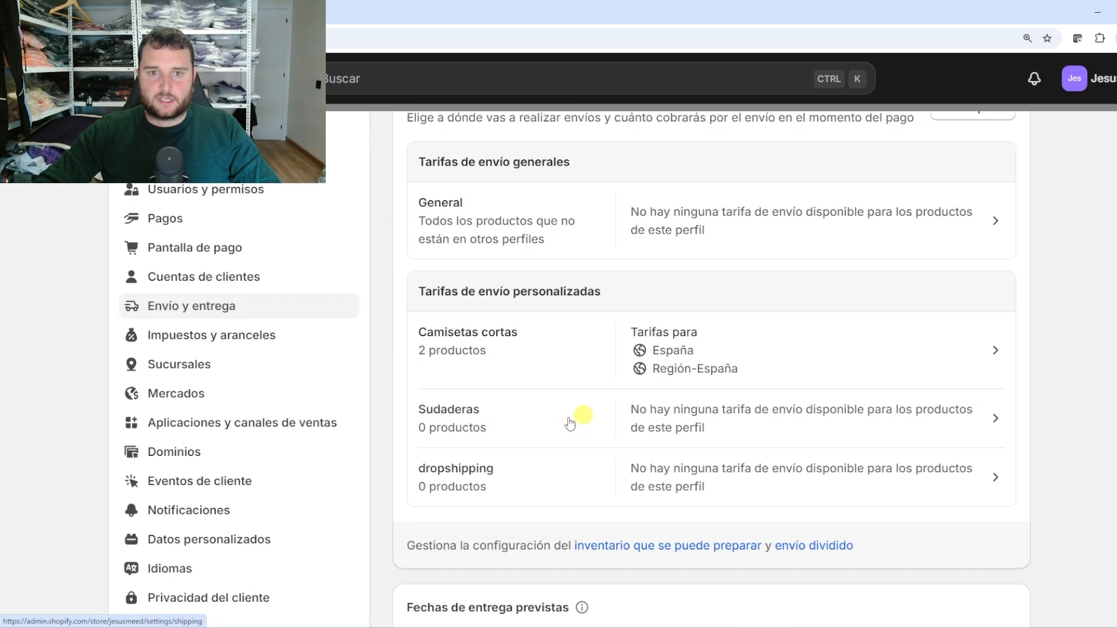
click(485, 354)
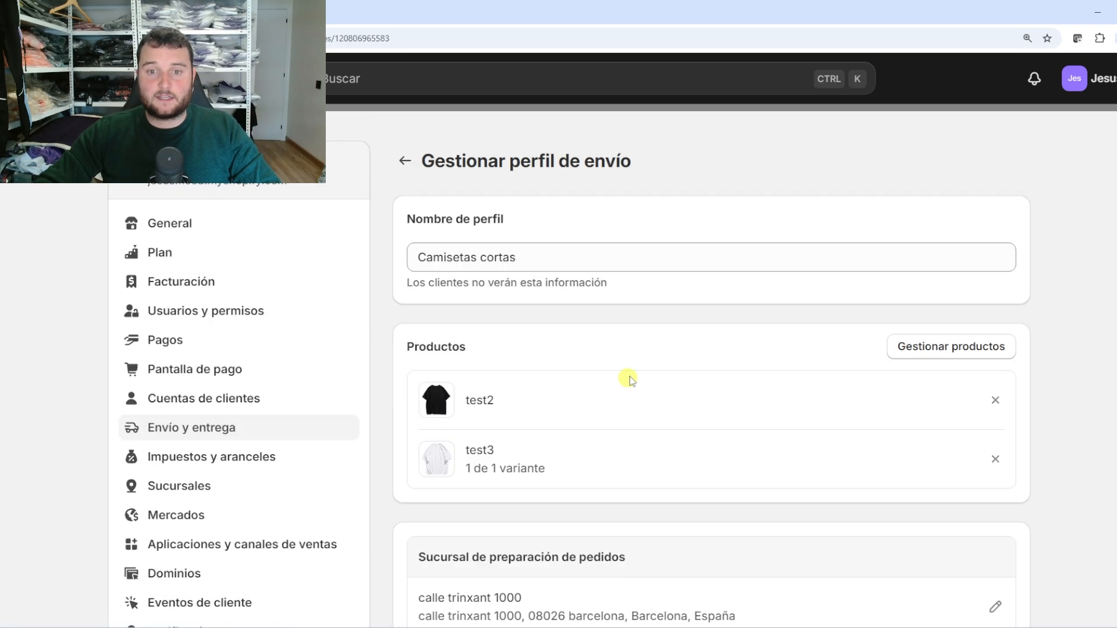
scroll(625, 378, down, 4)
scroll(630, 376, down, 3)
click(925, 291)
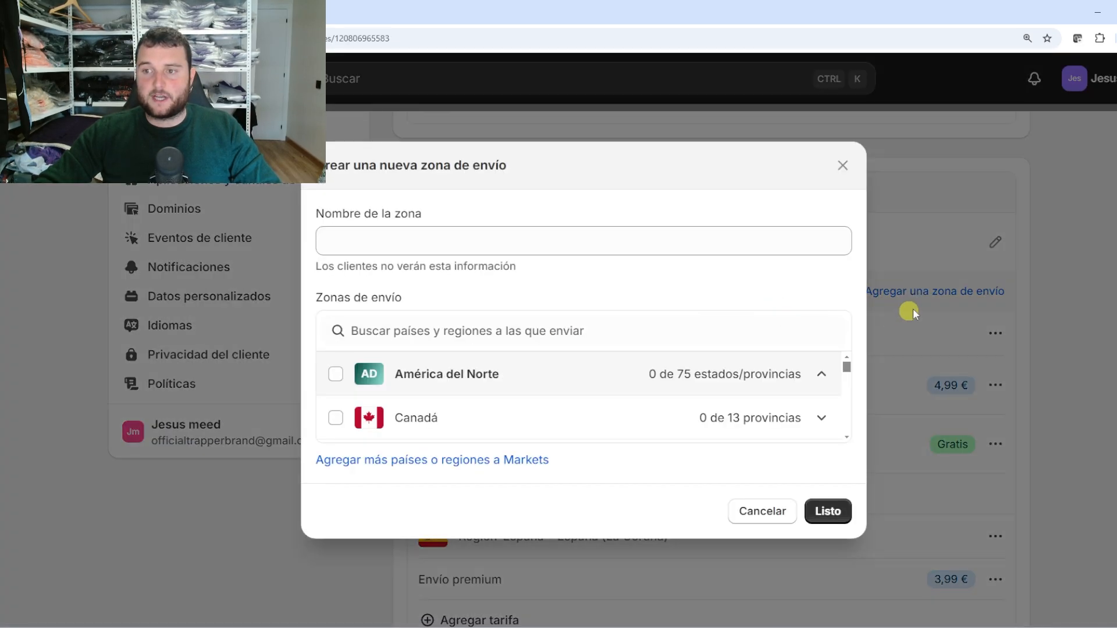
click(396, 243)
text(C)
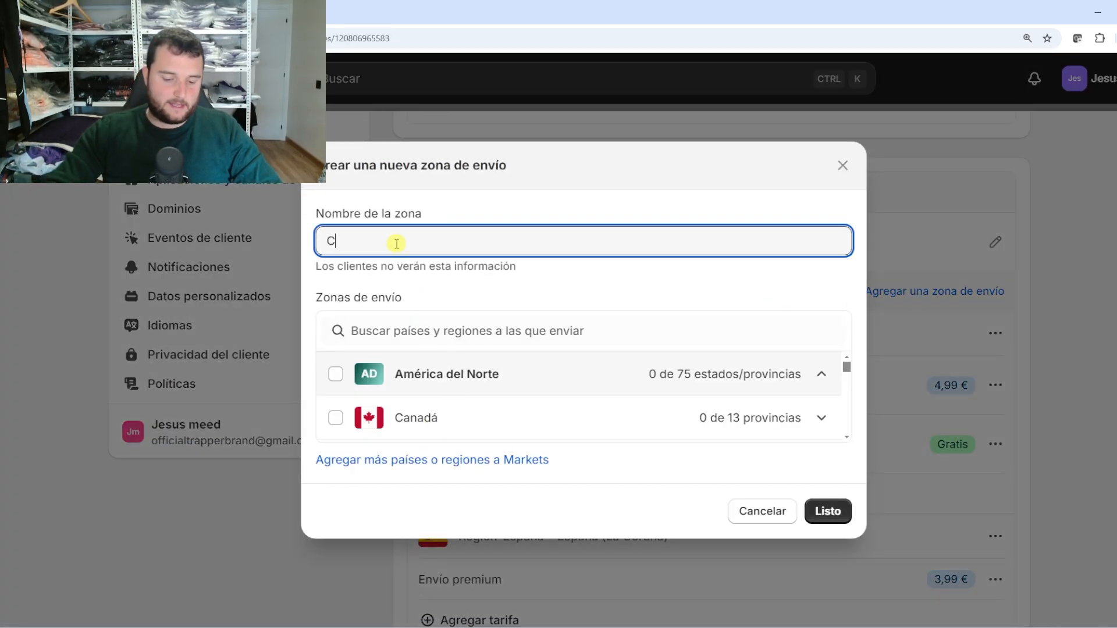
text(olombia)
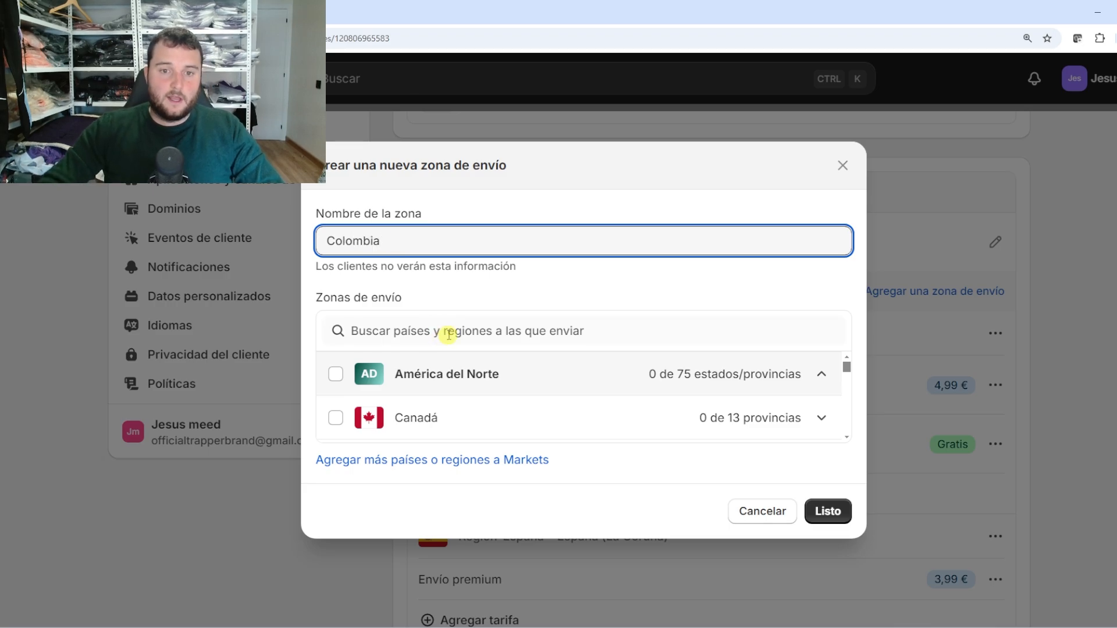
Add Colombia with all 33 provinces to the zone and confirm it
click(449, 335)
text(Colom)
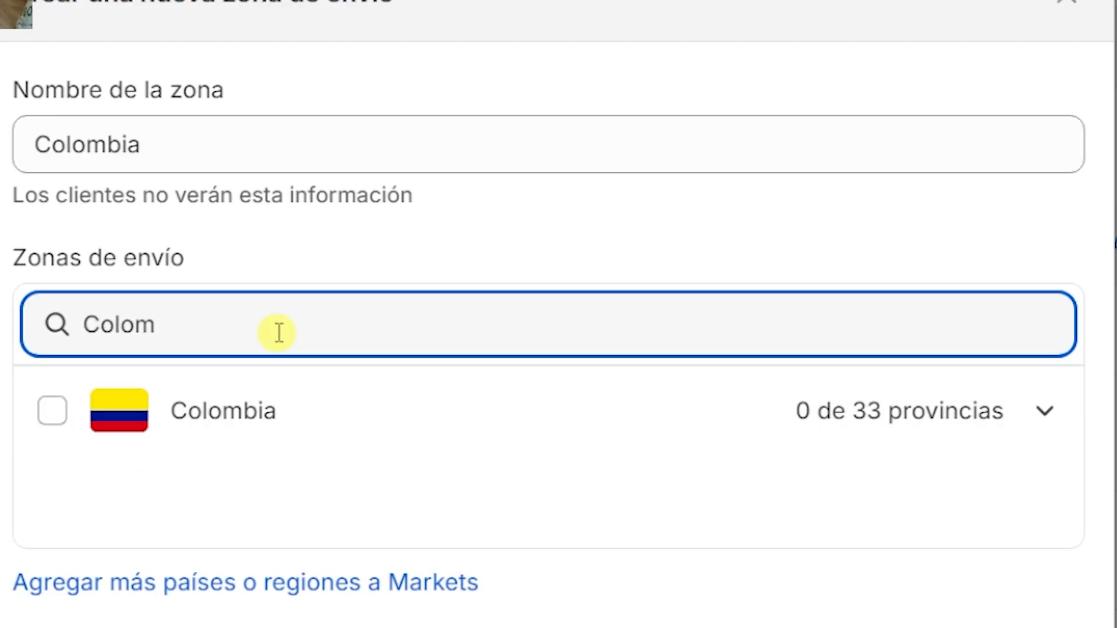
click(1047, 411)
scroll(306, 471, down, 5)
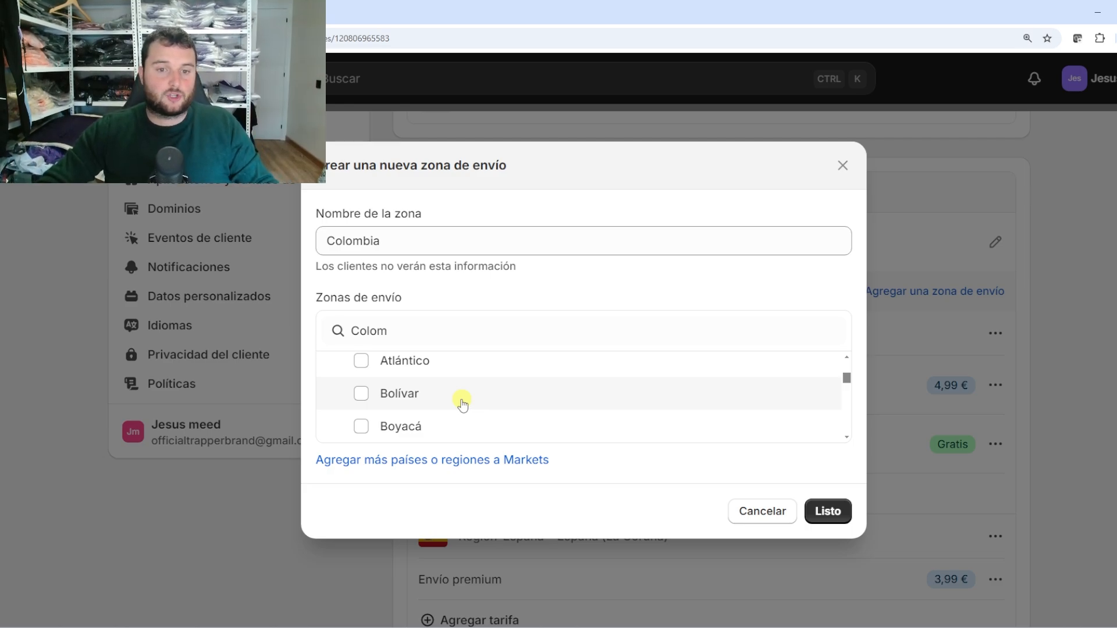
scroll(445, 395, down, 1)
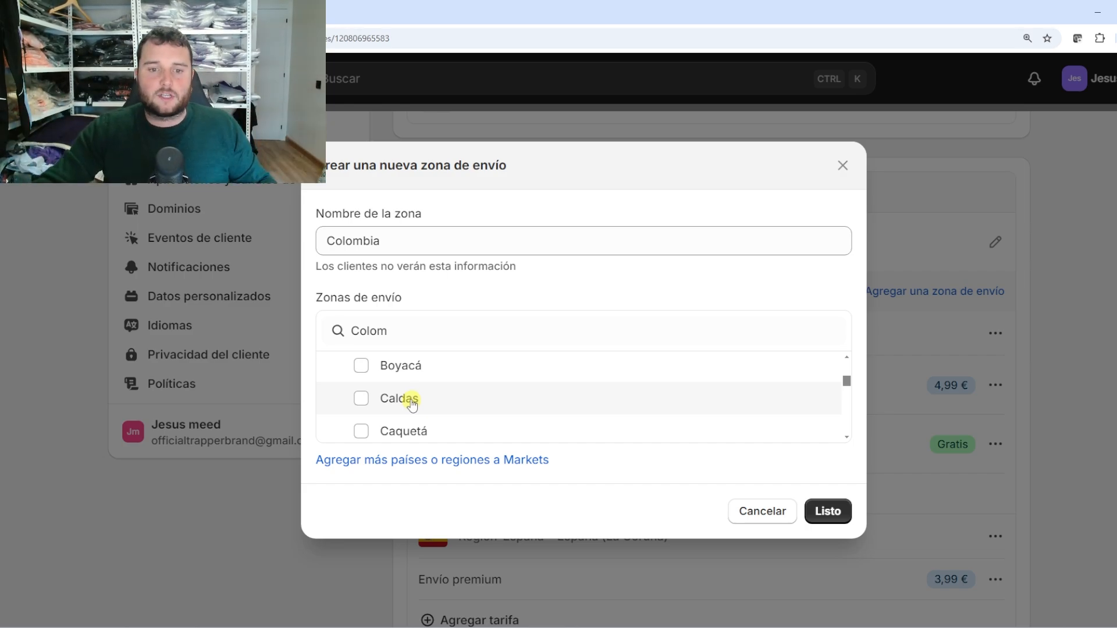
scroll(413, 407, down, 1)
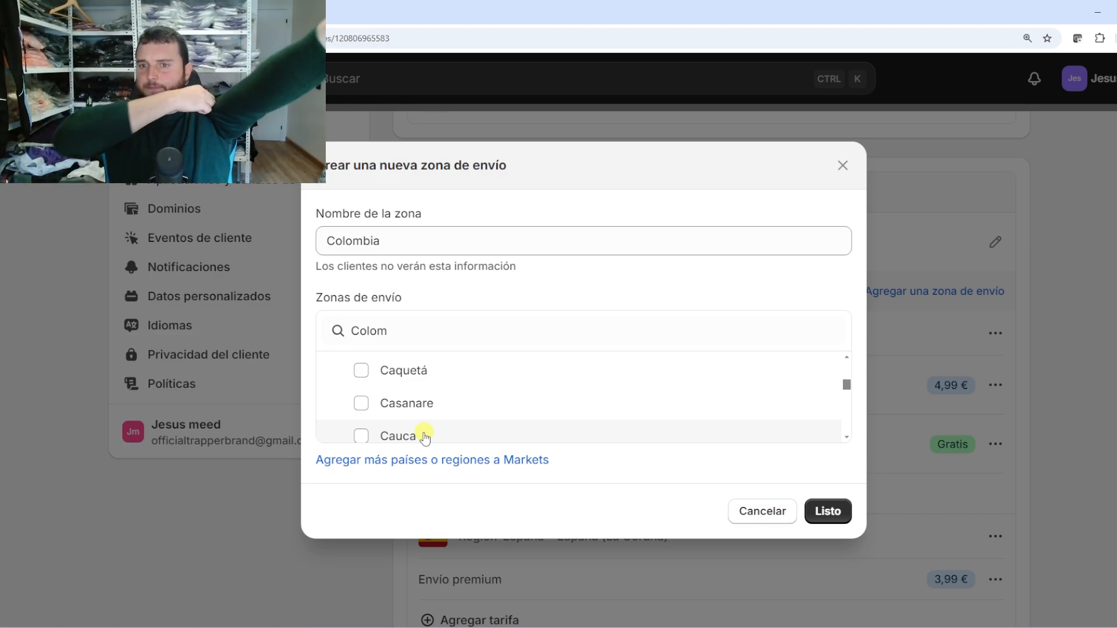
scroll(425, 436, up, 5)
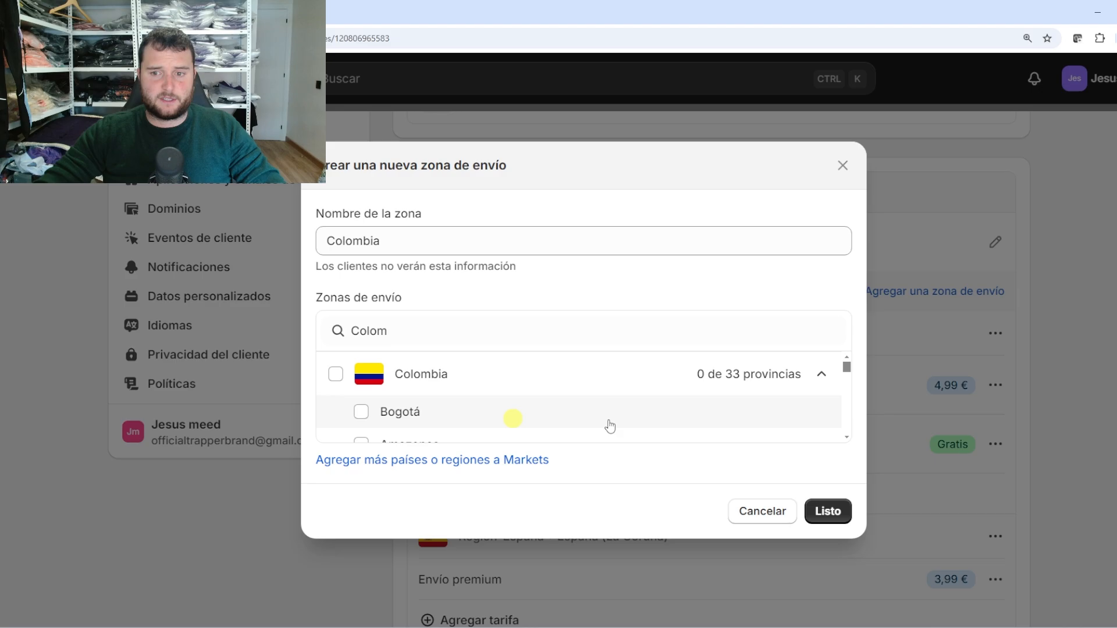
click(336, 374)
click(828, 514)
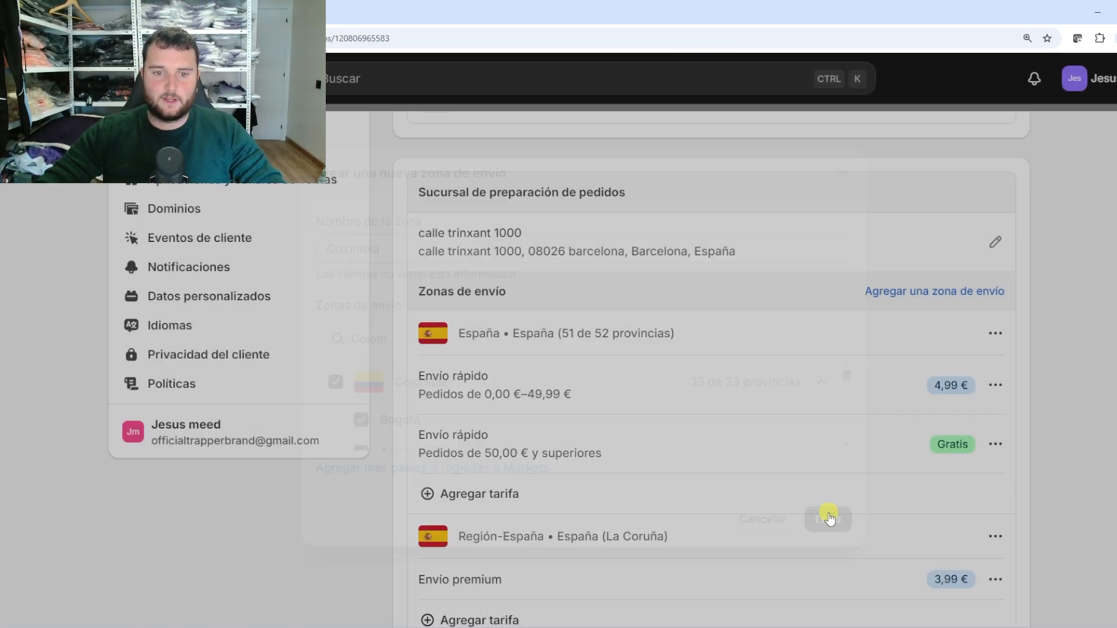
Save the Camisetas cortas shipping profile changes
scroll(820, 434, down, 1)
scroll(820, 433, down, 3)
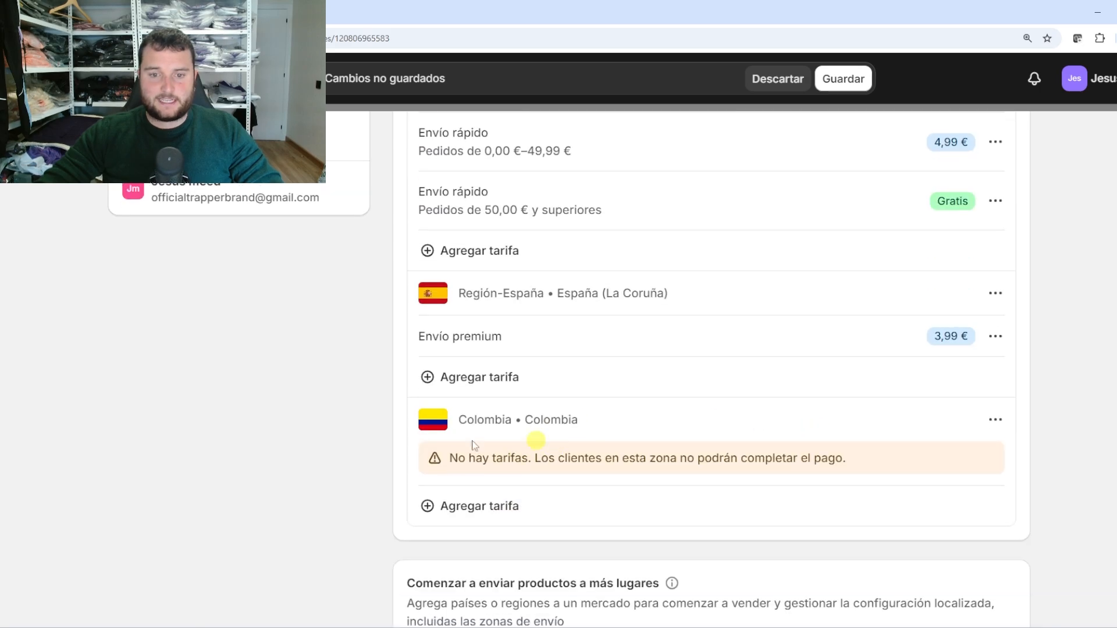
click(843, 79)
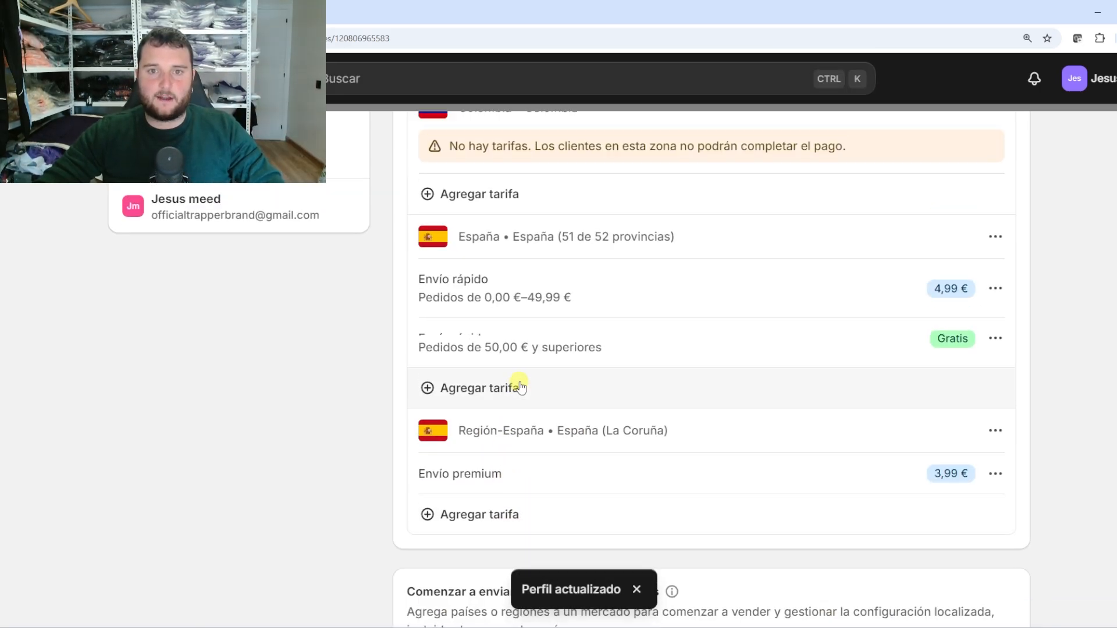
Add a new custom flat-rate shipping rate to the Colombia zone
scroll(531, 401, up, 4)
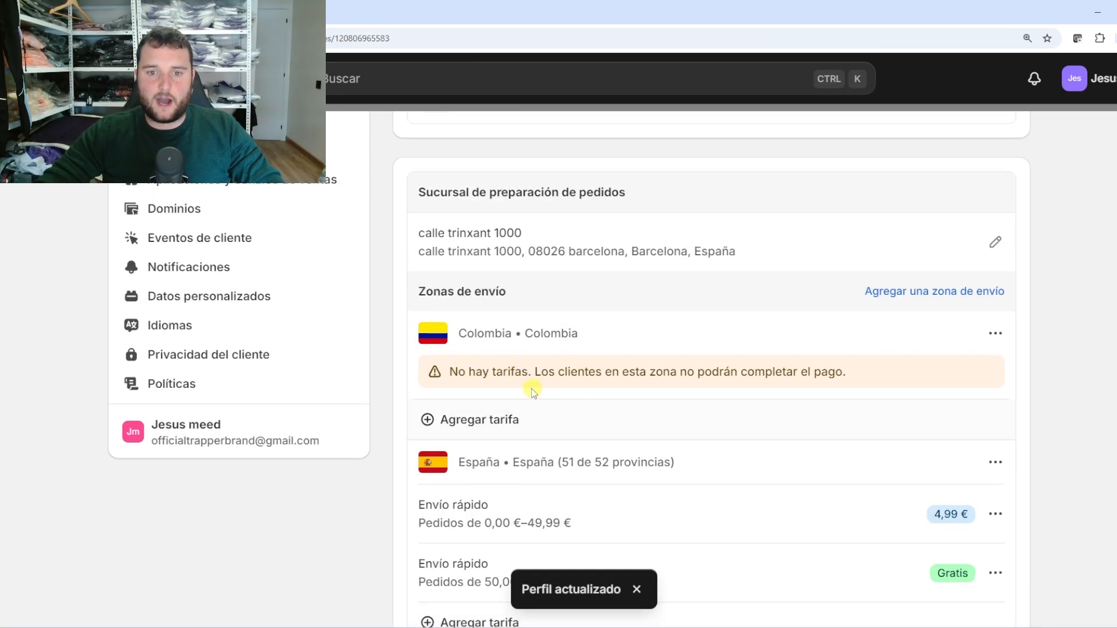
click(996, 334)
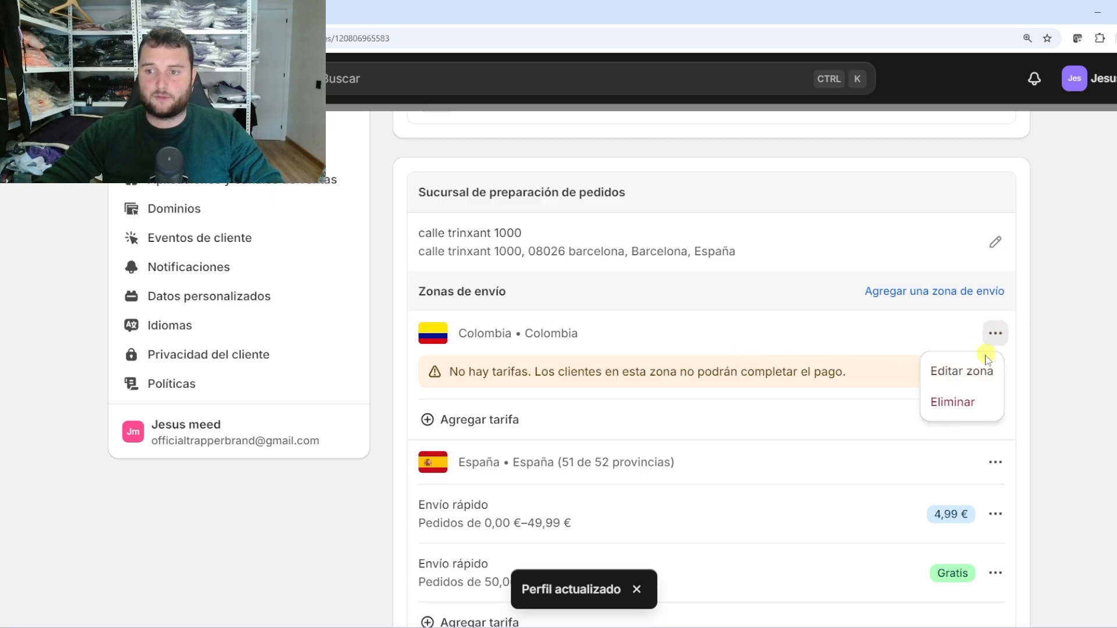
click(509, 420)
click(417, 180)
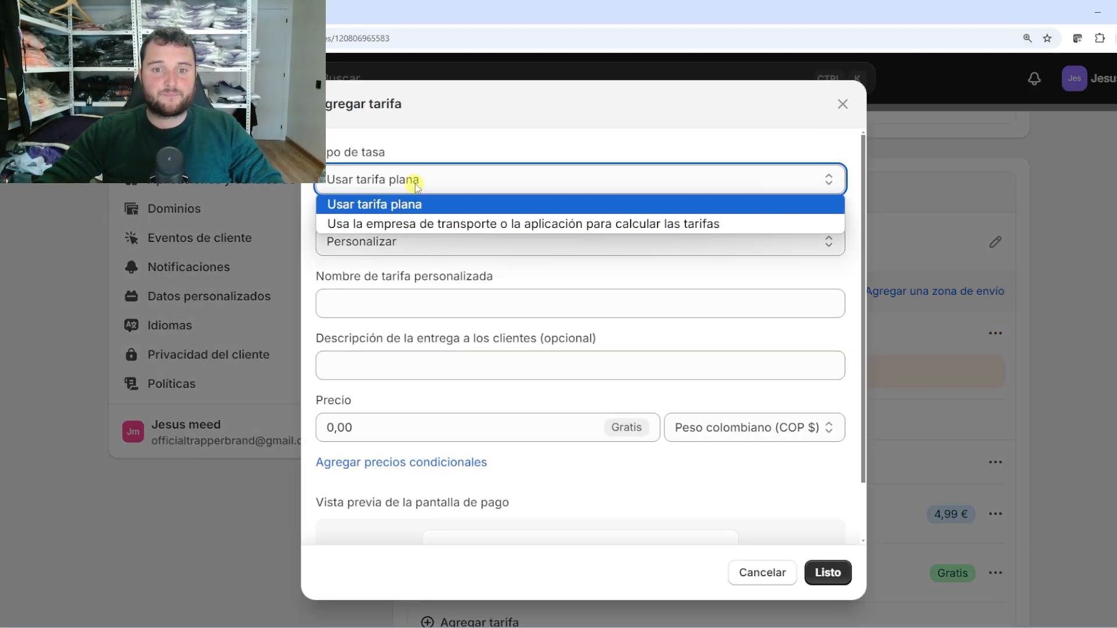
click(414, 201)
click(400, 239)
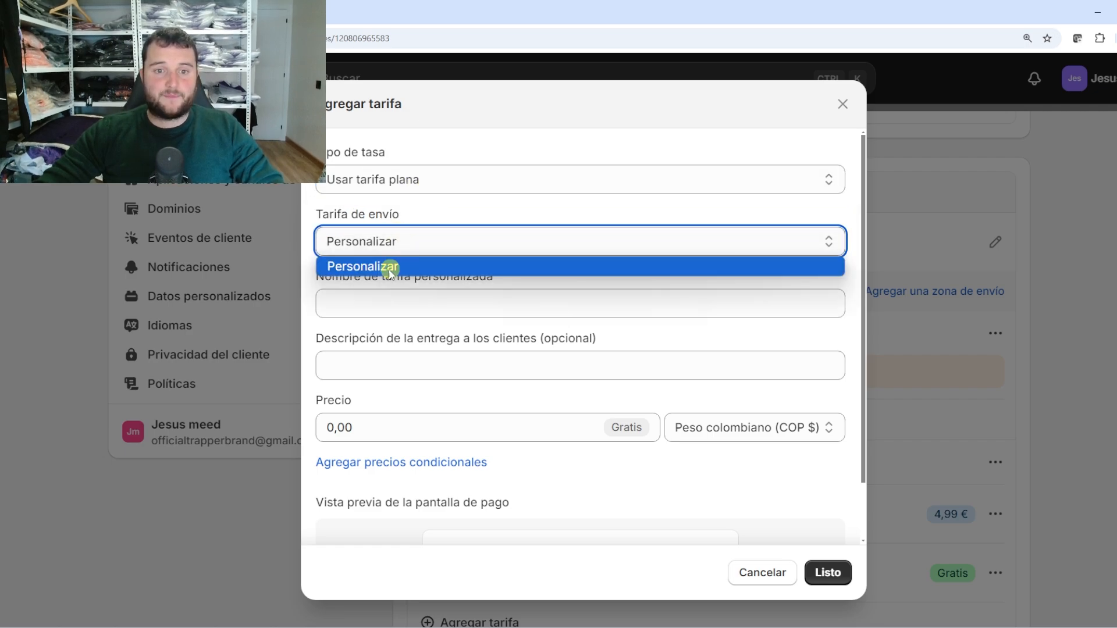
click(388, 265)
click(394, 299)
click(399, 239)
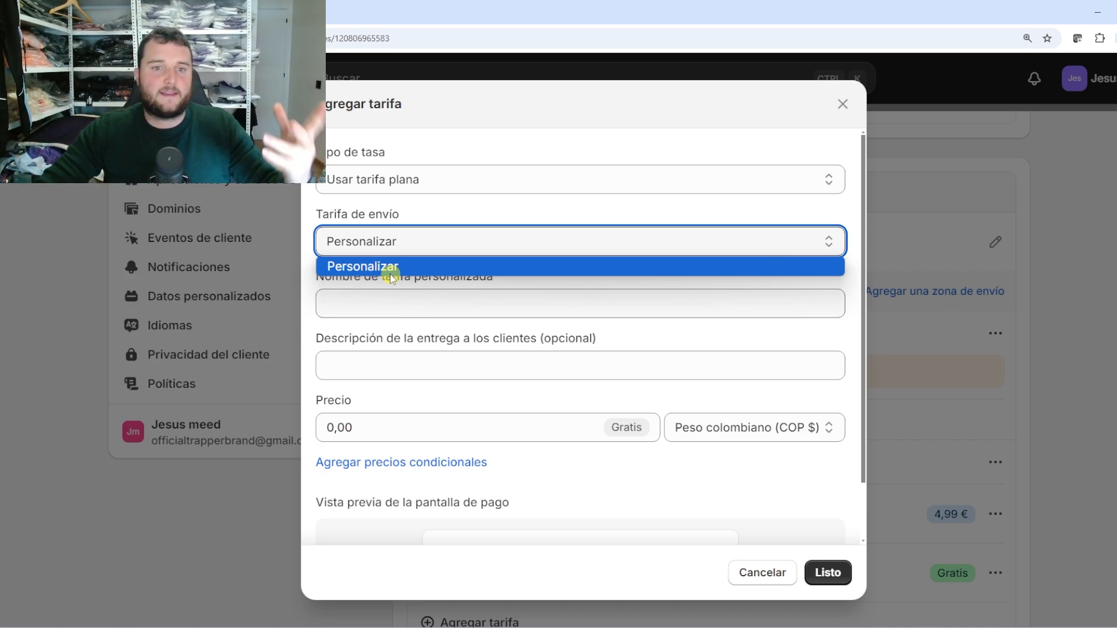
click(383, 266)
Name the rate 'Envío Internacional' with the description 'El envío es internacional'
click(387, 301)
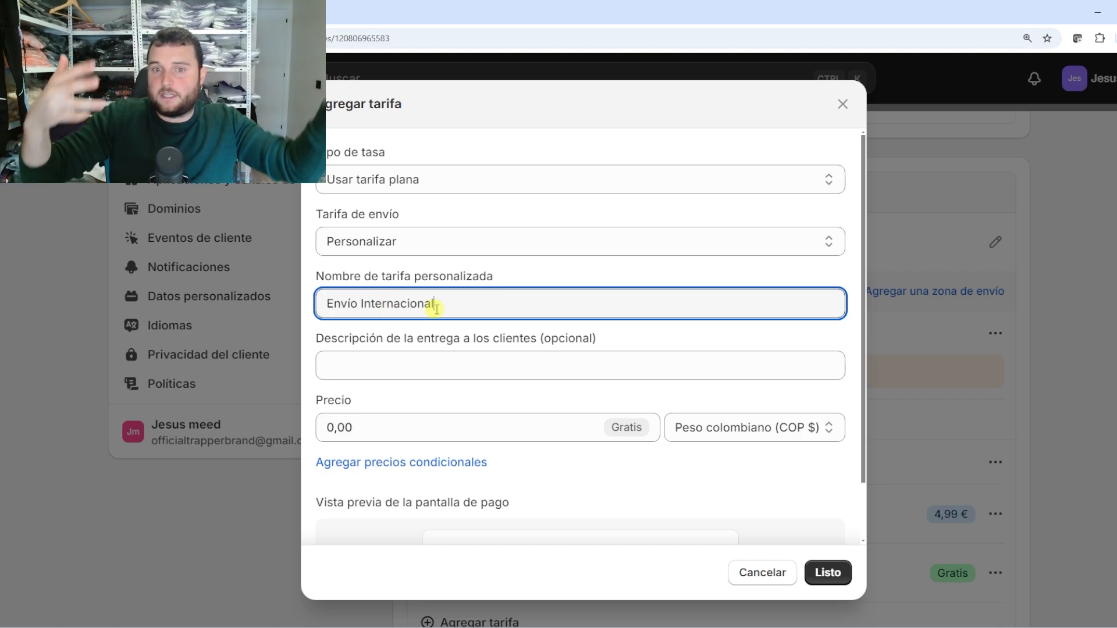
click(374, 368)
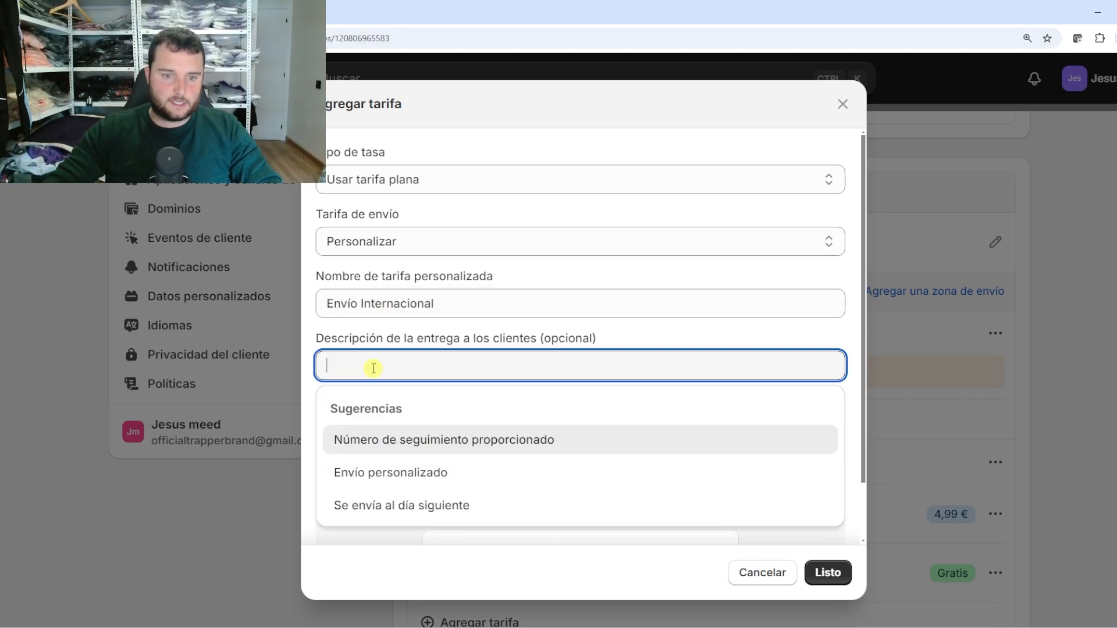
click(399, 445)
drag(561, 369, 321, 358)
key(BackSpace)
text(Este)
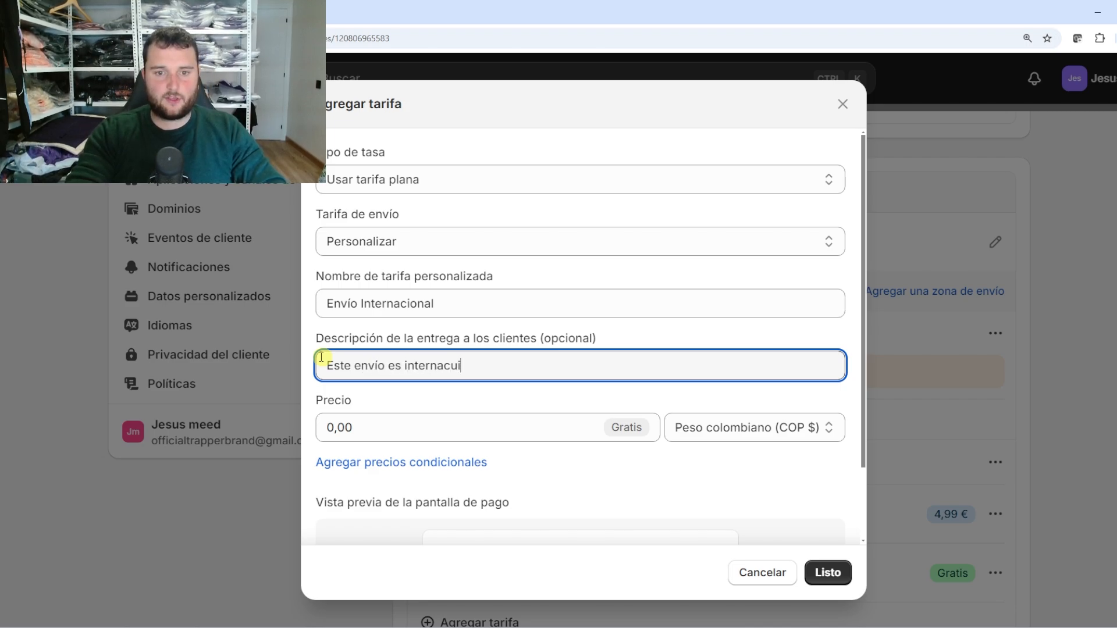
text( envío es internacional)
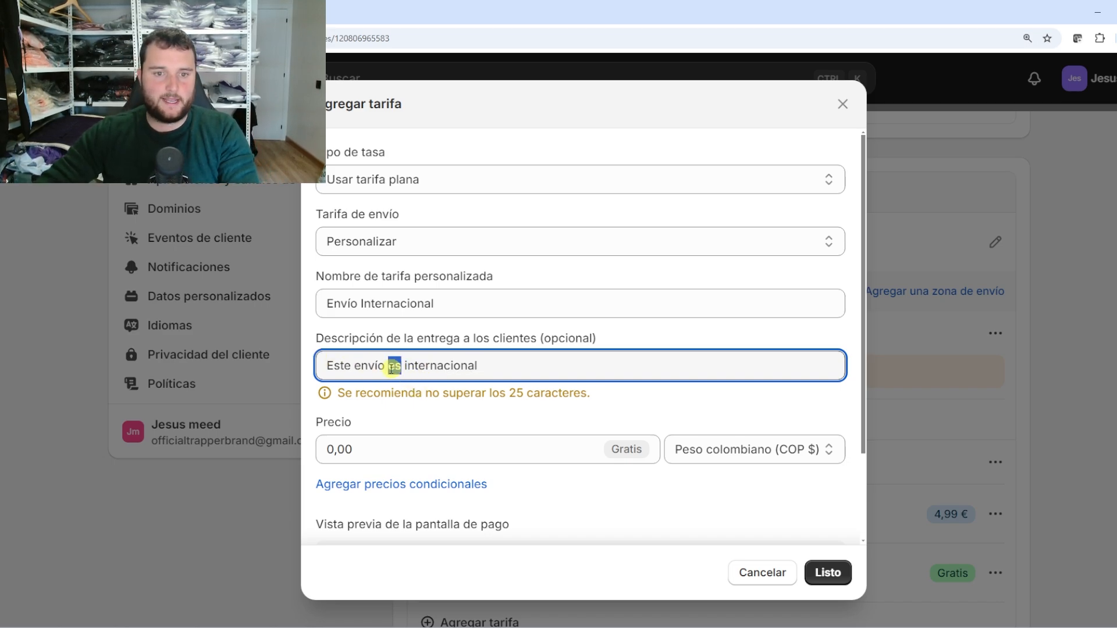
drag(362, 365, 314, 365)
text(El e)
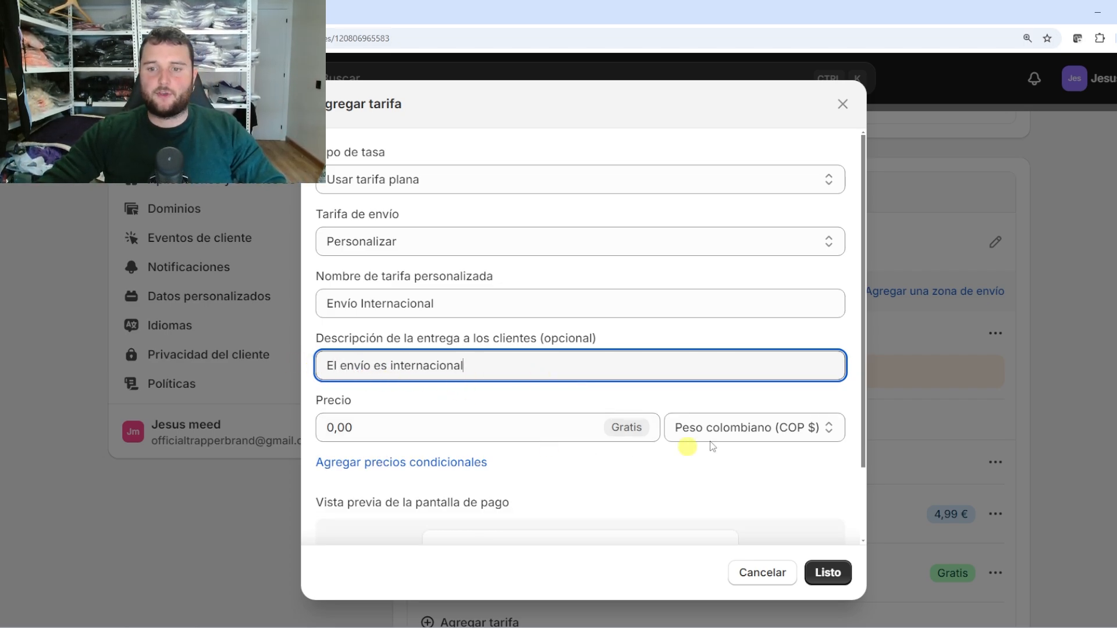
click(768, 427)
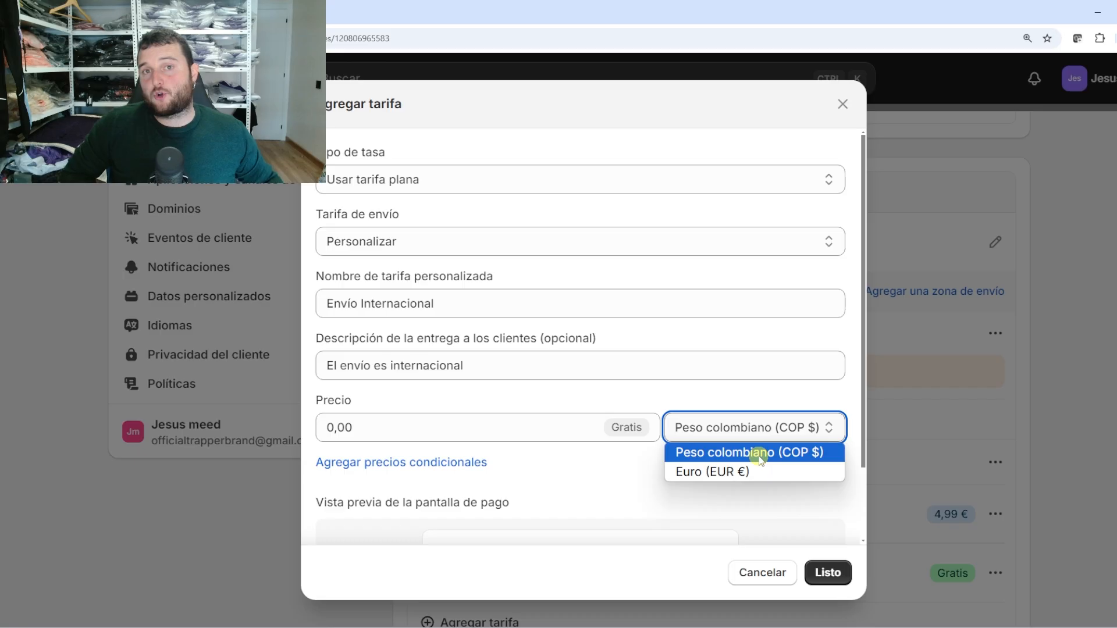
Switch the rate's price currency from Colombian pesos to Euro (EUR €)
click(757, 456)
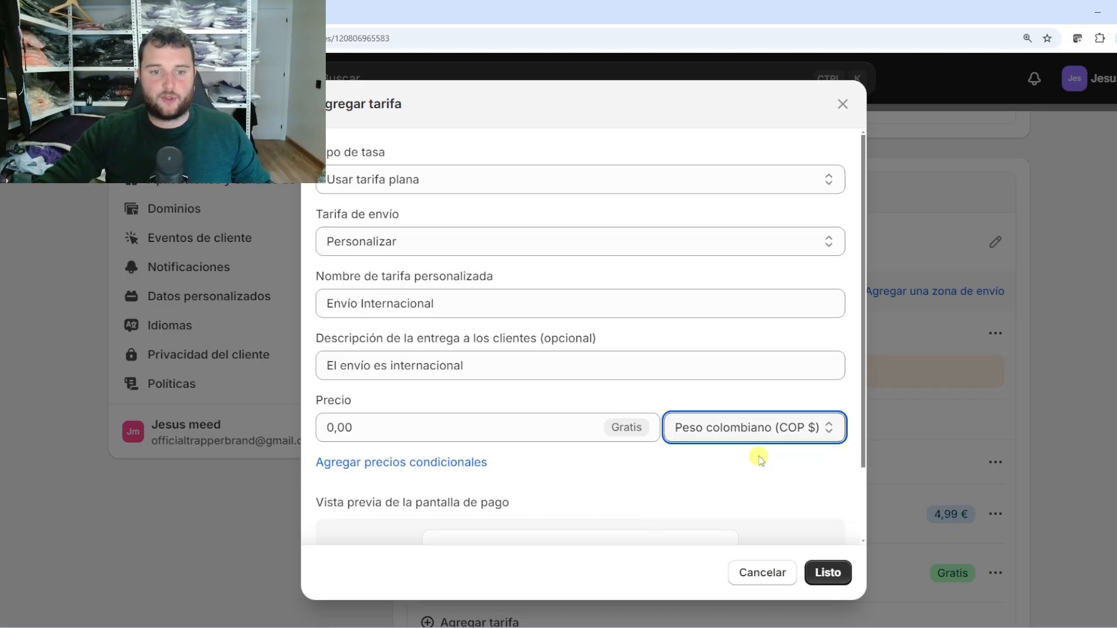
click(466, 433)
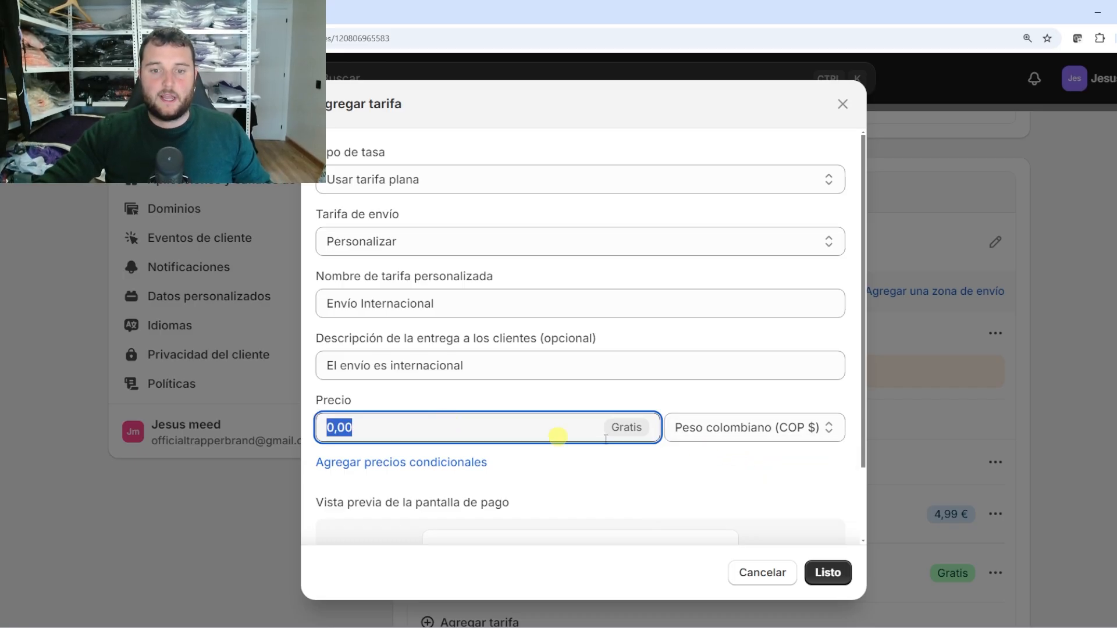
click(797, 436)
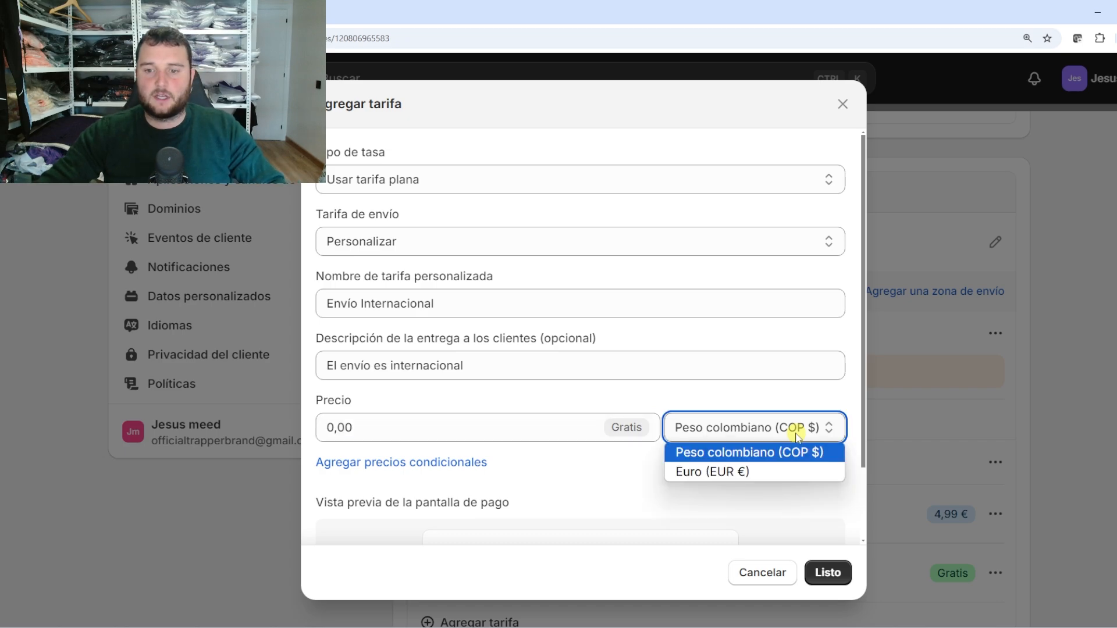
click(745, 474)
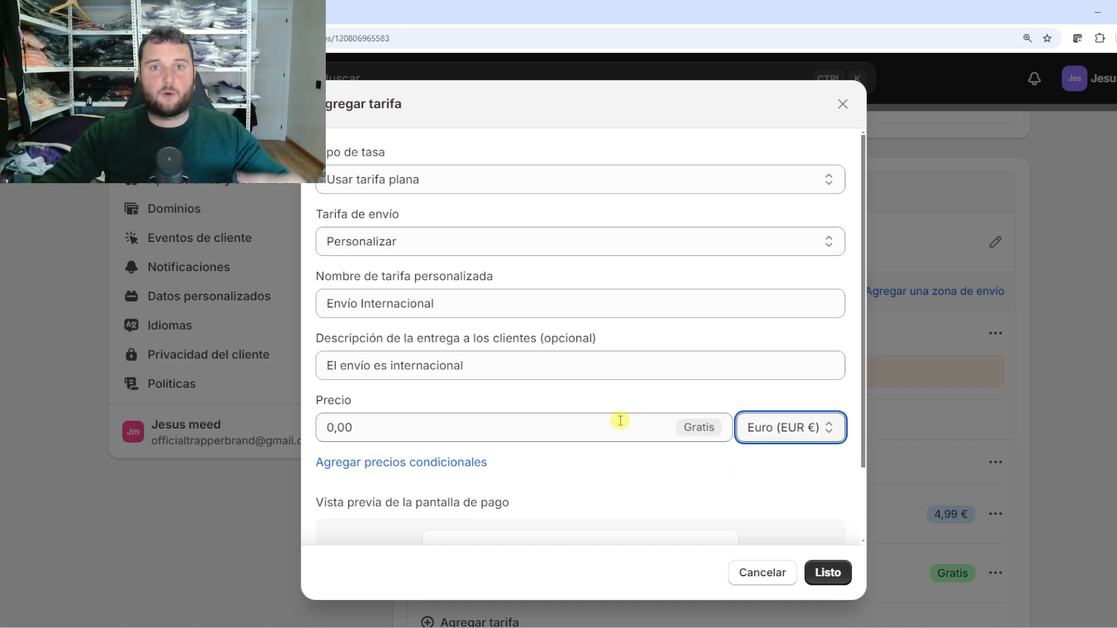
click(783, 431)
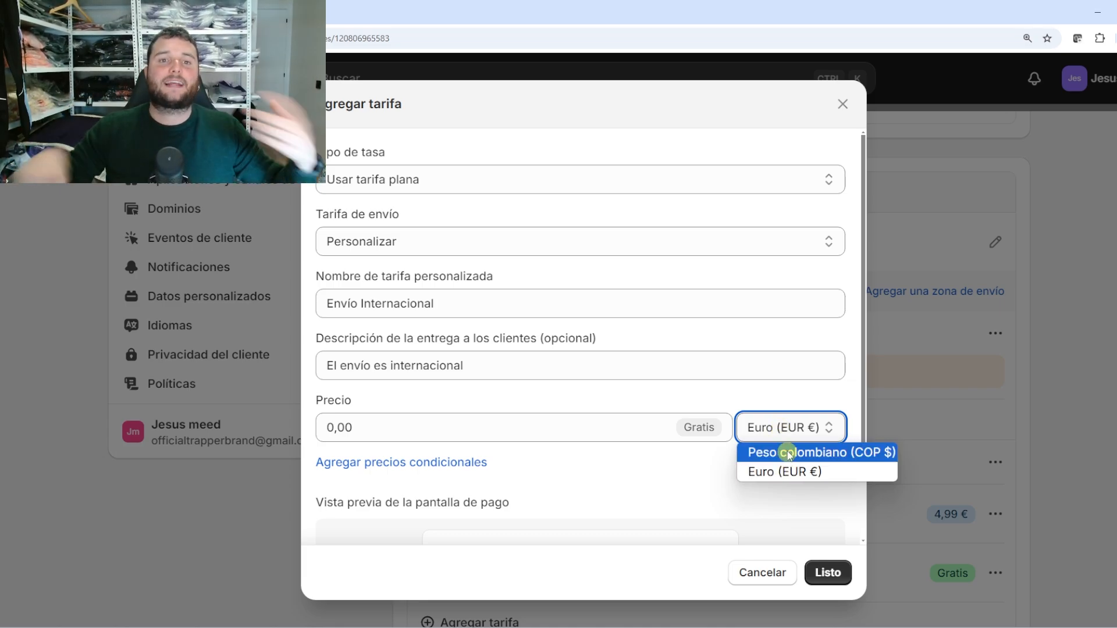
click(789, 454)
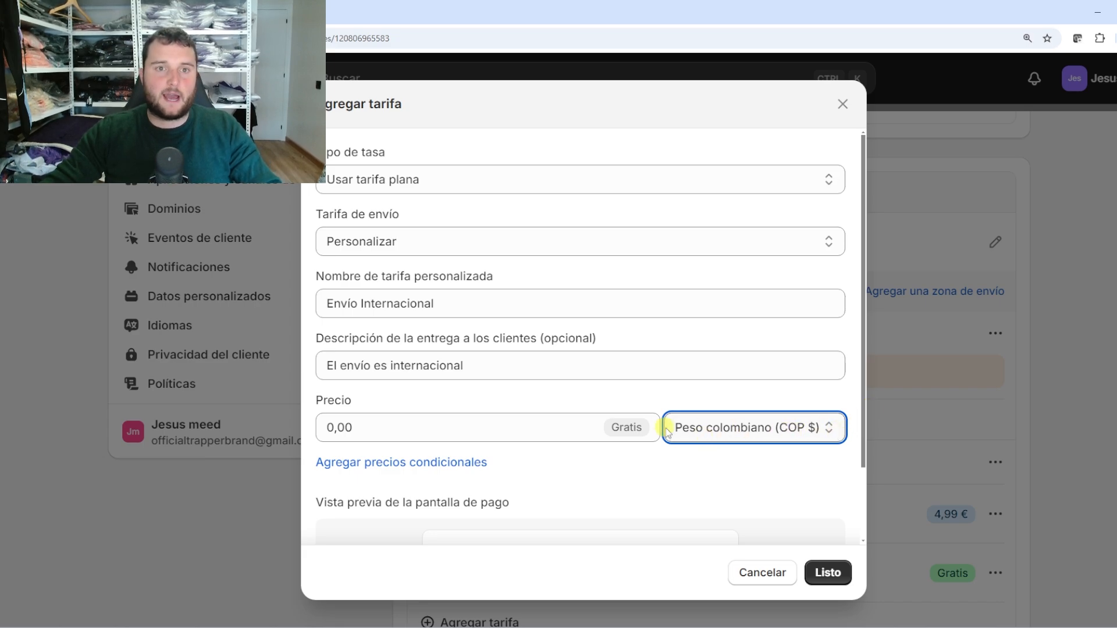
click(707, 435)
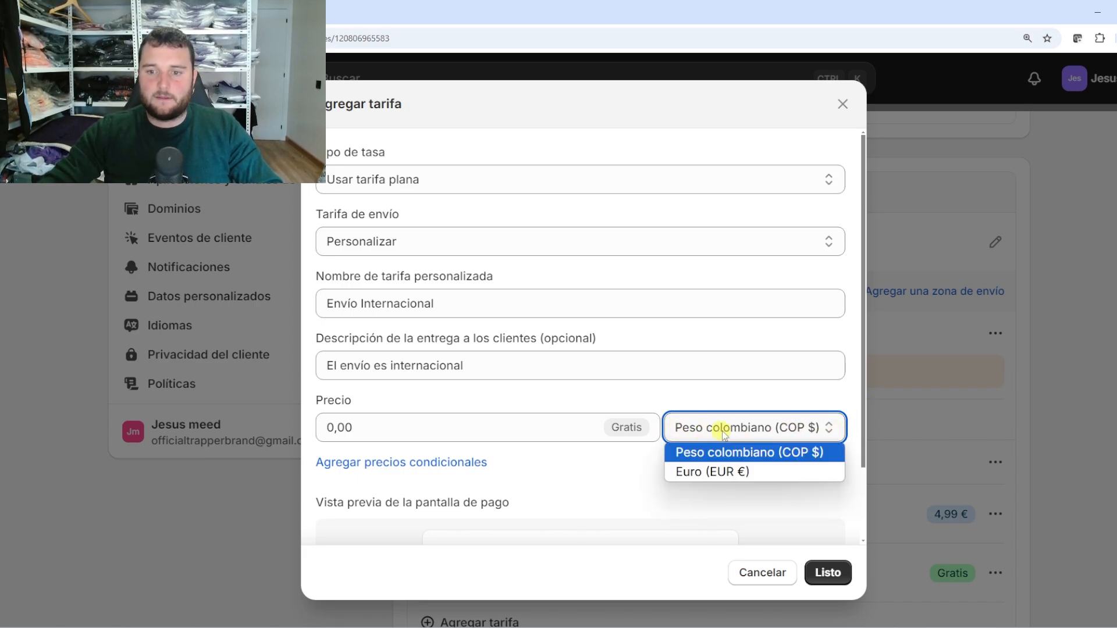
click(735, 473)
Replace the 0,00 price with 3,99 € and review the checkout preview
click(583, 428)
drag(584, 427, 257, 430)
click(367, 429)
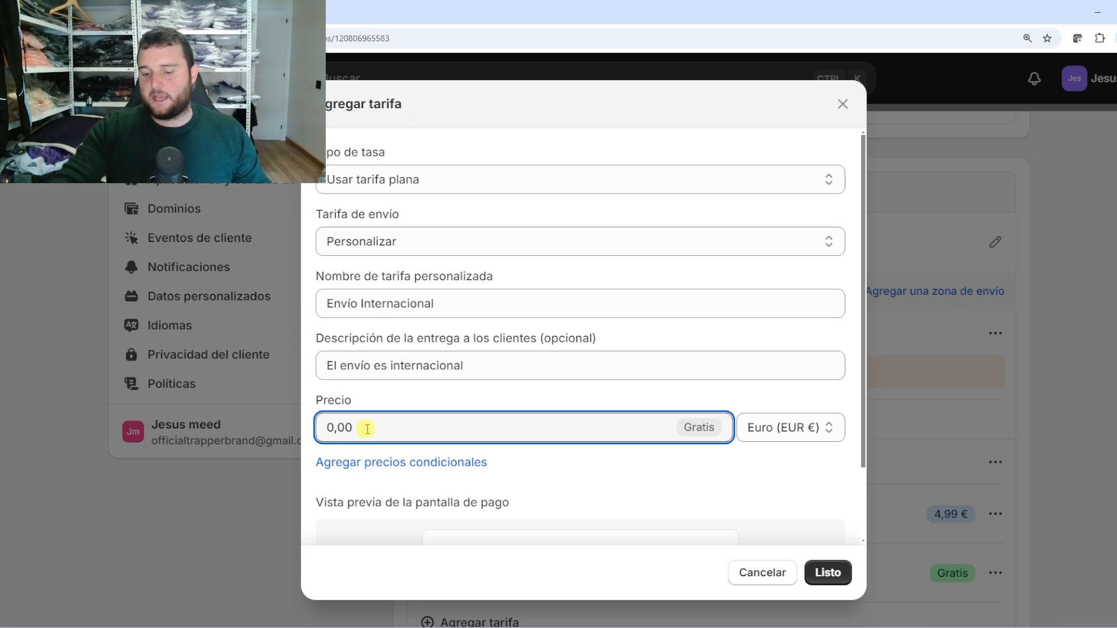
key(BackSpace)
key(BackSpace)
key(BackSpace)
key(BackSpace)
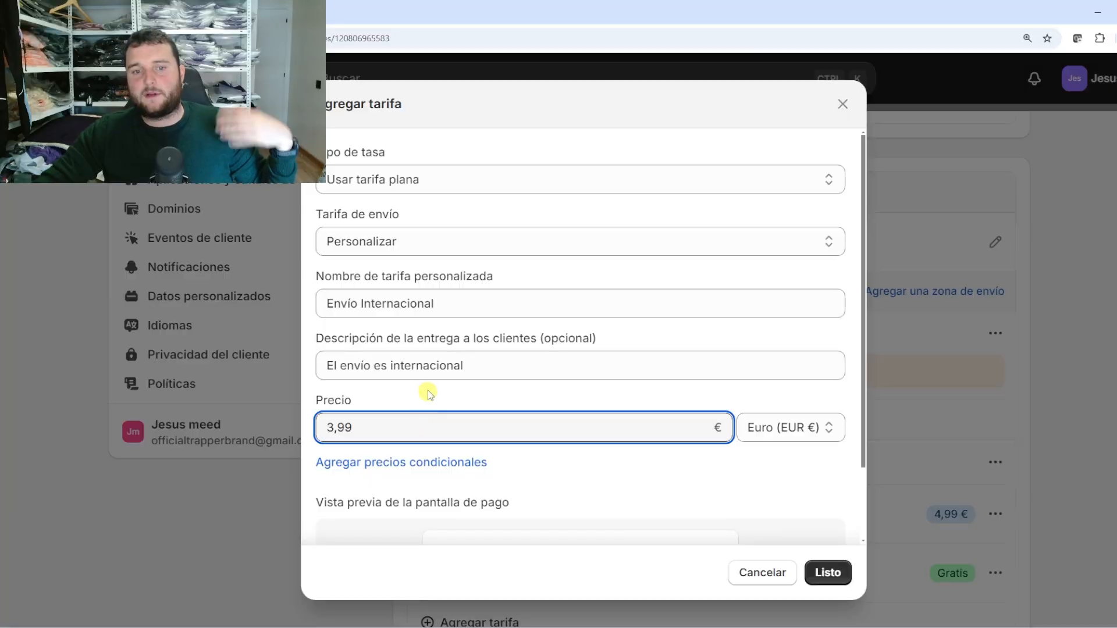
click(428, 390)
scroll(439, 417, down, 2)
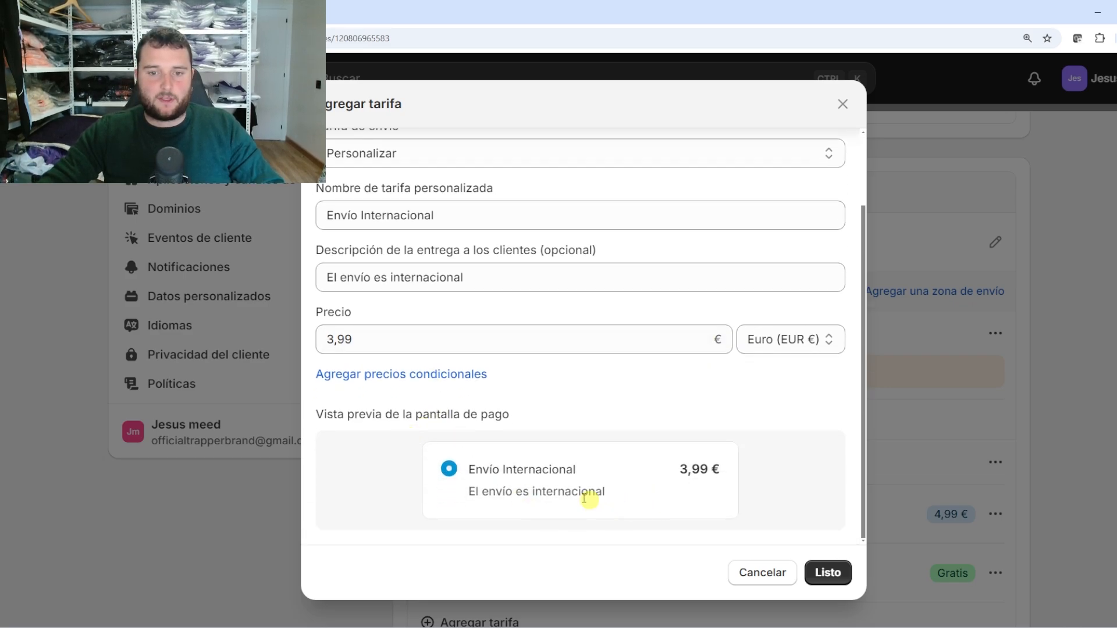
Add the Envío Internacional rate to the Colombia zone and save the shipping profile
click(828, 576)
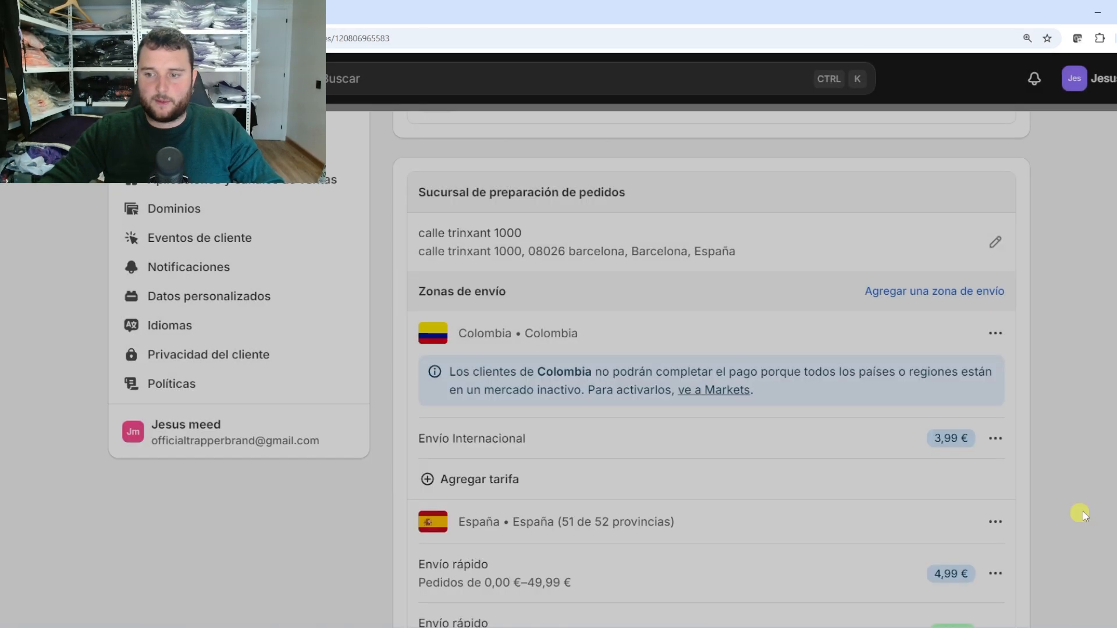
click(860, 75)
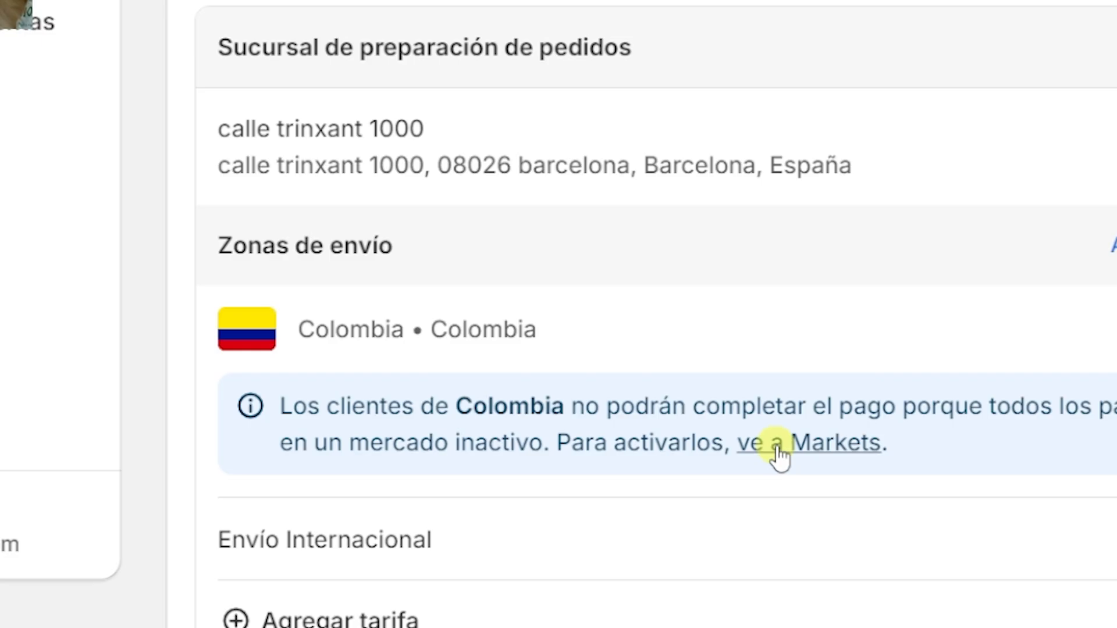
click(797, 454)
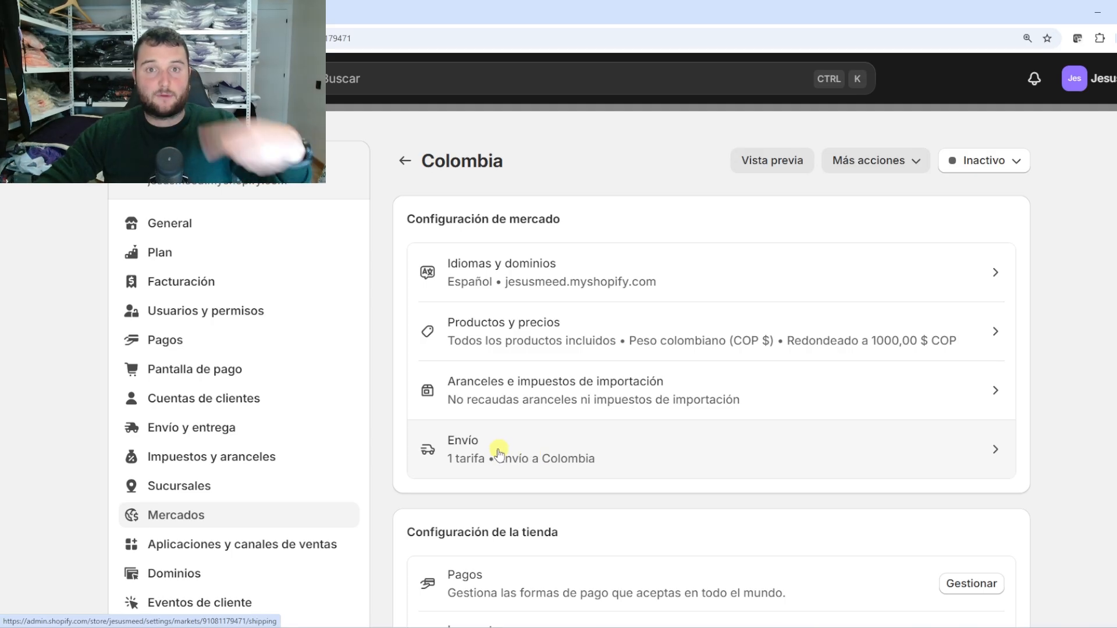
Set the Colombia market status to Activo, save it, and return to Envío y entrega
click(972, 162)
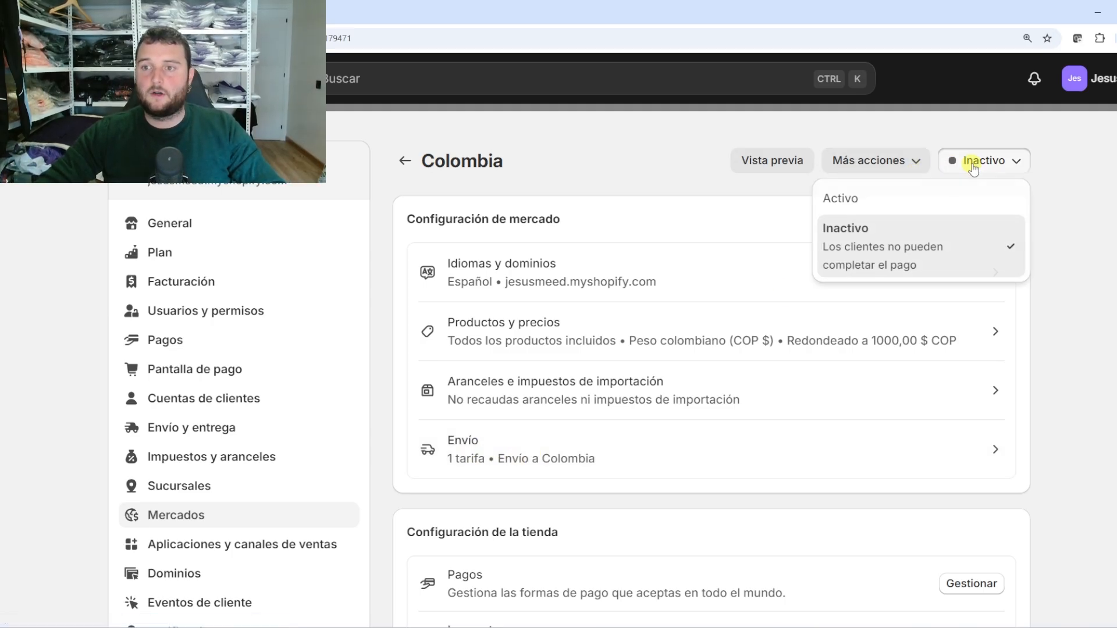
click(911, 201)
click(1089, 217)
click(850, 78)
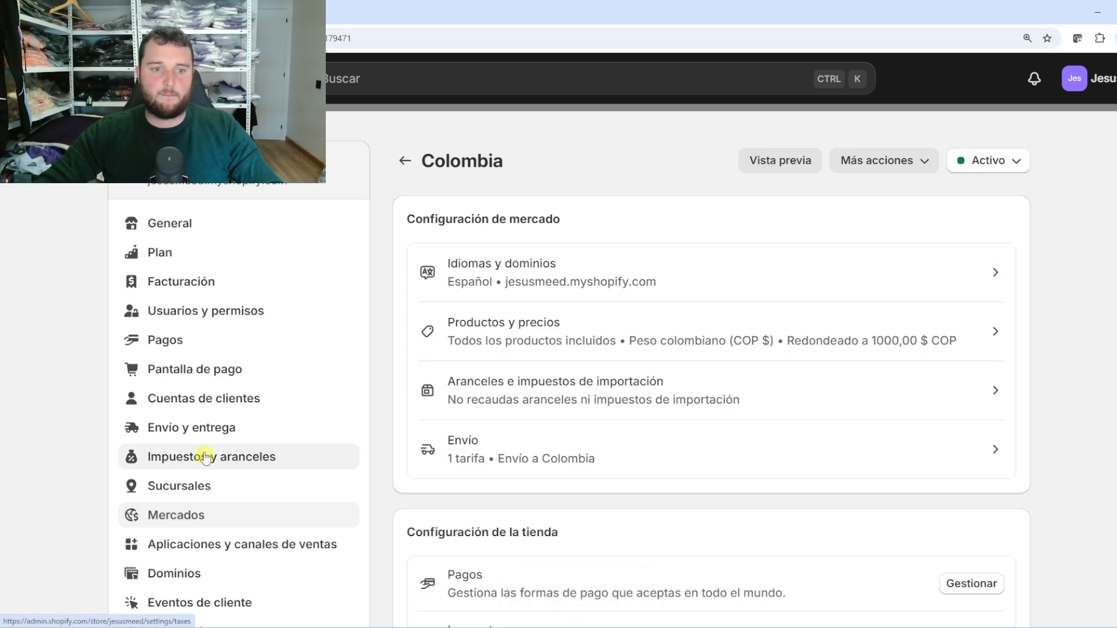
click(988, 166)
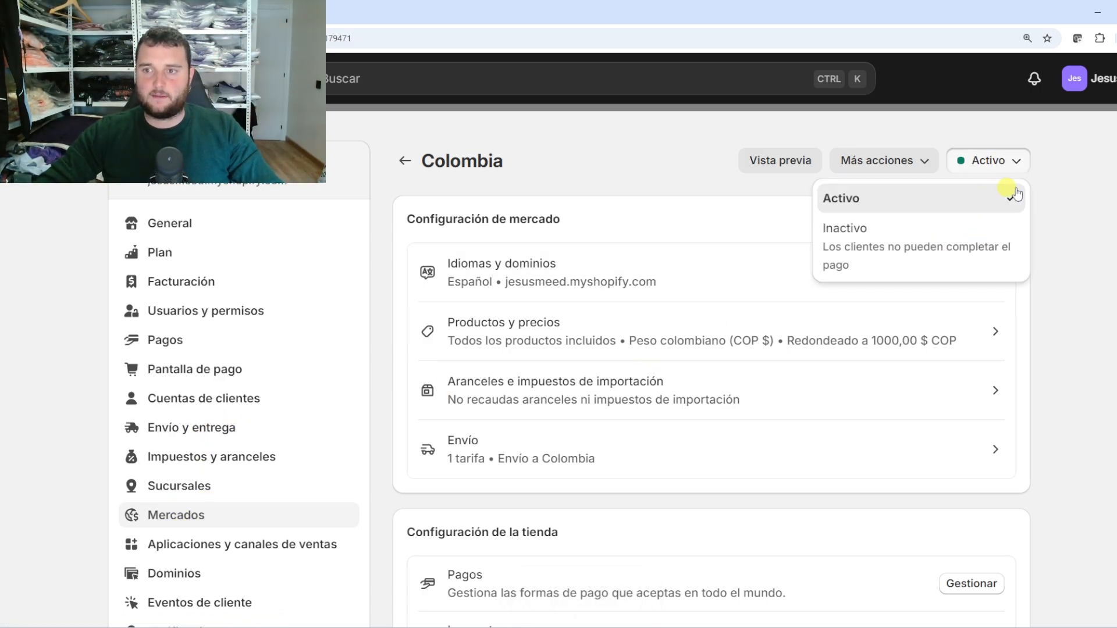
click(215, 427)
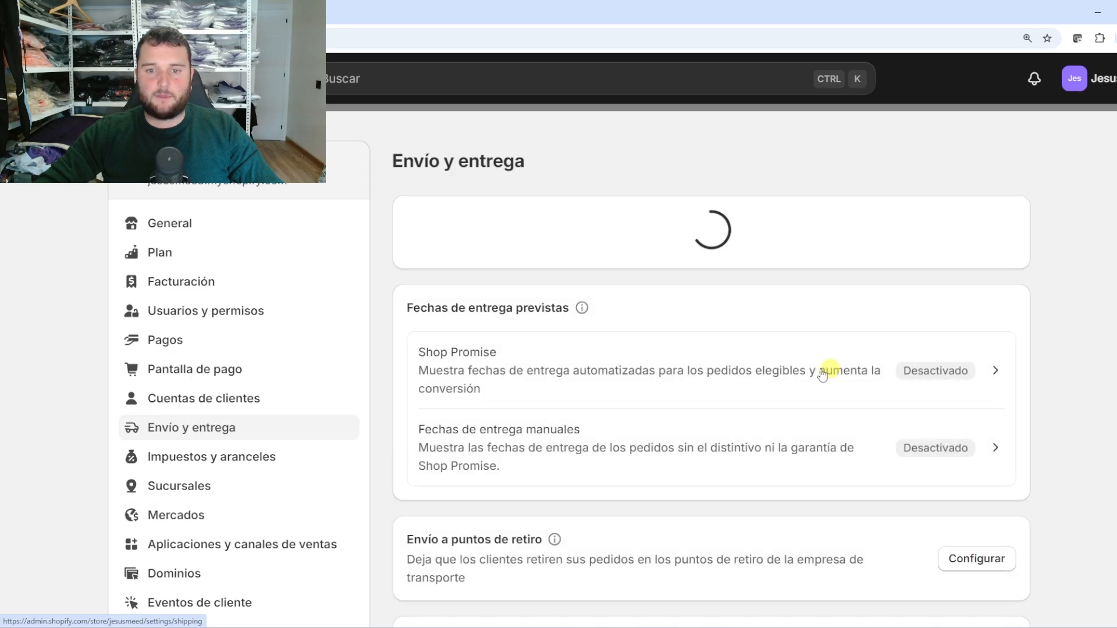
Open the Camisetas cortas profile and verify the Colombia zone lists Envío Internacional at 3,99 €
scroll(692, 353, down, 4)
scroll(698, 353, down, 4)
scroll(669, 386, up, 10)
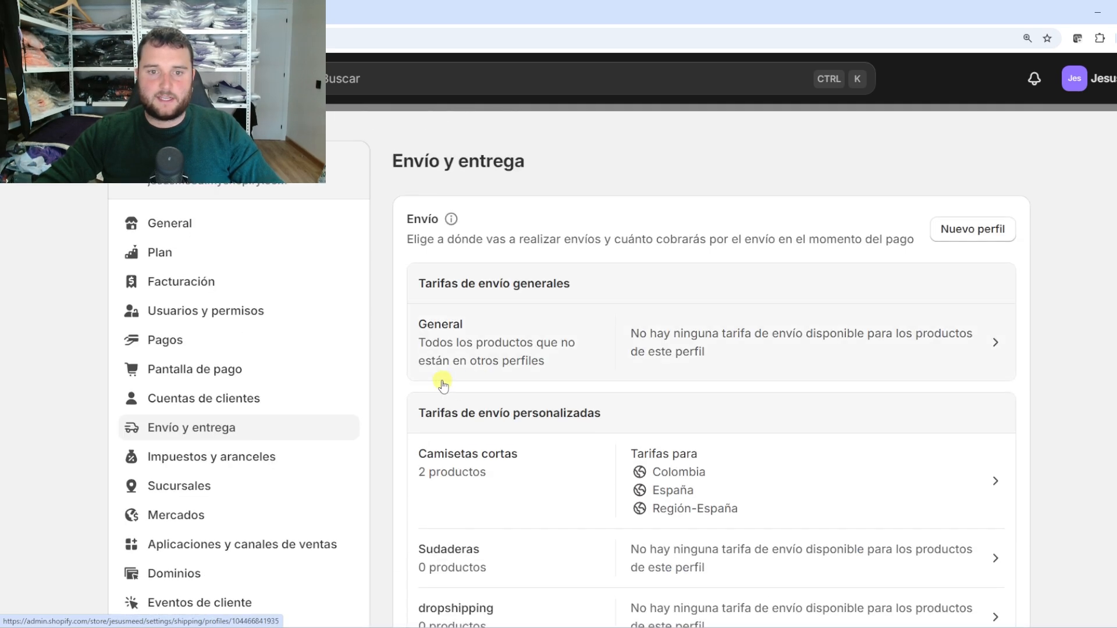
click(473, 466)
scroll(797, 428, down, 9)
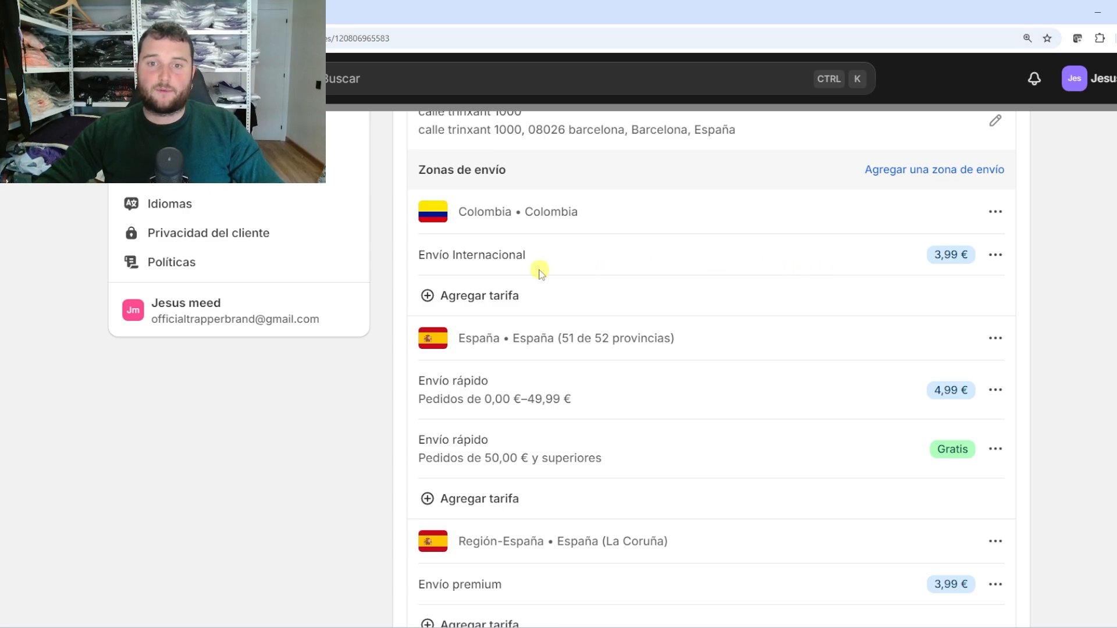
drag(643, 217, 460, 211)
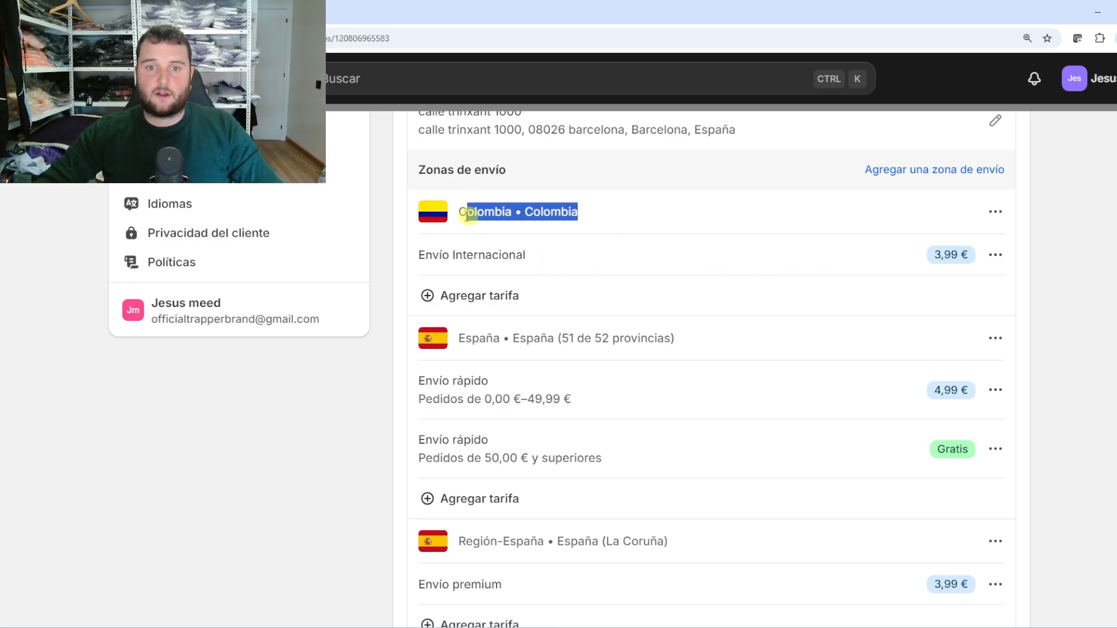
click(1080, 212)
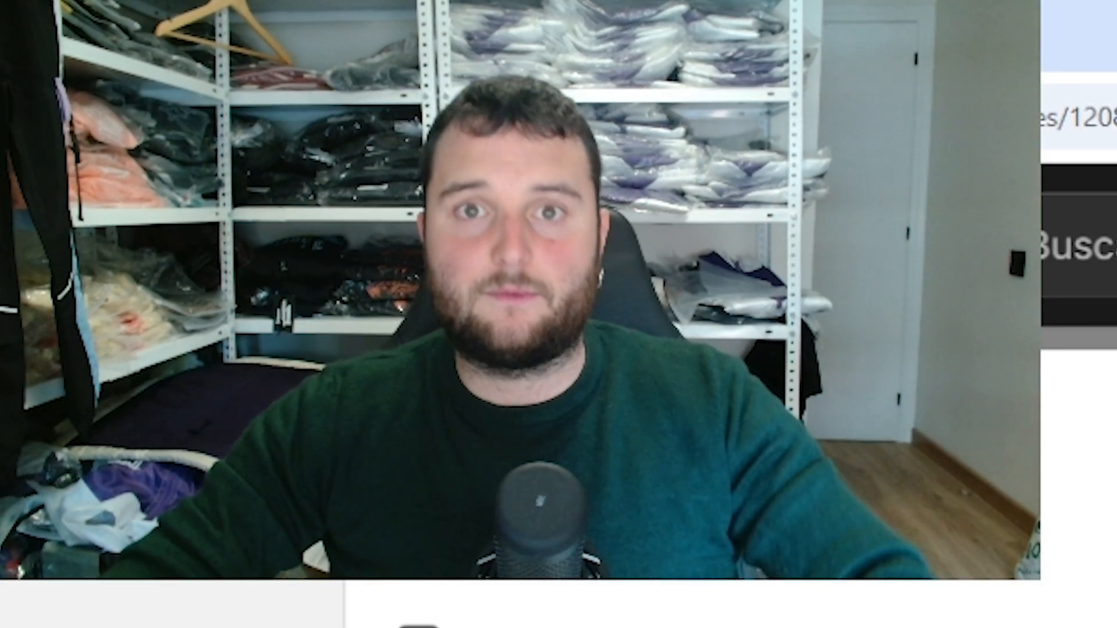
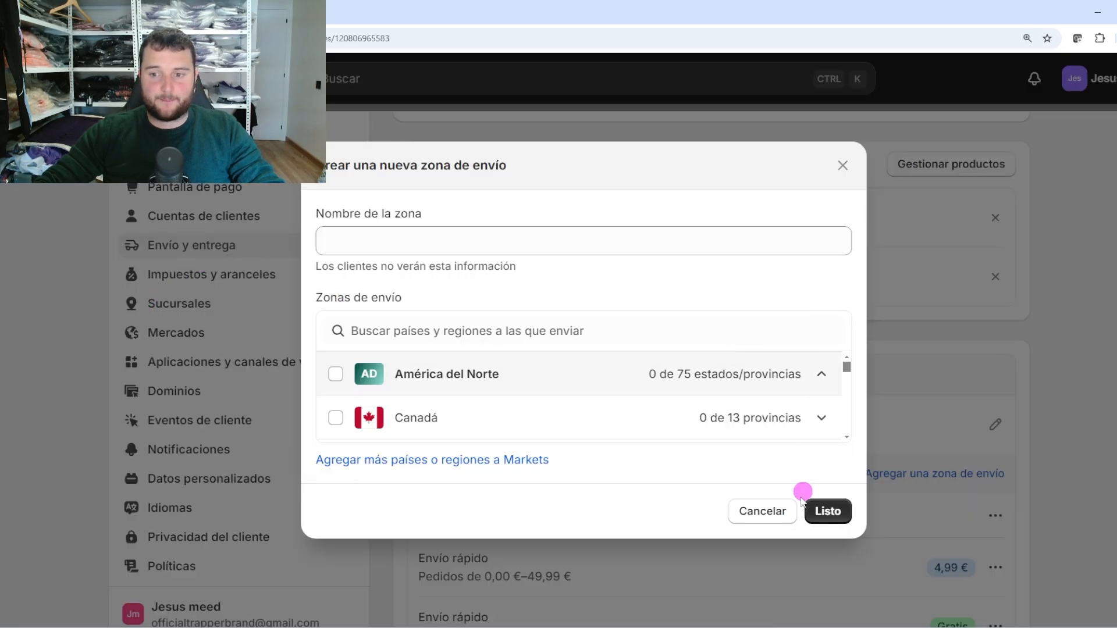
Discard the new shipping zone, leaving test2 and test3 in Camisetas cortas, and open the storefront Catálogo
click(765, 510)
scroll(628, 413, up, 2)
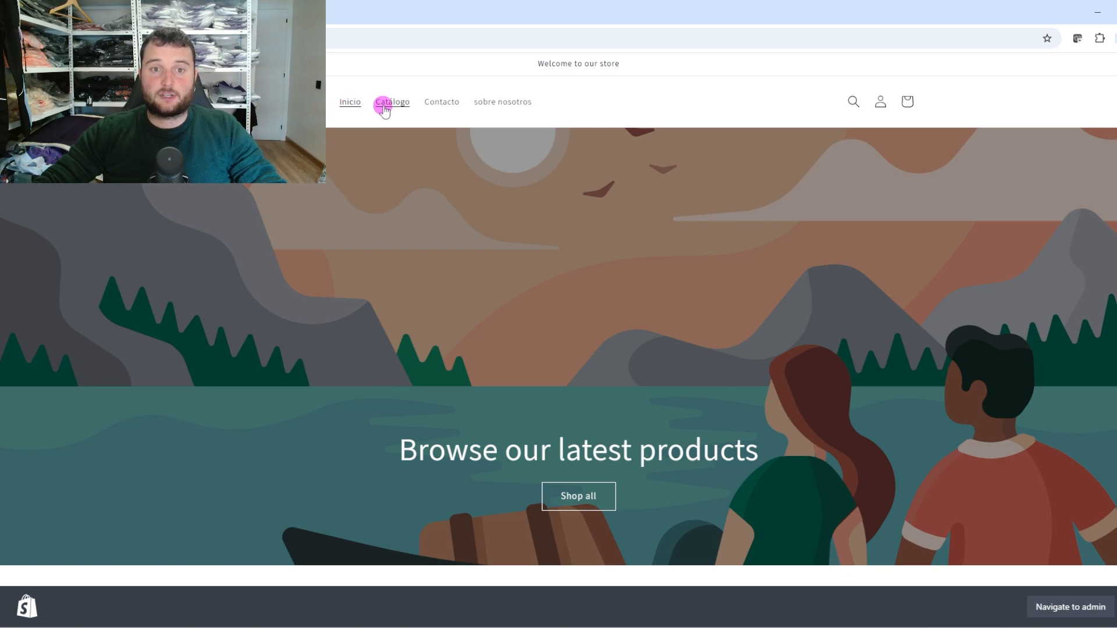
click(384, 104)
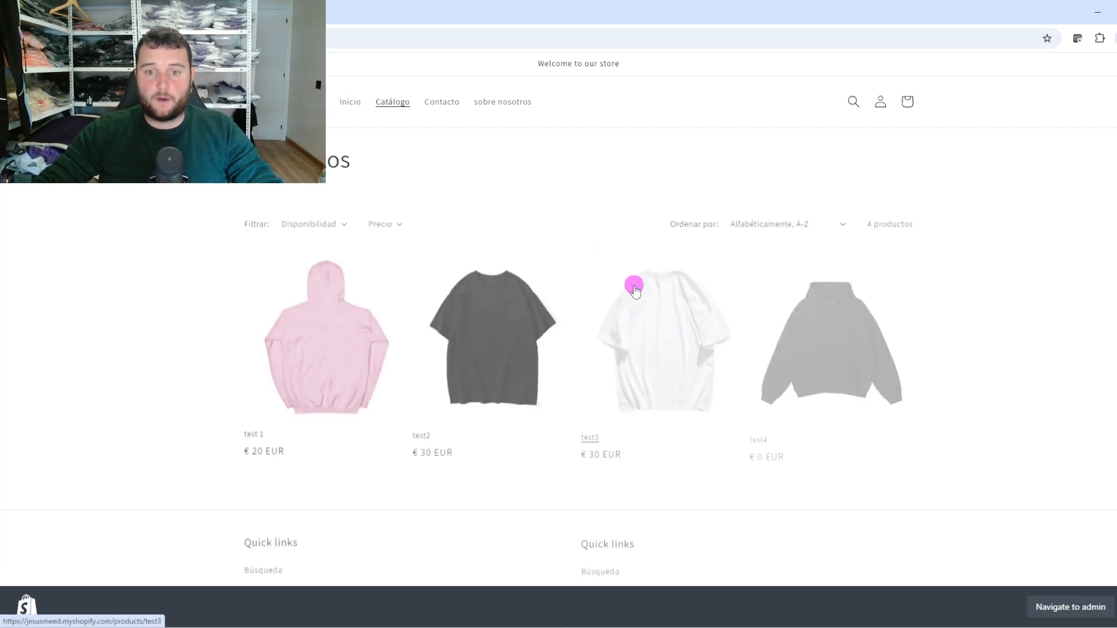
Add the test2 t-shirt to the cart and proceed to checkout
click(500, 353)
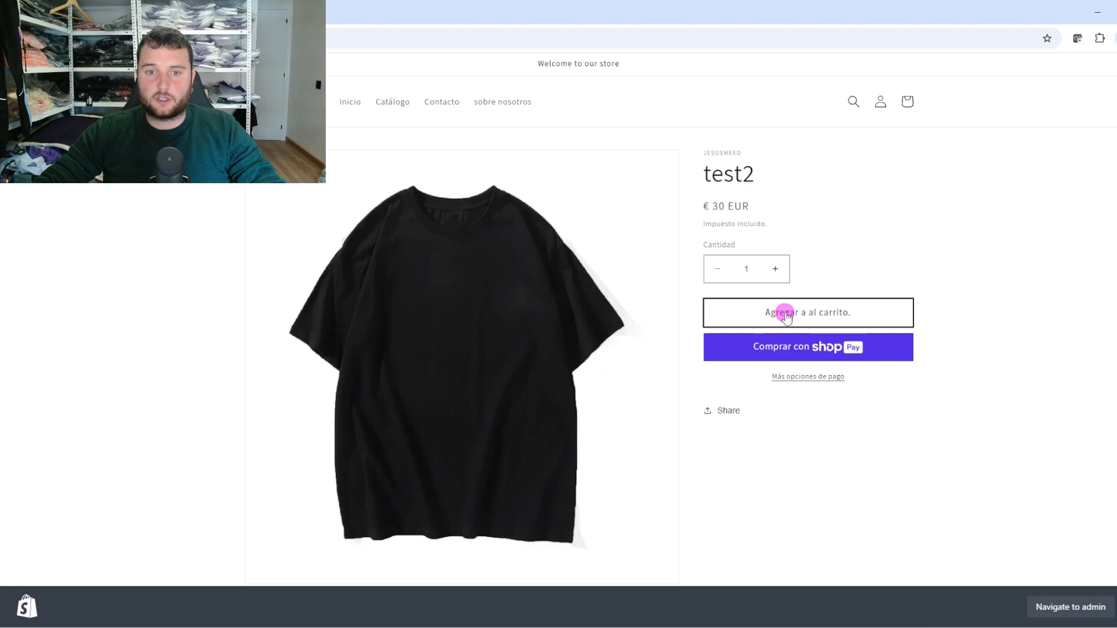
click(785, 313)
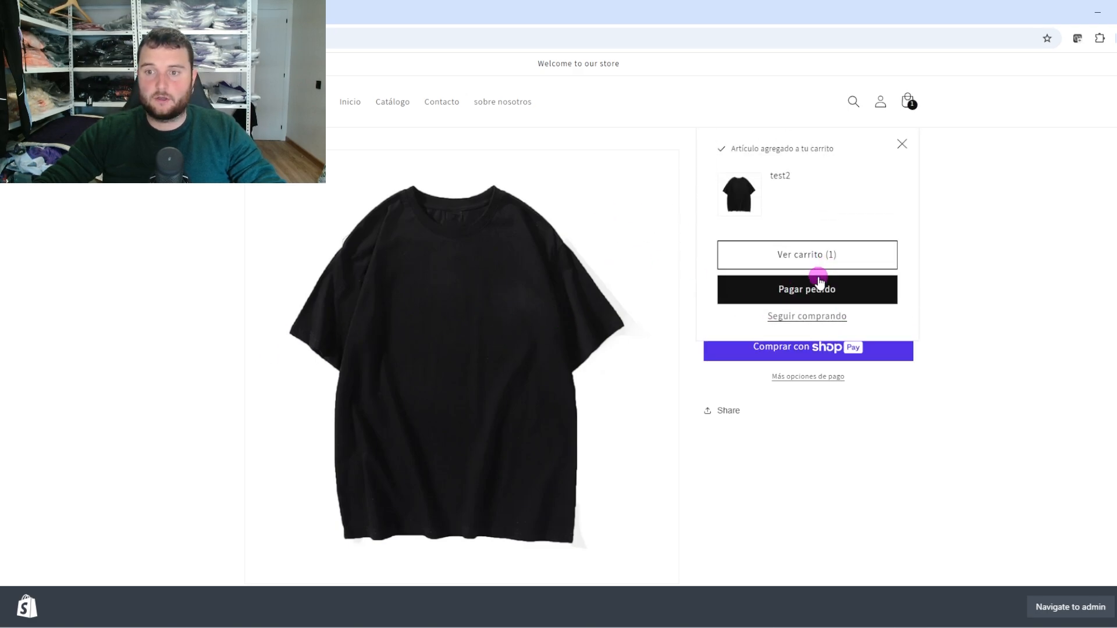
click(799, 256)
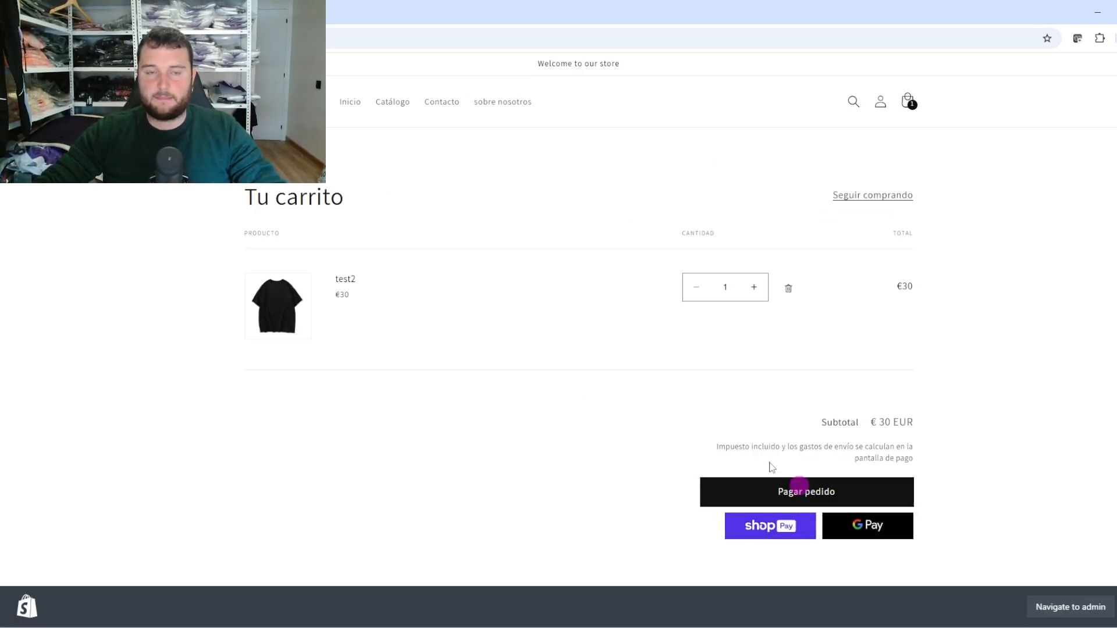
click(798, 488)
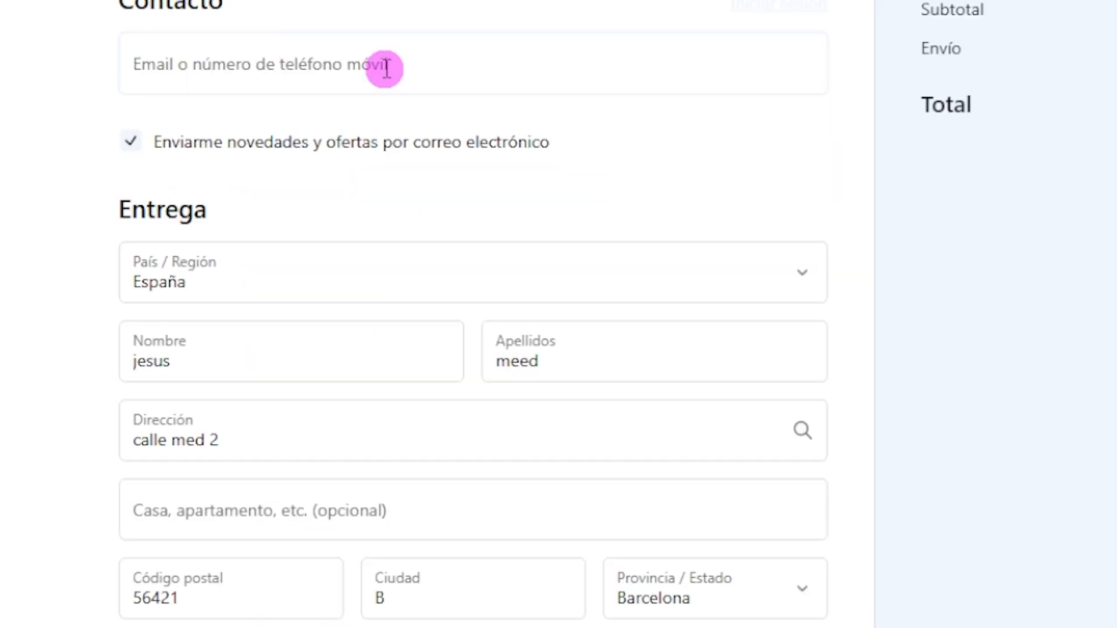
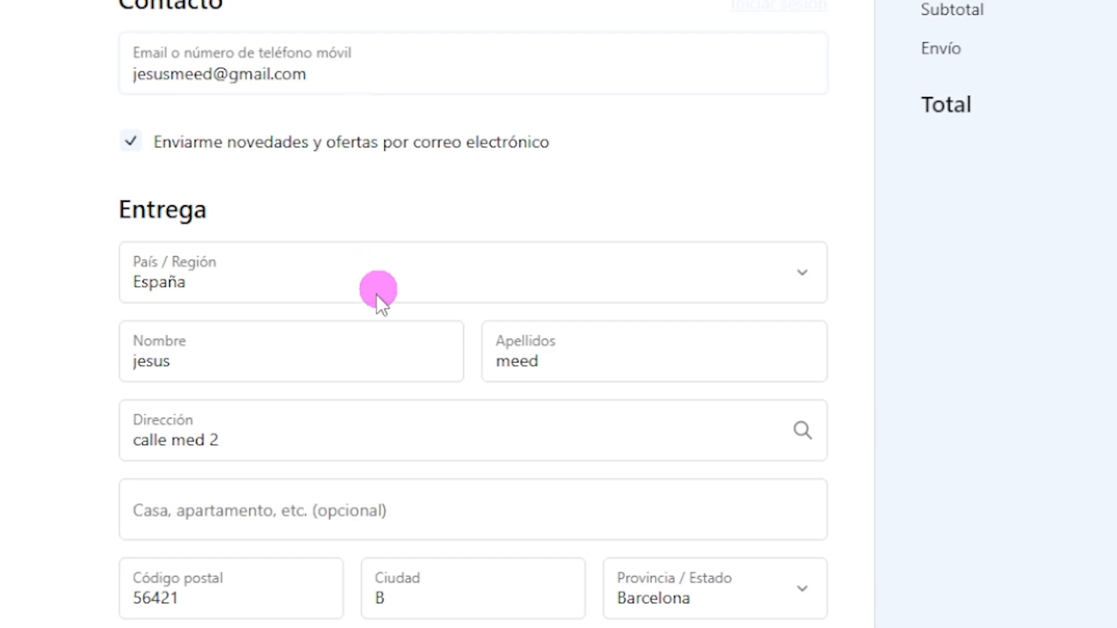
Correct the street address and set the city to Barcelona in the checkout delivery form
scroll(375, 294, down, 2)
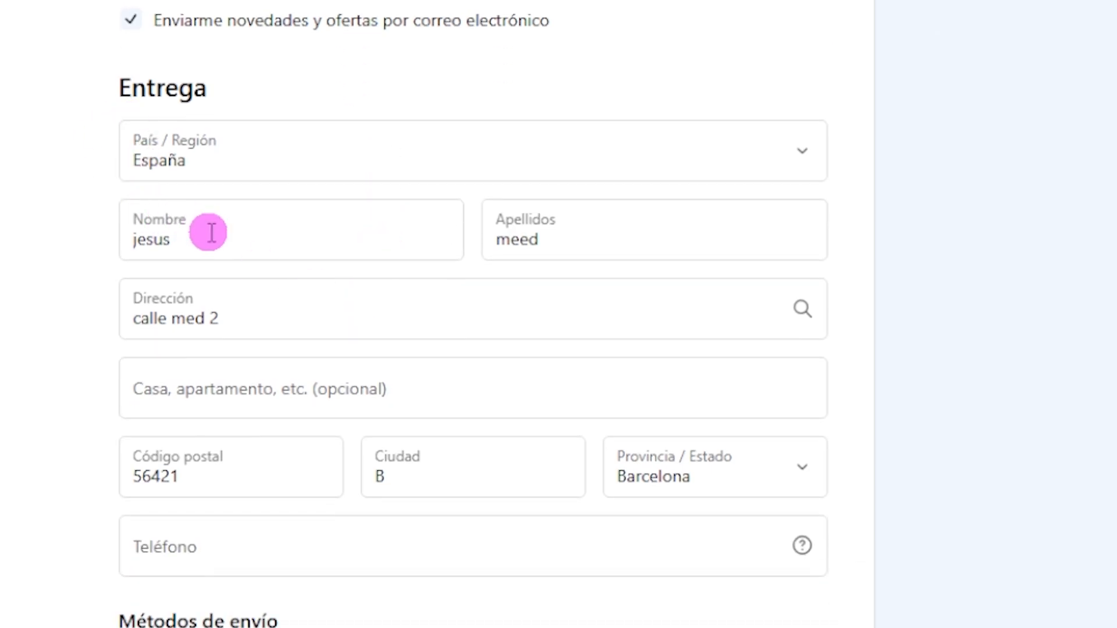
click(186, 234)
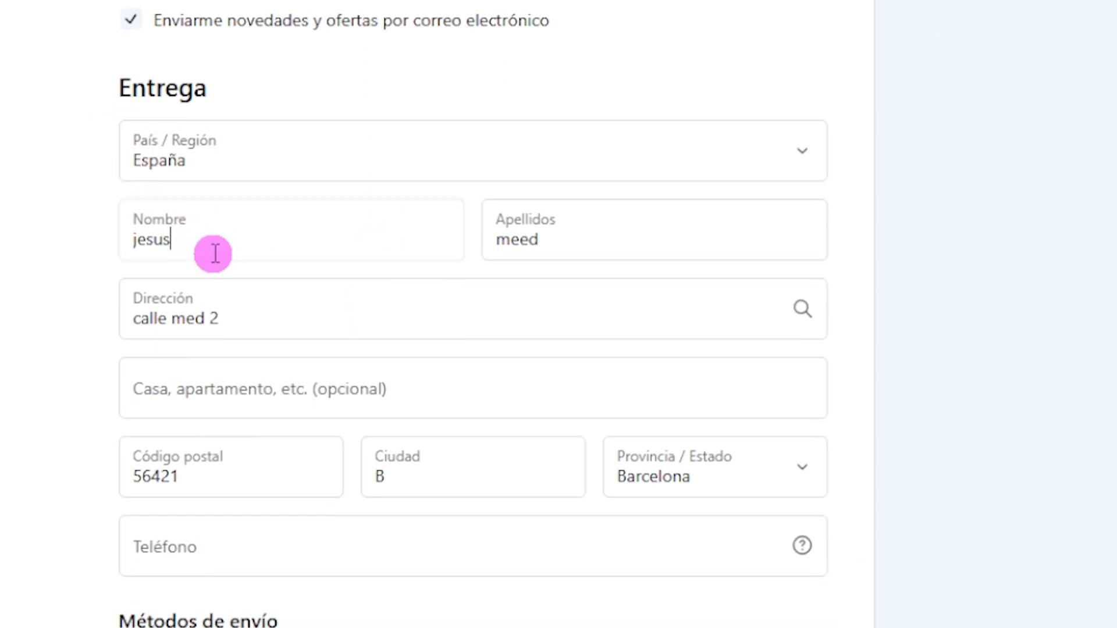
click(585, 241)
click(280, 324)
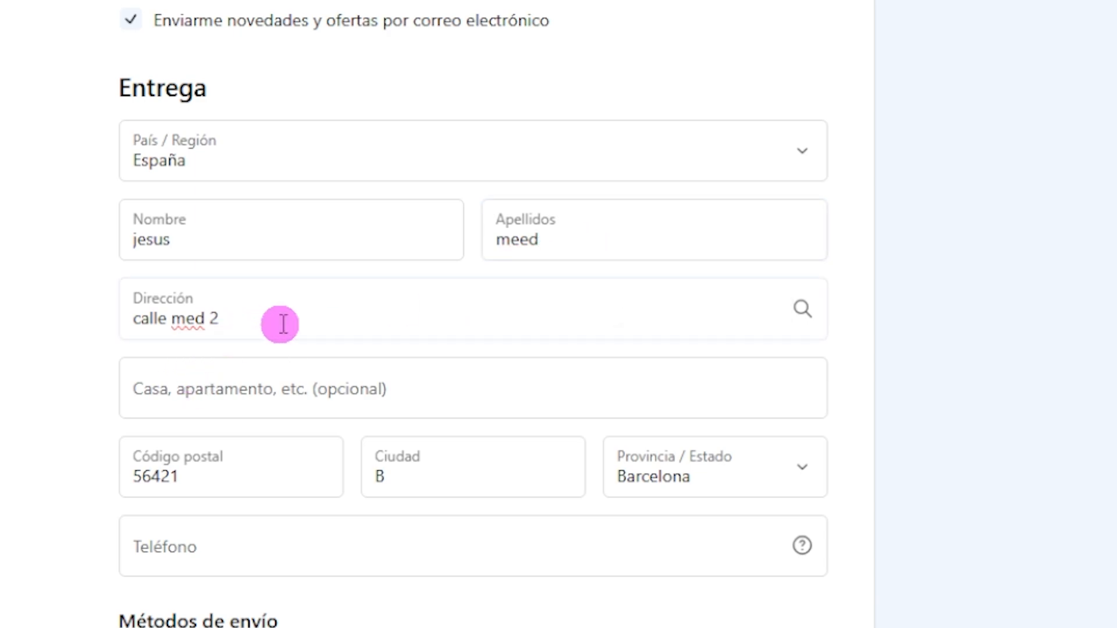
click(198, 321)
text(e)
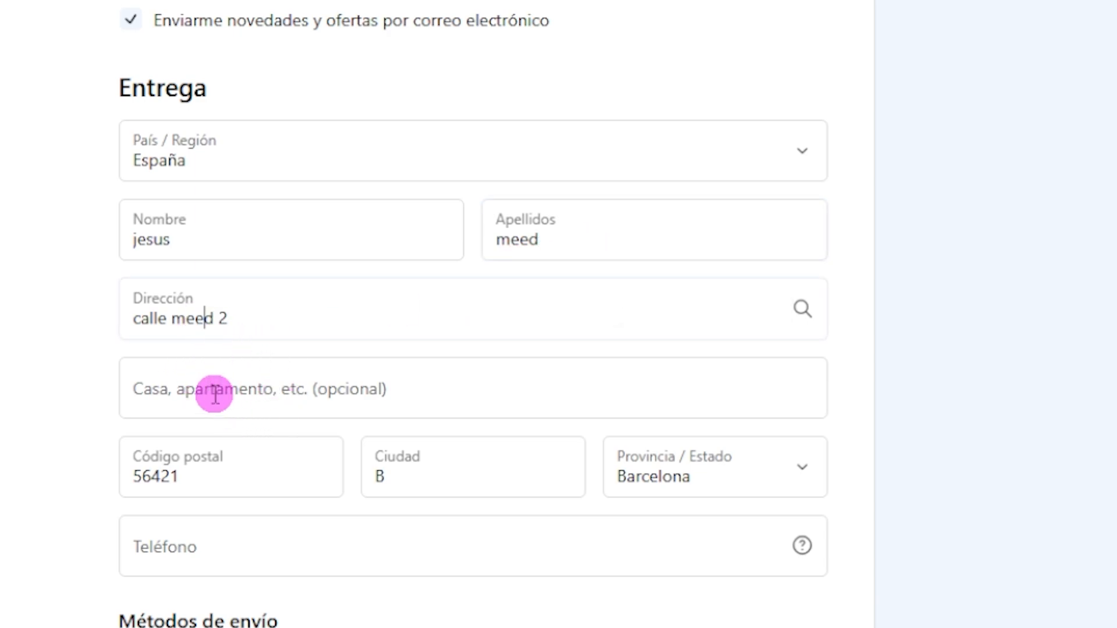
click(212, 485)
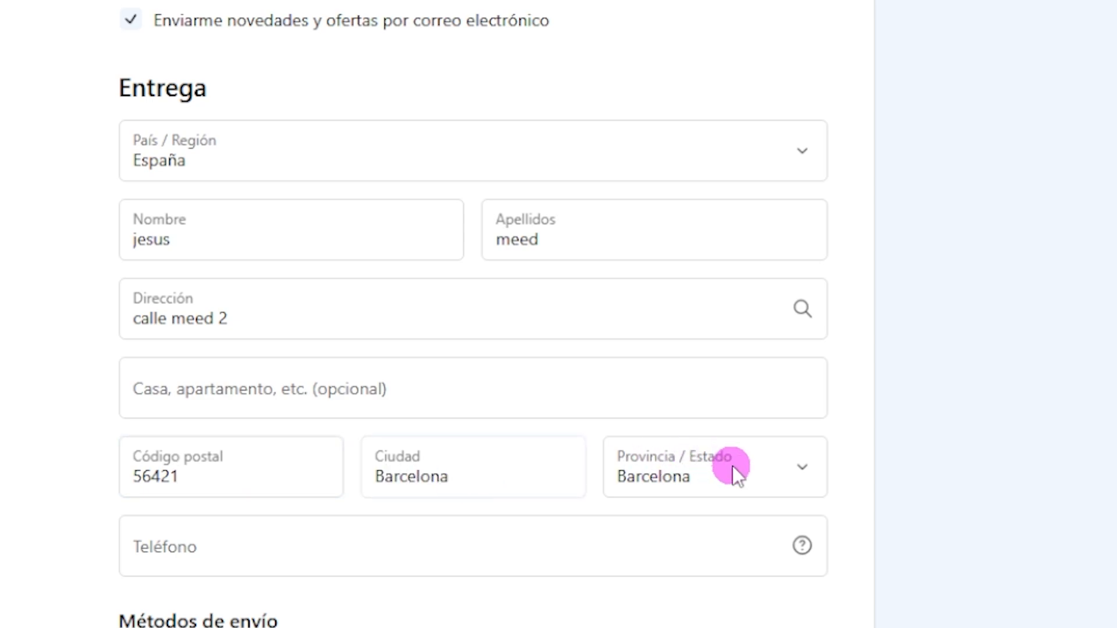
scroll(689, 542, down, 4)
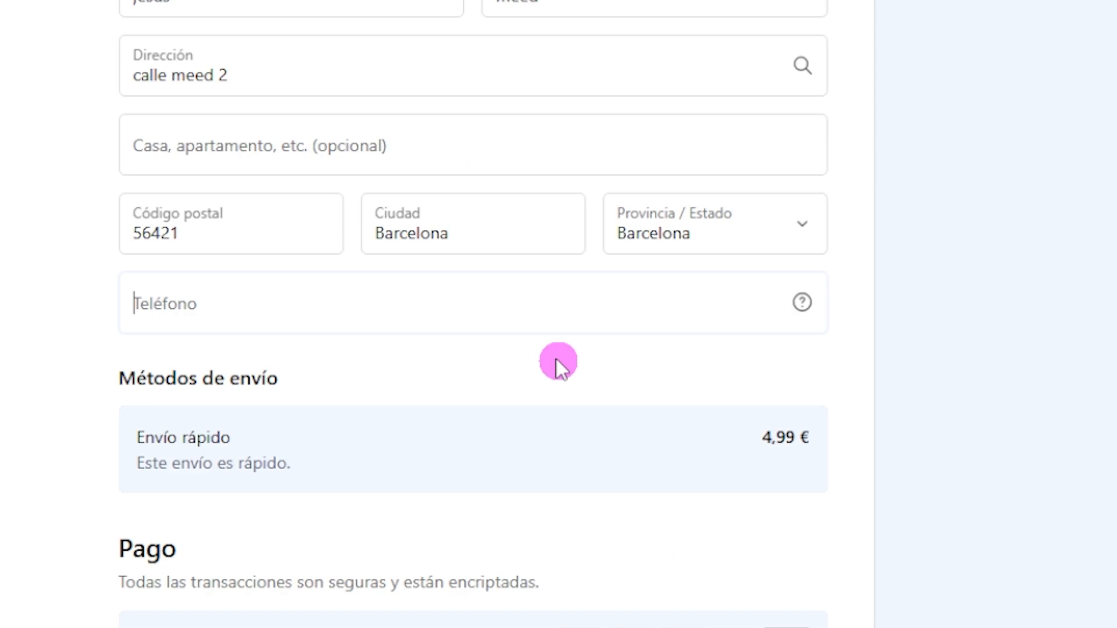
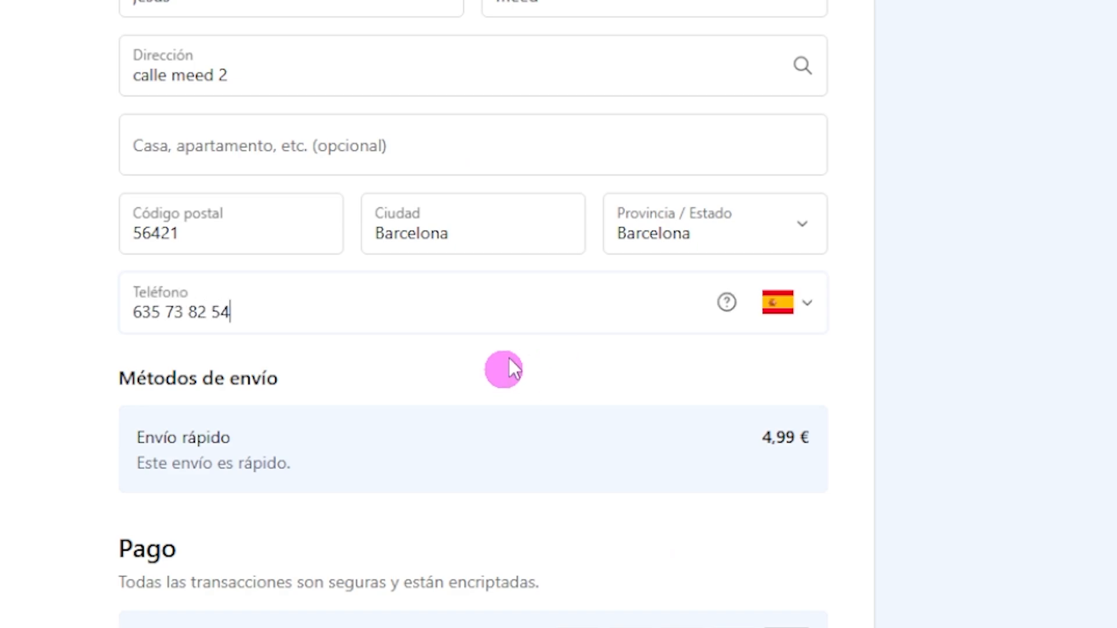
Enter the phone number and choose Envío rápido at 4,99 €, for a 34,99 € total
click(458, 417)
scroll(780, 269, down, 4)
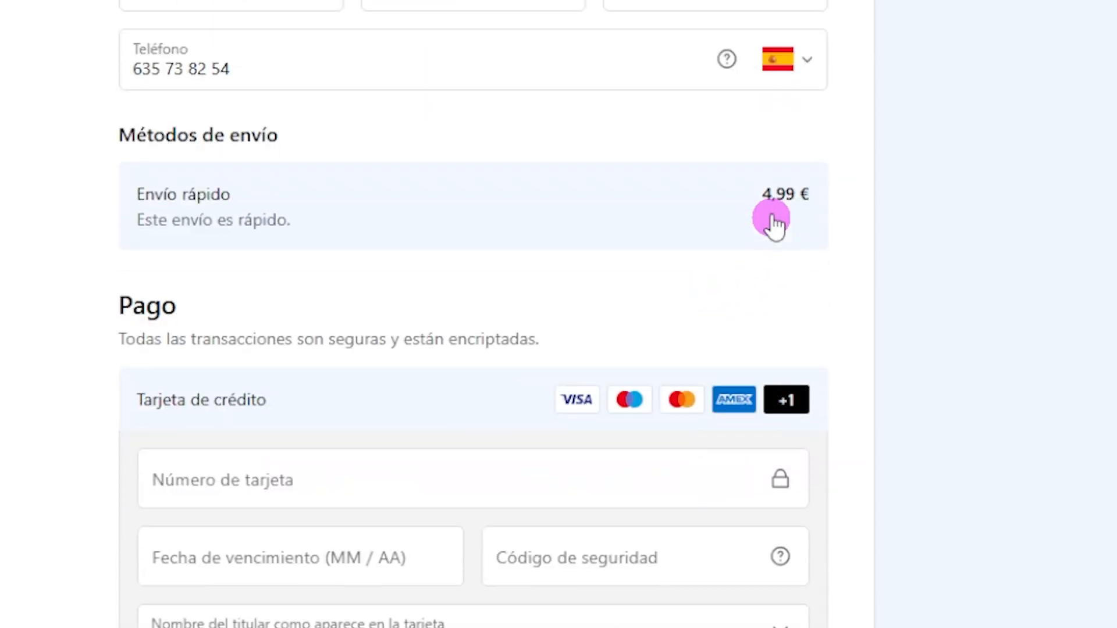
drag(761, 195, 838, 195)
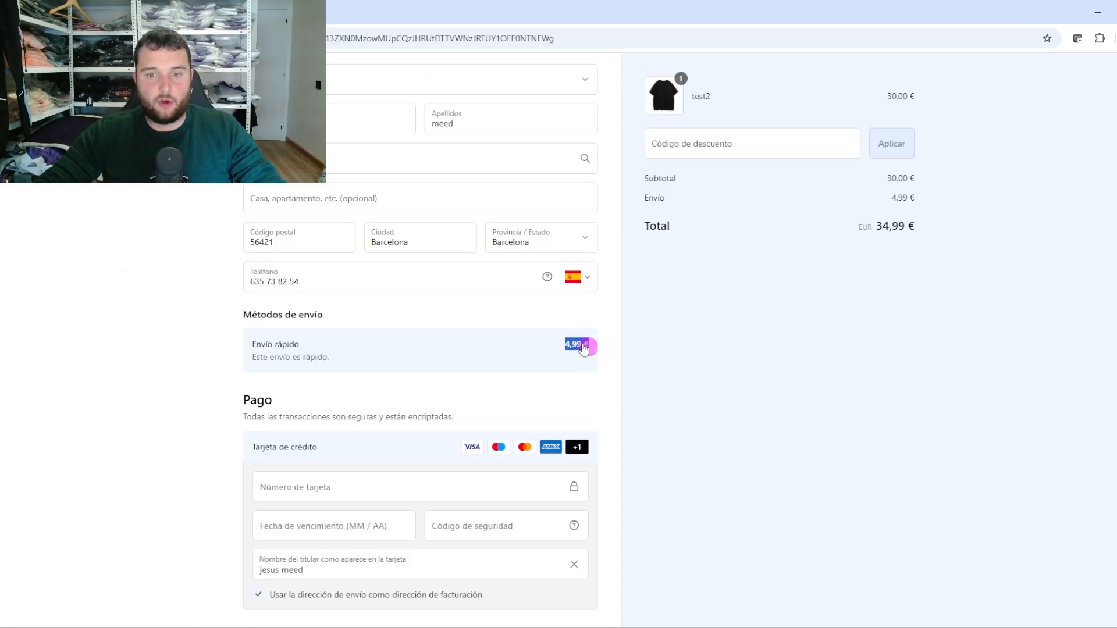
click(807, 201)
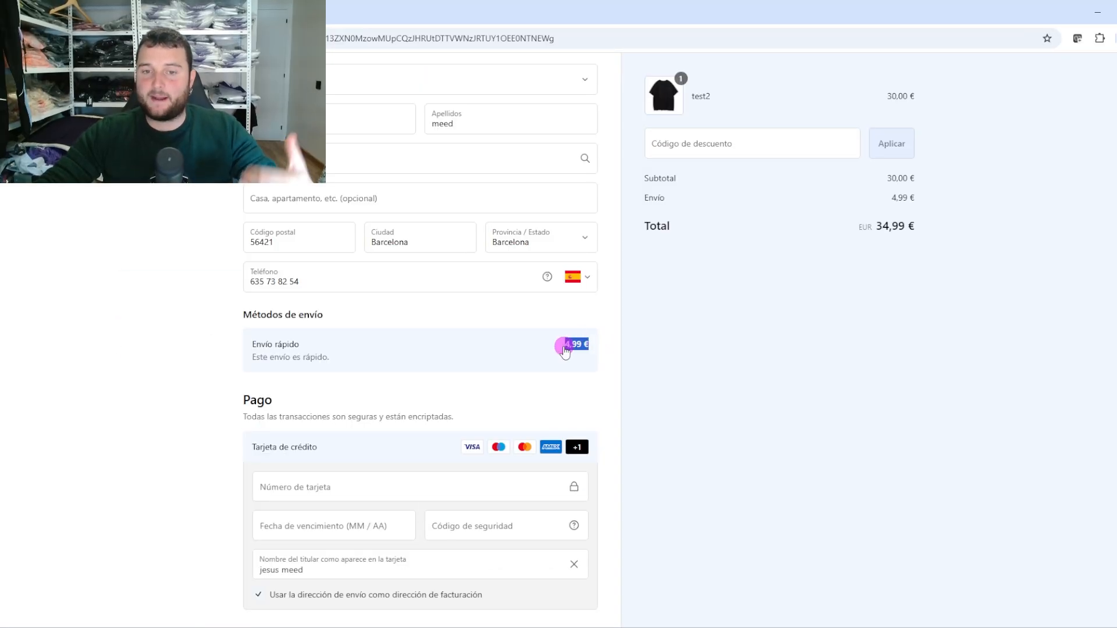
Try to pay with Pagar ahora, then go back to the cart
scroll(564, 349, down, 3)
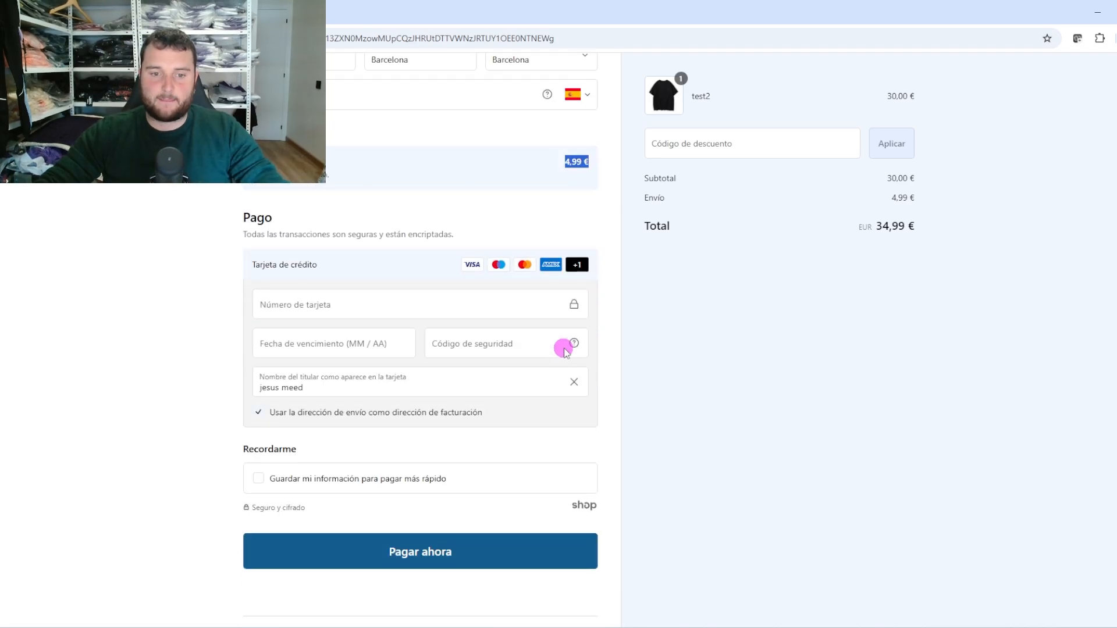
click(438, 553)
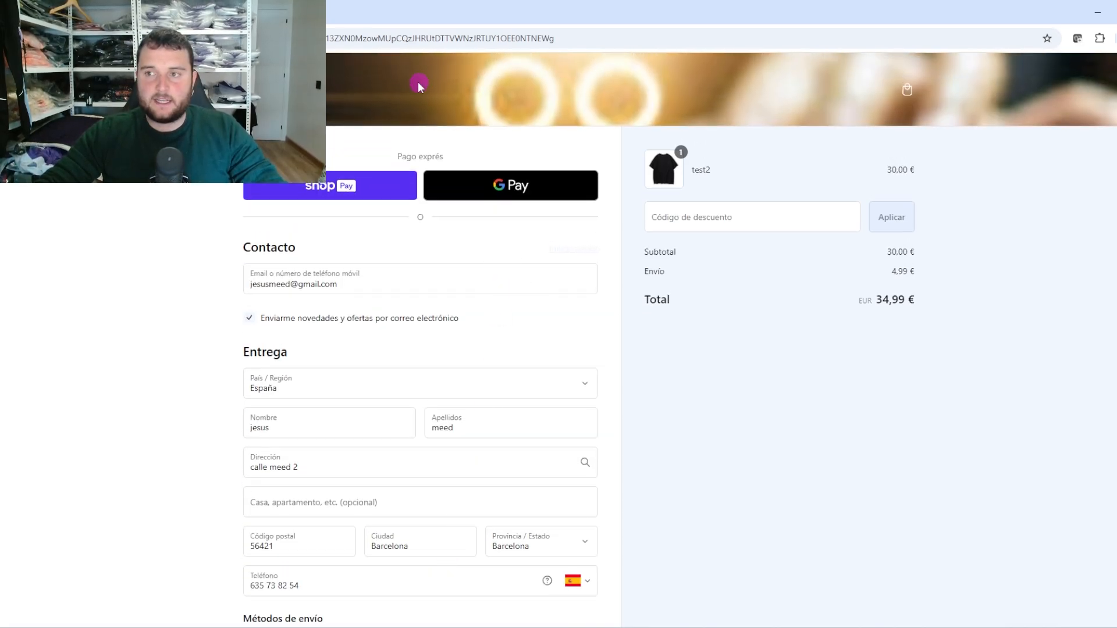
scroll(510, 371, down, 8)
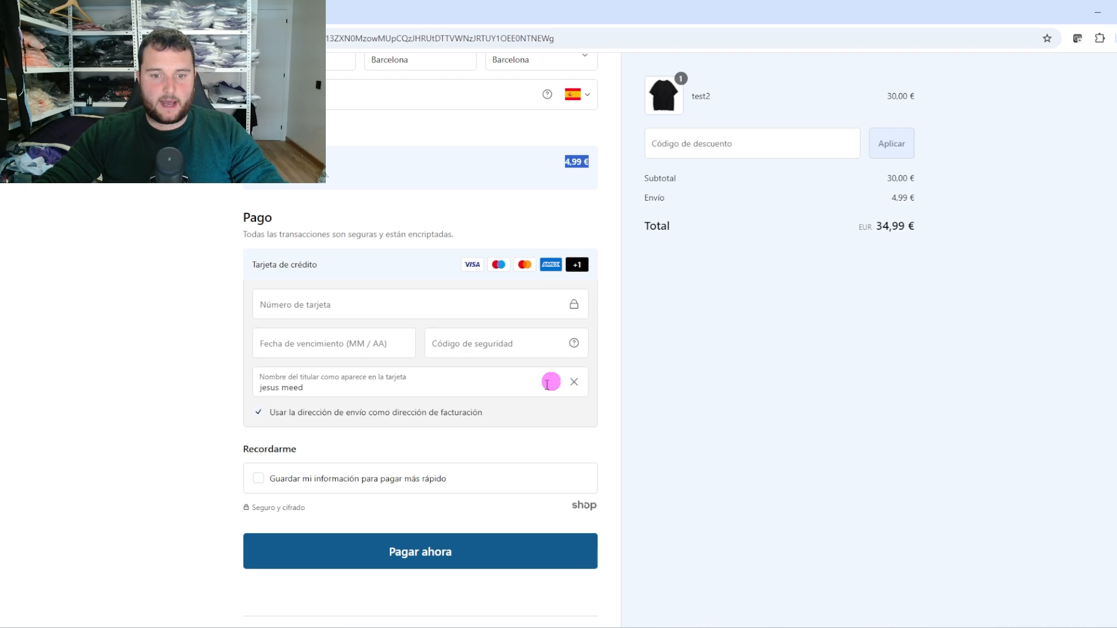
key(alt+Left)
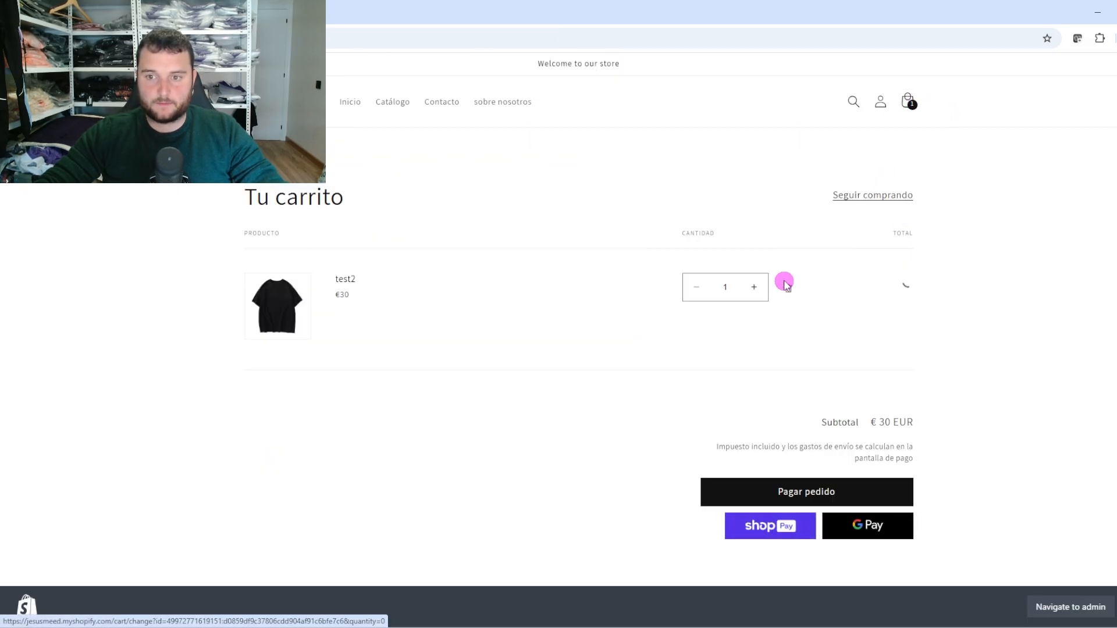
Add test3 from the catalog, check the €90 total for three shirts, and proceed to checkout
click(392, 102)
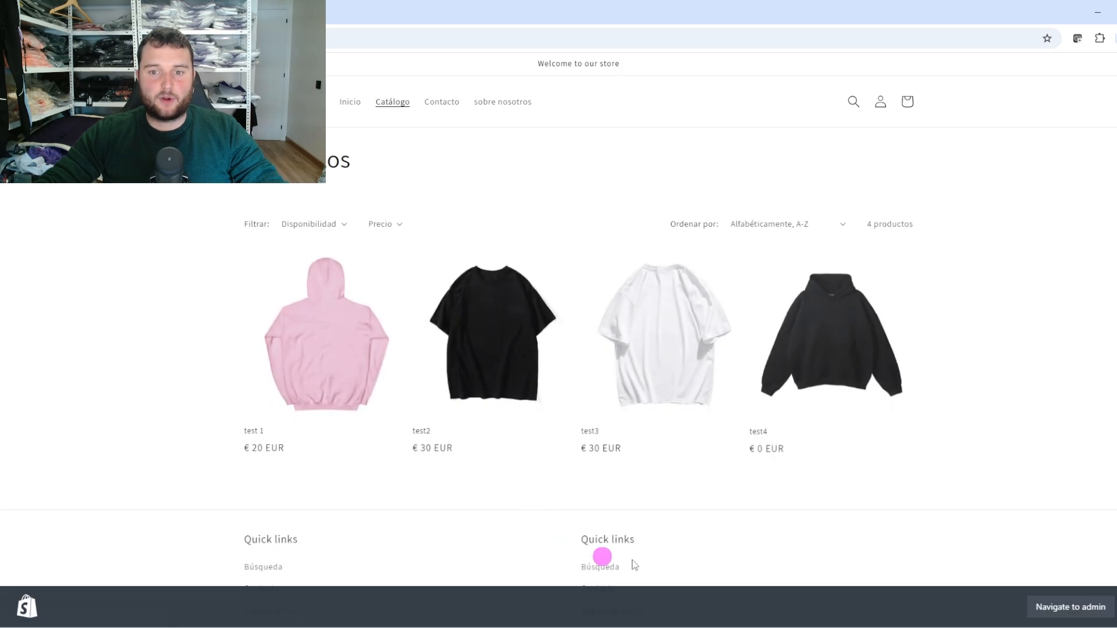
click(664, 343)
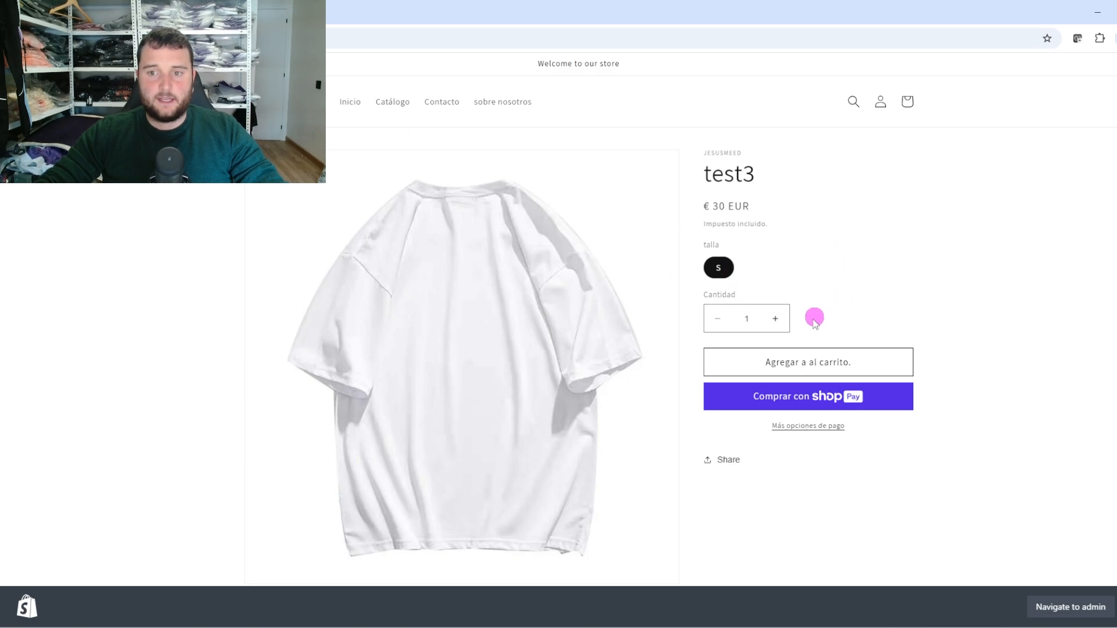
click(794, 365)
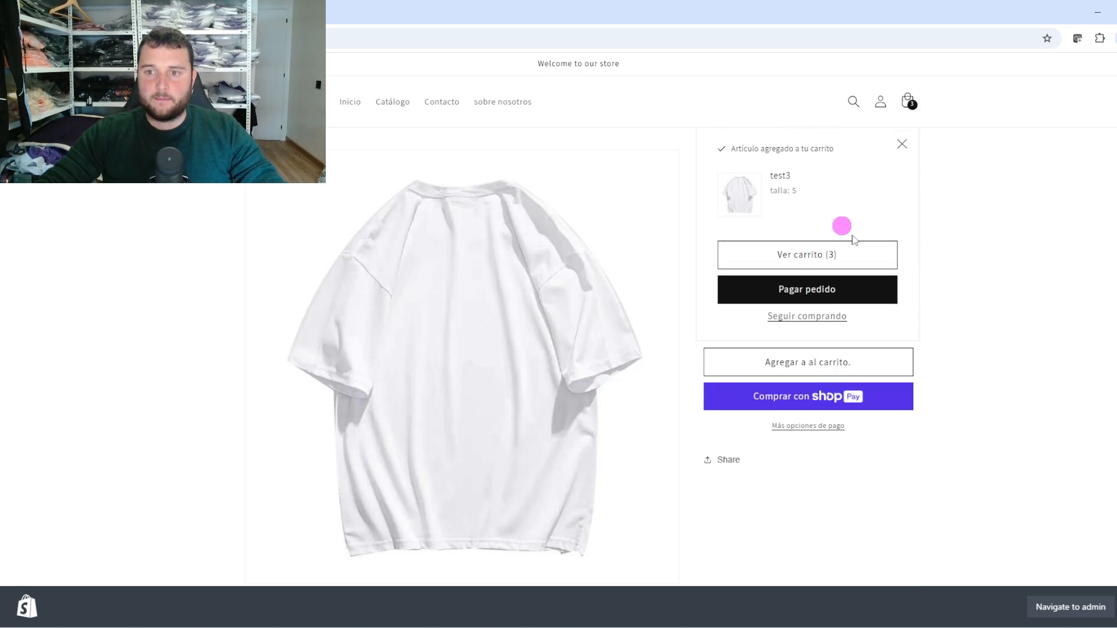
click(850, 255)
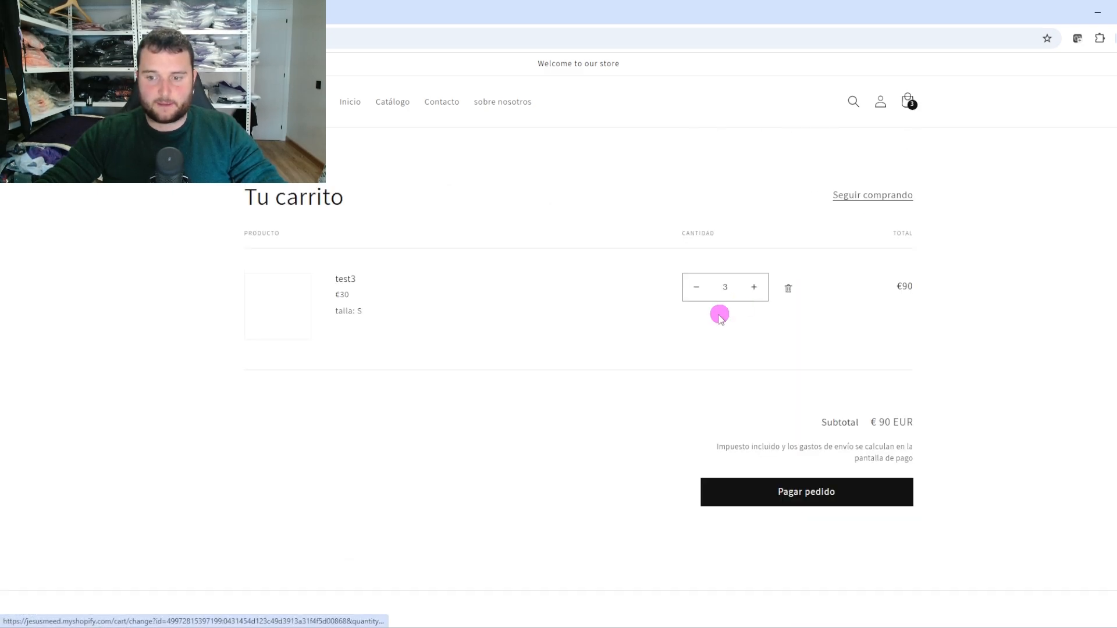
drag(941, 307, 888, 296)
click(944, 297)
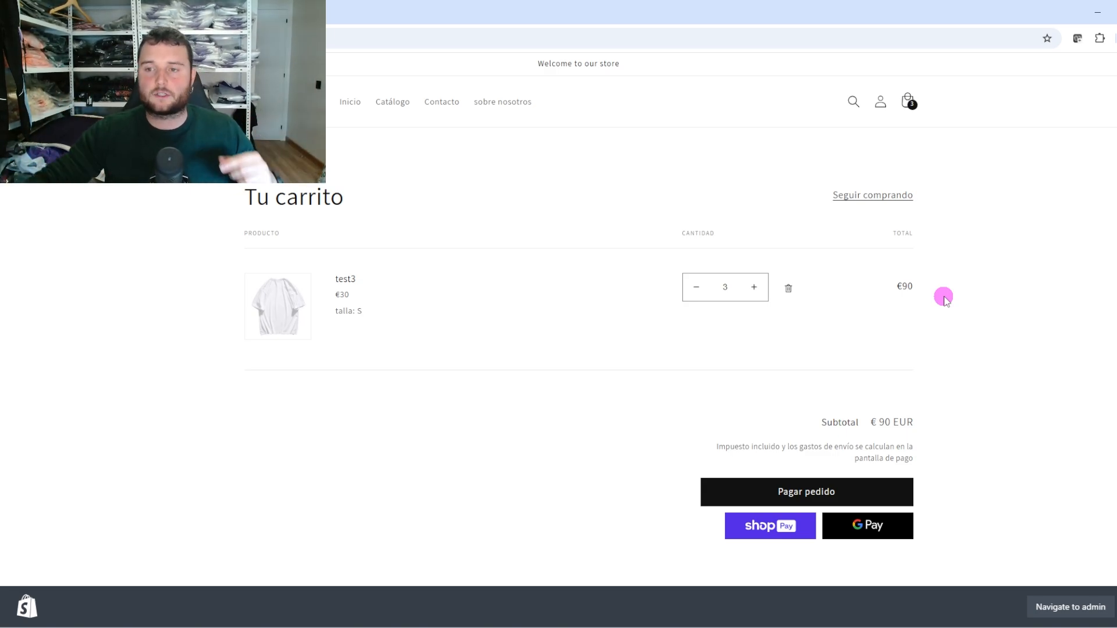
click(876, 499)
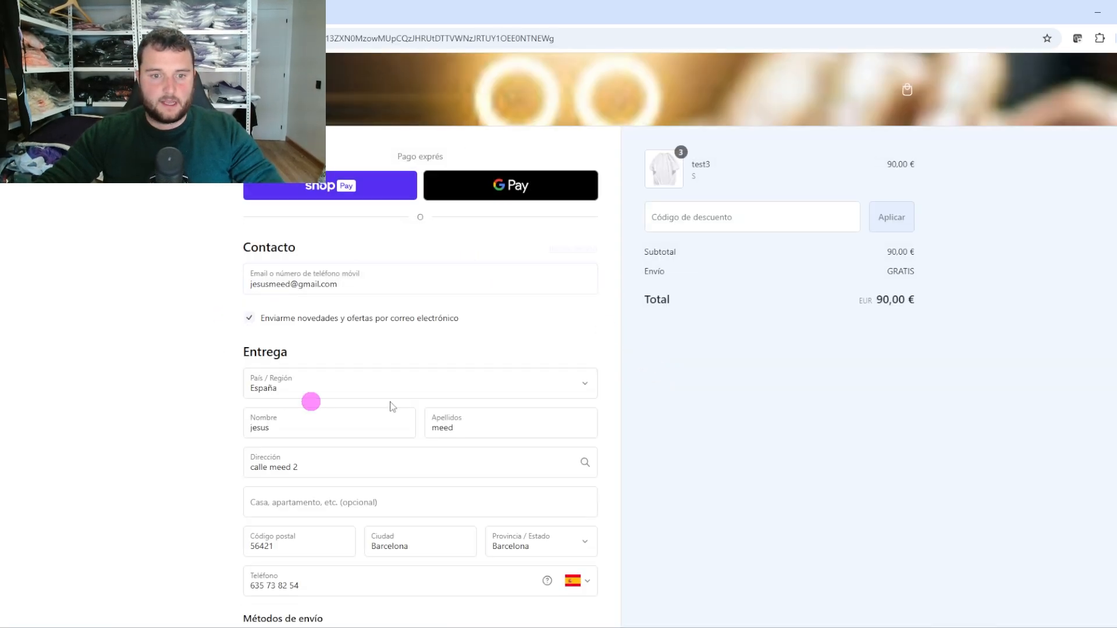
Verify the shipping shows GRATIS and the subtotal is 90,00 €
scroll(426, 395, down, 3)
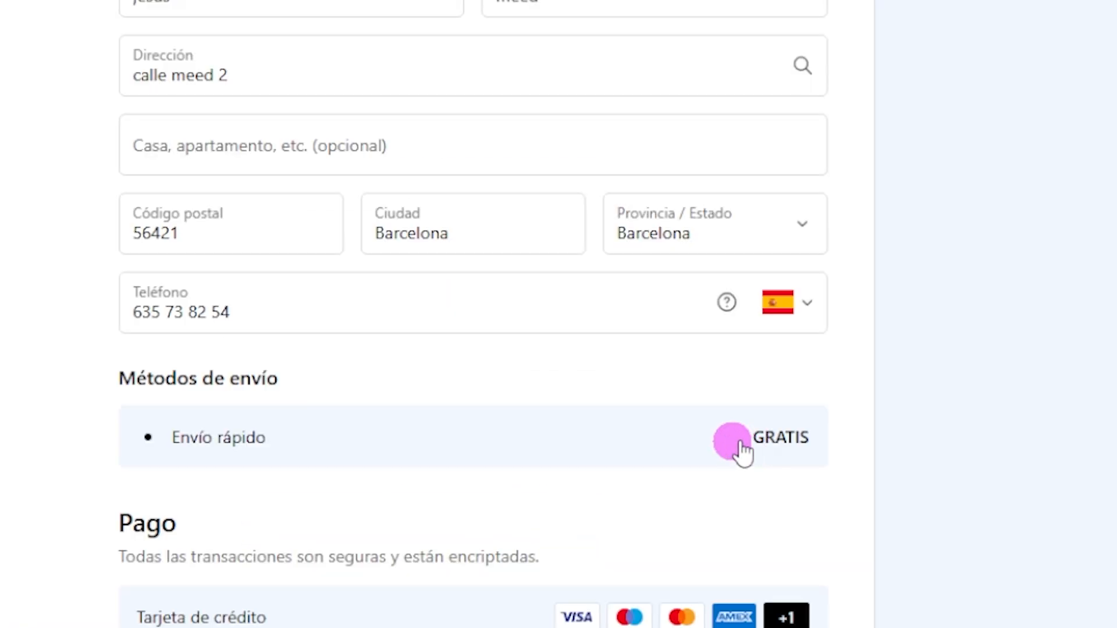
drag(550, 468, 593, 464)
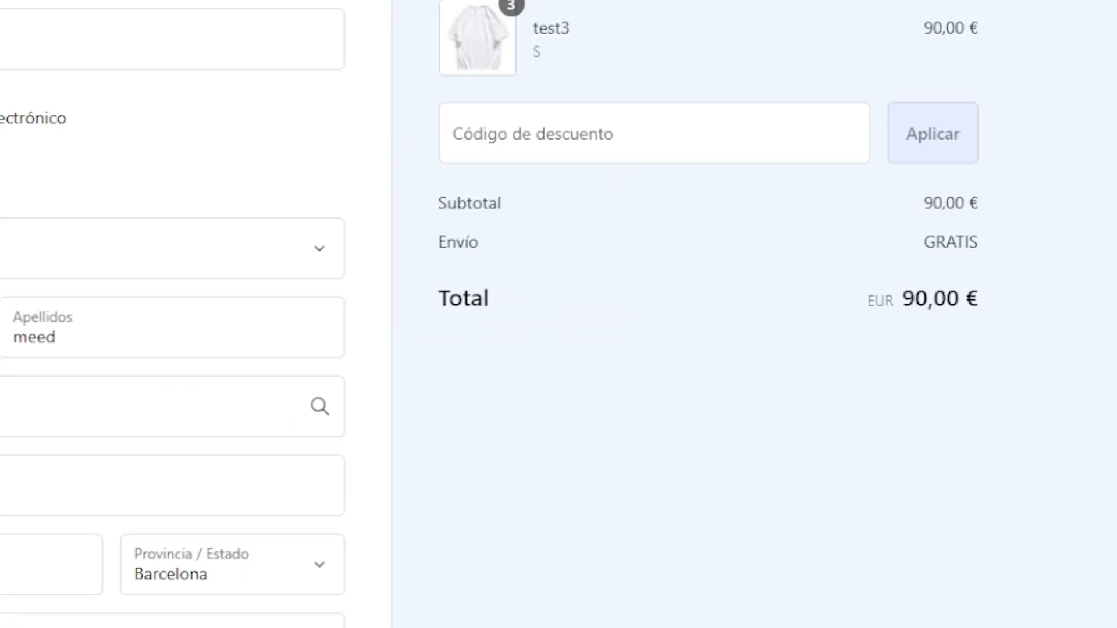
scroll(869, 293, up, 3)
drag(980, 351, 901, 356)
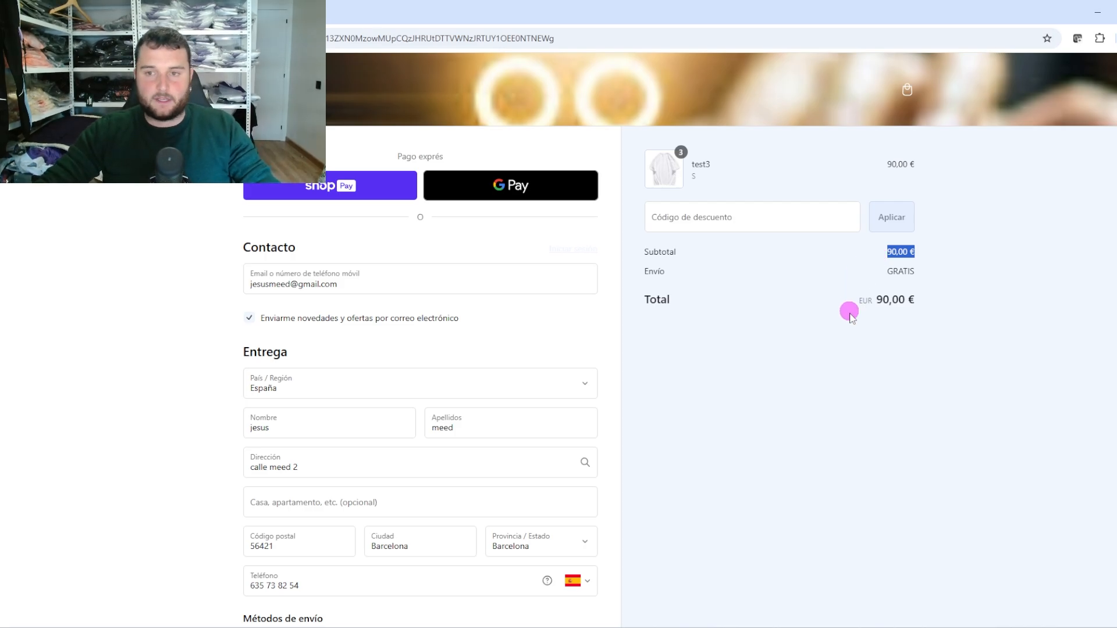
Select the Barcelona city entry and start retyping it
scroll(849, 322, down, 4)
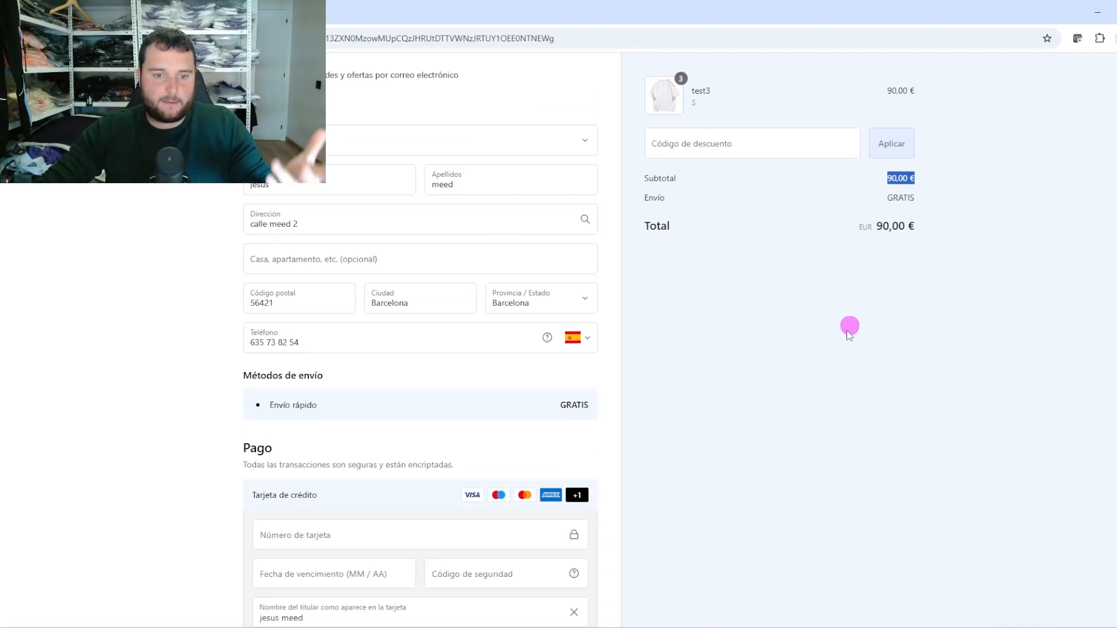
scroll(849, 326, up, 4)
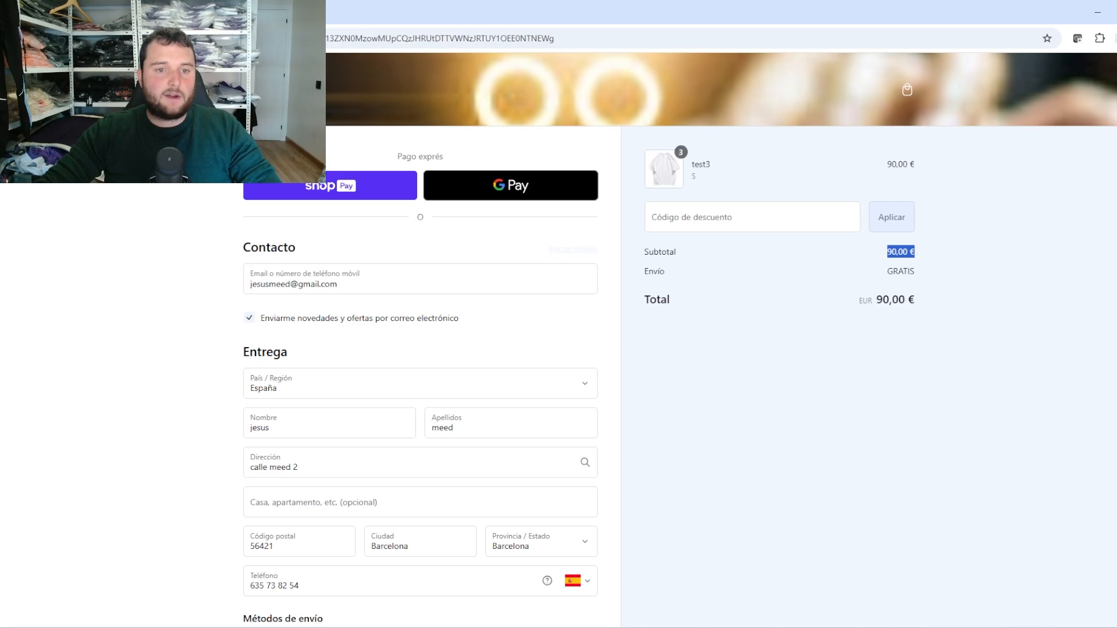
scroll(457, 464, down, 1)
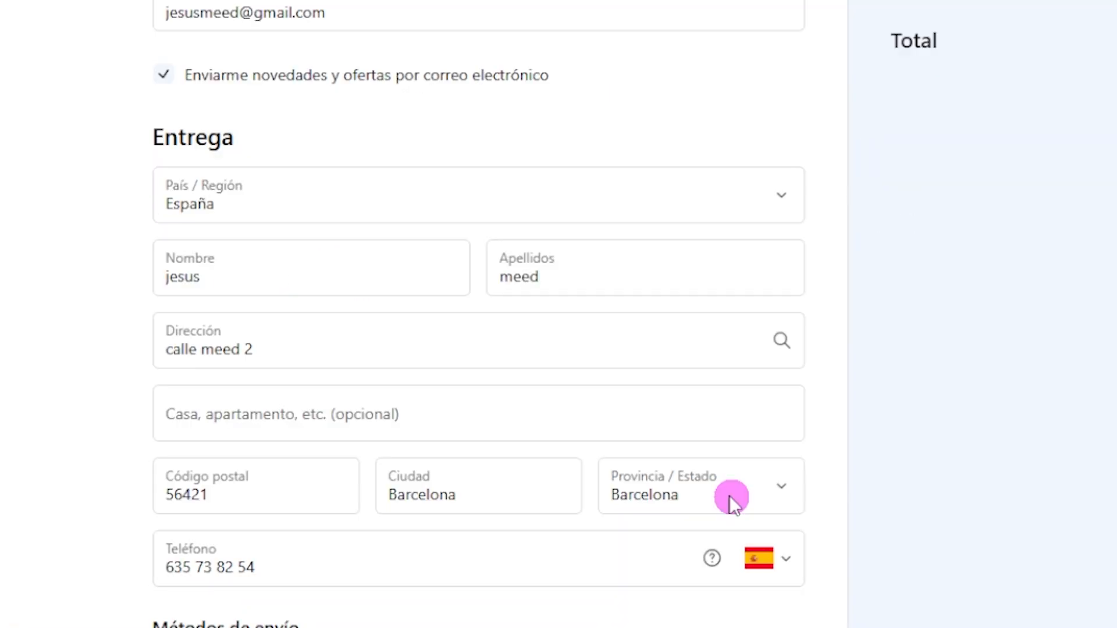
drag(499, 493, 359, 499)
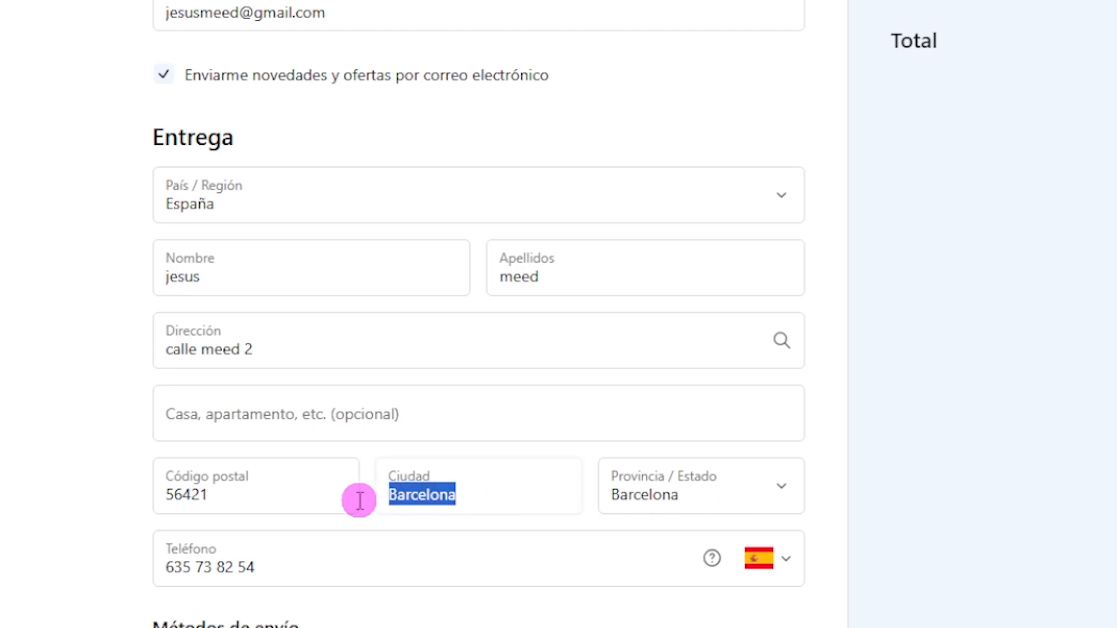
text(A)
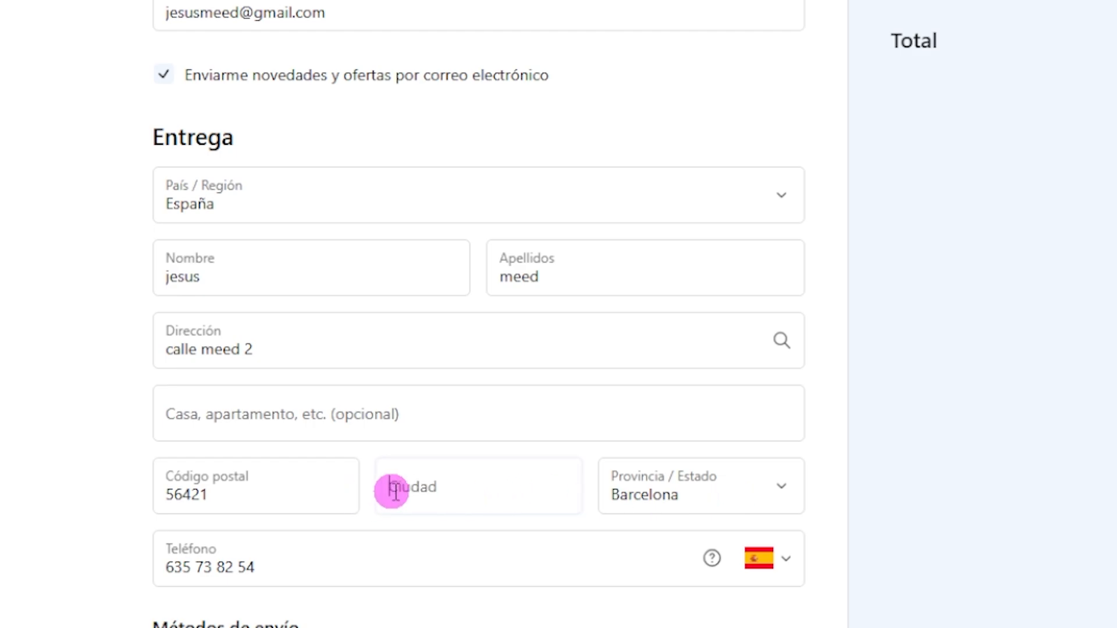
text(Barcelona)
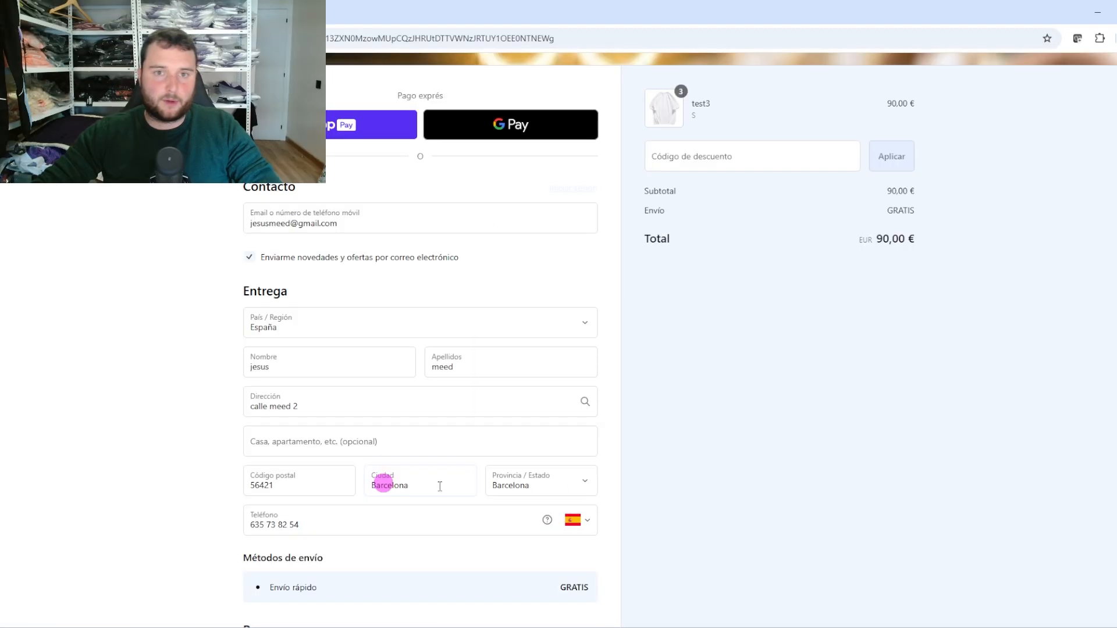
Set the province to La Coruña, check Envío premium at 3,99 € (93,99 € total), then switch to Córdoba
click(550, 478)
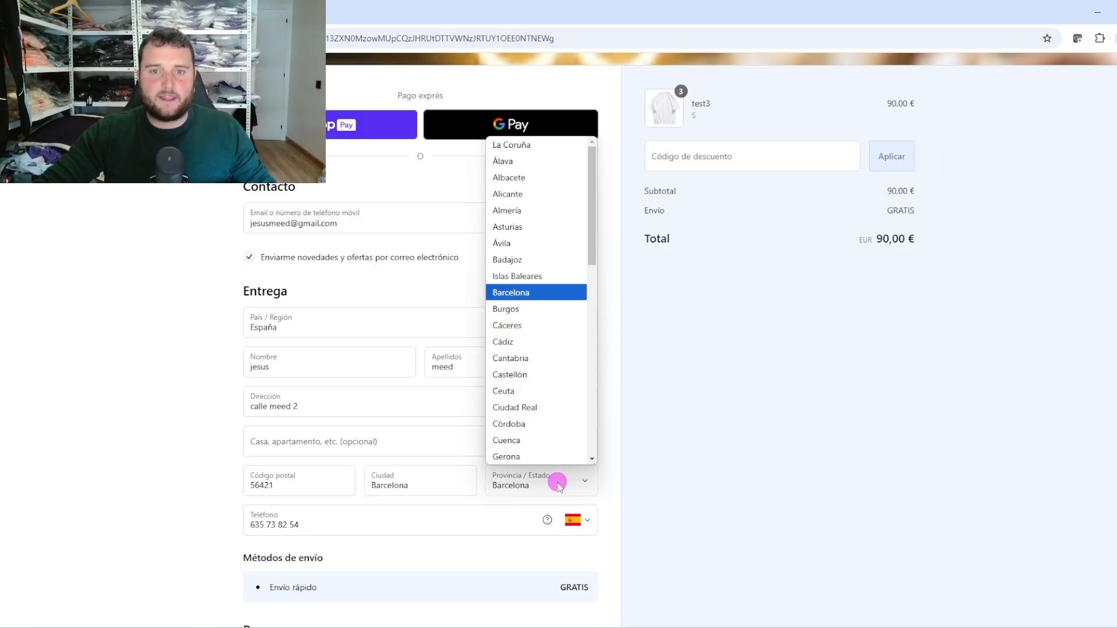
click(535, 146)
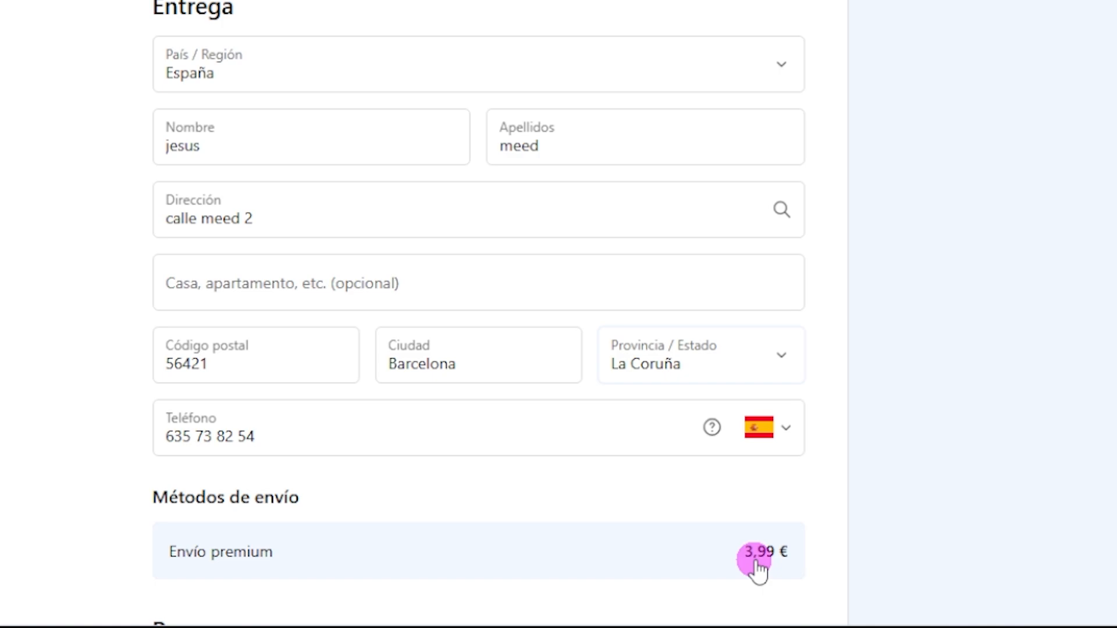
scroll(756, 567, down, 2)
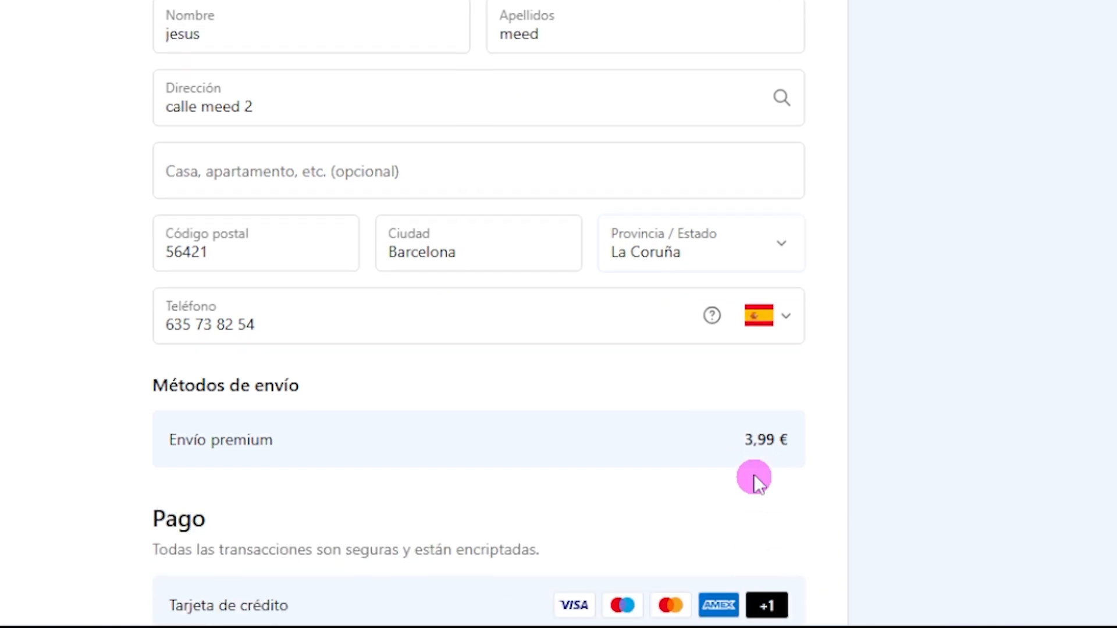
drag(272, 441, 177, 441)
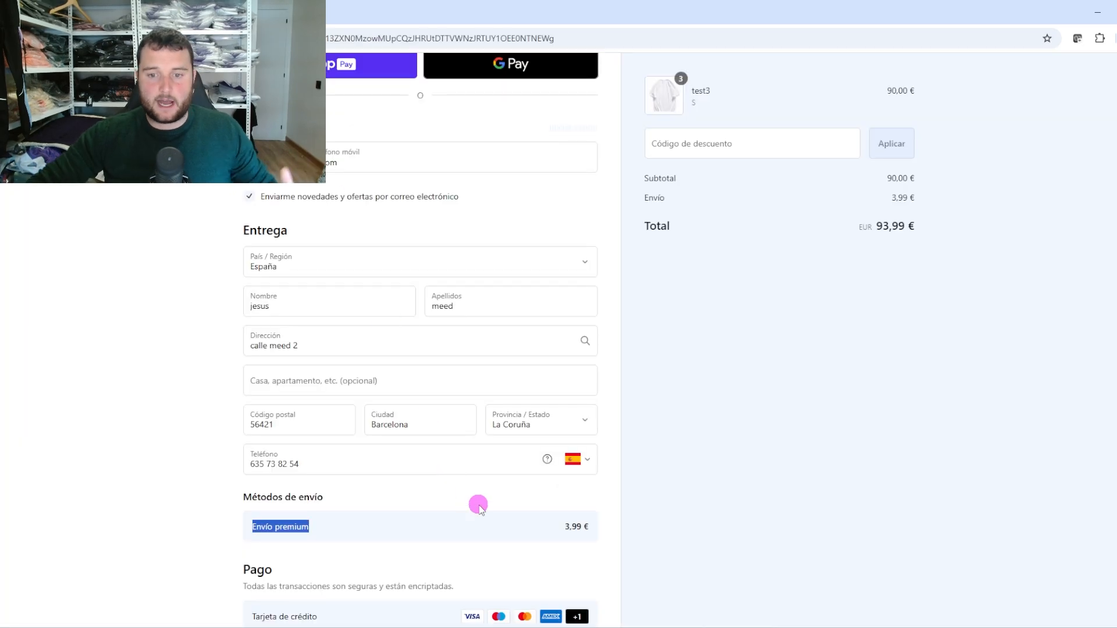
click(483, 504)
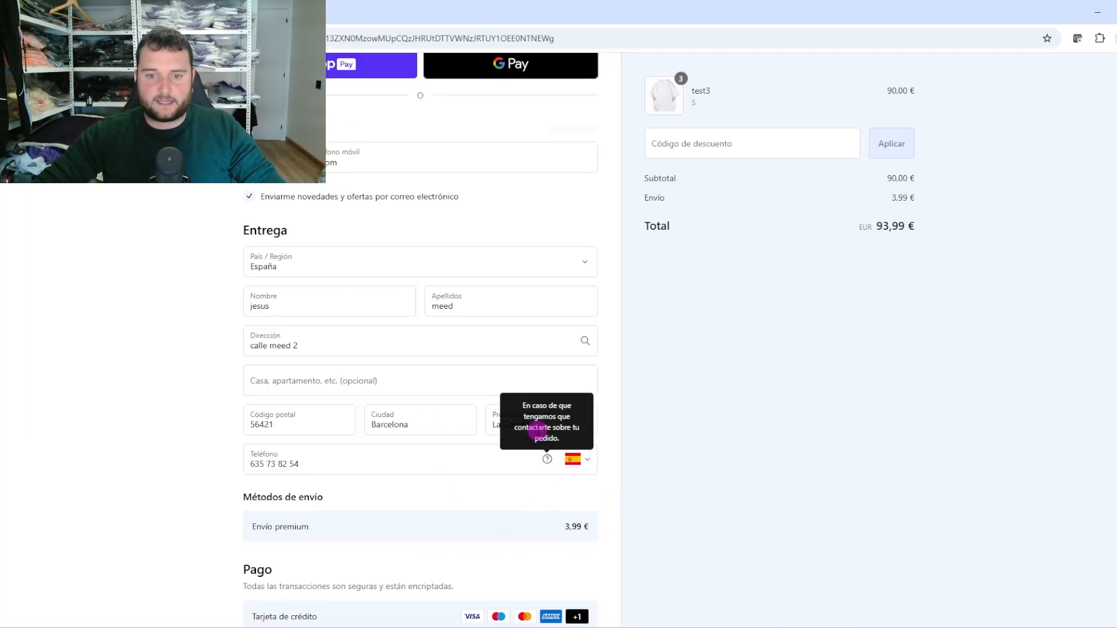
click(502, 423)
click(527, 365)
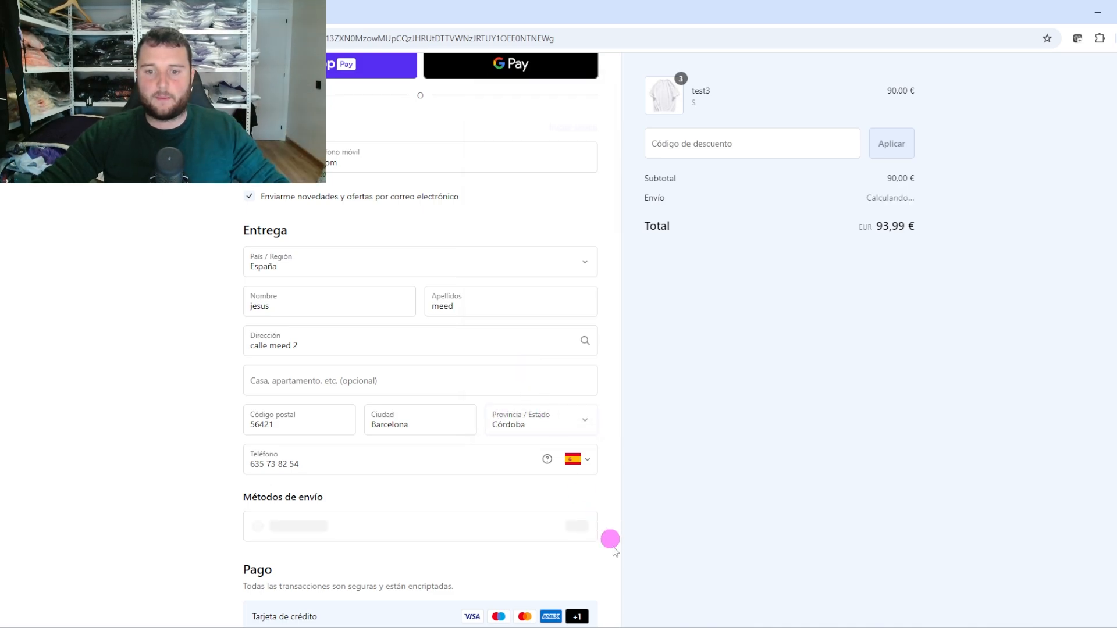
Reduce the cart to one test3 shirt so Córdoba delivery costs 4,99 €, total 34,99 €
drag(561, 526, 616, 528)
scroll(671, 441, up, 3)
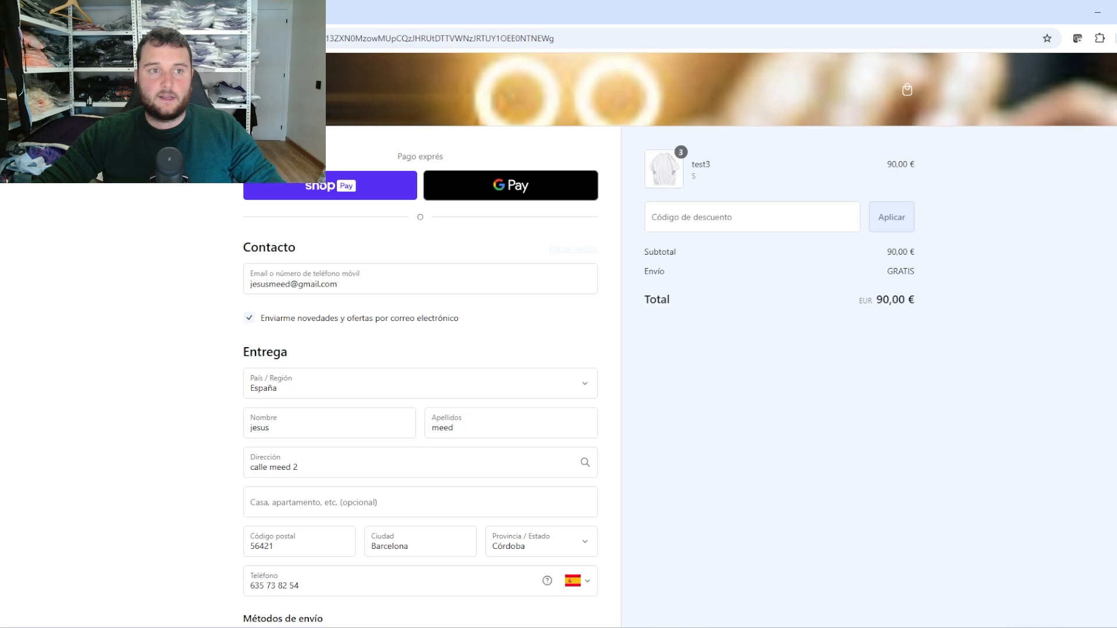
click(14, 38)
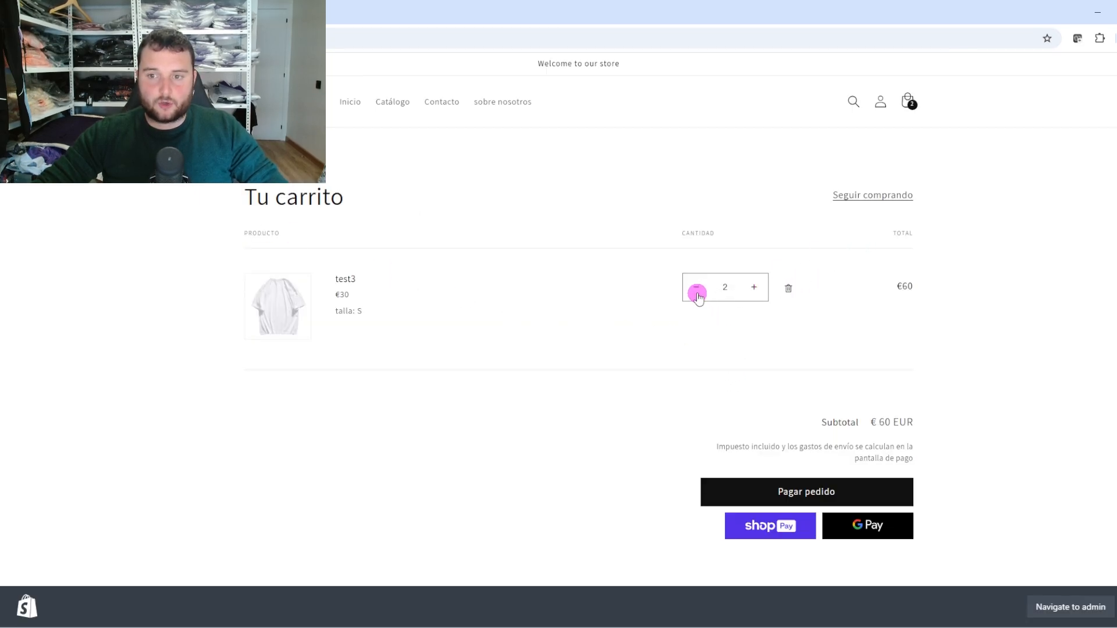
click(793, 495)
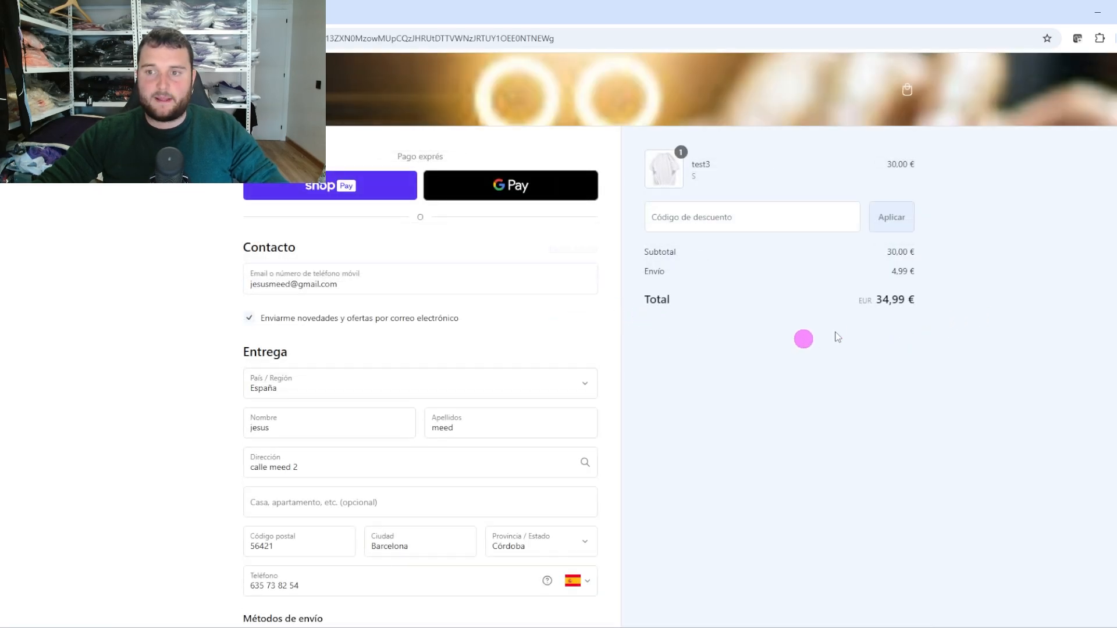
scroll(533, 491, down, 3)
Review the España and La Coruña zones on the admin Zonas de envío page
click(87, 11)
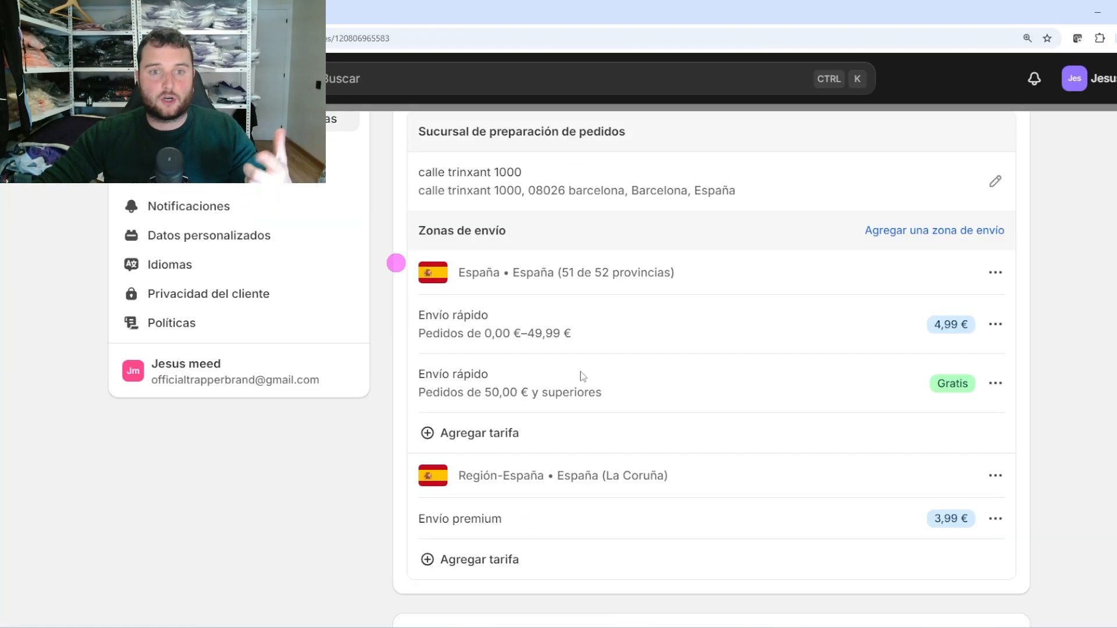
scroll(1090, 312, down, 1)
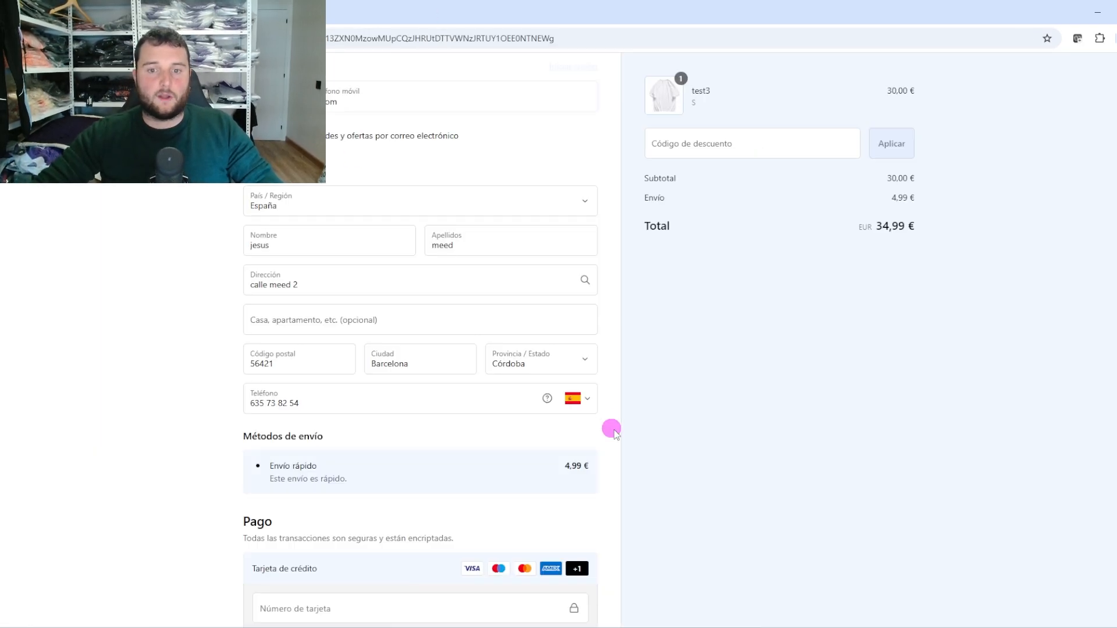
scroll(553, 407, up, 4)
scroll(460, 454, down, 2)
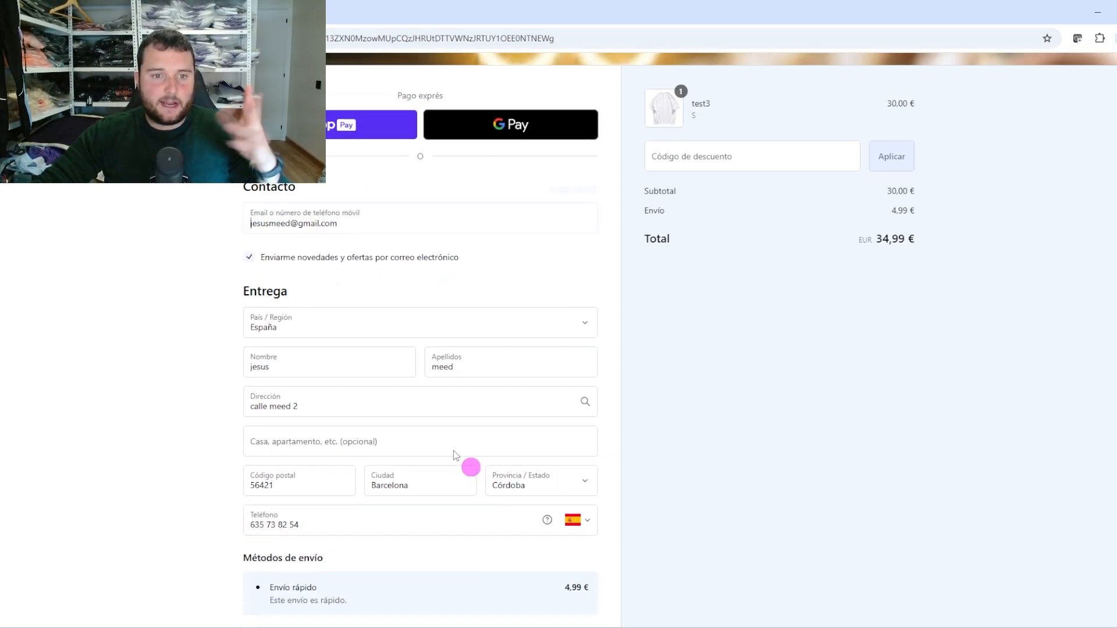
In checkout, browse the País / Región list, keeping España, then reopen it
click(382, 326)
click(379, 244)
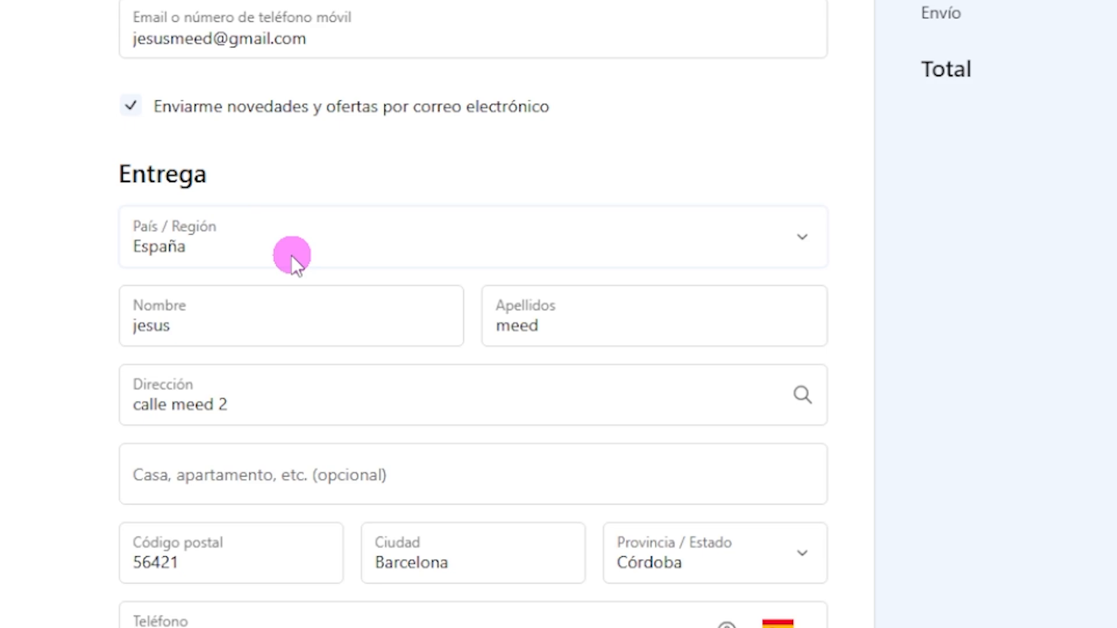
click(291, 254)
click(219, 315)
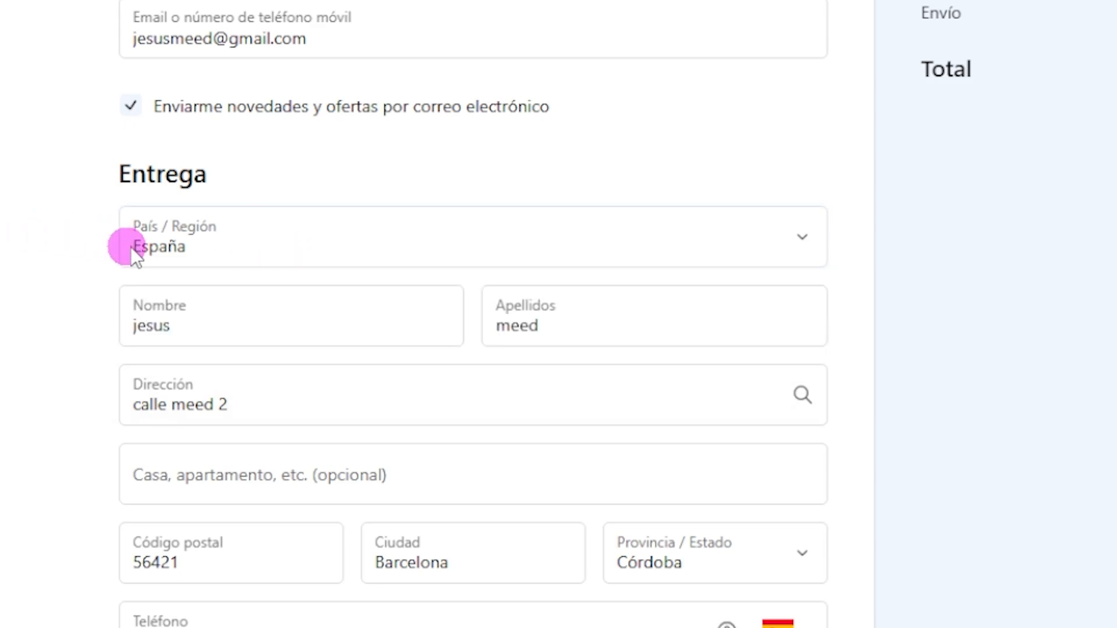
click(175, 252)
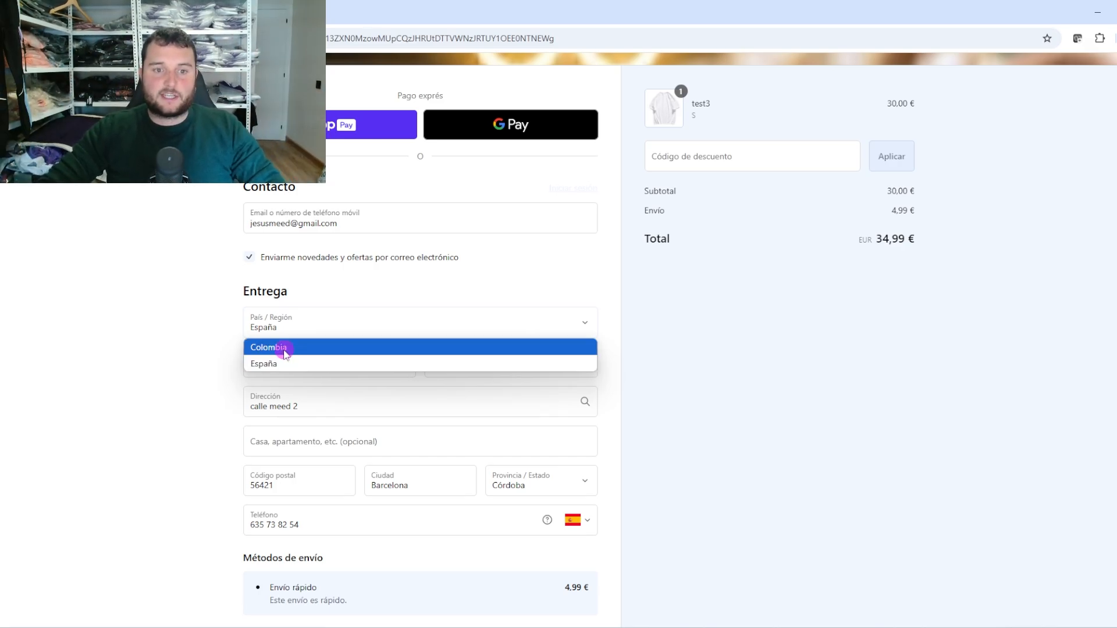
Set the delivery country to Colombia and province to Cundinamarca, noting the shipping-unavailable warning
click(287, 349)
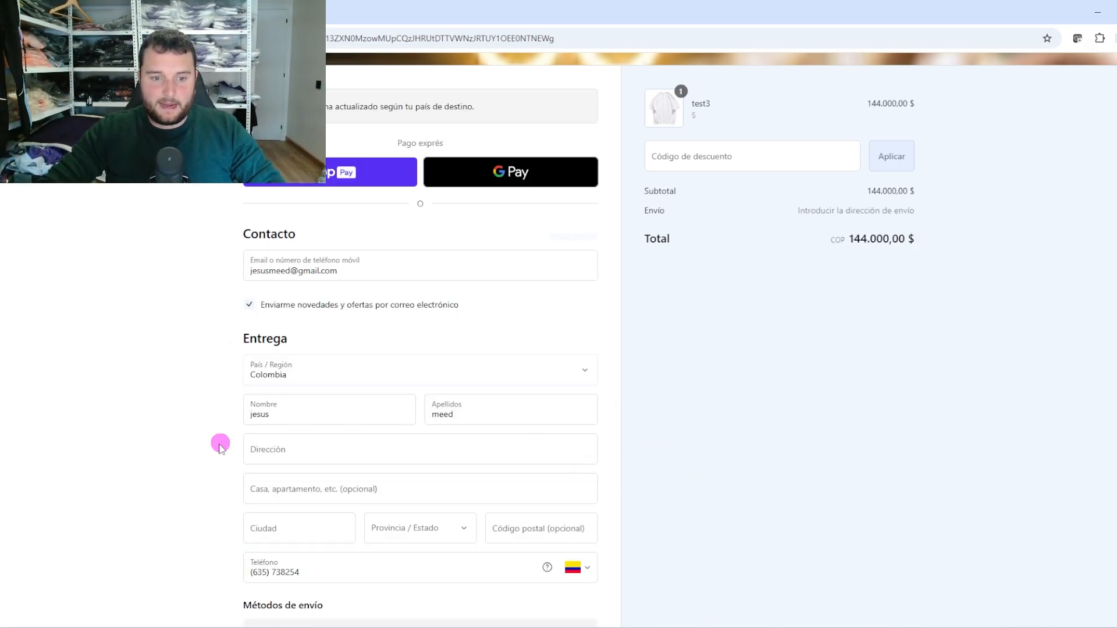
scroll(507, 554, down, 2)
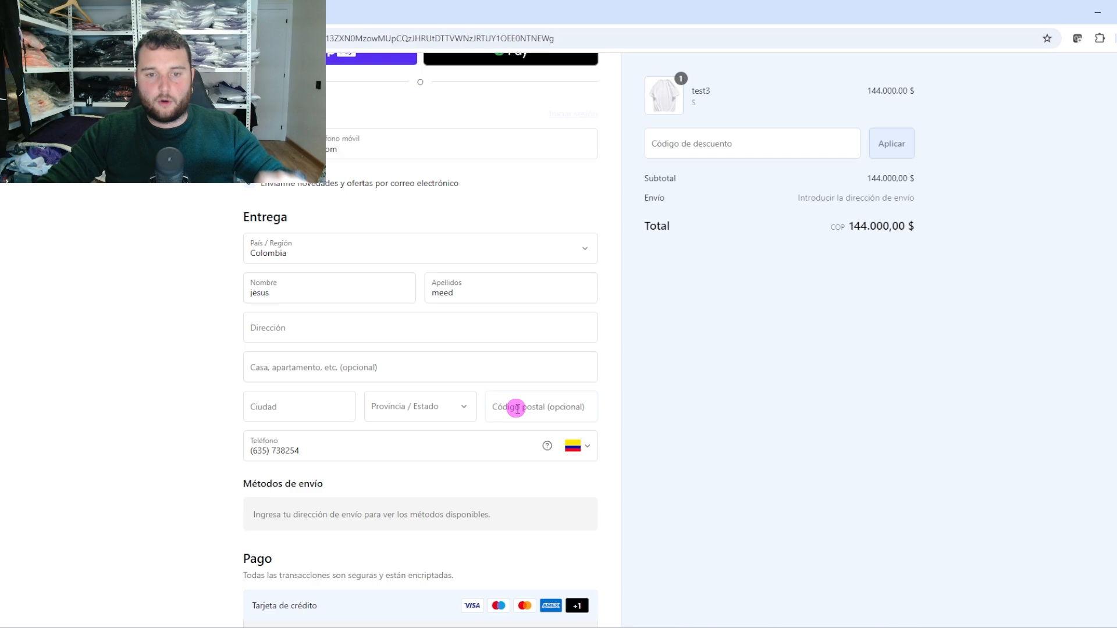
click(463, 407)
click(414, 303)
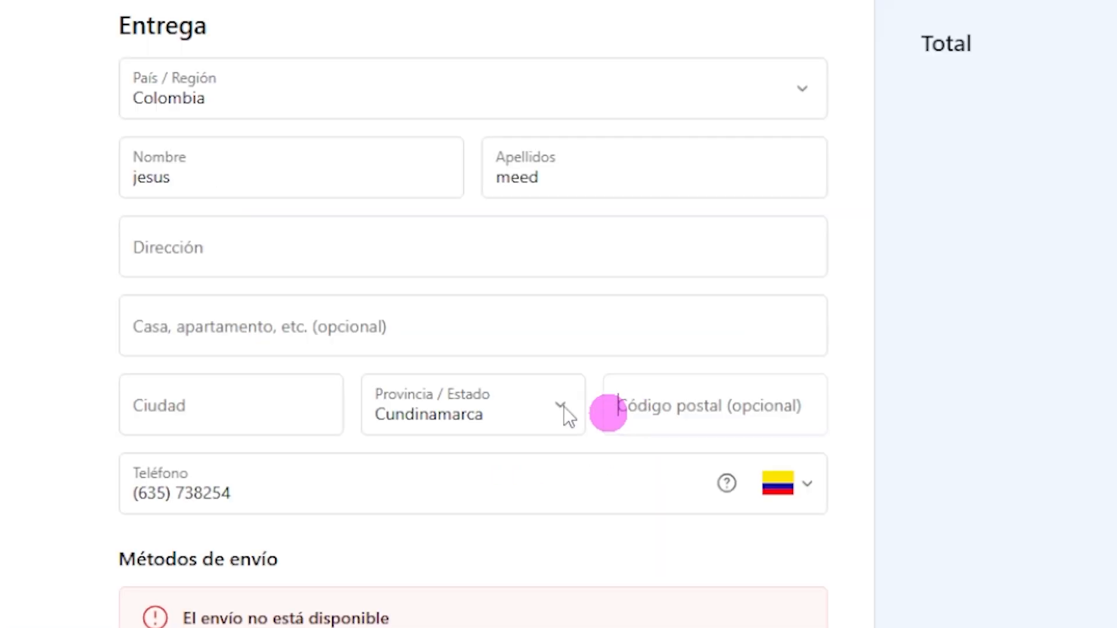
click(330, 406)
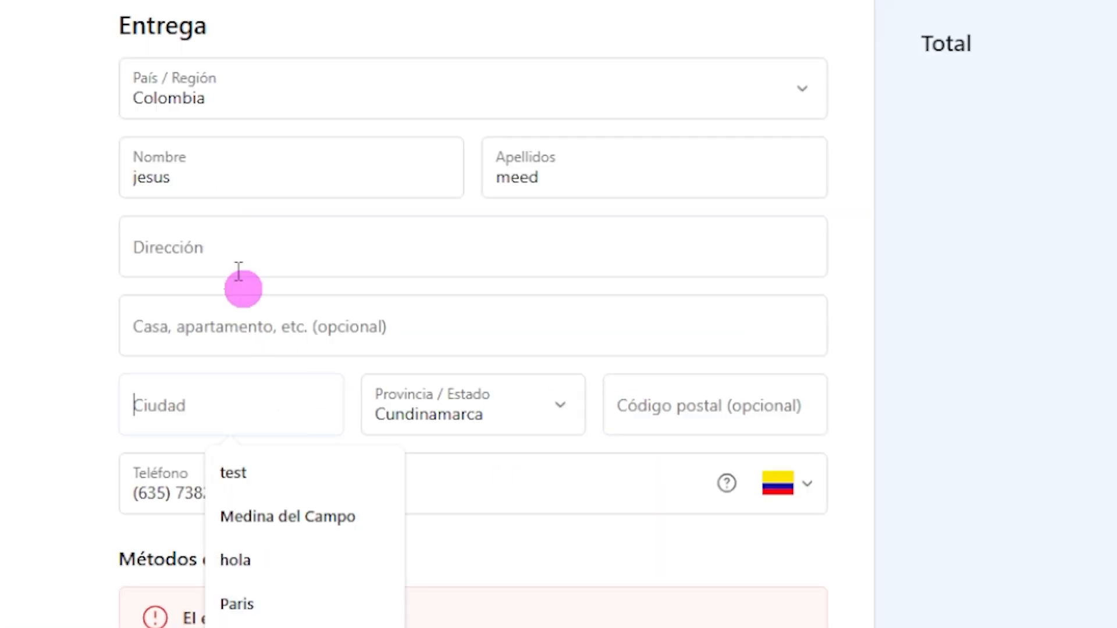
click(1115, 318)
scroll(372, 532, down, 1)
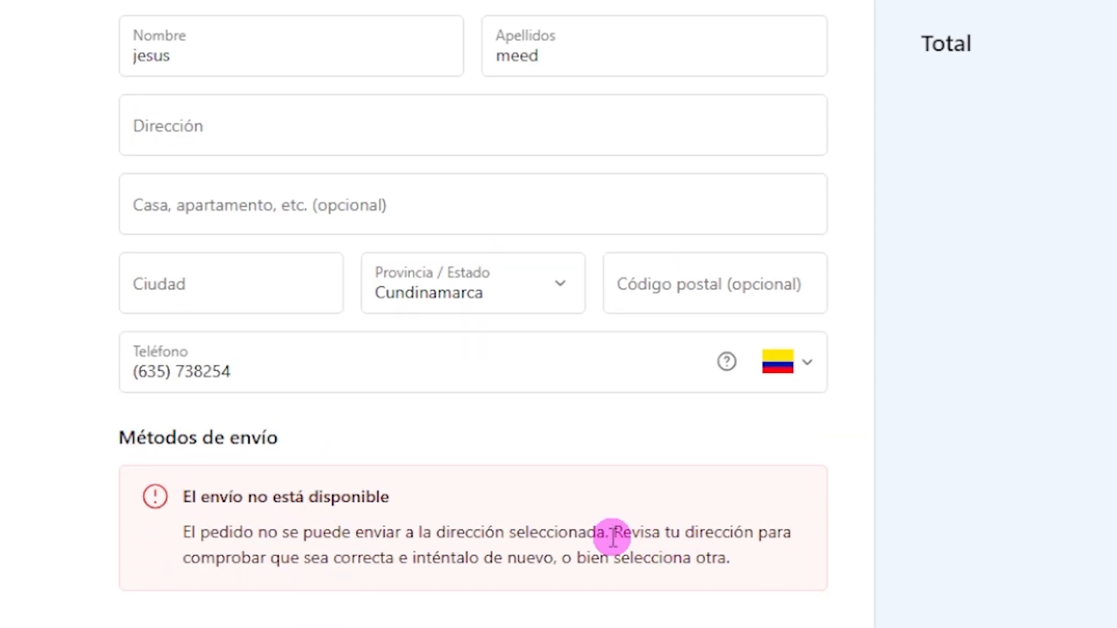
drag(612, 533, 752, 534)
Enter the postal code so Envío Internacional at 20.000,00 $ appears, totalling 164.000,00
click(689, 287)
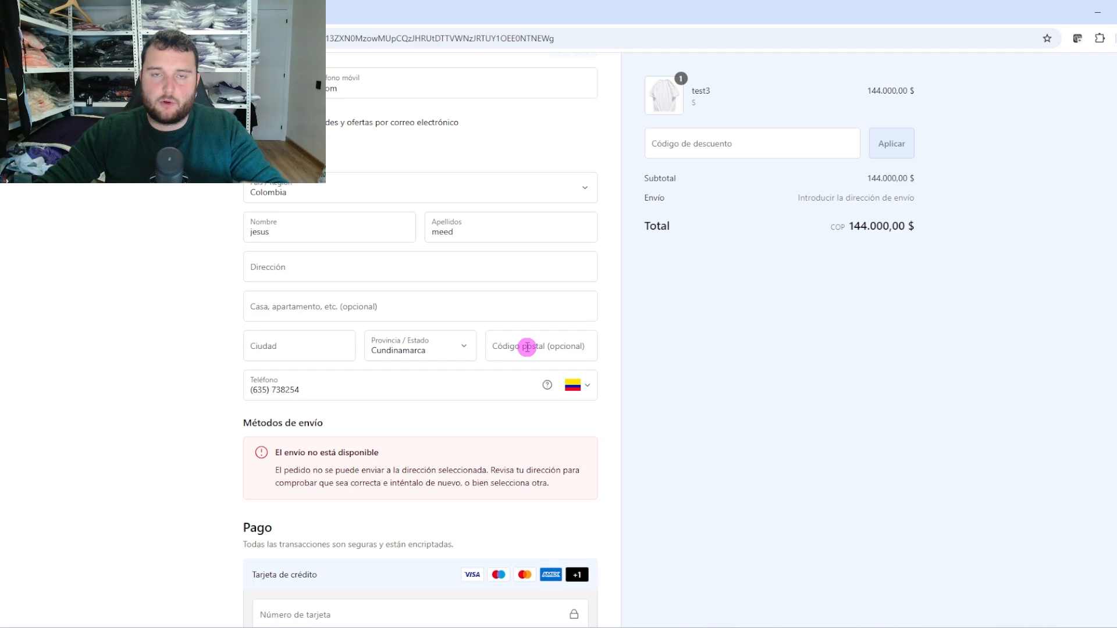
text(4657)
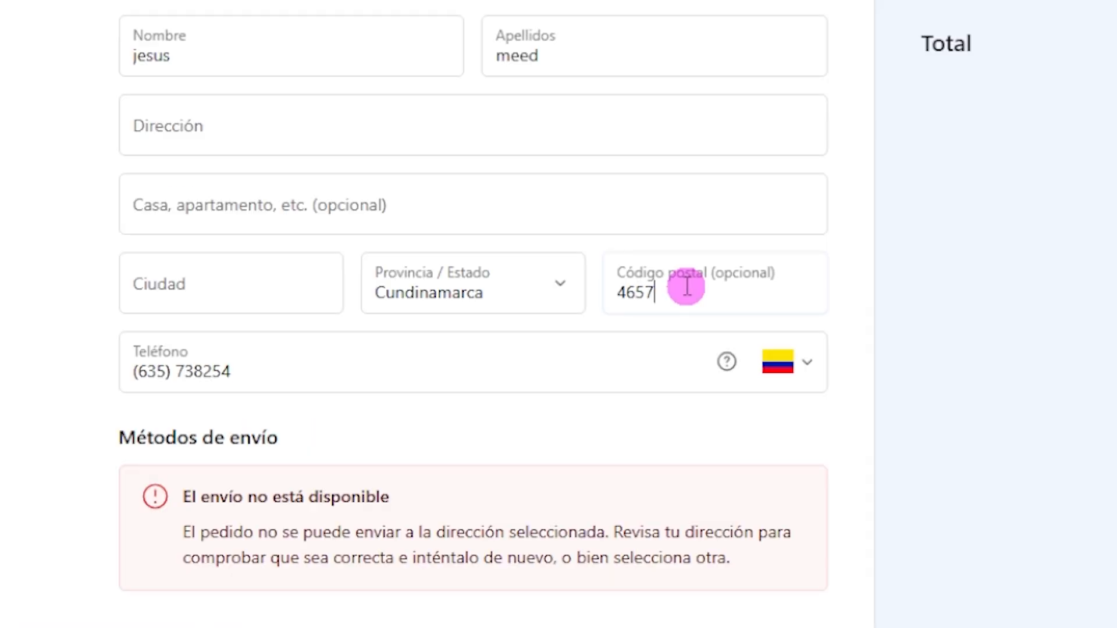
text(87)
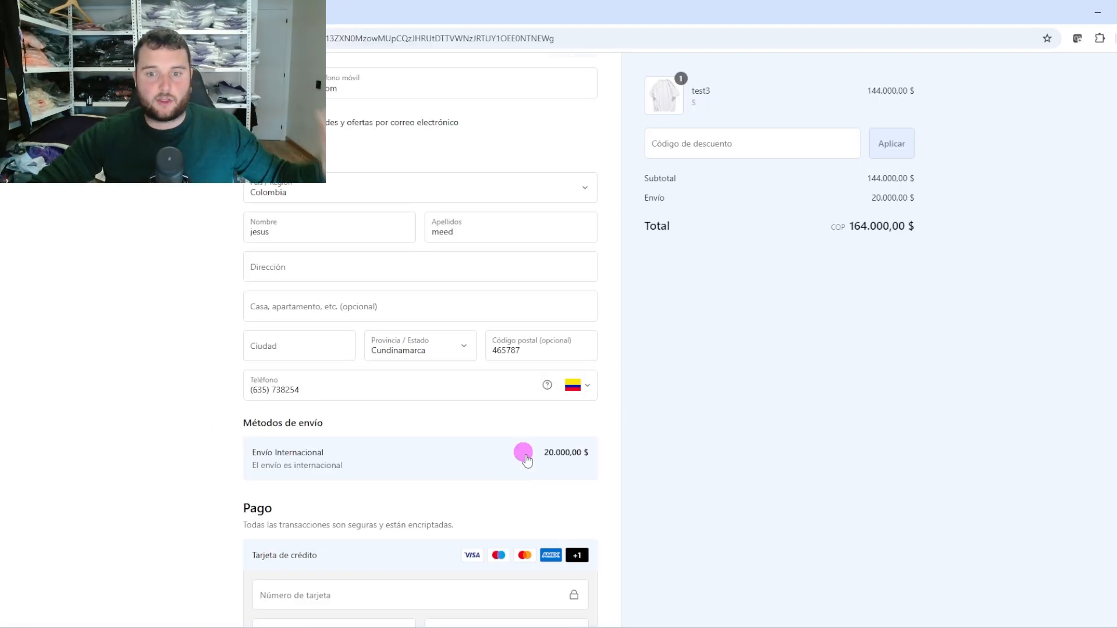
drag(682, 501, 720, 500)
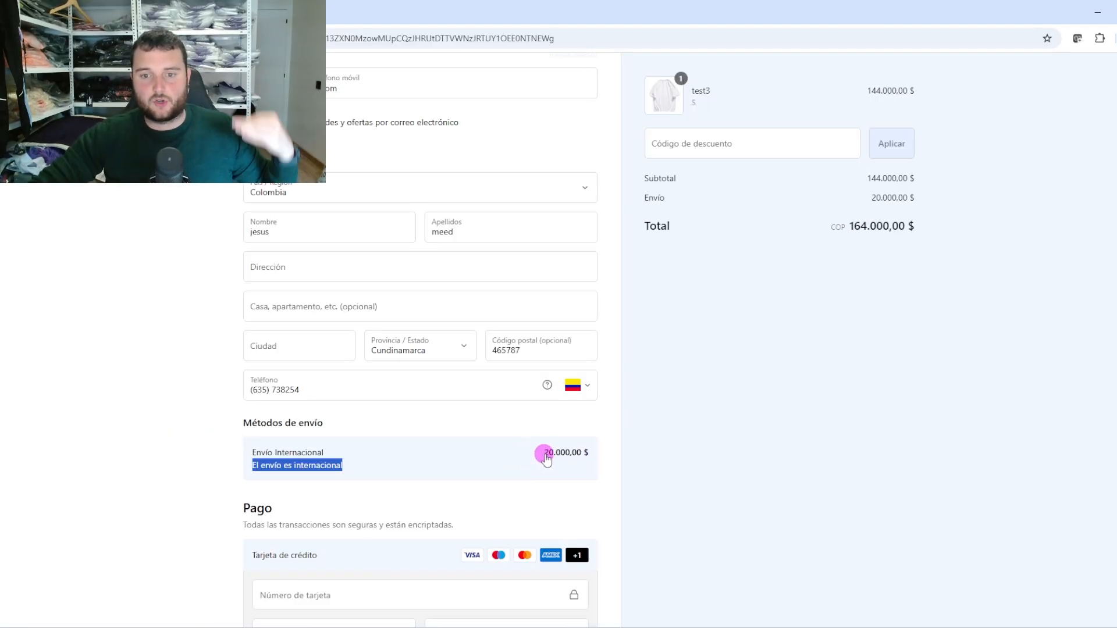
click(578, 460)
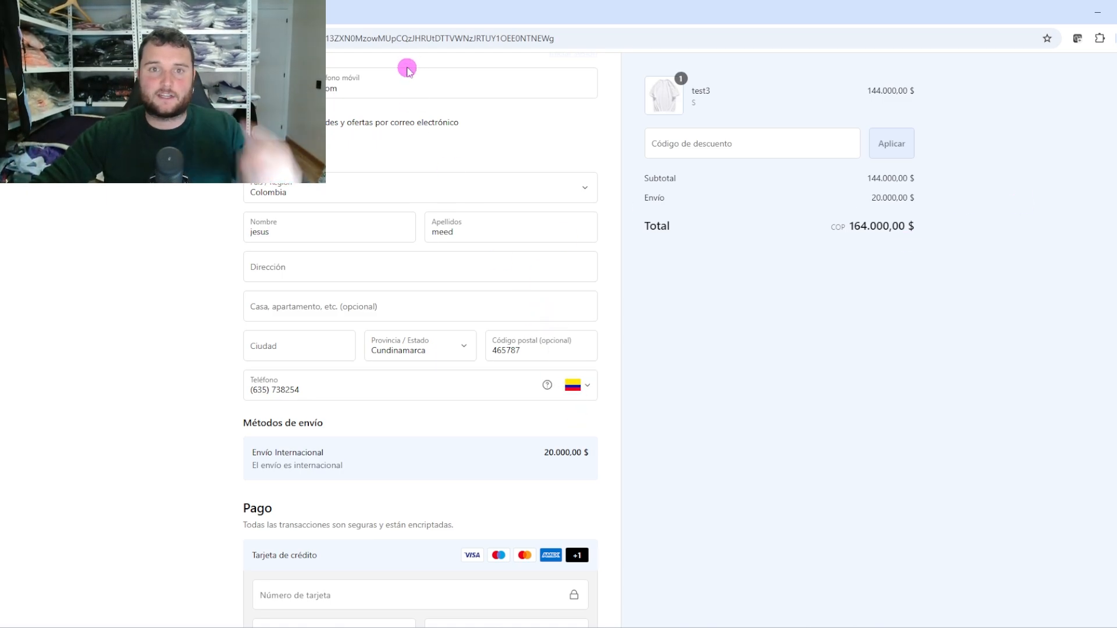
drag(540, 459, 579, 456)
click(659, 466)
click(579, 456)
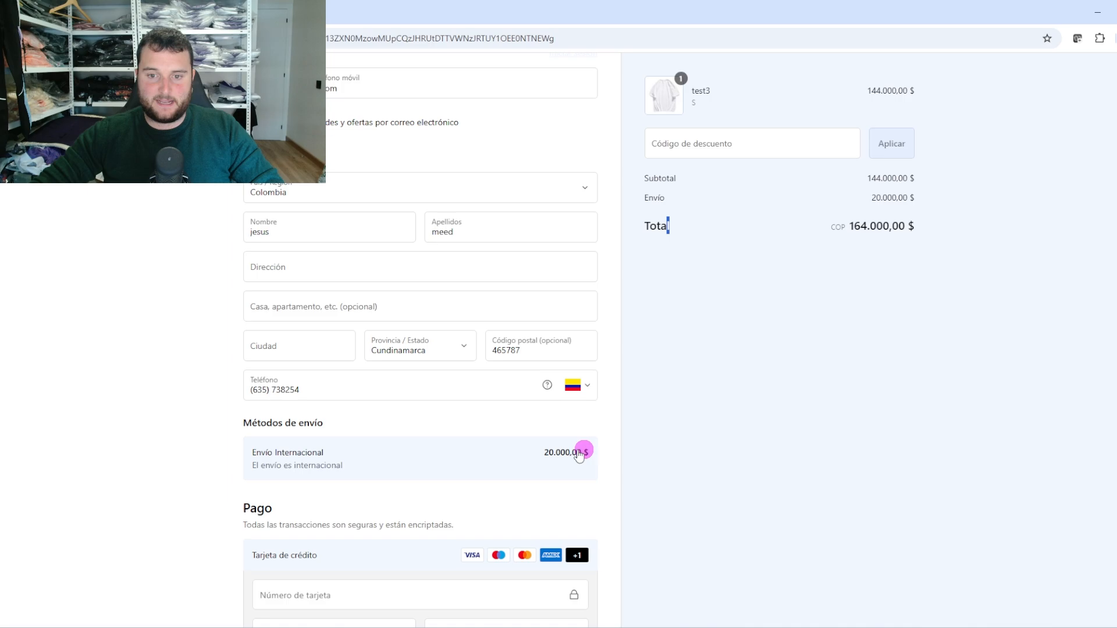
click(335, 7)
Search '20.000 pesos colombianos a euros' and open the Wise converter showing 20.000 COP = 4,27 EUR
click(327, 30)
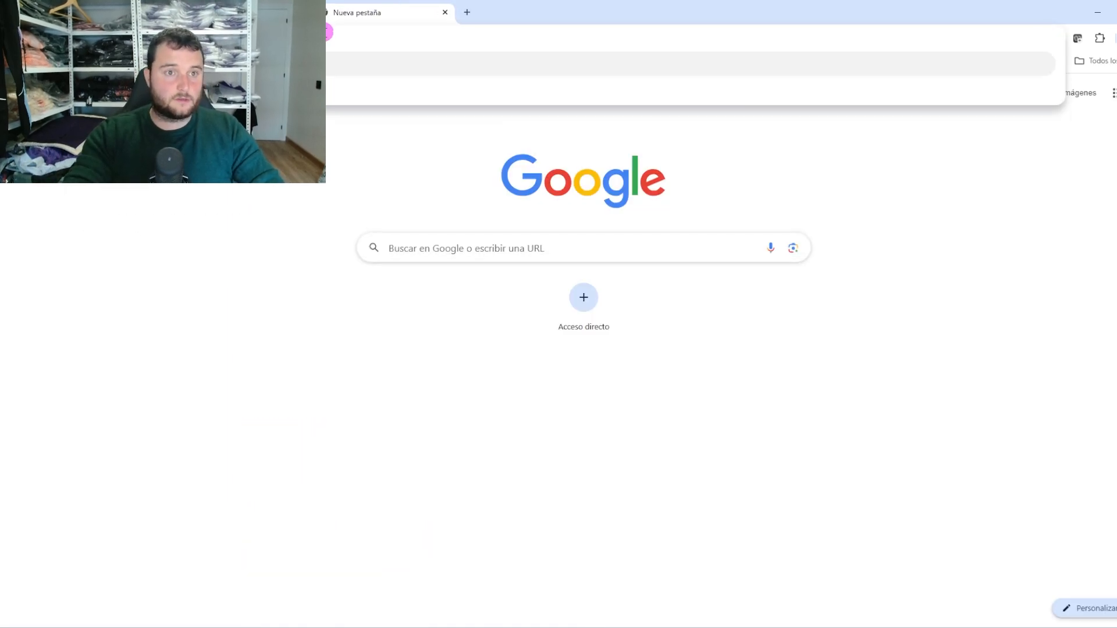
text(s c)
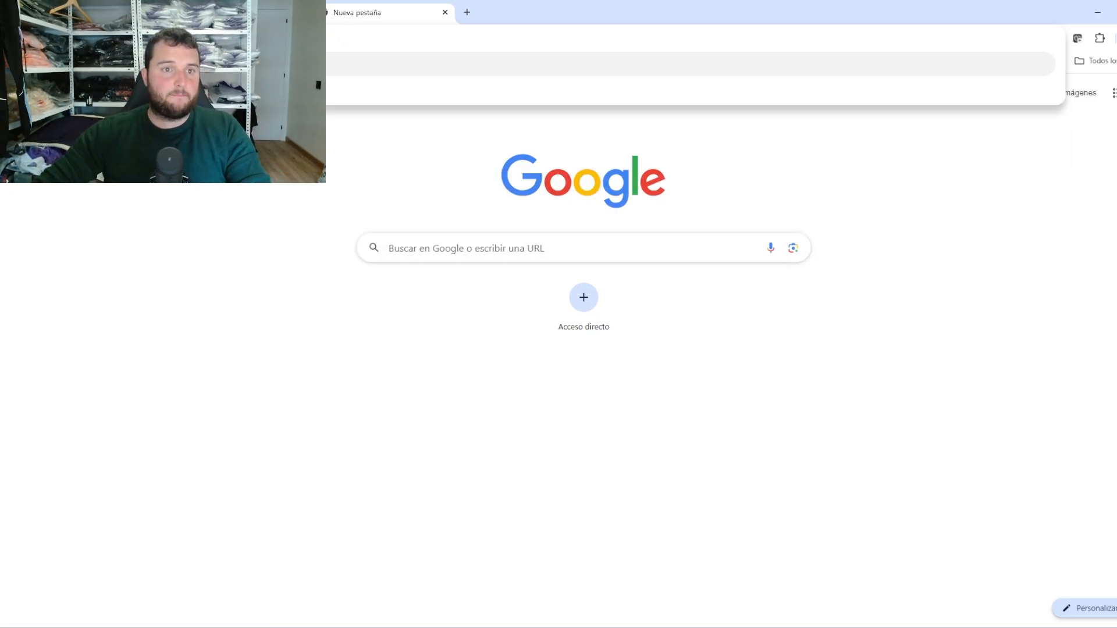
key(Down)
key(Return)
text(a euros)
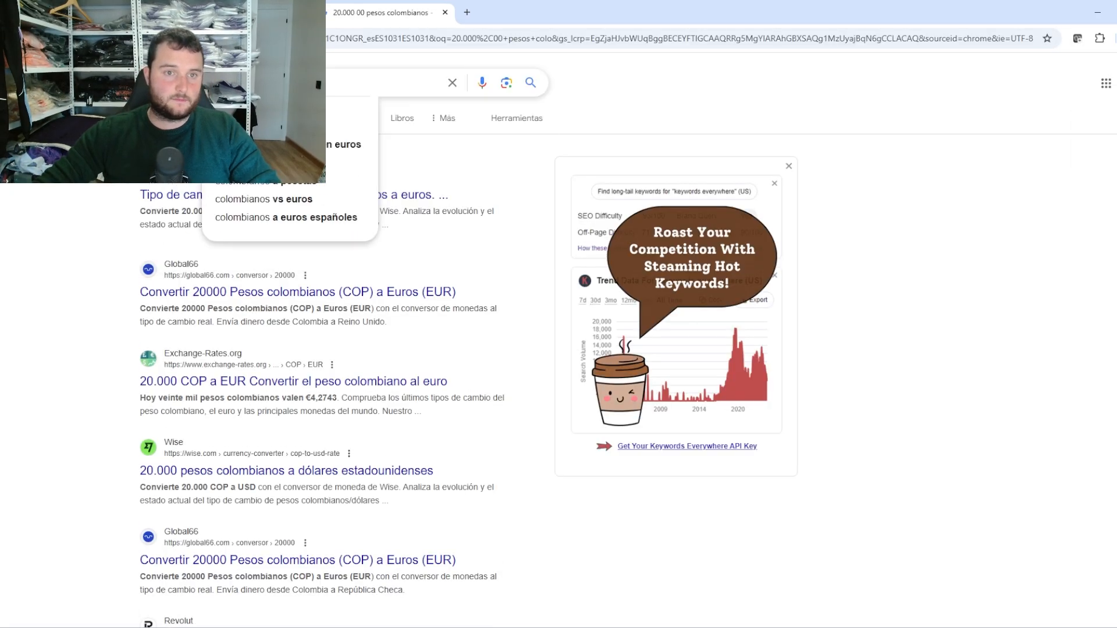
key(Return)
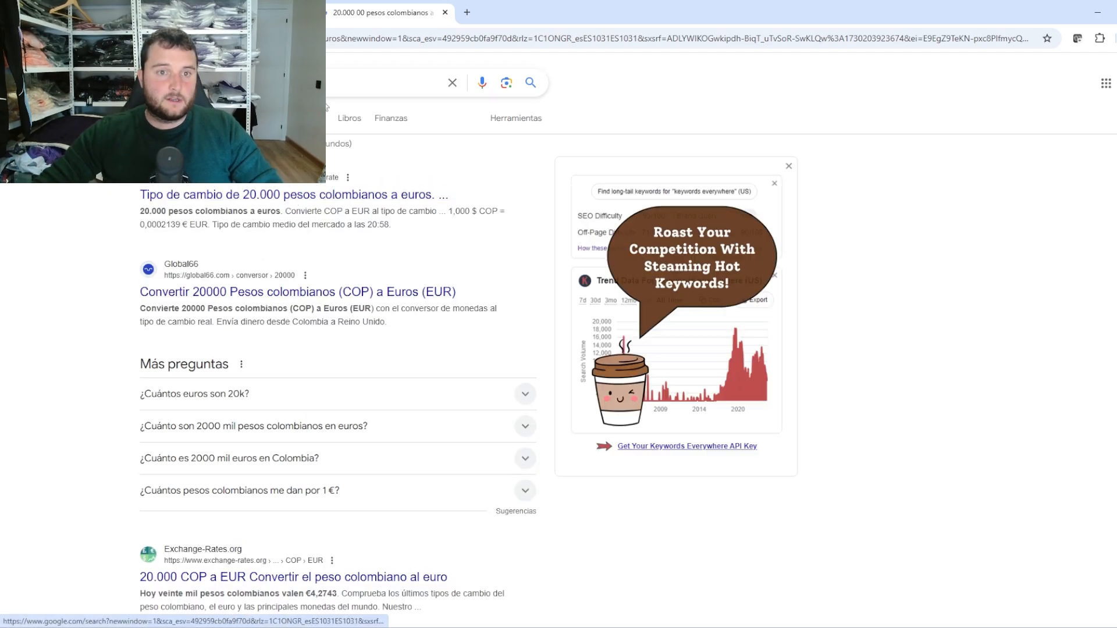
click(257, 195)
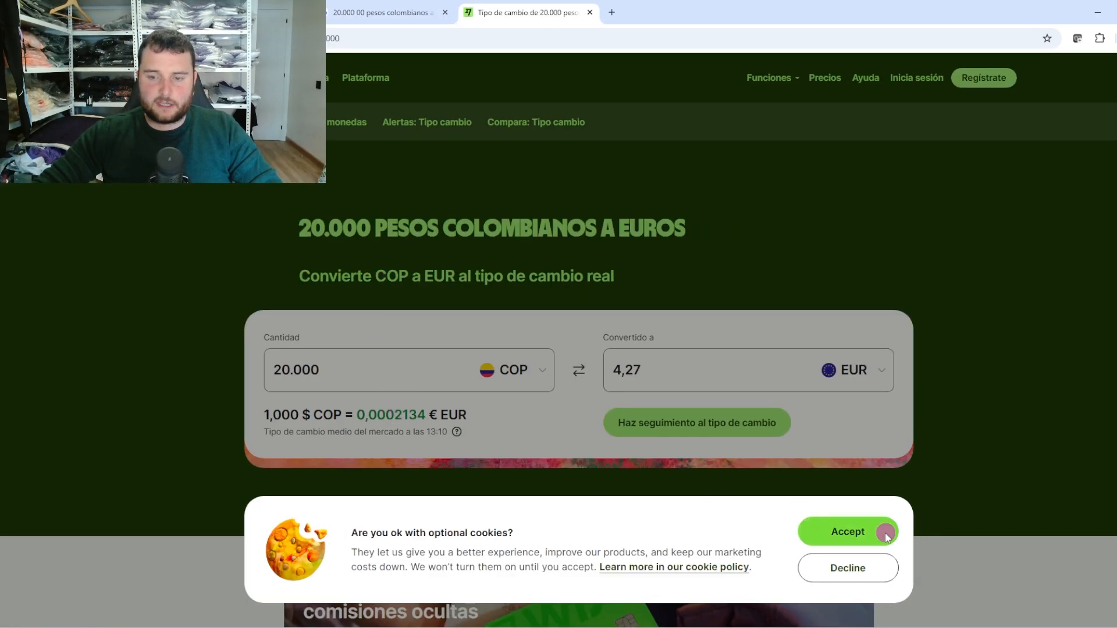
click(884, 534)
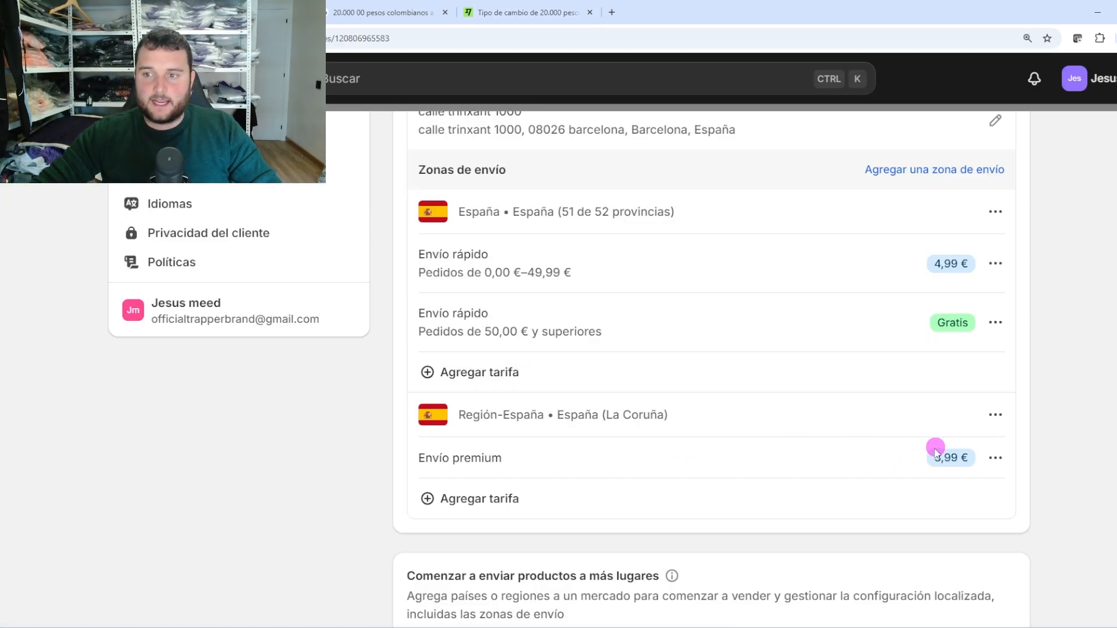
scroll(935, 451, up, 1)
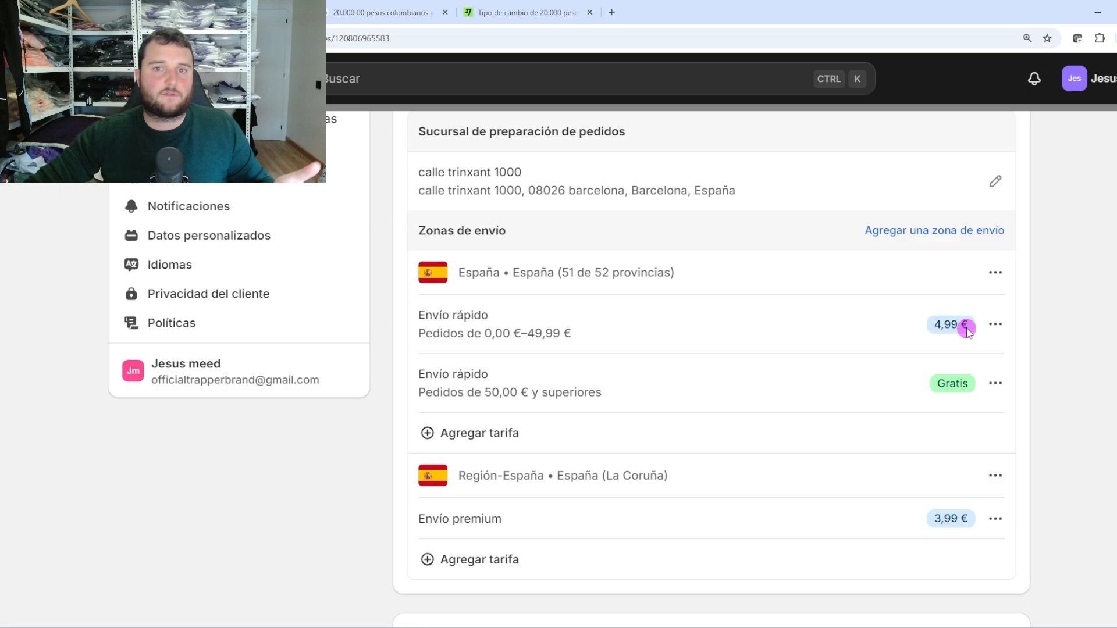
click(530, 4)
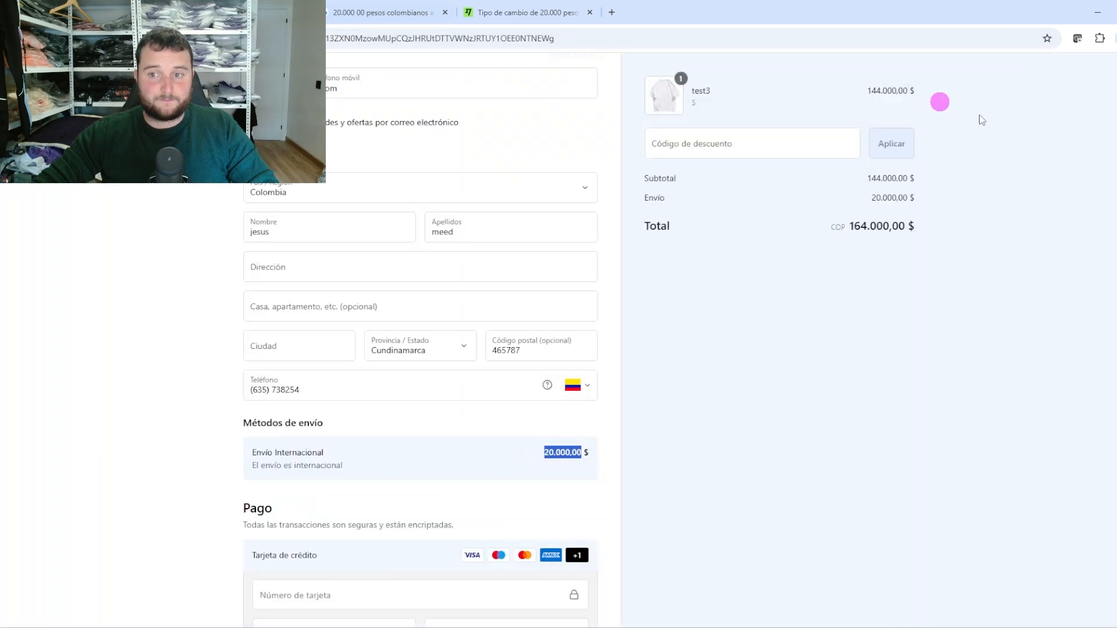
Paste the 164.000 COP order total into the Wise converter's amount field, which gives 35,00 EUR
drag(855, 225, 892, 229)
key(ctrl+c)
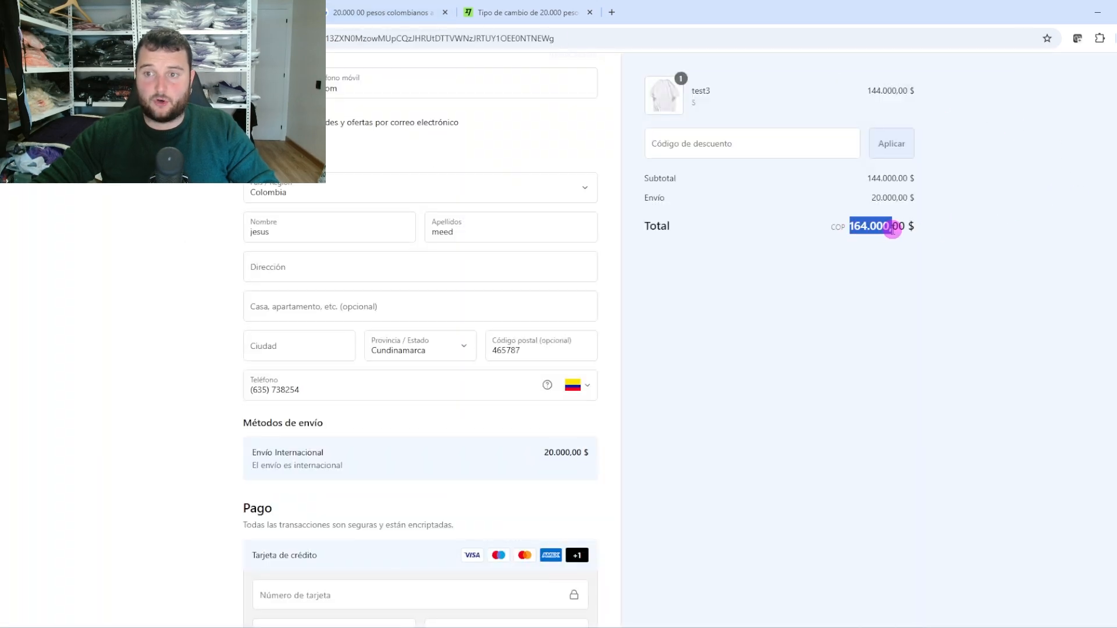
click(487, 10)
drag(329, 372, 227, 375)
key(ctrl+v)
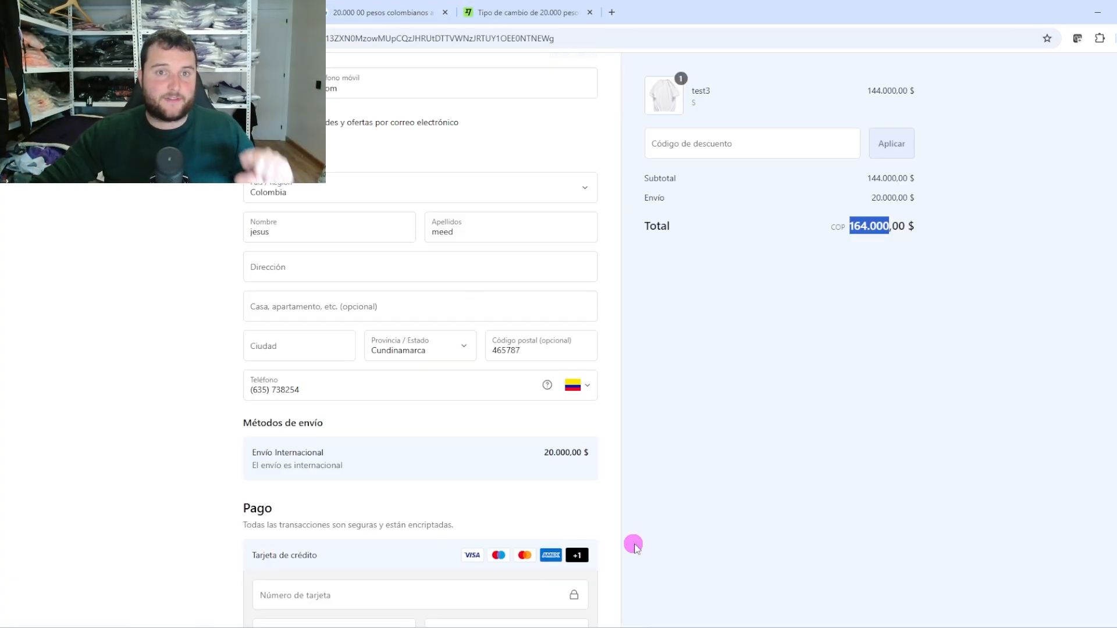
click(544, 453)
click(750, 464)
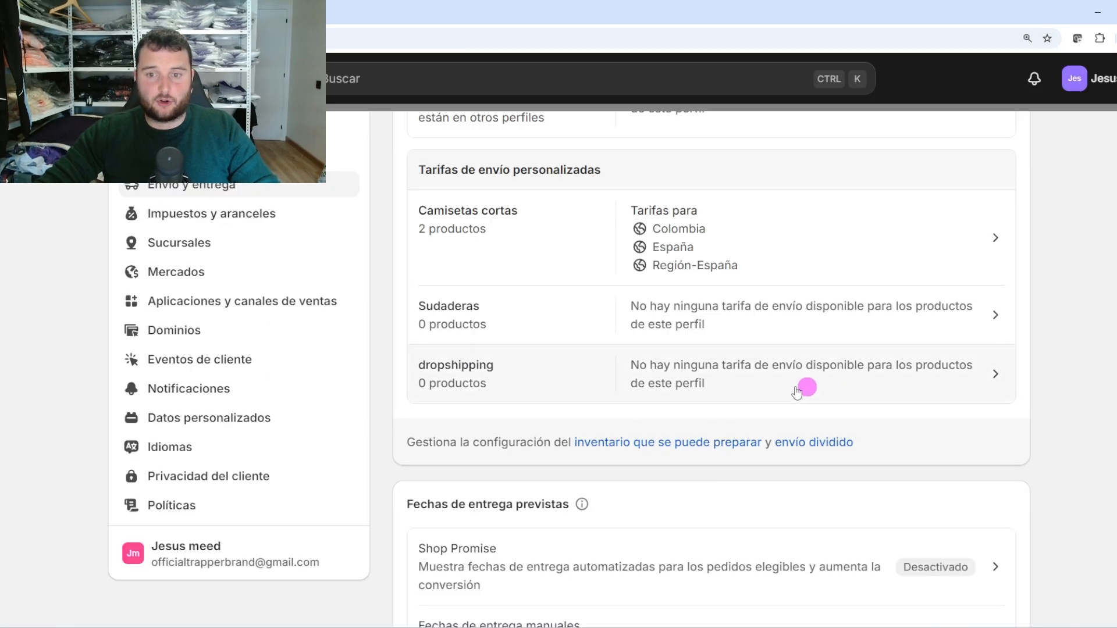
Add the pink test 1 hoodie to the cart, remove test4, and proceed to checkout
scroll(797, 393, up, 4)
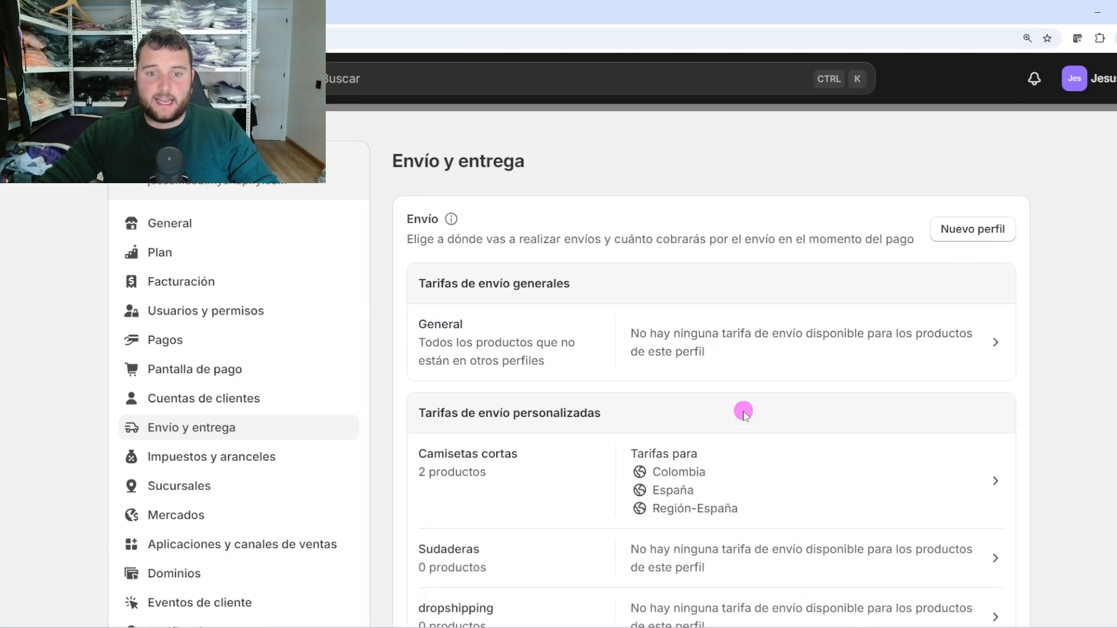
scroll(743, 412, down, 2)
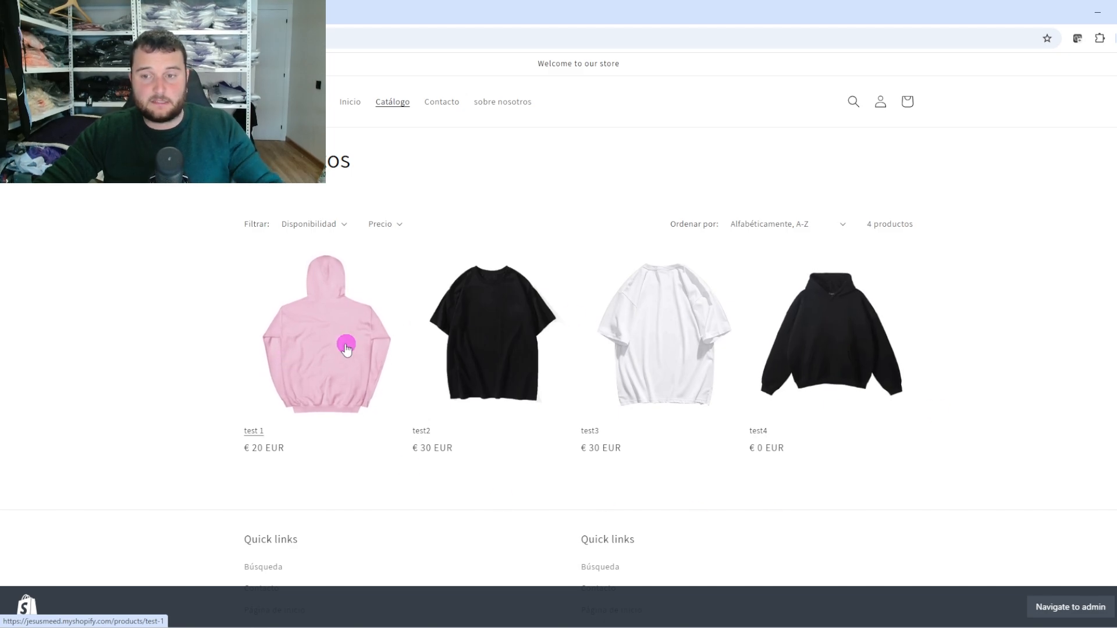
click(346, 350)
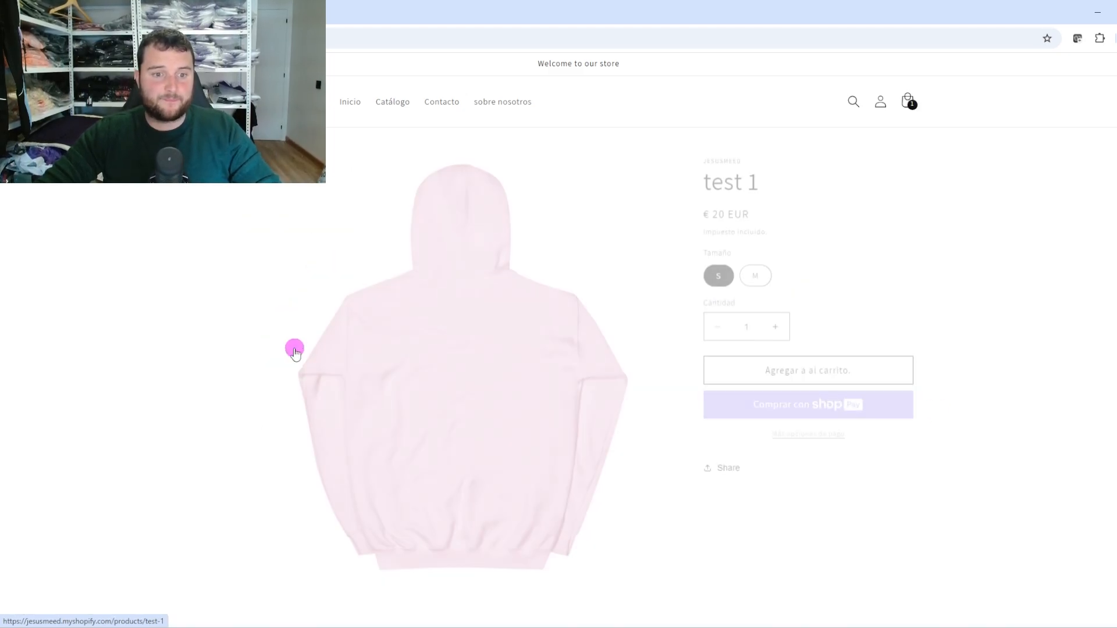
click(789, 362)
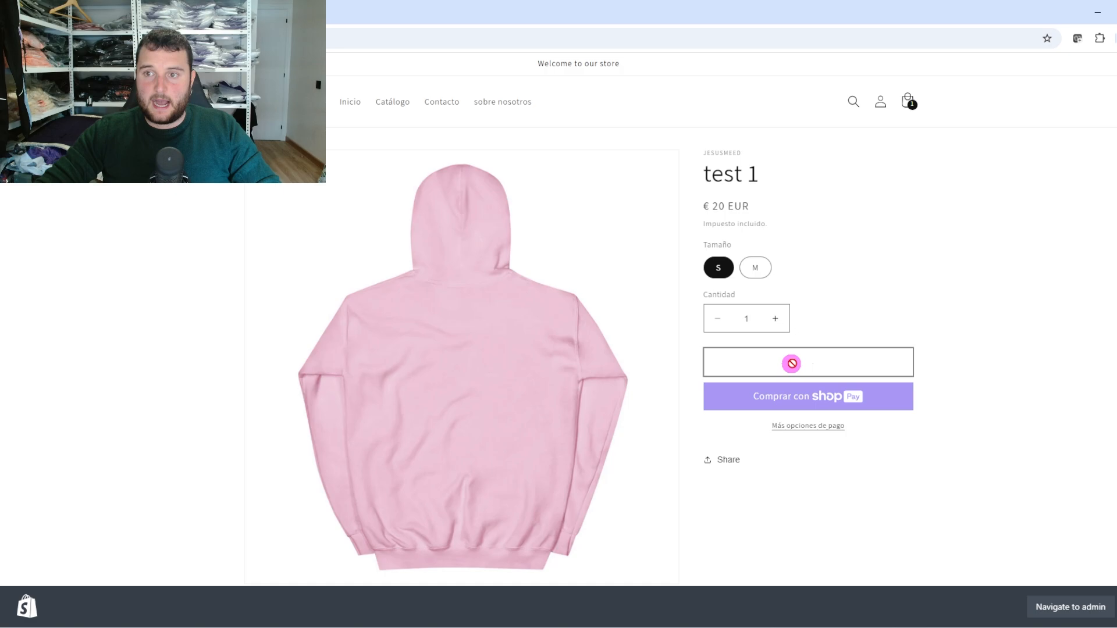
click(821, 255)
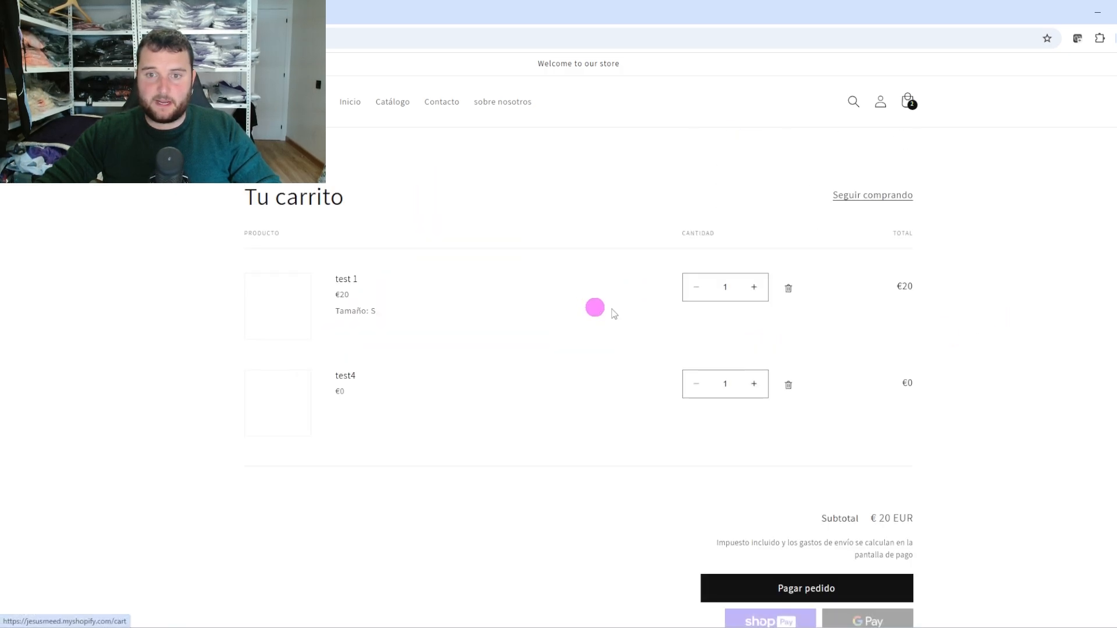
click(790, 385)
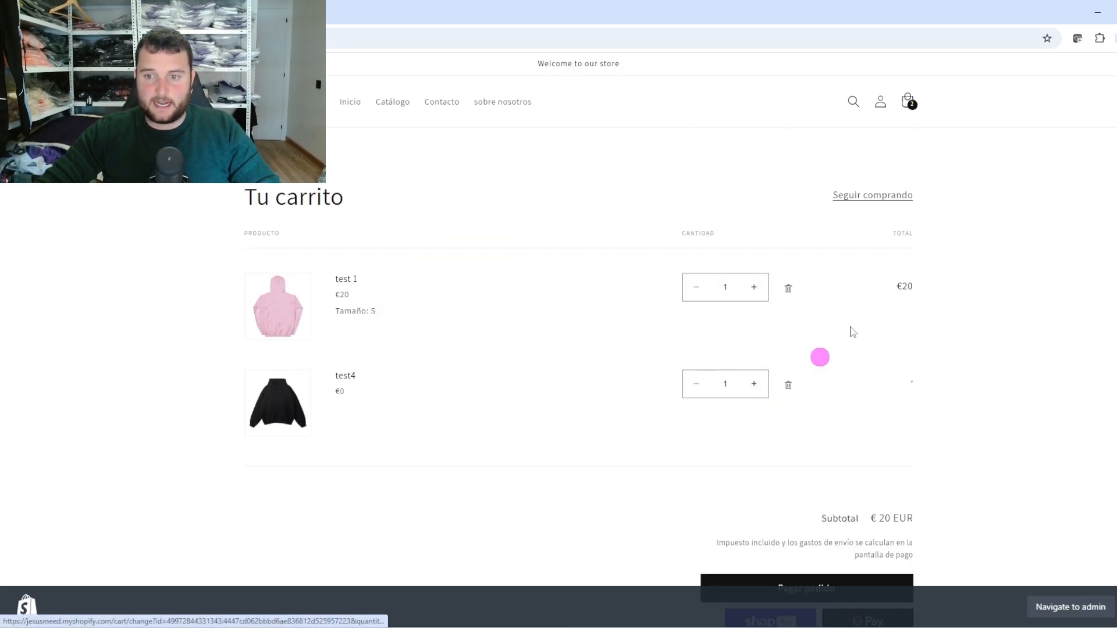
click(812, 492)
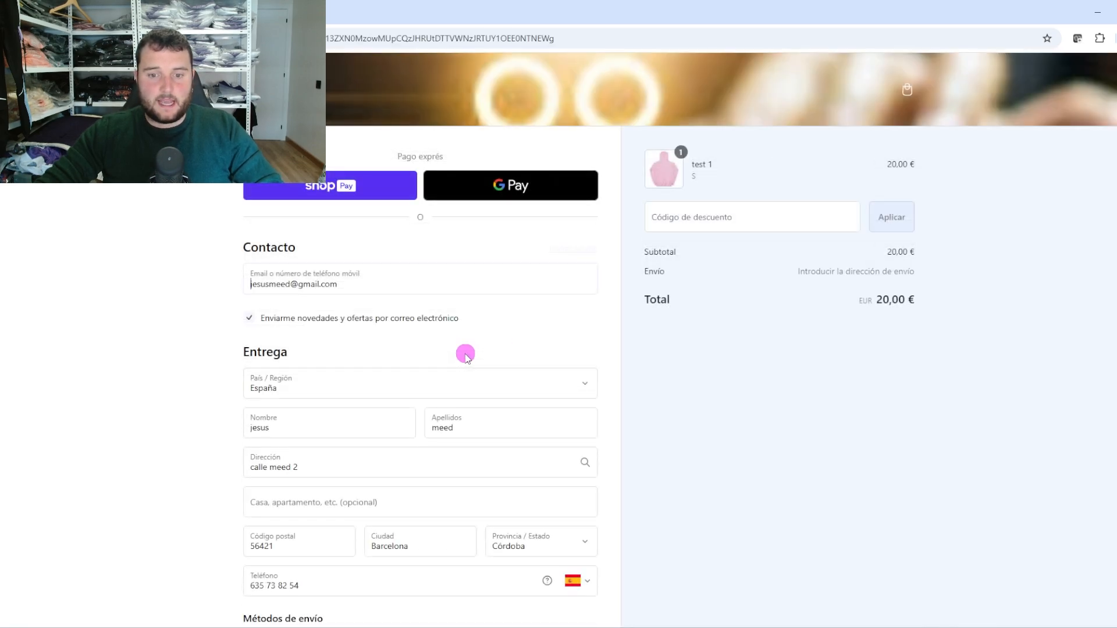
Fill the delivery address apartment line from a saved autofill suggestion
scroll(466, 355, down, 3)
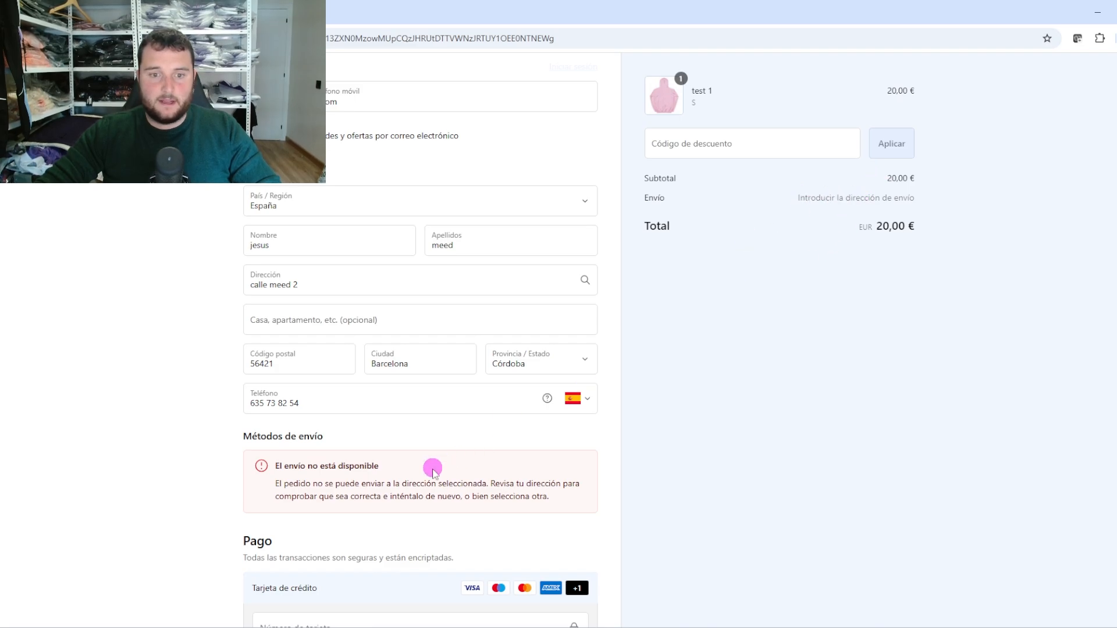
scroll(403, 486, down, 1)
scroll(349, 474, down, 1)
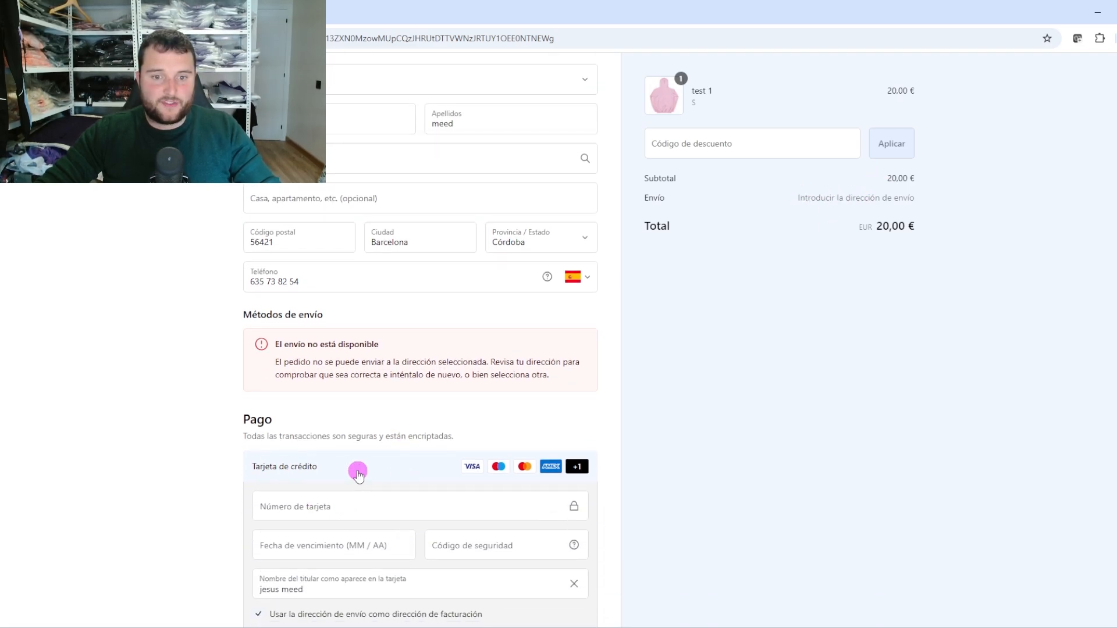
scroll(357, 469, up, 3)
click(305, 379)
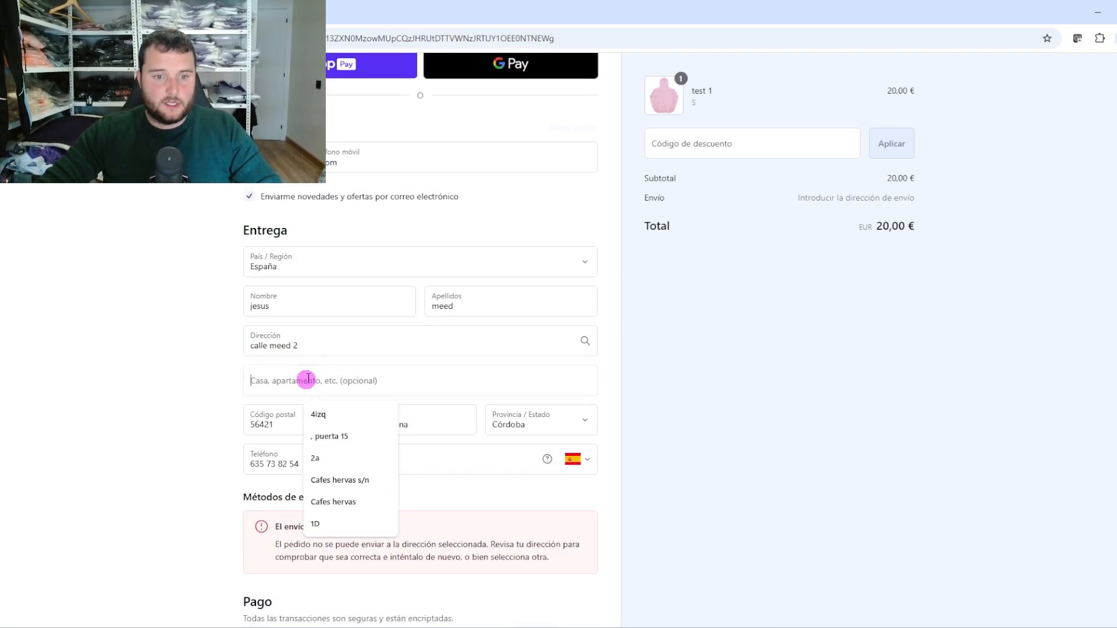
click(317, 436)
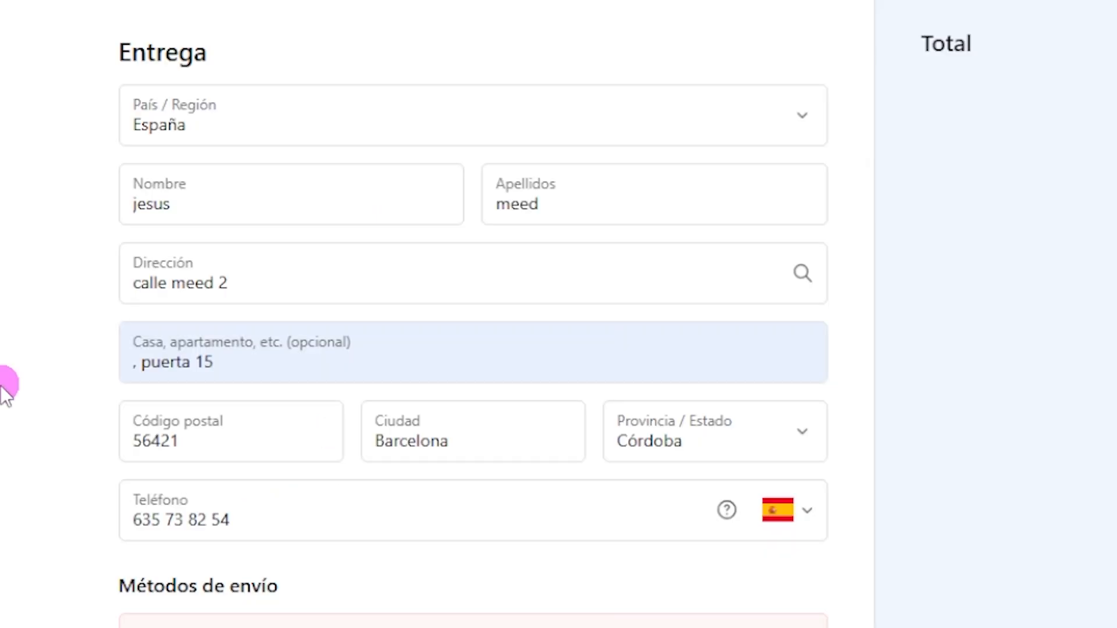
Select the shipping unavailable error message, then clear the selection
scroll(664, 385, down, 5)
drag(200, 315, 655, 319)
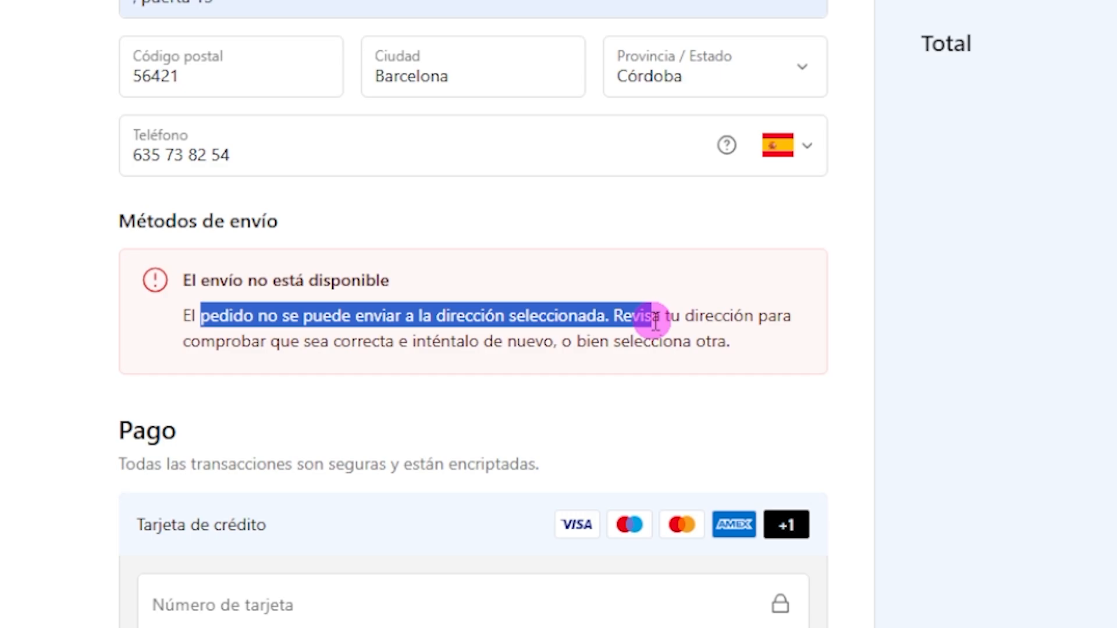
click(652, 322)
scroll(635, 389, up, 5)
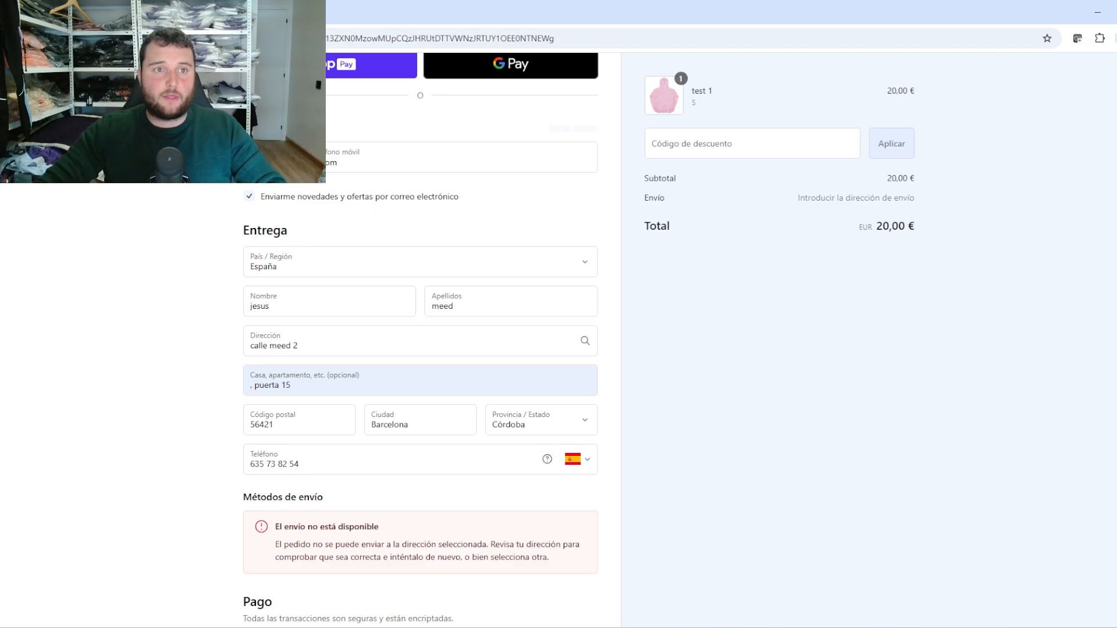
Change the province to Badajoz and highlight the still-showing shipping unavailable error
click(549, 413)
click(538, 243)
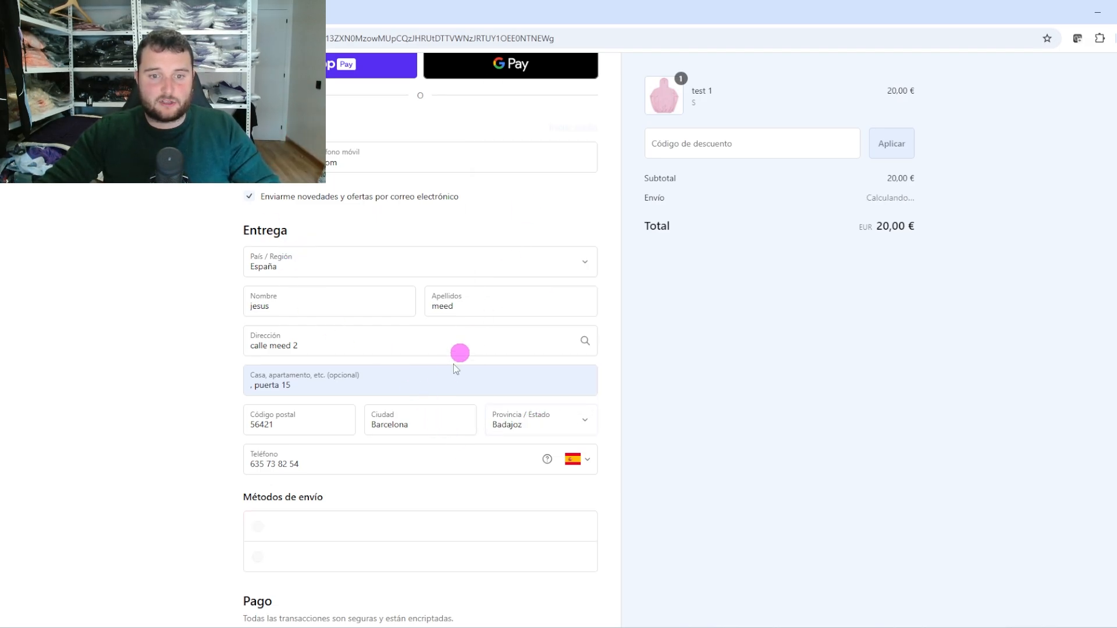
scroll(365, 500, down, 2)
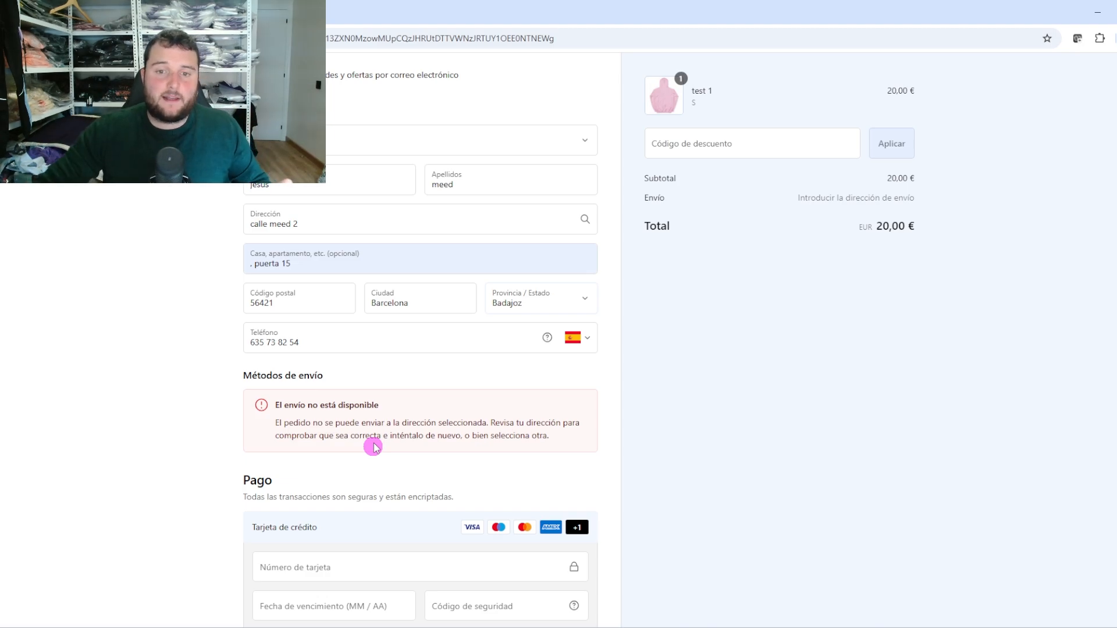
drag(491, 423, 567, 447)
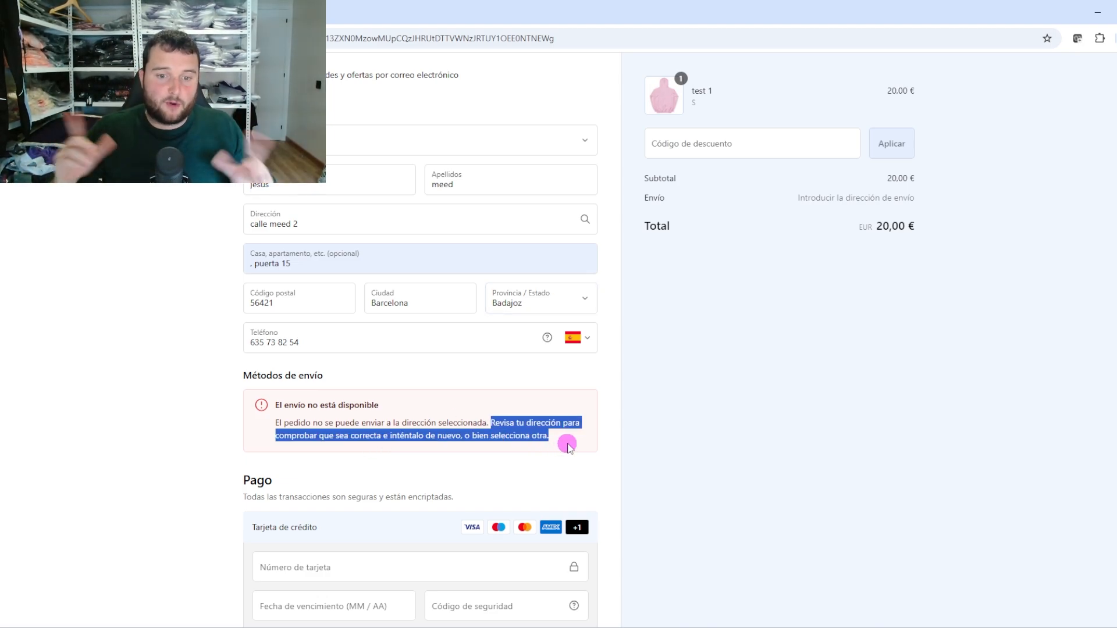
triple_click(289, 404)
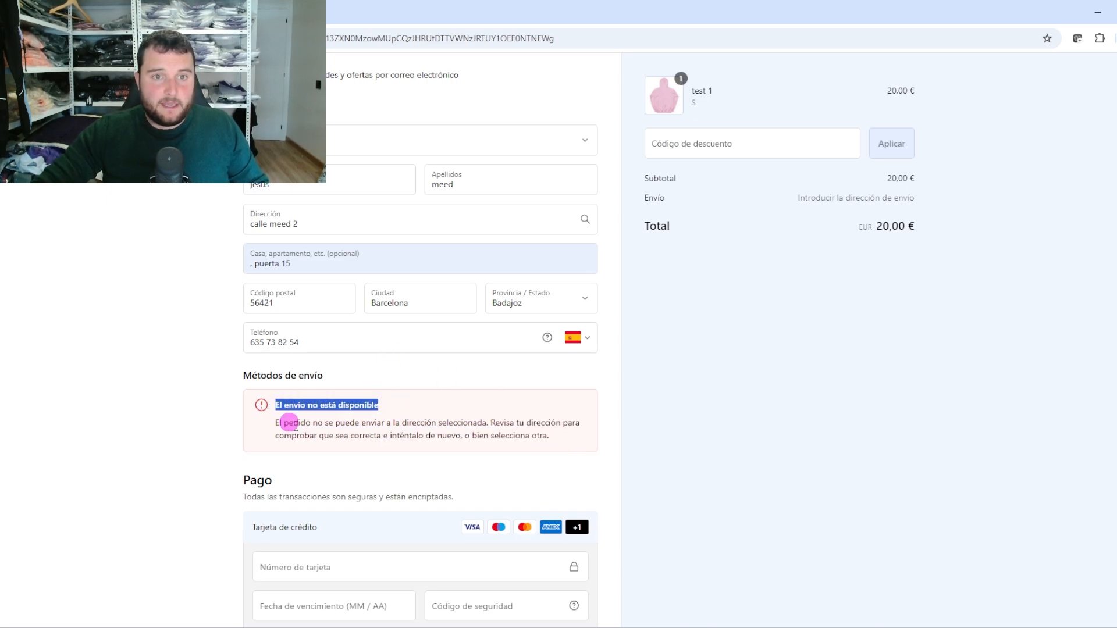
scroll(289, 423, up, 3)
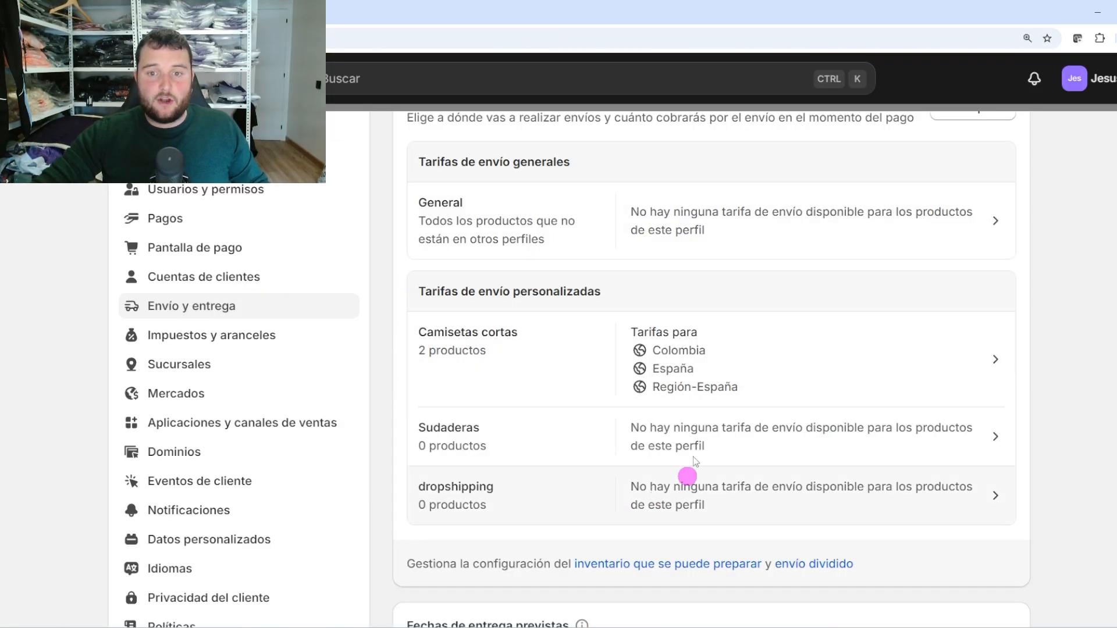
Inspect the General shipping profile, which has no shipping zones or rates
scroll(610, 456, up, 3)
click(736, 356)
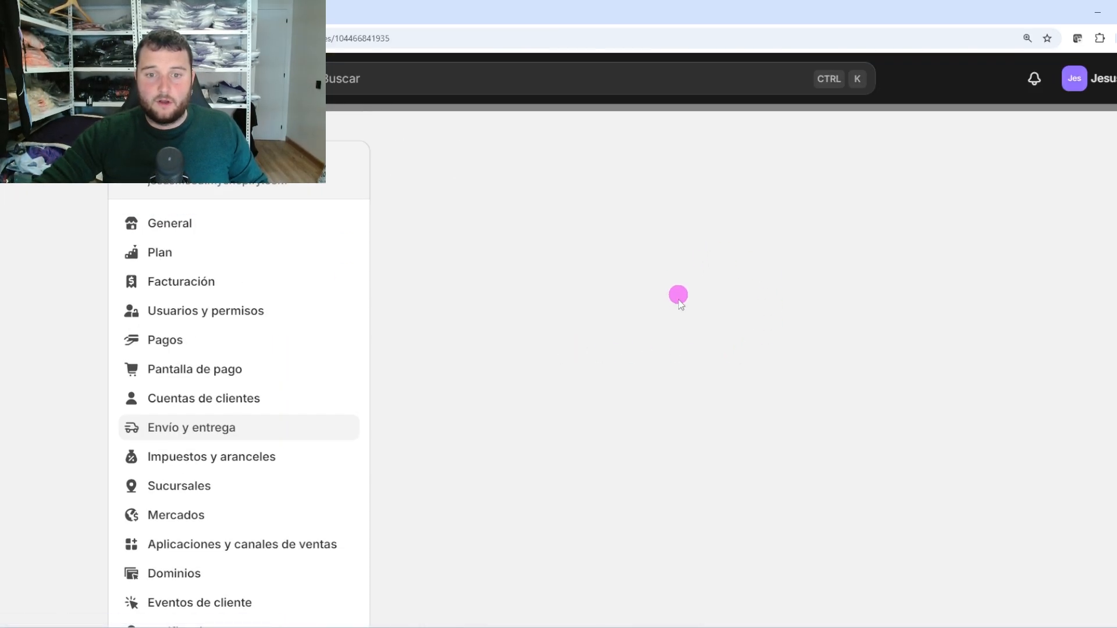
scroll(504, 426, down, 1)
scroll(524, 428, down, 5)
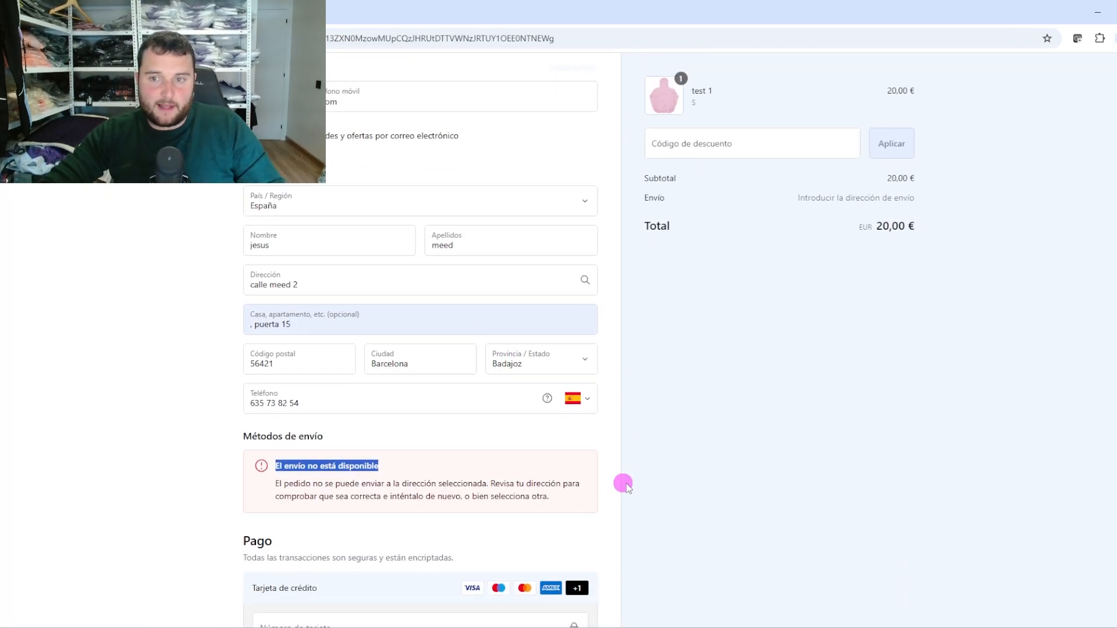
scroll(380, 233, up, 3)
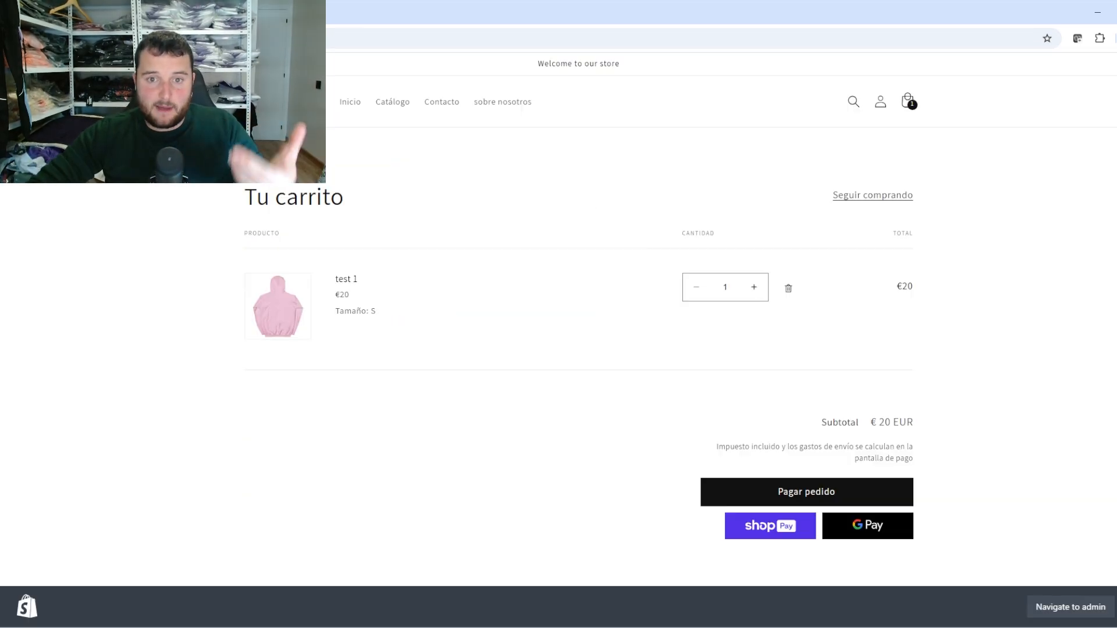
Add test2 from the catalog to the cart alongside test 1 and proceed to checkout
click(766, 279)
click(392, 105)
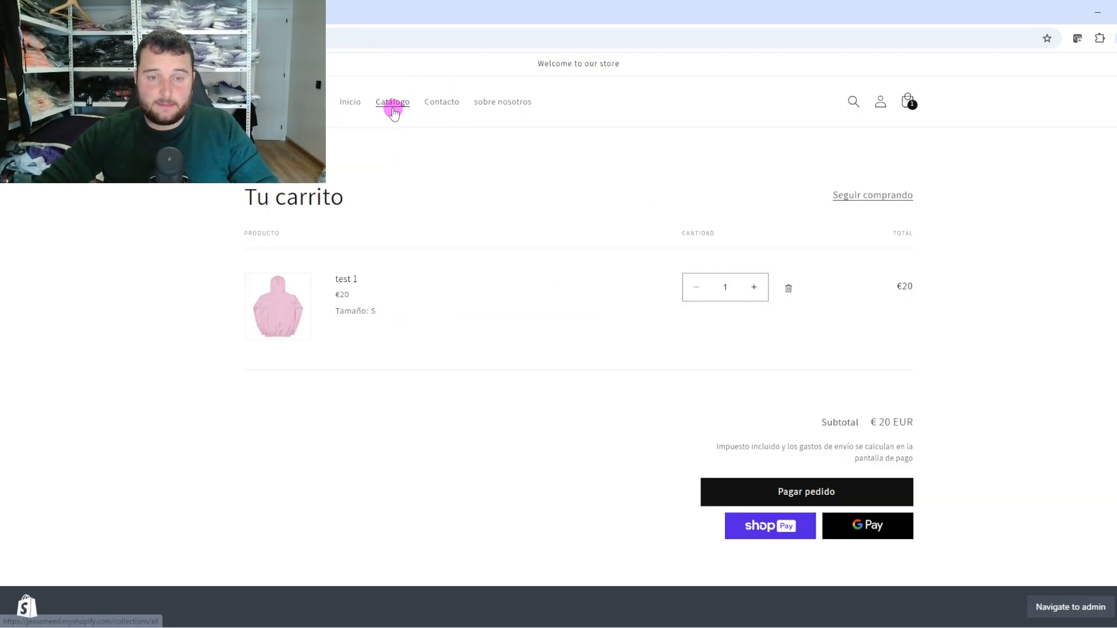
click(502, 333)
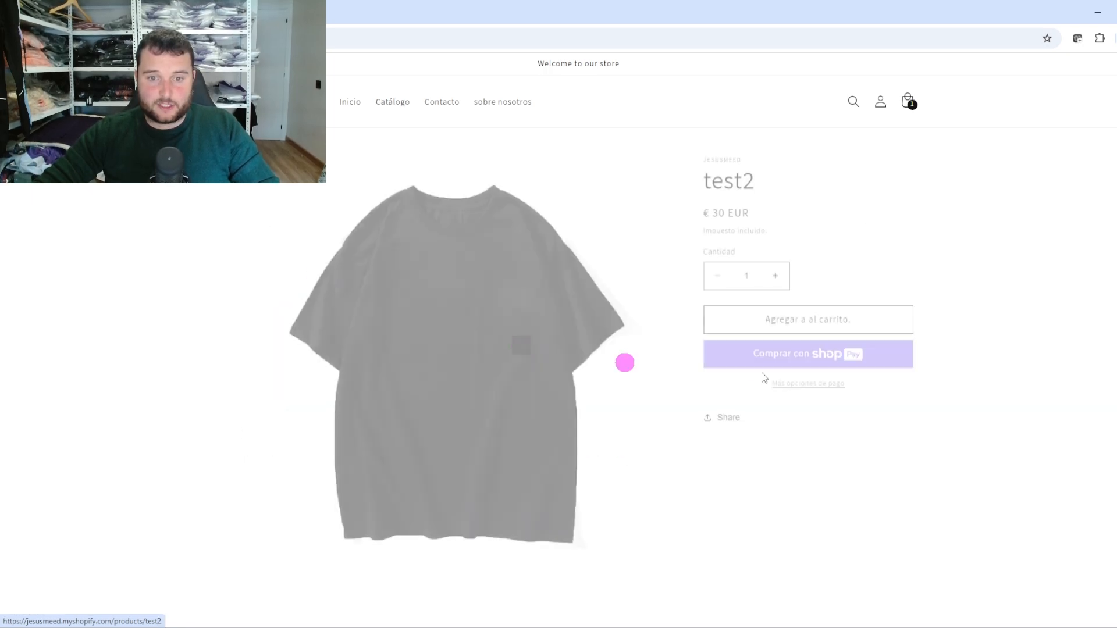
click(810, 318)
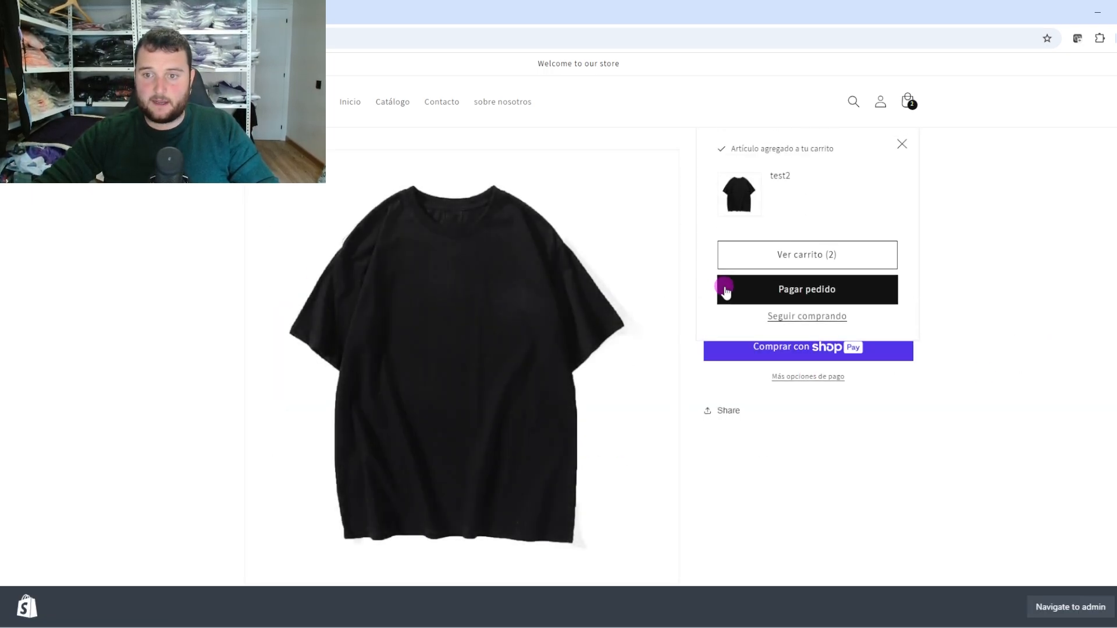
click(760, 261)
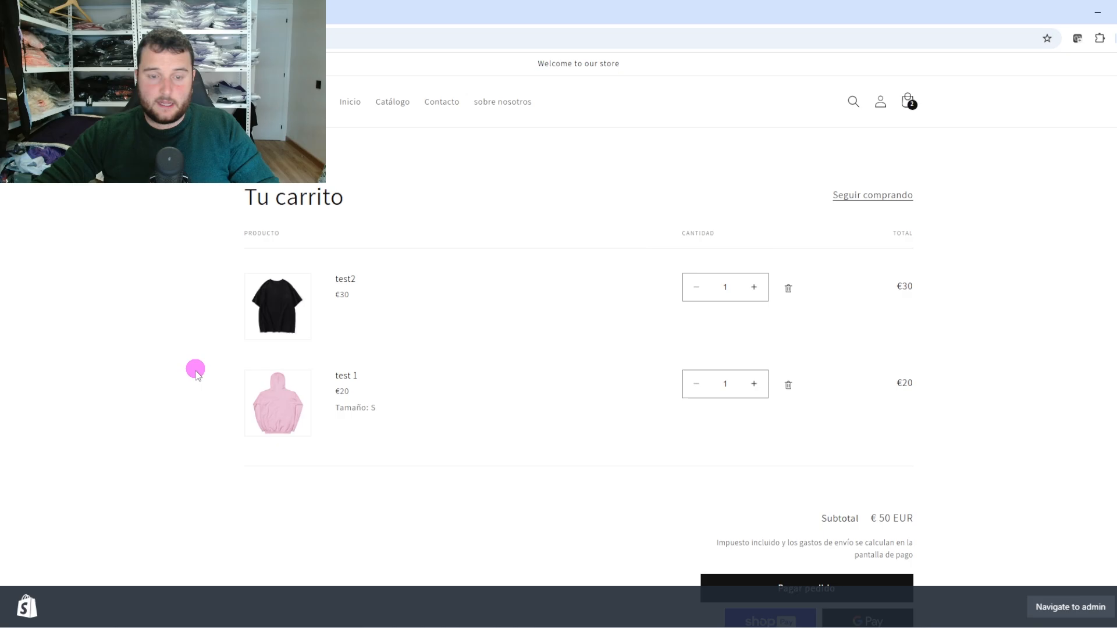
scroll(848, 569, down, 1)
click(815, 526)
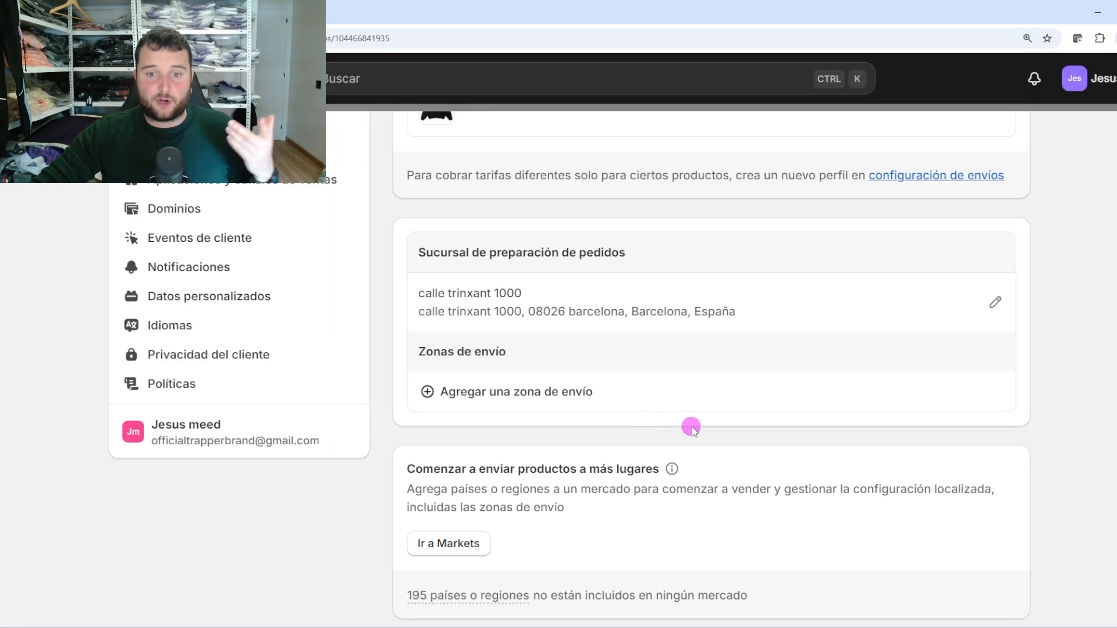
Continue without test 1, leaving test2 with Envío rápido at 4,99 € and a 34,99 € total
scroll(692, 428, down, 3)
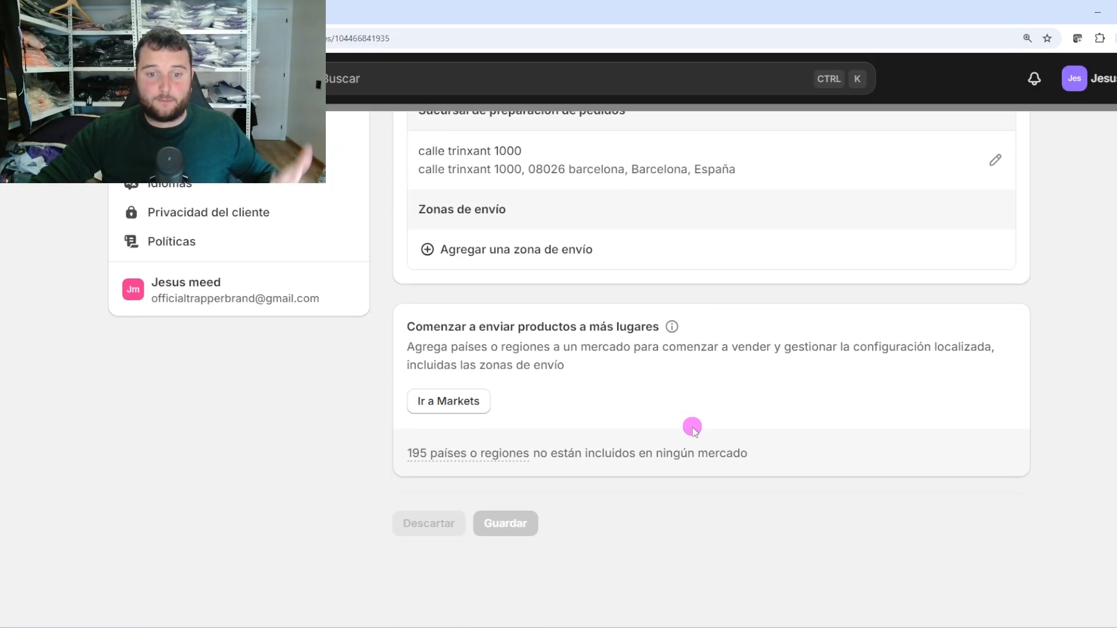
scroll(692, 427, up, 8)
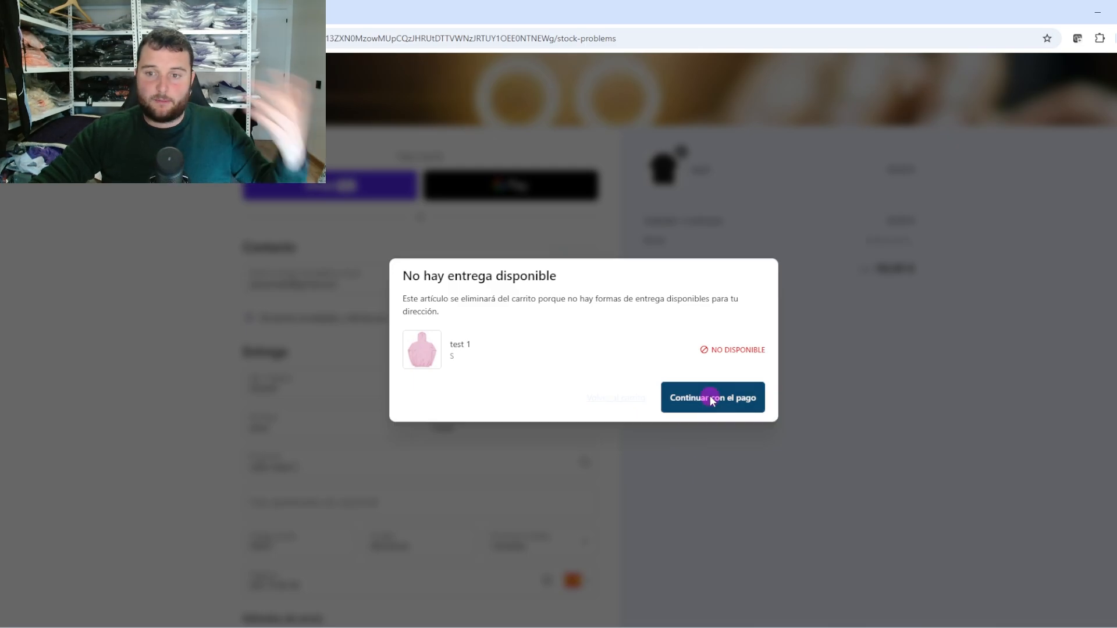
click(711, 399)
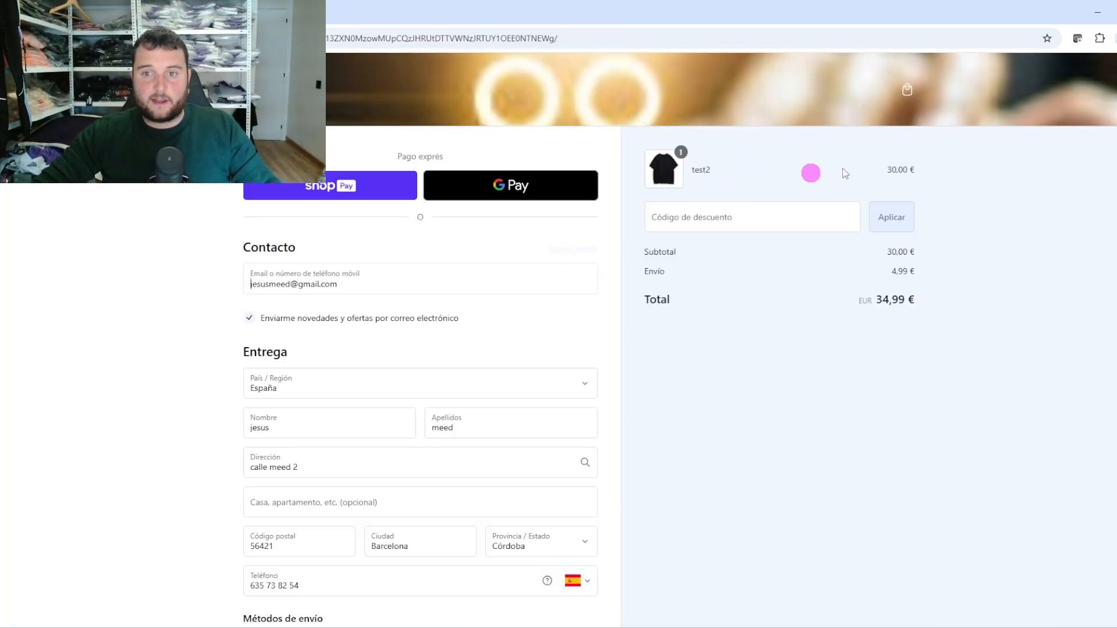
click(995, 195)
scroll(746, 371, down, 3)
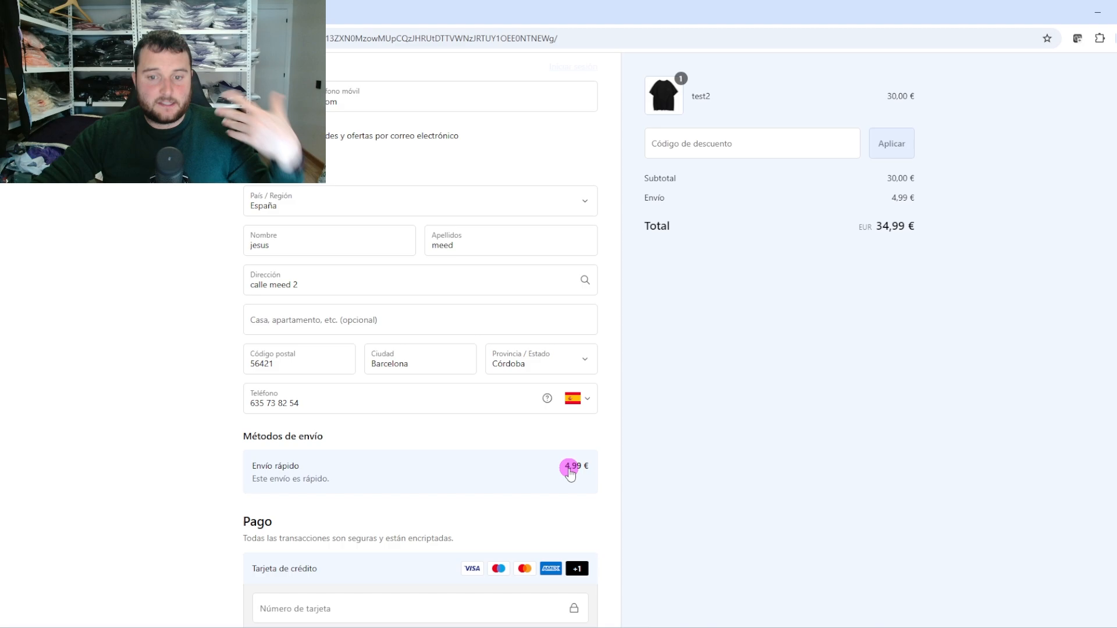